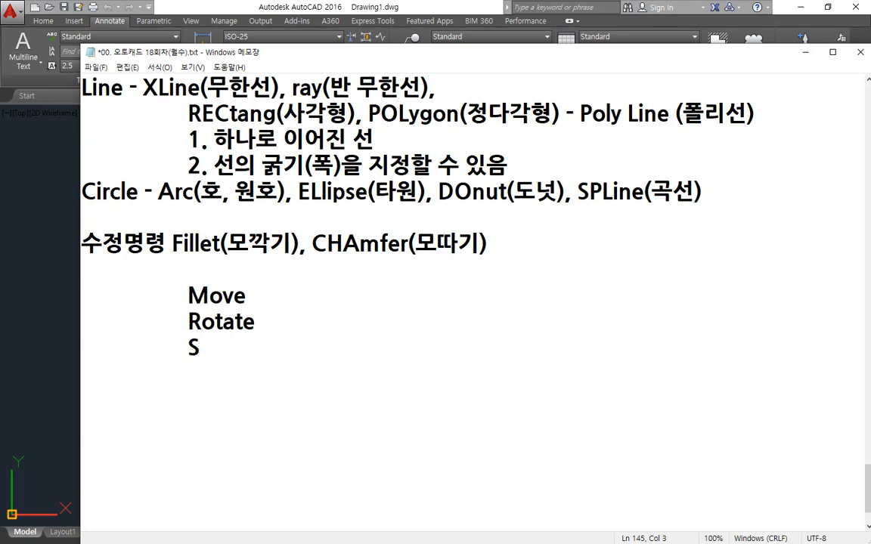
Complete the SCale entry and add an indented line below it reading "Erase(삭제, Delete키)"
{"action": "key", "text": "Return"}
{"action": "key", "text": "Tab"}
{"action": "type", "text": "Erase(삭제"}
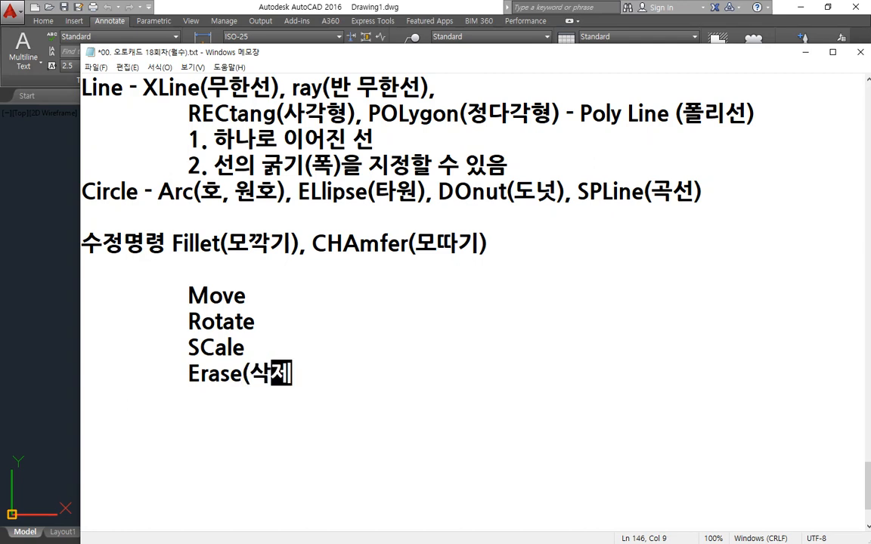
{"action": "type", "text": ", "}
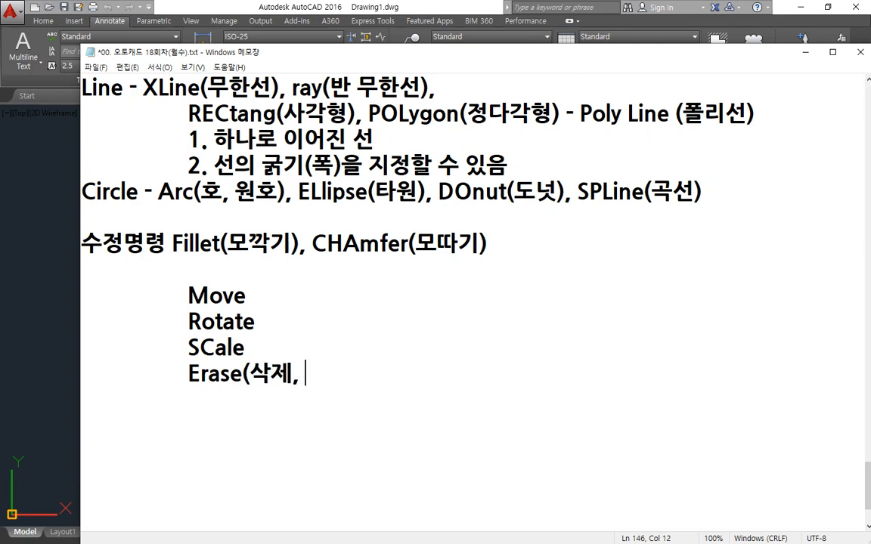
{"action": "type", "text": "Delete키)"}
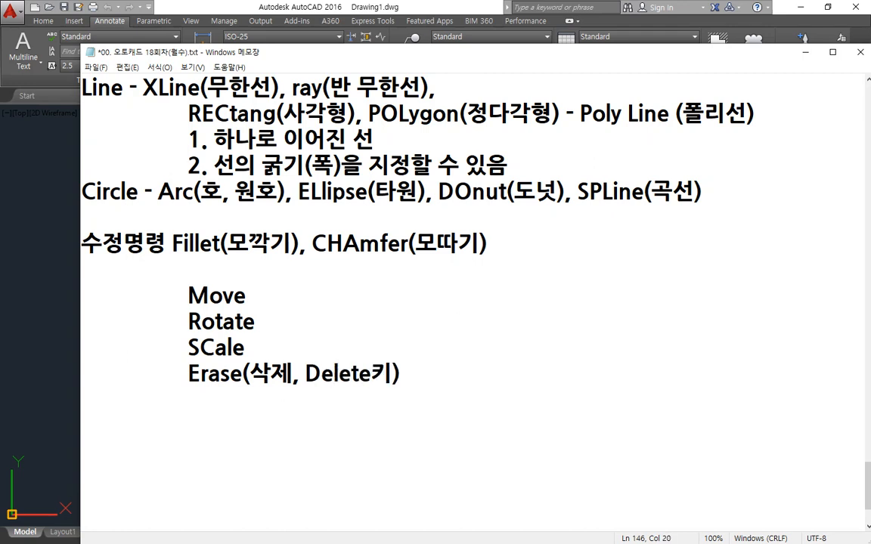
Append ", COpy(복사)" to the Move line of the modify-command list
{"action": "key", "text": "Up"}
{"action": "key", "text": "Up"}
{"action": "key", "text": "Up"}
{"action": "type", "text": ", COpy(복사)"}
Insert the Korean translation "(이동)" directly after Move, before the comma
{"action": "key", "text": "Left"}
{"action": "key", "text": "Left"}
{"action": "key", "text": "Left"}
{"action": "key", "text": "Left"}
{"action": "key", "text": "Left"}
{"action": "key", "text": "Left"}
{"action": "key", "text": "Left"}
{"action": "key", "text": "Left"}
{"action": "key", "text": "Left"}
{"action": "key", "text": "Left"}
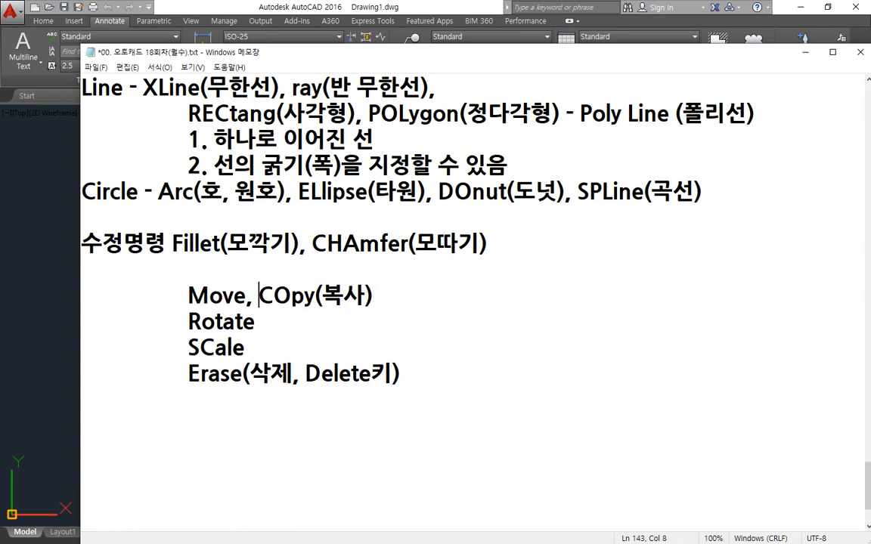
{"action": "type", "text": "(입"}
{"action": "key", "text": "BackSpace"}
{"action": "type", "text": "동)"}
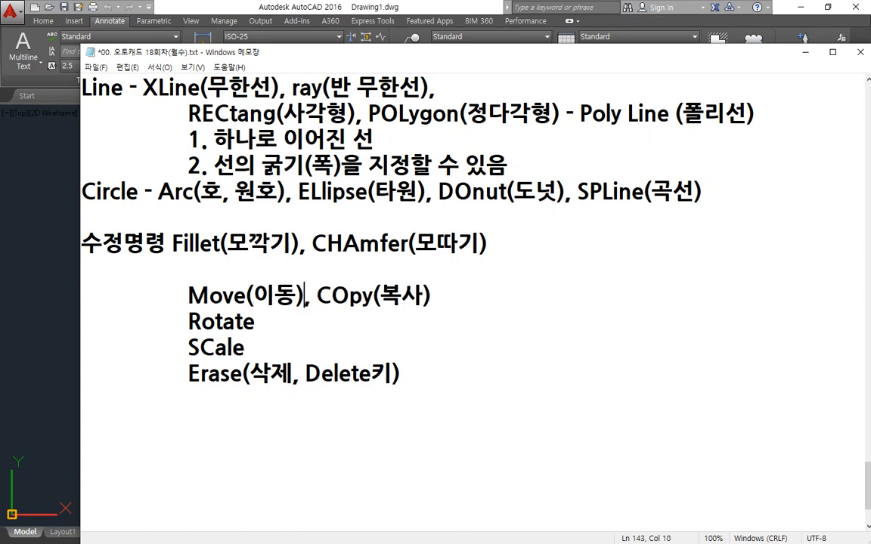
Remove the Move line's indent and extend the line with ", ARray(배열), MIrror(대칭), Offset"
{"action": "key", "text": "Home"}
{"action": "key", "text": "Delete"}
{"action": "key", "text": "End"}
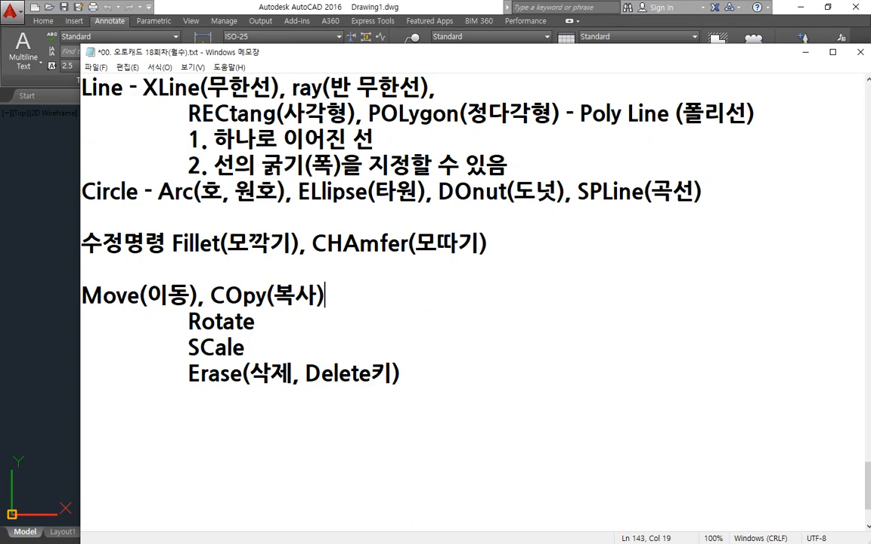
{"action": "type", "text": ", ARray(배열),"}
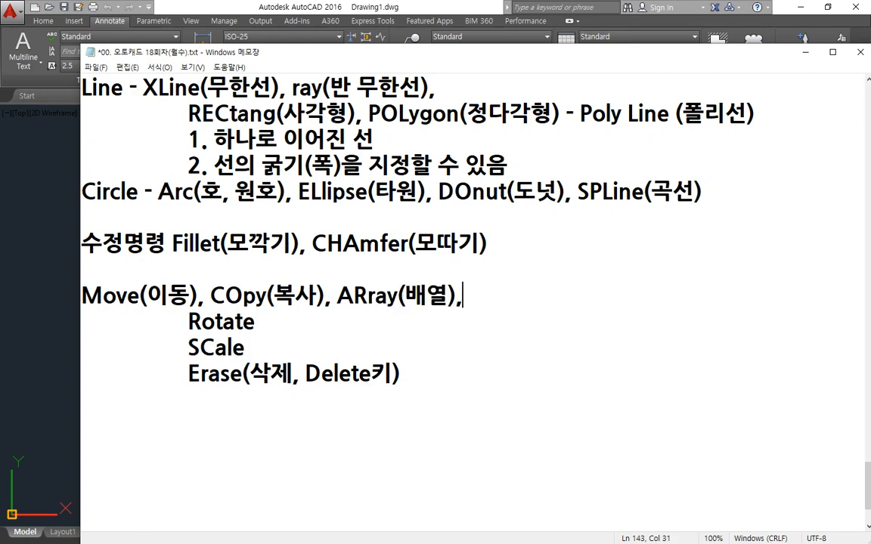
{"action": "type", "text": " MI"}
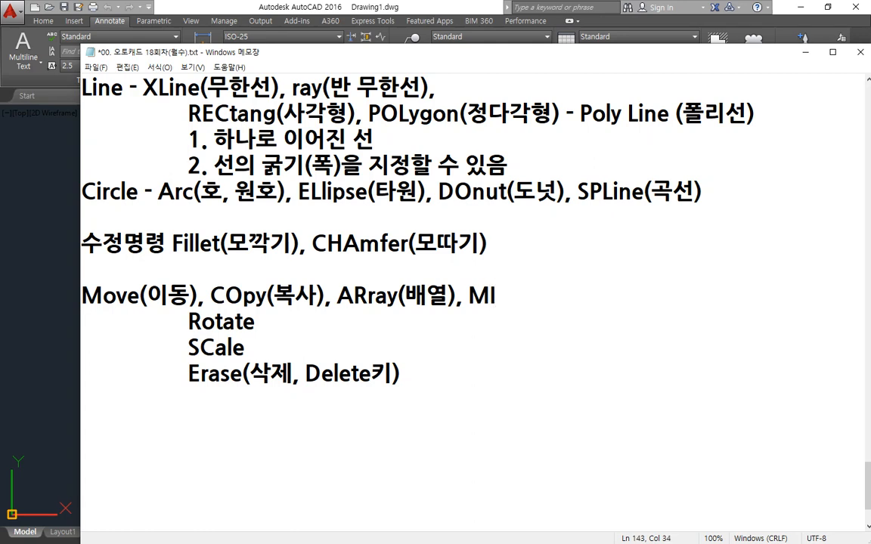
{"action": "type", "text": "rror("}
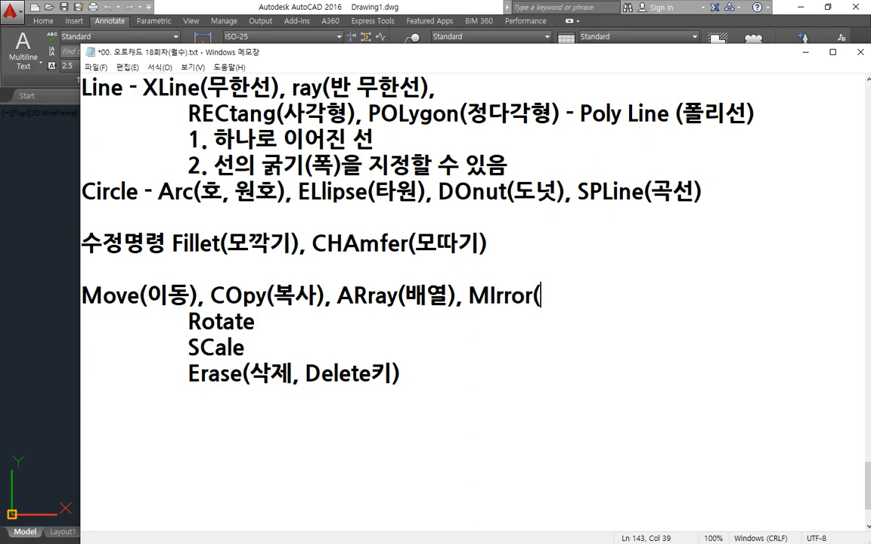
{"action": "type", "text": "대칭),"}
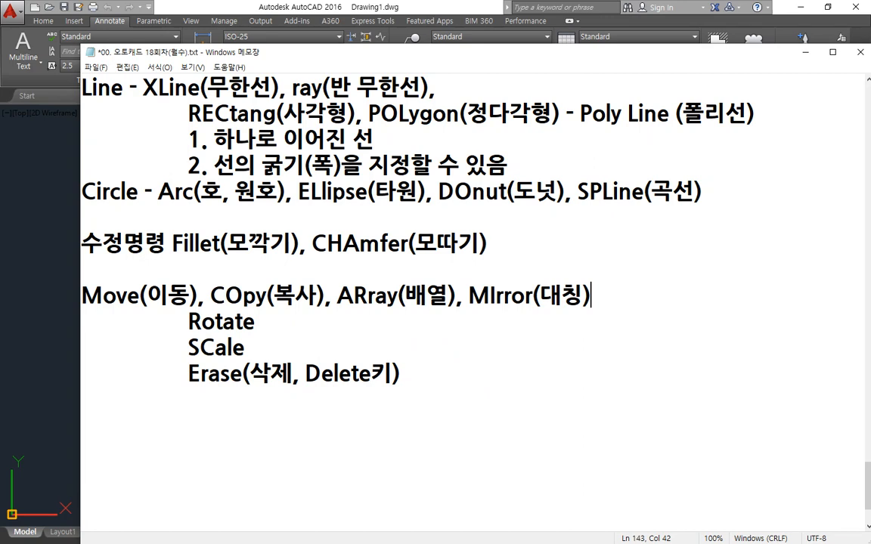
{"action": "type", "text": " Offset"}
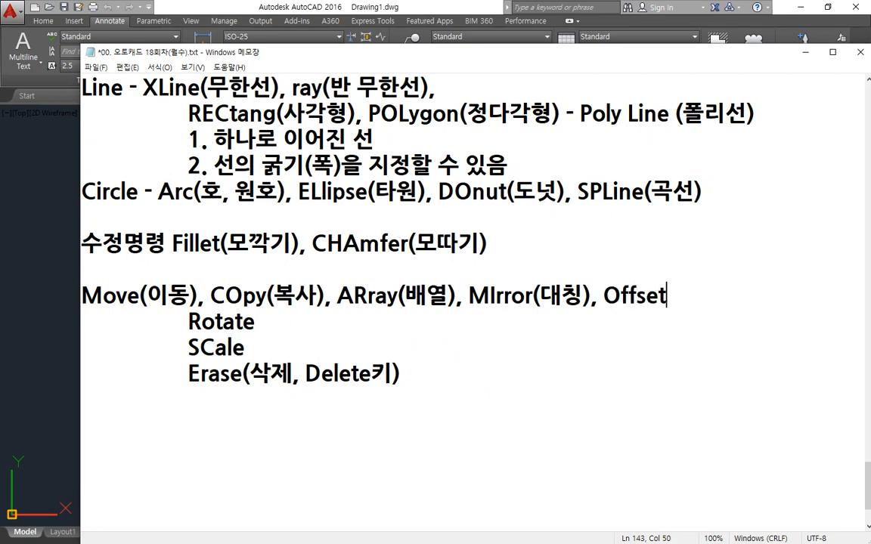
Remove the indent of the Rotate line and add "(회전)" after Rotate
{"action": "key", "text": "Home"}
{"action": "key", "text": "Down"}
{"action": "key", "text": "Delete"}
{"action": "type", "text": "(ghl"}
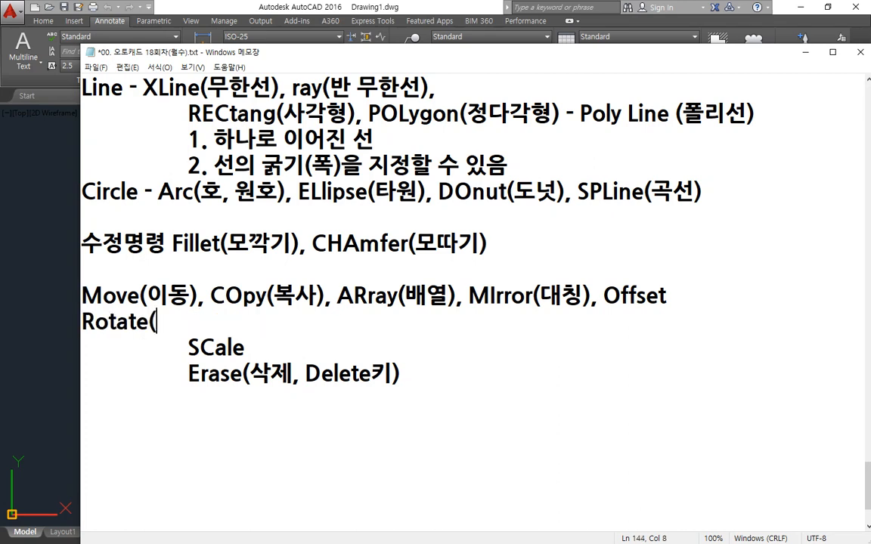
{"action": "key", "text": "BackSpace"}
{"action": "key", "text": "BackSpace"}
{"action": "key", "text": "BackSpace"}
{"action": "type", "text": "회전)"}
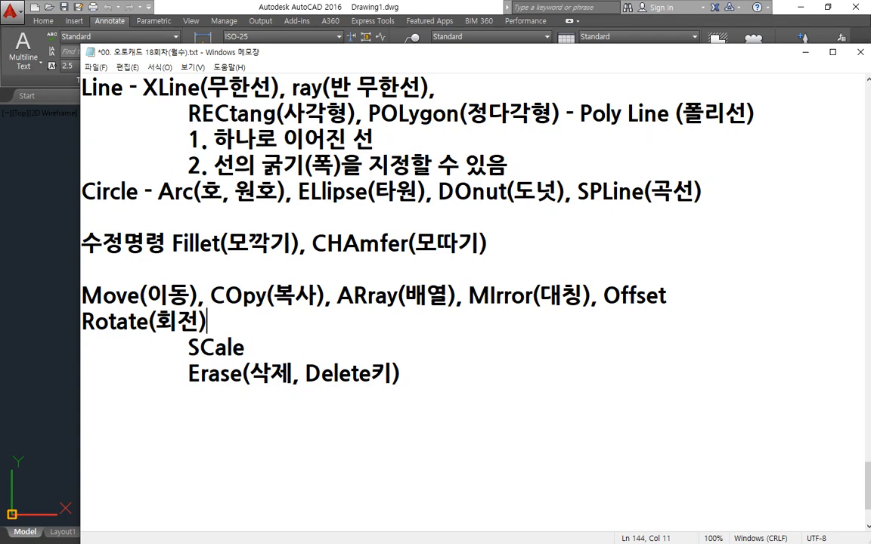
Remove the indent of the SCale line and add "(크기), " after SCale
{"action": "key", "text": "Home"}
{"action": "key", "text": "Down"}
{"action": "key", "text": "Delete"}
{"action": "key", "text": "End"}
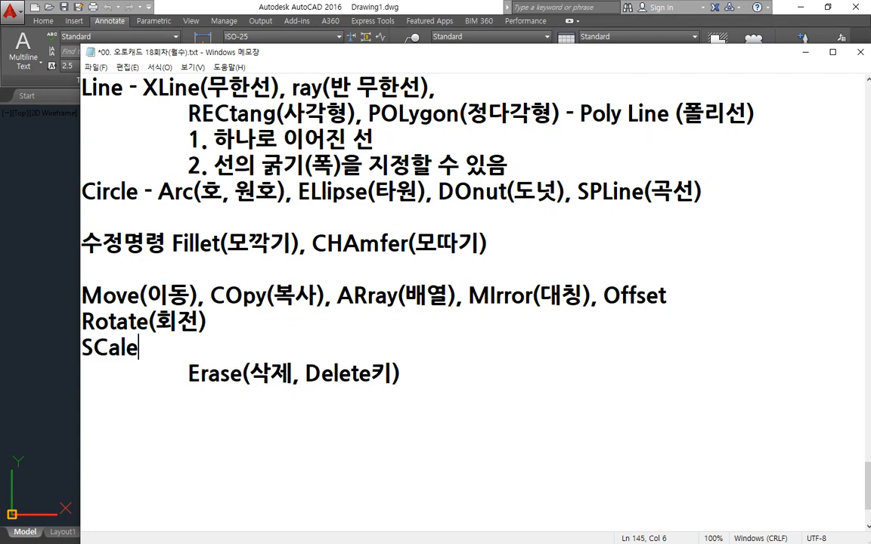
{"action": "type", "text": "(ㅋ크키)"}
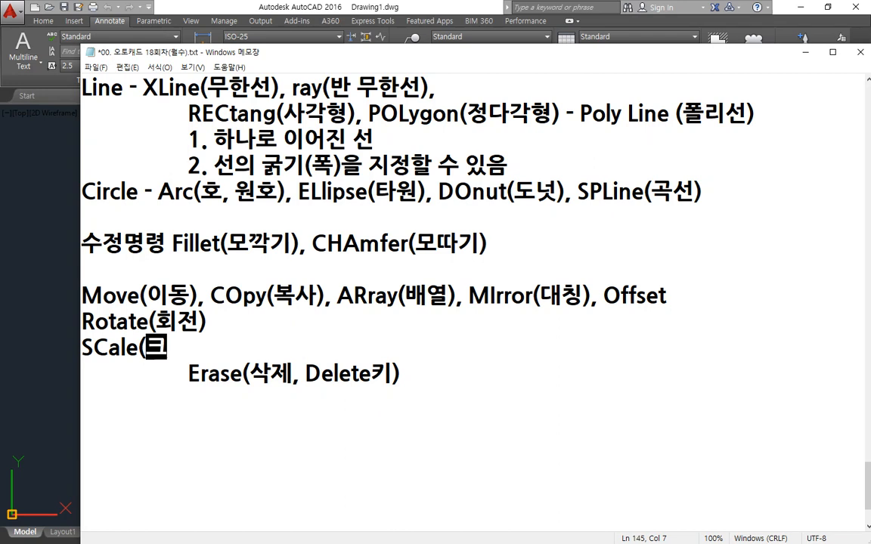
{"action": "key", "text": "BackSpace"}
{"action": "key", "text": "BackSpace"}
{"action": "type", "text": "기), "}
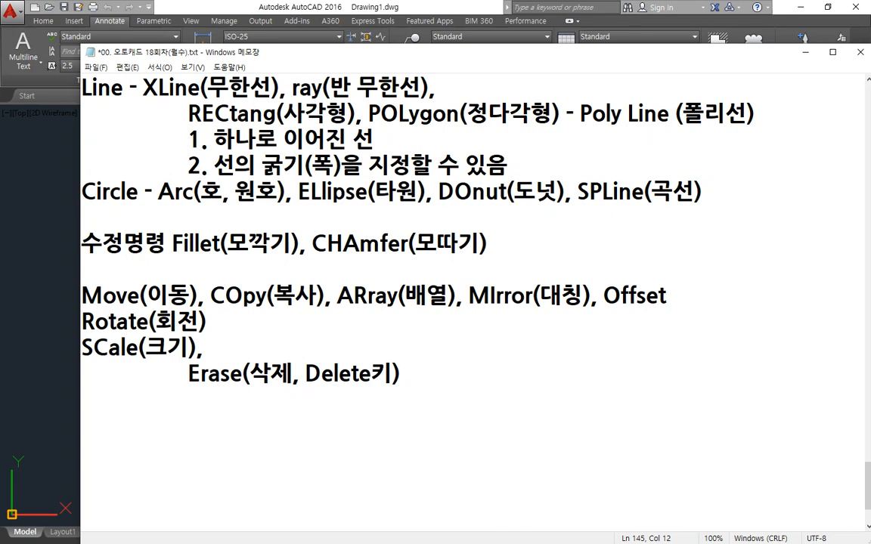
Extend the SCale line with "Stretch(늘리기), EXtend, LENgthen(길이)"
{"action": "type", "text": "Stretch("}
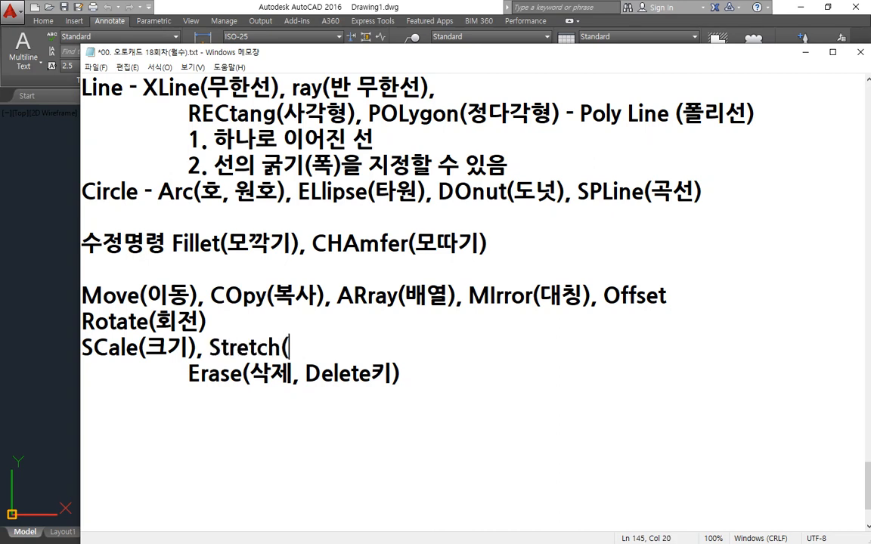
{"action": "type", "text": "늘리기), "}
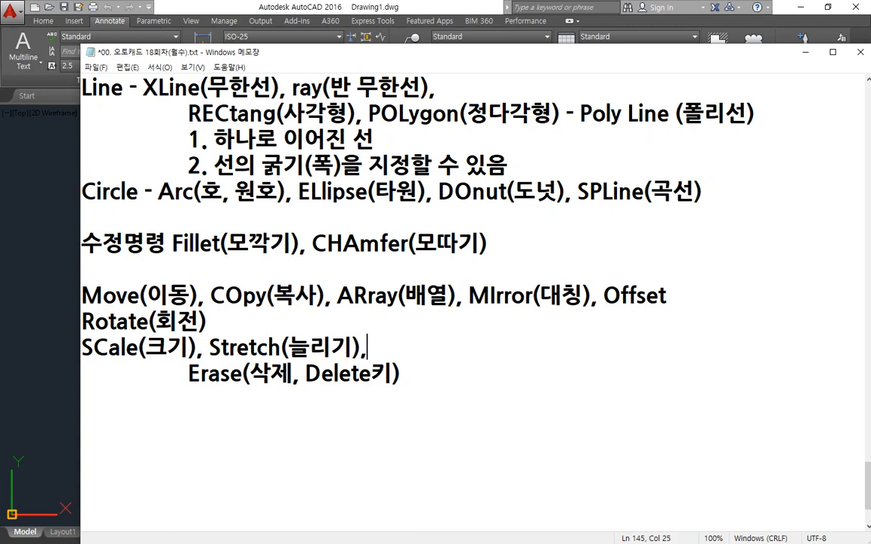
{"action": "type", "text": "EX"}
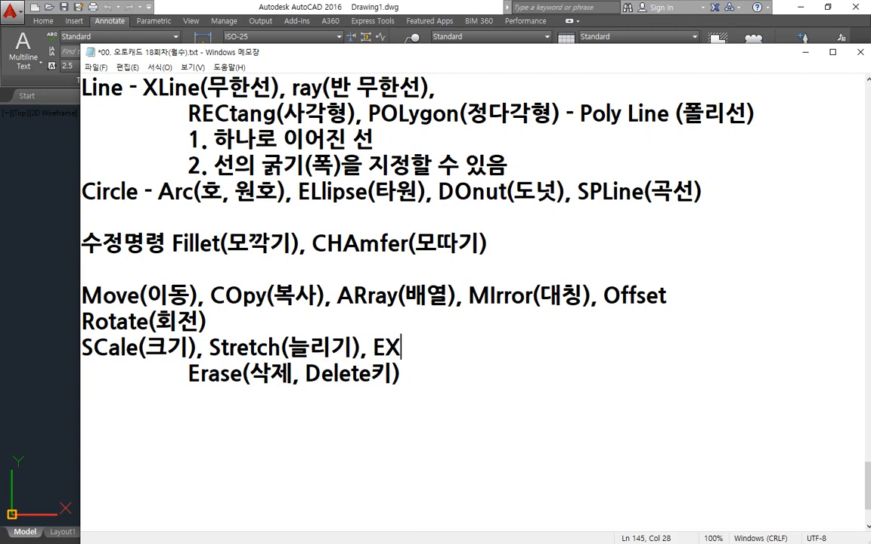
{"action": "type", "text": "tend, "}
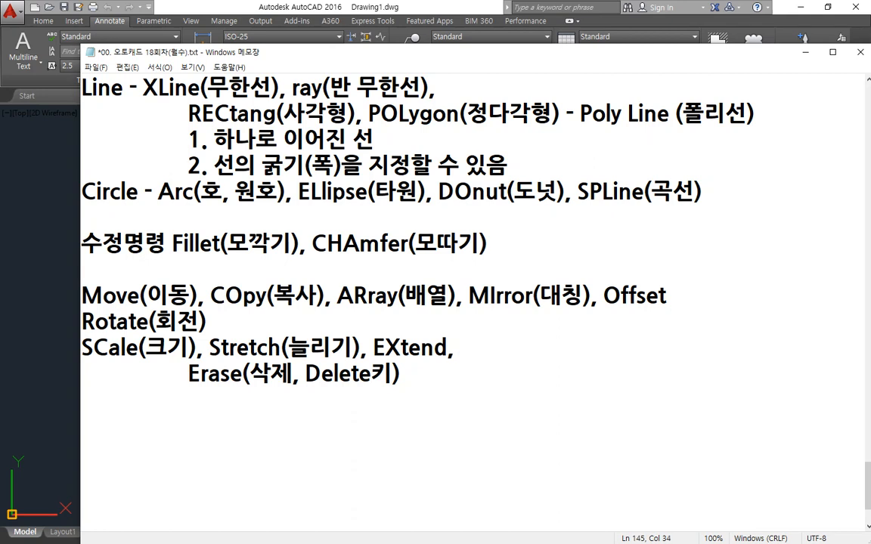
{"action": "type", "text": "LEN"}
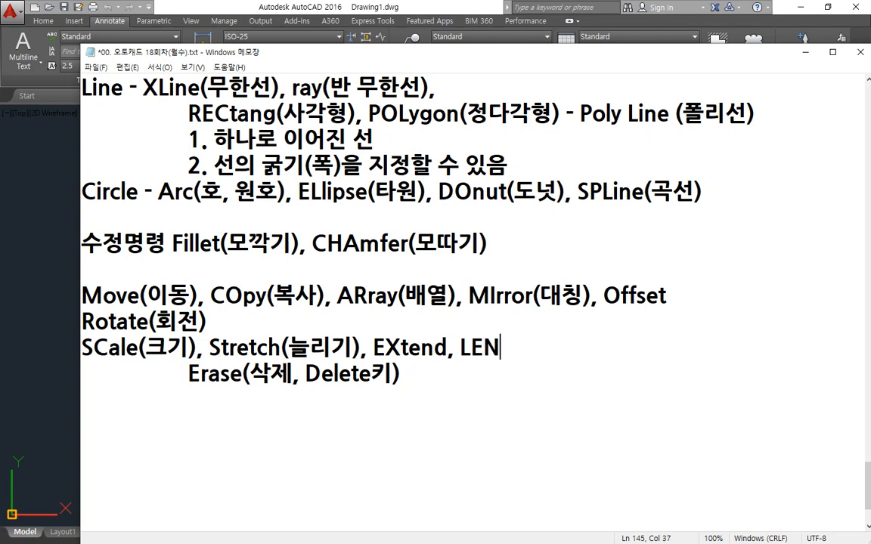
{"action": "type", "text": "gthen(길이)"}
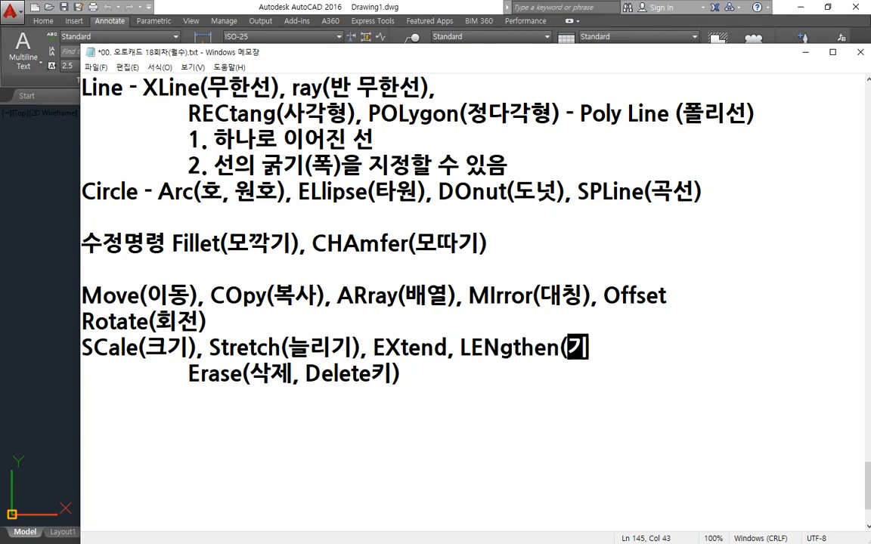
Remove the Erase line's indent and extend the line with " TRim, BReak(끊기), eXplode(분해)"
{"action": "key", "text": "Down"}
{"action": "key", "text": "Home"}
{"action": "key", "text": "Delete"}
{"action": "key", "text": "End"}
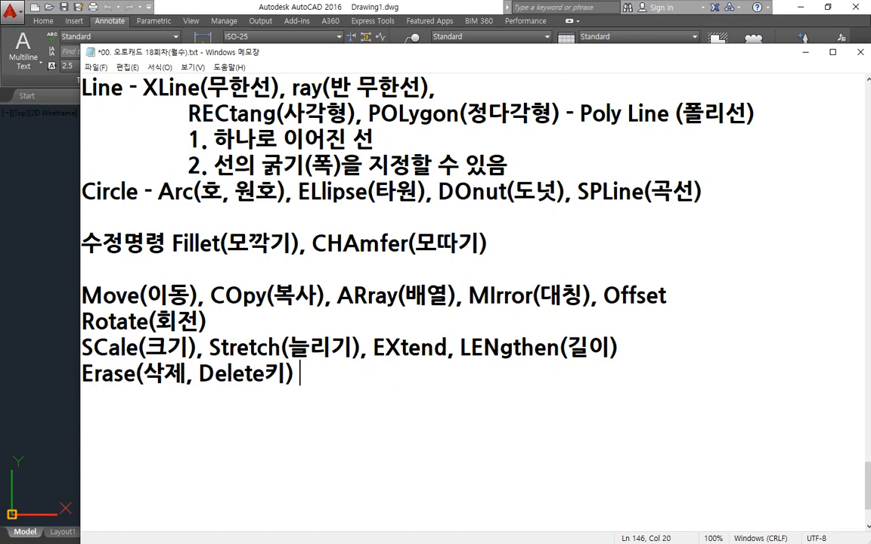
{"action": "type", "text": "B"}
{"action": "key", "text": "BackSpace"}
{"action": "type", "text": "TRim("}
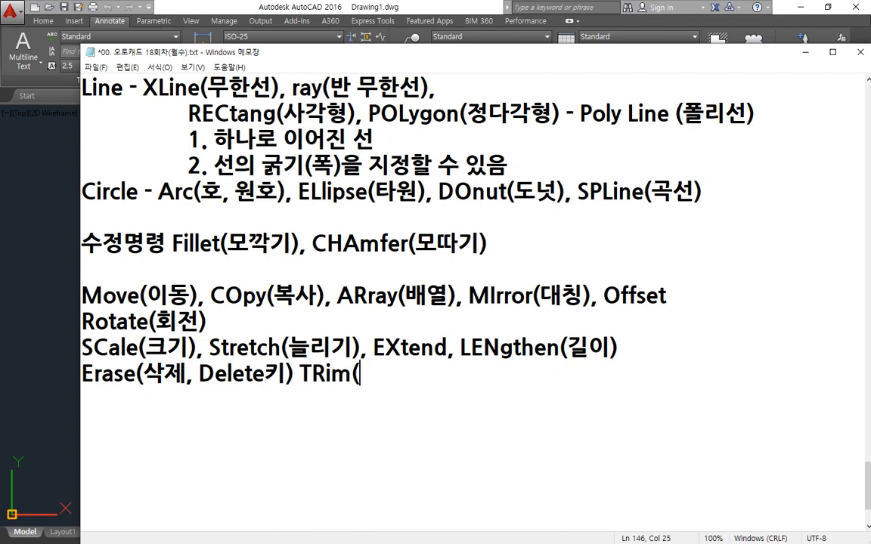
{"action": "key", "text": "BackSpace"}
{"action": "type", "text": ", BReak(끊기), eXplode"}
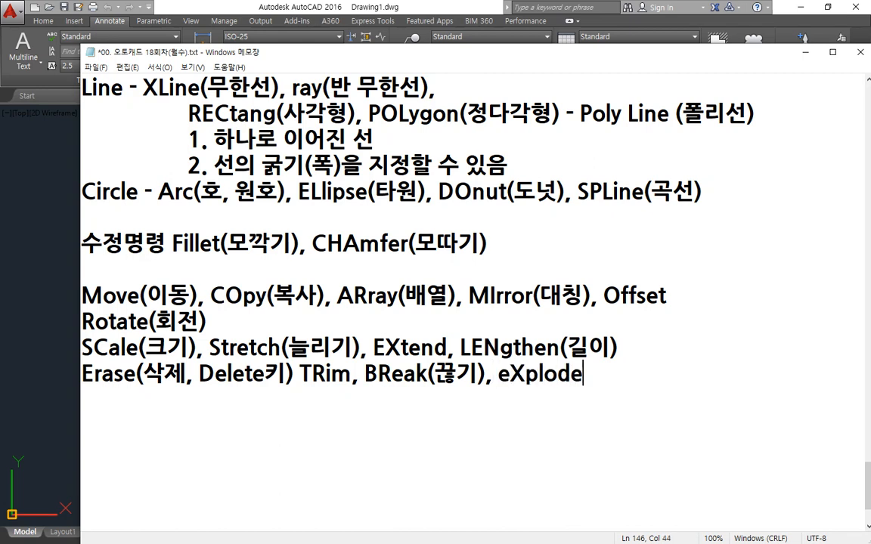
{"action": "type", "text": "(분해)("}
{"action": "key", "text": "BackSpace"}
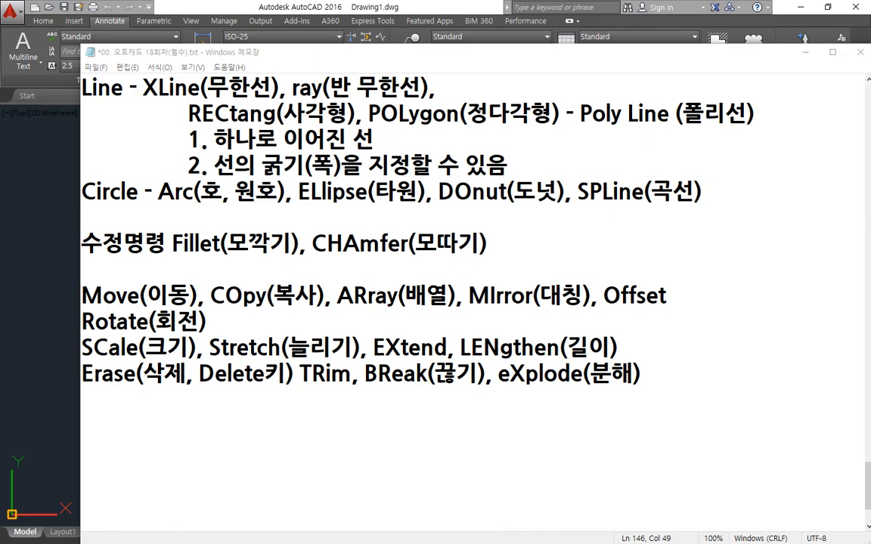
Append "≠ Join(결합)" after eXplode(분해) at the end of the Erase line
{"action": "left_click", "coordinate": [652, 375]}
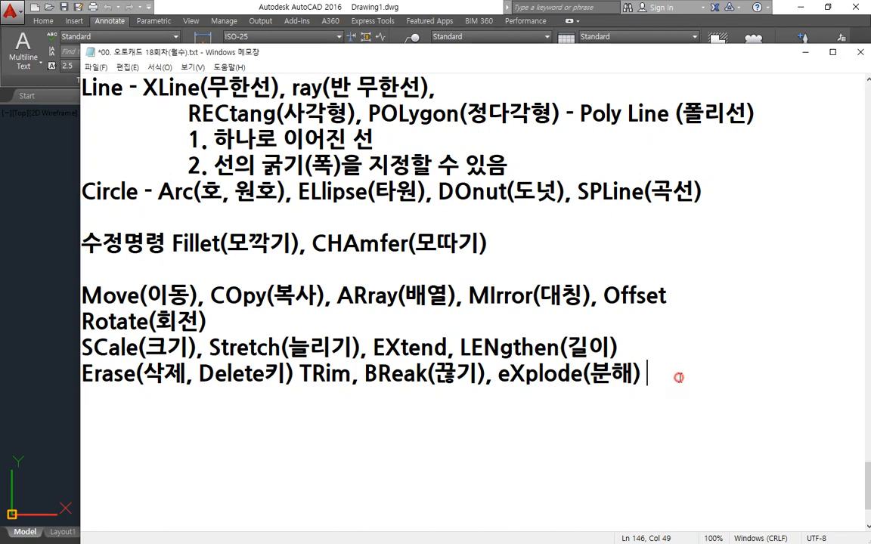
{"action": "type", "text": "≠ ㅣ"}
{"action": "key", "text": "BackSpace"}
{"action": "type", "text": "Join("}
{"action": "type", "text": "결합)"}
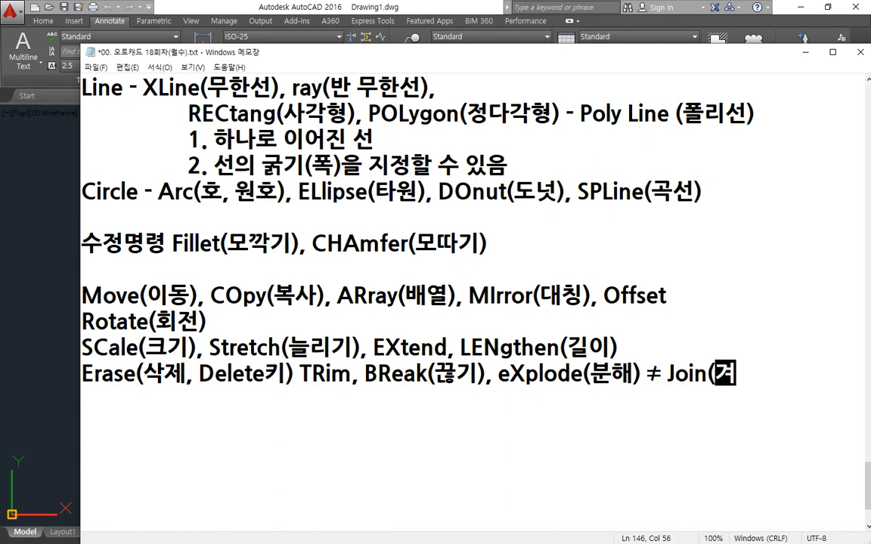
Add a new line below the Erase line reading "DIvide(등분), MEasure(분할)"
{"action": "key", "text": "Return"}
{"action": "type", "text": "DIvide("}
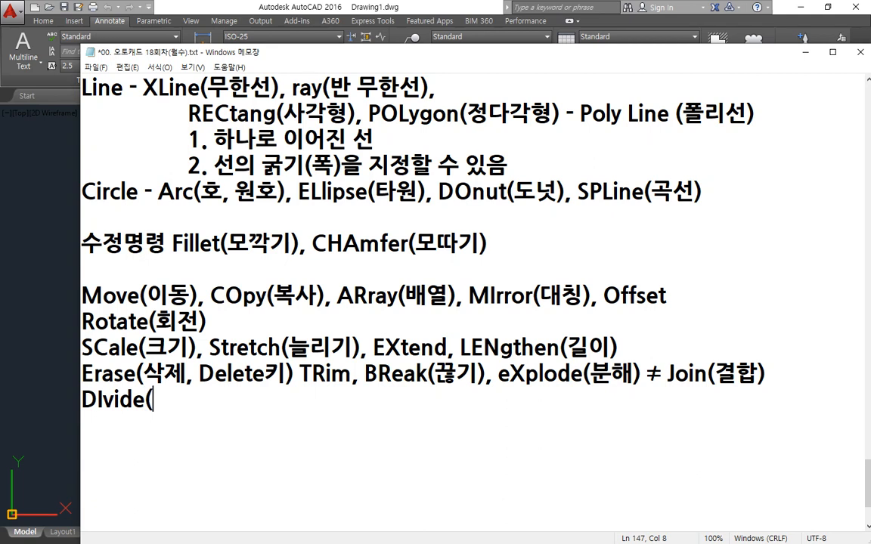
{"action": "type", "text": "등분), "}
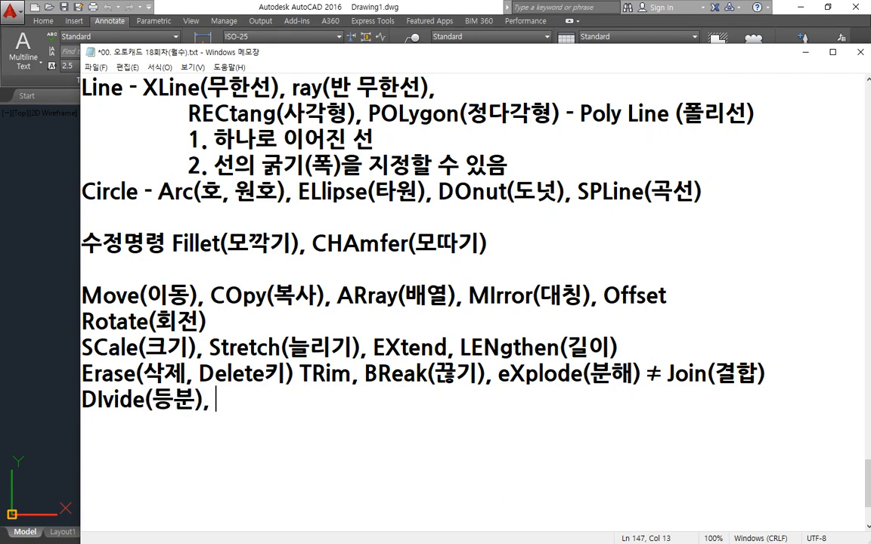
{"action": "type", "text": "MEas"}
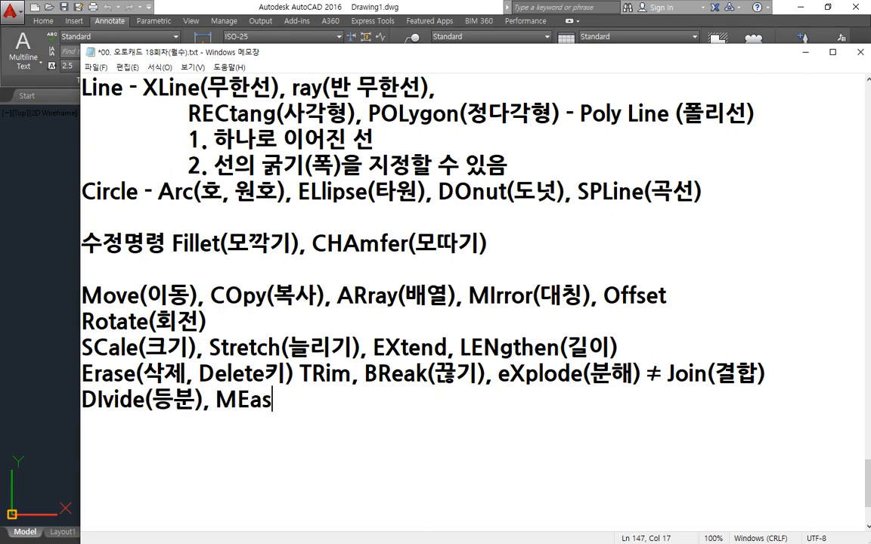
{"action": "type", "text": "ure(분할)"}
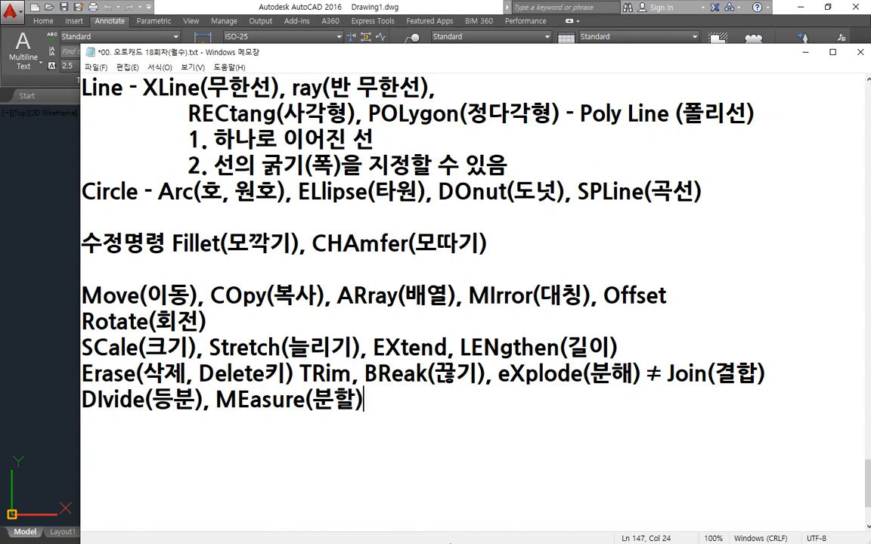
{"action": "key", "text": "Tab"}
With the red screen pen, circle and underline Move and COpy and draw a vertical divider between ARray and MIrror
{"action": "left_click", "coordinate": [488, 8]}
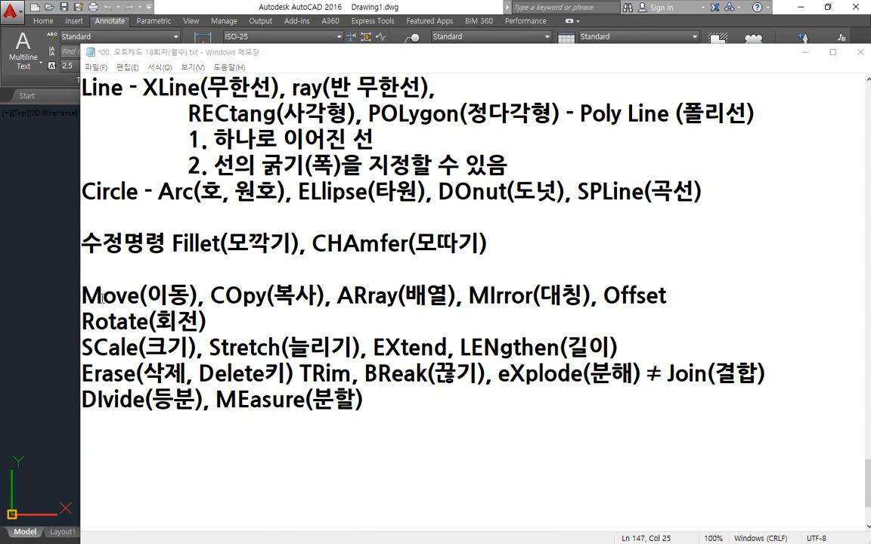
{"action": "left_click_drag", "start_coordinate": [84, 325], "coordinate": [559, 321]}
{"action": "key", "text": "ctrl+z"}
{"action": "left_click_drag", "start_coordinate": [460, 285], "coordinate": [459, 306]}
{"action": "left_click_drag", "start_coordinate": [110, 303], "coordinate": [138, 301]}
{"action": "left_click_drag", "start_coordinate": [227, 291], "coordinate": [249, 312]}
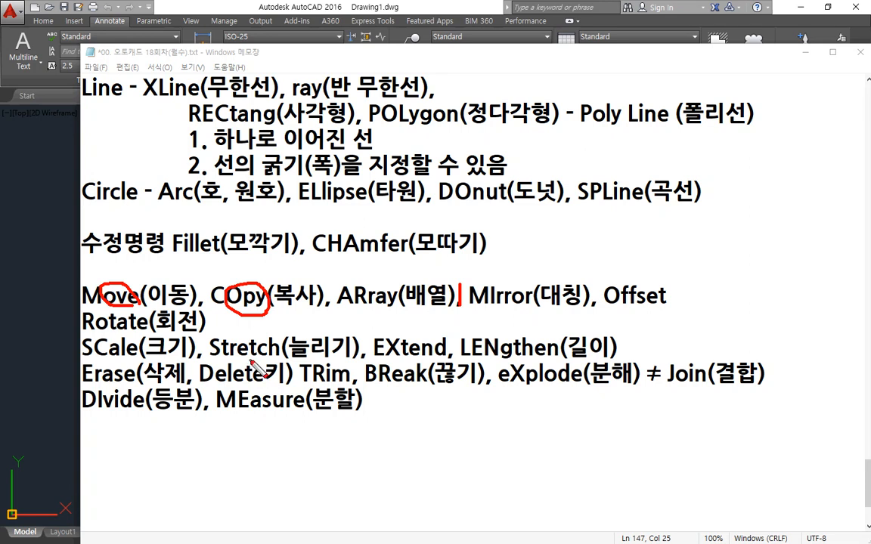
{"action": "mouse_move", "coordinate": [98, 304]}
{"action": "left_mouse_down"}
{"action": "mouse_move", "coordinate": [268, 303]}
{"action": "mouse_move", "coordinate": [112, 311]}
{"action": "left_mouse_up"}
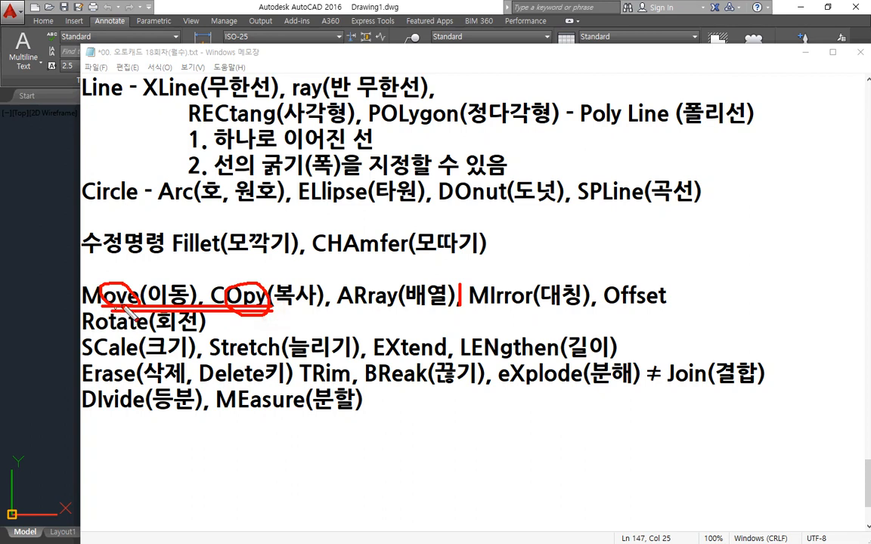
Clear the red pen marks from the Notepad text and switch to the empty AutoCAD drawing
{"action": "mouse_move", "coordinate": [166, 243]}
{"action": "left_mouse_down"}
{"action": "mouse_move", "coordinate": [154, 272]}
{"action": "mouse_move", "coordinate": [170, 262]}
{"action": "left_mouse_up"}
{"action": "mouse_move", "coordinate": [263, 242]}
{"action": "left_mouse_down"}
{"action": "mouse_move", "coordinate": [261, 263]}
{"action": "mouse_move", "coordinate": [276, 266]}
{"action": "left_mouse_up"}
{"action": "key", "text": "Escape"}
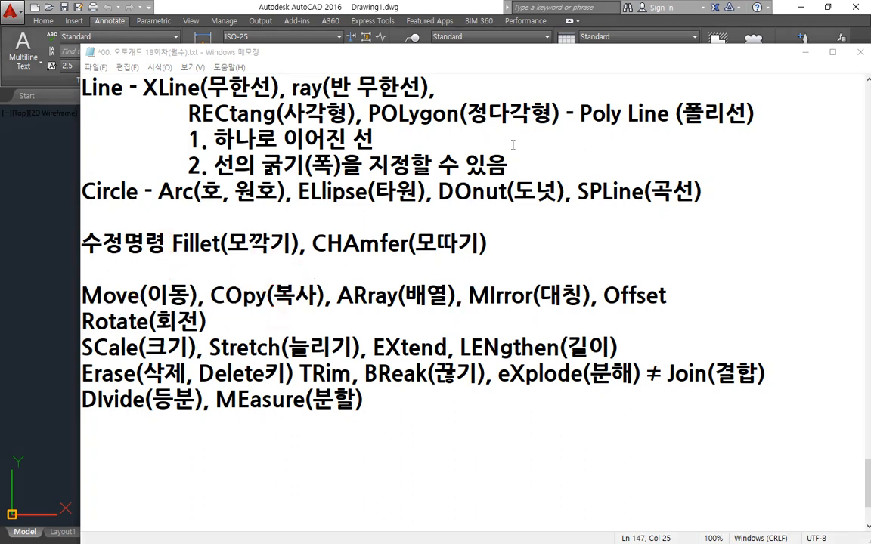
{"action": "left_click_drag", "start_coordinate": [504, 54], "coordinate": [0, 54]}
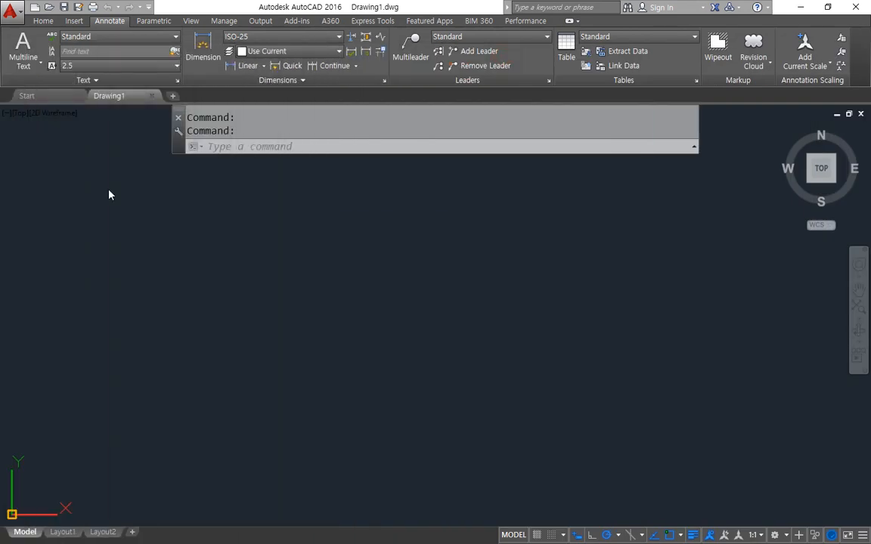
Draw a small horizontal rectangle in the left half of the drawing area
{"action": "type", "text": "rec"}
{"action": "left_click", "coordinate": [159, 351]}
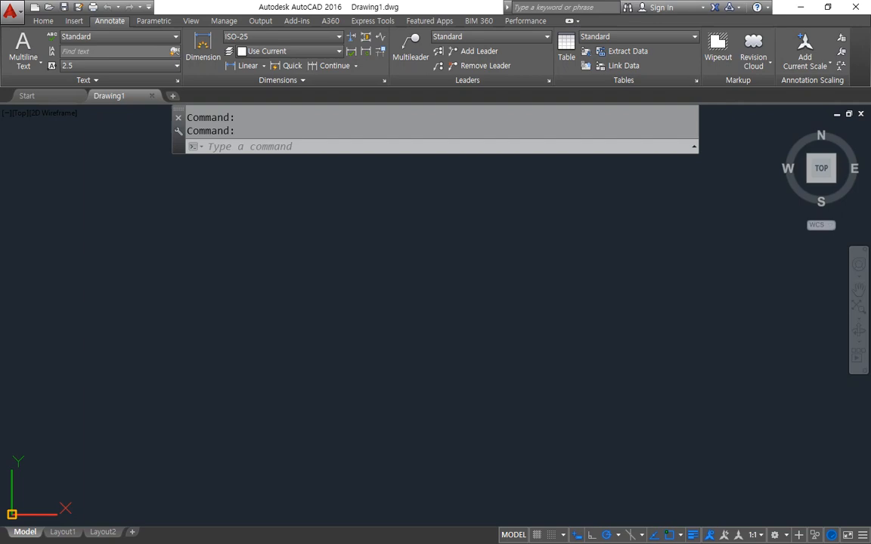
{"action": "left_click", "coordinate": [219, 316]}
Draw a vertical line about 74 units long to the right of the rectangle, from its lower end upward
{"action": "type", "text": "l"}
{"action": "key", "text": "Return"}
{"action": "left_click", "coordinate": [440, 459]}
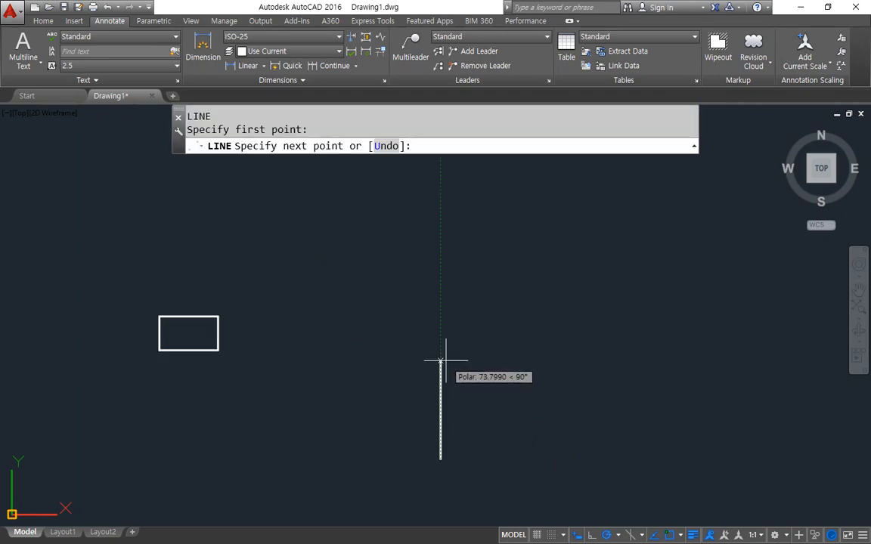
{"action": "left_click", "coordinate": [441, 361]}
{"action": "key", "text": "Return"}
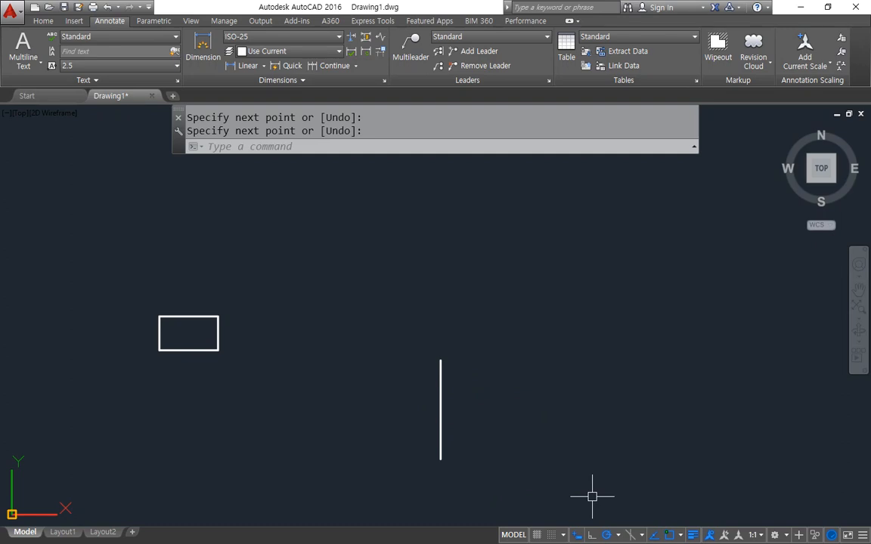
With the red screen pen, circle the rectangle, sketch its target atop the line, mark the matching corners with arrows, and erase the marks
{"action": "mouse_move", "coordinate": [213, 376]}
{"action": "left_mouse_down"}
{"action": "mouse_move", "coordinate": [178, 287]}
{"action": "mouse_move", "coordinate": [245, 368]}
{"action": "mouse_move", "coordinate": [206, 381]}
{"action": "left_mouse_up"}
{"action": "mouse_move", "coordinate": [441, 360]}
{"action": "left_mouse_down"}
{"action": "mouse_move", "coordinate": [442, 313]}
{"action": "mouse_move", "coordinate": [512, 312]}
{"action": "mouse_move", "coordinate": [512, 357]}
{"action": "mouse_move", "coordinate": [441, 359]}
{"action": "left_mouse_up"}
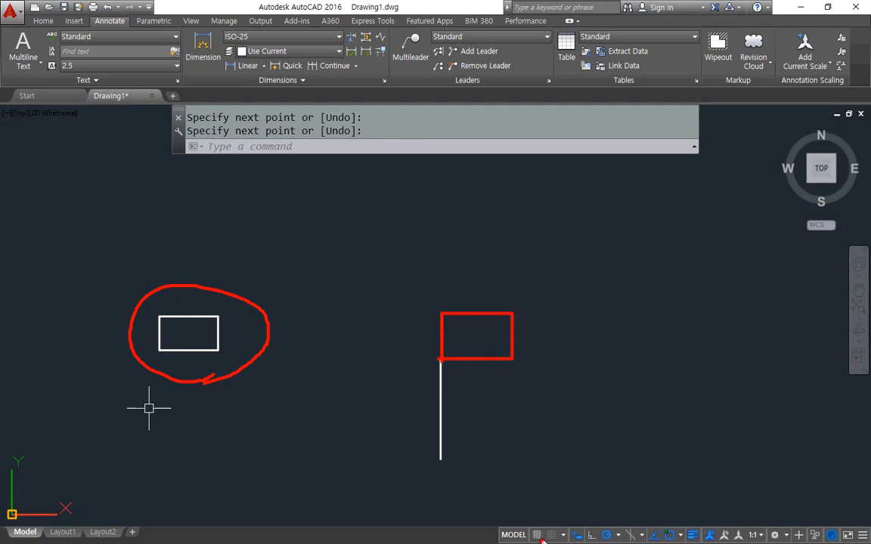
{"action": "mouse_move", "coordinate": [227, 317]}
{"action": "left_mouse_down"}
{"action": "mouse_move", "coordinate": [397, 306]}
{"action": "mouse_move", "coordinate": [388, 307]}
{"action": "left_mouse_up"}
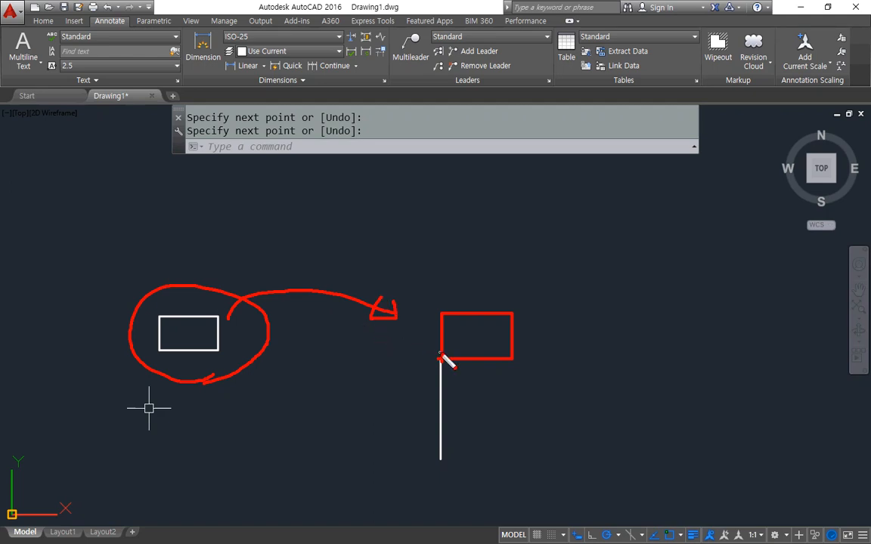
{"action": "mouse_move", "coordinate": [440, 370]}
{"action": "left_mouse_down"}
{"action": "mouse_move", "coordinate": [448, 349]}
{"action": "mouse_move", "coordinate": [457, 368]}
{"action": "left_mouse_up"}
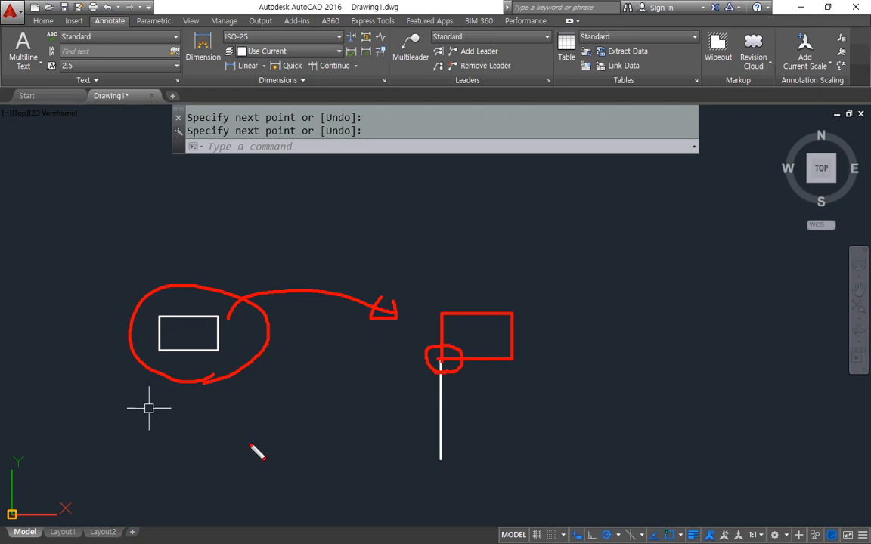
{"action": "left_click_drag", "start_coordinate": [442, 360], "coordinate": [439, 474]}
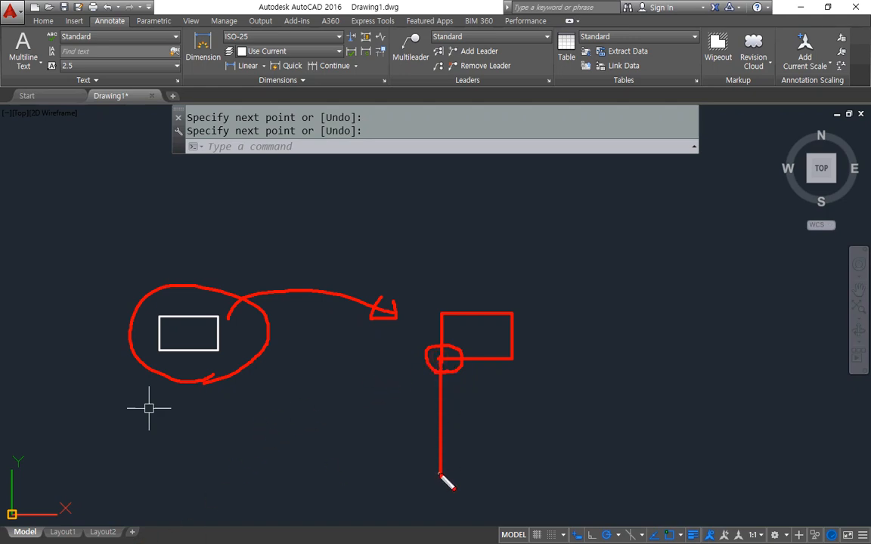
{"action": "mouse_move", "coordinate": [395, 386]}
{"action": "left_mouse_down"}
{"action": "mouse_move", "coordinate": [426, 362]}
{"action": "mouse_move", "coordinate": [425, 377]}
{"action": "left_mouse_up"}
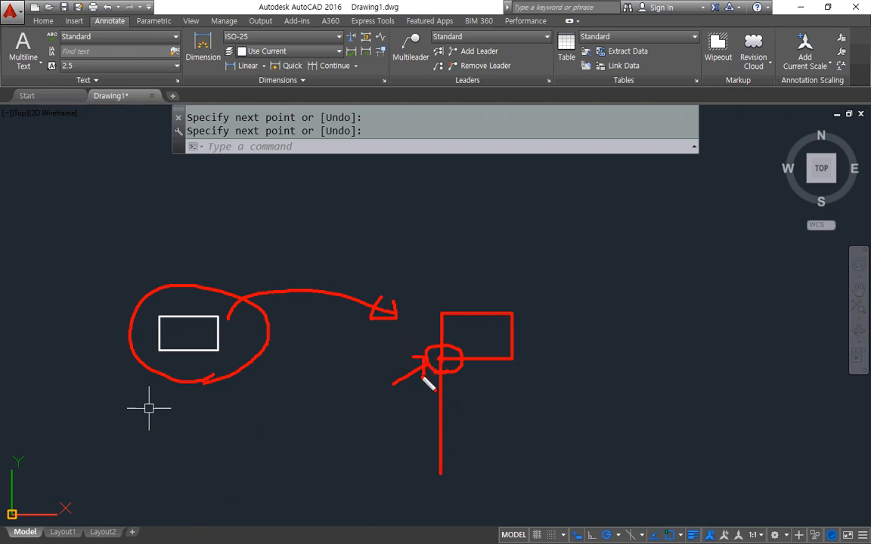
{"action": "left_click_drag", "start_coordinate": [158, 356], "coordinate": [183, 430]}
{"action": "mouse_move", "coordinate": [150, 372]}
{"action": "left_mouse_down"}
{"action": "mouse_move", "coordinate": [157, 361]}
{"action": "mouse_move", "coordinate": [168, 368]}
{"action": "left_mouse_up"}
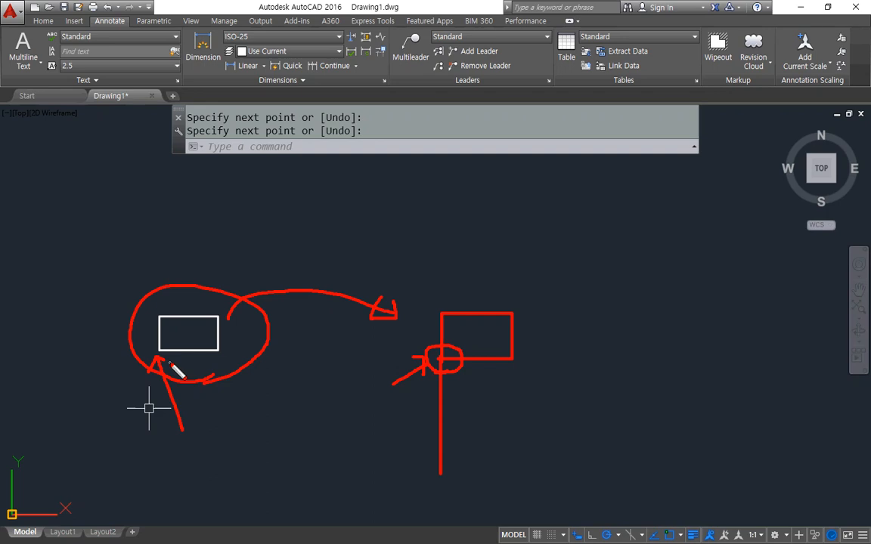
{"action": "key", "text": "e"}
Sketch a red arrow from the rectangle's circled lower-left corner to the line's upper end, and erase the marks
{"action": "mouse_move", "coordinate": [161, 360]}
{"action": "left_mouse_down"}
{"action": "mouse_move", "coordinate": [154, 353]}
{"action": "mouse_move", "coordinate": [171, 349]}
{"action": "mouse_move", "coordinate": [158, 362]}
{"action": "mouse_move", "coordinate": [174, 391]}
{"action": "mouse_move", "coordinate": [429, 363]}
{"action": "mouse_move", "coordinate": [422, 373]}
{"action": "left_mouse_up"}
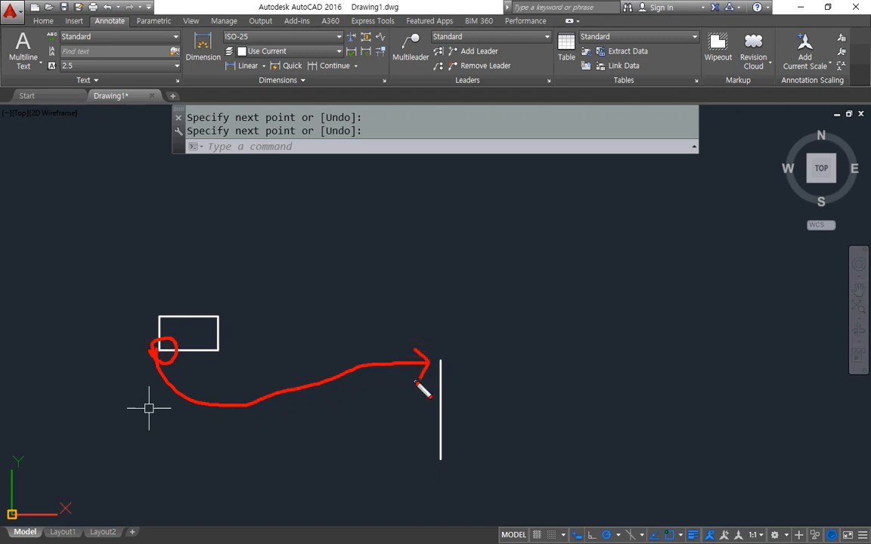
{"action": "mouse_move", "coordinate": [161, 351]}
{"action": "left_mouse_down"}
{"action": "mouse_move", "coordinate": [154, 356]}
{"action": "mouse_move", "coordinate": [177, 362]}
{"action": "left_mouse_up"}
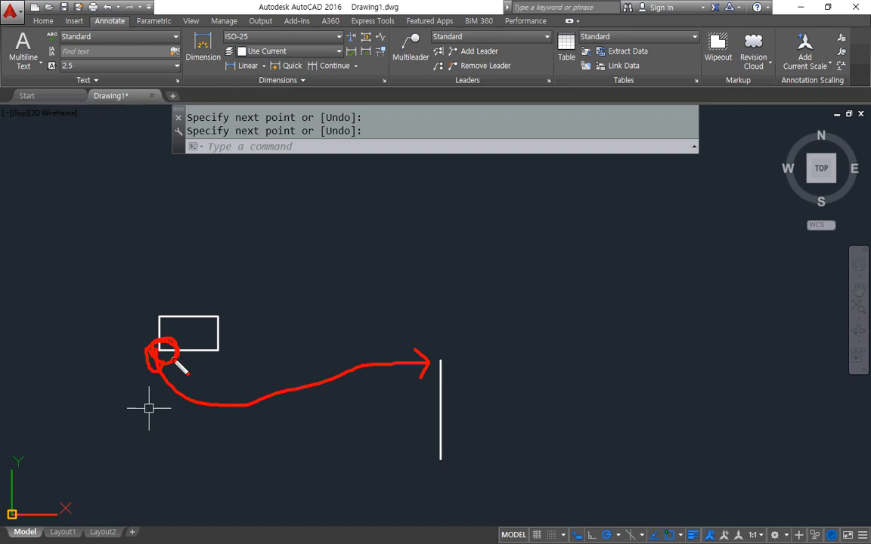
{"action": "key", "text": "e"}
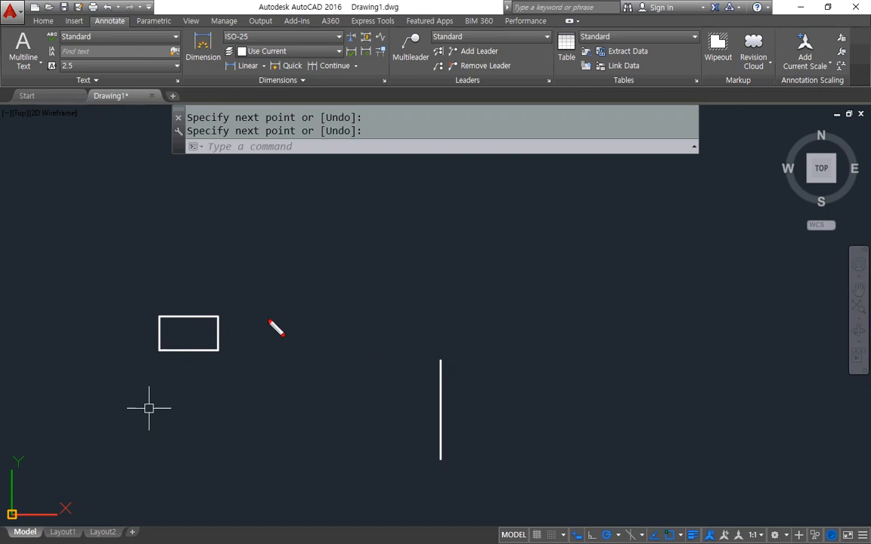
Sketch the target rectangle on the line's upper end in red, connect its base corner to the original with an arrow, and clear the marks
{"action": "mouse_move", "coordinate": [443, 361]}
{"action": "left_mouse_down"}
{"action": "mouse_move", "coordinate": [445, 324]}
{"action": "mouse_move", "coordinate": [517, 321]}
{"action": "mouse_move", "coordinate": [519, 360]}
{"action": "mouse_move", "coordinate": [449, 360]}
{"action": "mouse_move", "coordinate": [439, 345]}
{"action": "mouse_move", "coordinate": [439, 375]}
{"action": "mouse_move", "coordinate": [428, 382]}
{"action": "left_mouse_up"}
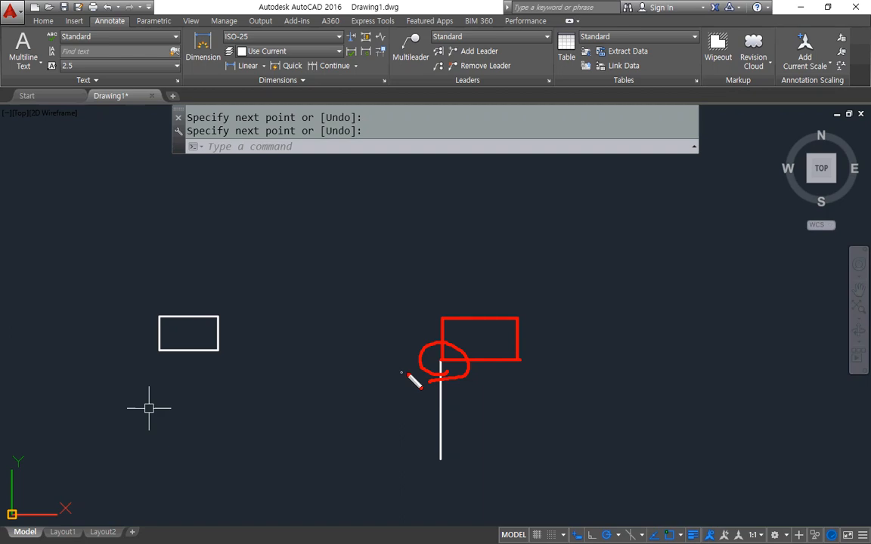
{"action": "left_click_drag", "start_coordinate": [447, 360], "coordinate": [449, 357]}
{"action": "mouse_move", "coordinate": [176, 361]}
{"action": "left_mouse_down"}
{"action": "mouse_move", "coordinate": [156, 354]}
{"action": "mouse_move", "coordinate": [185, 397]}
{"action": "mouse_move", "coordinate": [410, 375]}
{"action": "mouse_move", "coordinate": [436, 364]}
{"action": "mouse_move", "coordinate": [425, 382]}
{"action": "left_mouse_up"}
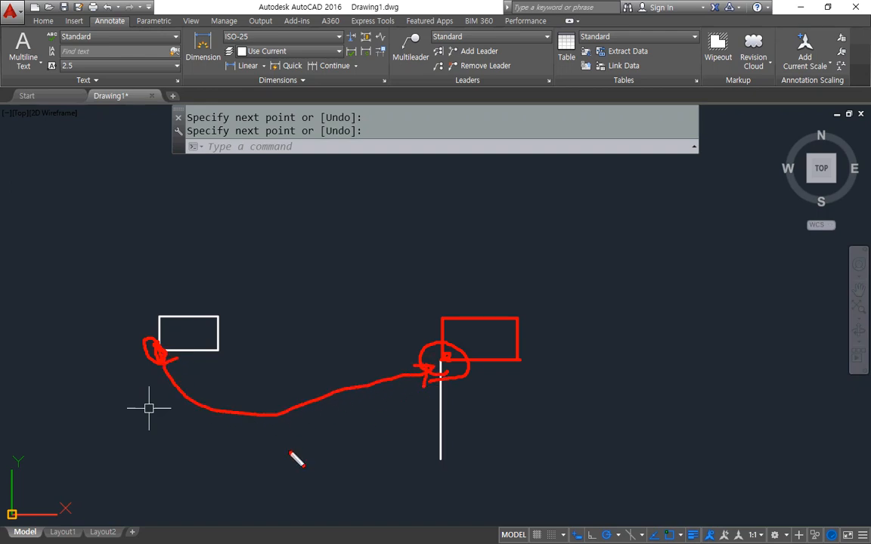
{"action": "key", "text": "Escape"}
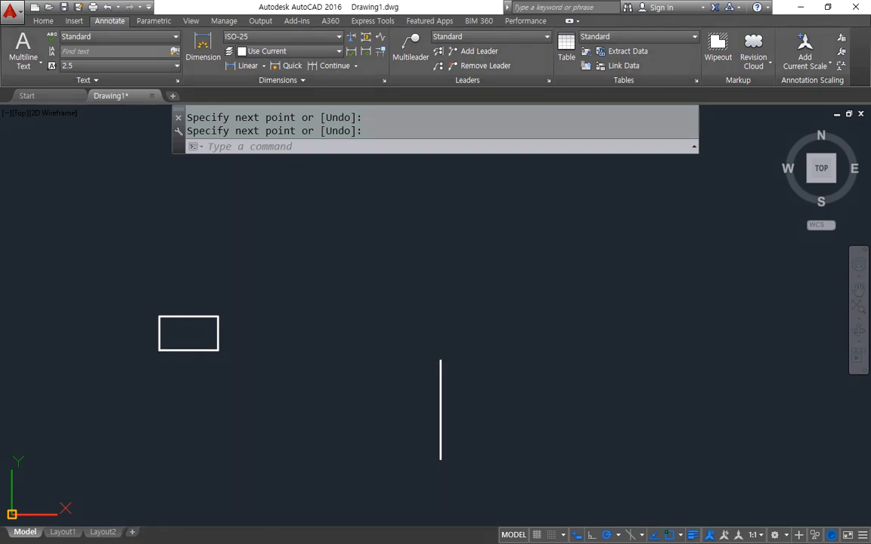
Move the rectangle by its lower-left corner onto the vertical line's upper endpoint, marking the Move prompts and the travel path temporarily in red pen
{"action": "type", "text": "m"}
{"action": "key", "text": "Return"}
{"action": "key", "text": "ctrl+2"}
{"action": "mouse_move", "coordinate": [298, 160]}
{"action": "left_mouse_down"}
{"action": "mouse_move", "coordinate": [239, 134]}
{"action": "mouse_move", "coordinate": [338, 155]}
{"action": "mouse_move", "coordinate": [282, 173]}
{"action": "left_mouse_up"}
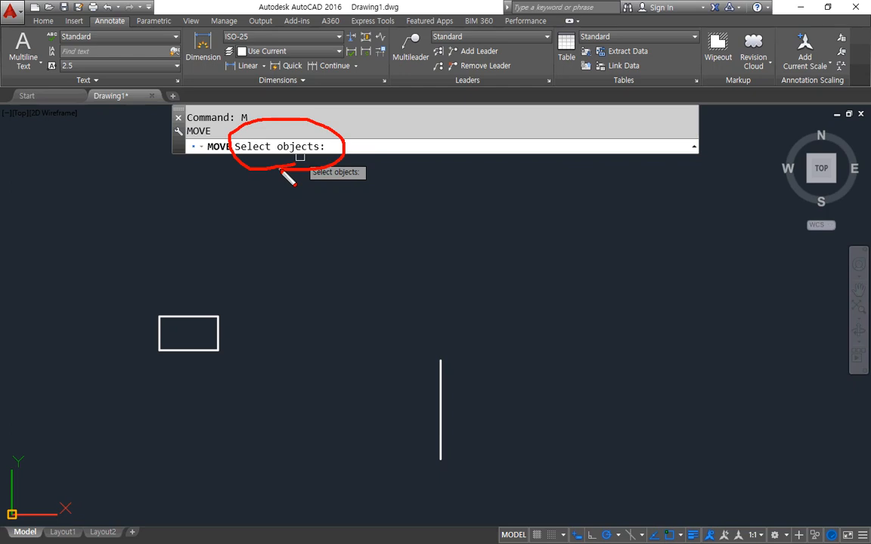
{"action": "key", "text": "Escape"}
{"action": "left_click", "coordinate": [182, 350]}
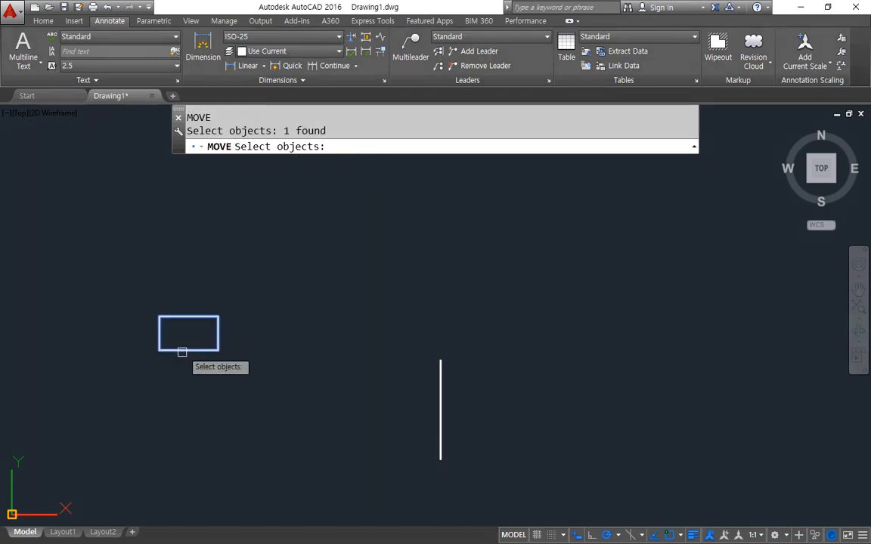
{"action": "key", "text": "Return"}
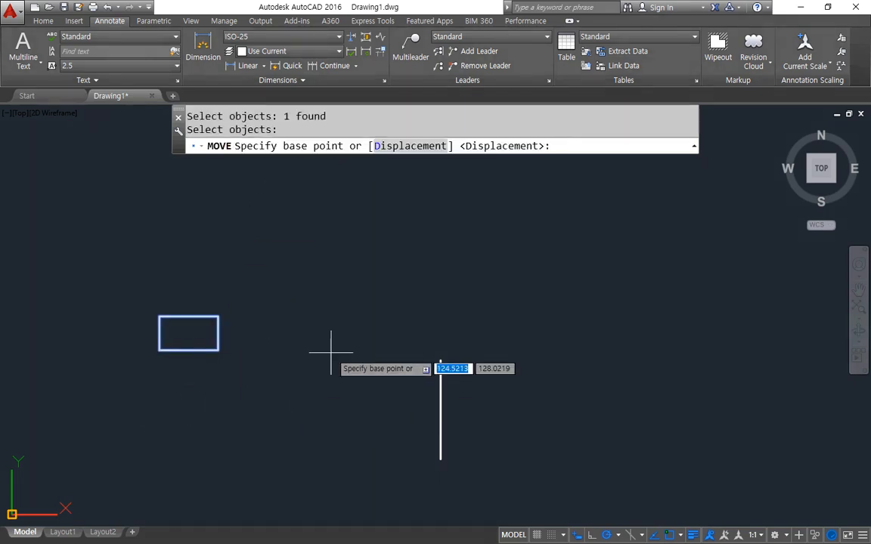
{"action": "mouse_move", "coordinate": [336, 170]}
{"action": "left_mouse_down"}
{"action": "mouse_move", "coordinate": [318, 121]}
{"action": "mouse_move", "coordinate": [337, 174]}
{"action": "left_mouse_up"}
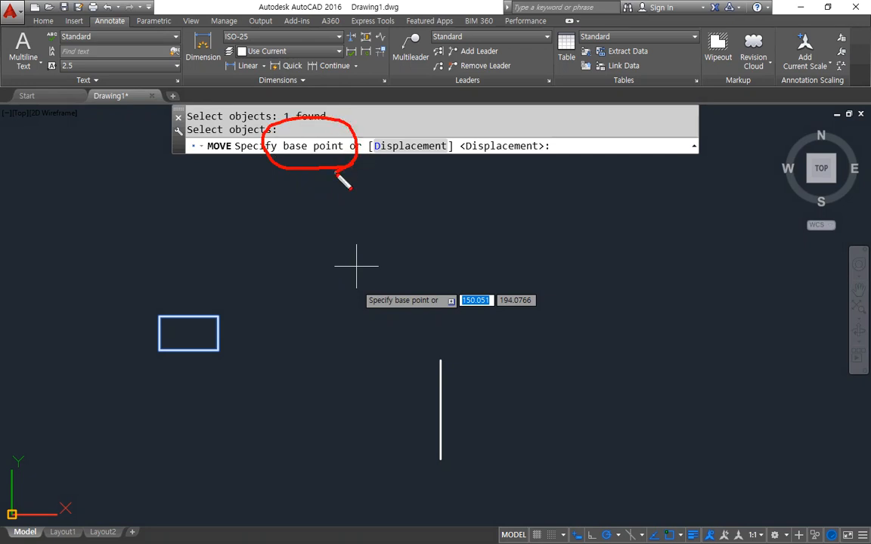
{"action": "key", "text": "Escape"}
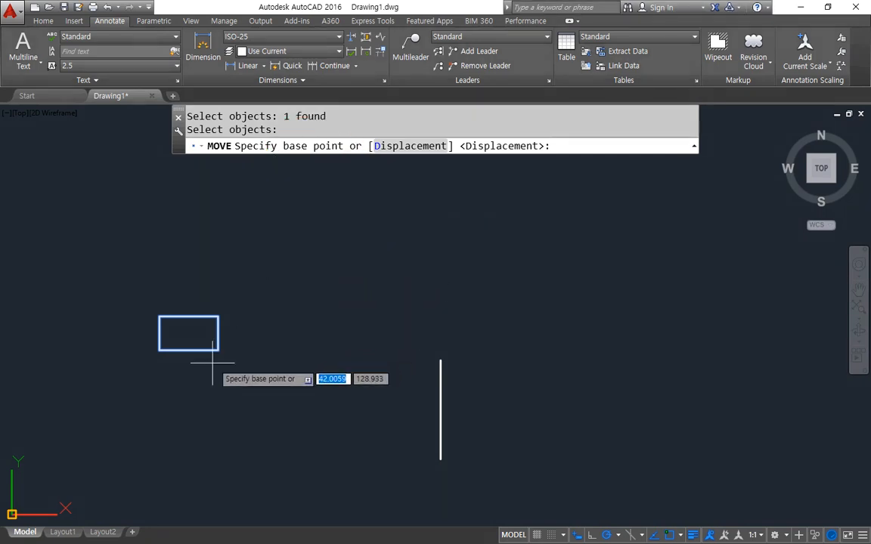
{"action": "left_click", "coordinate": [159, 350]}
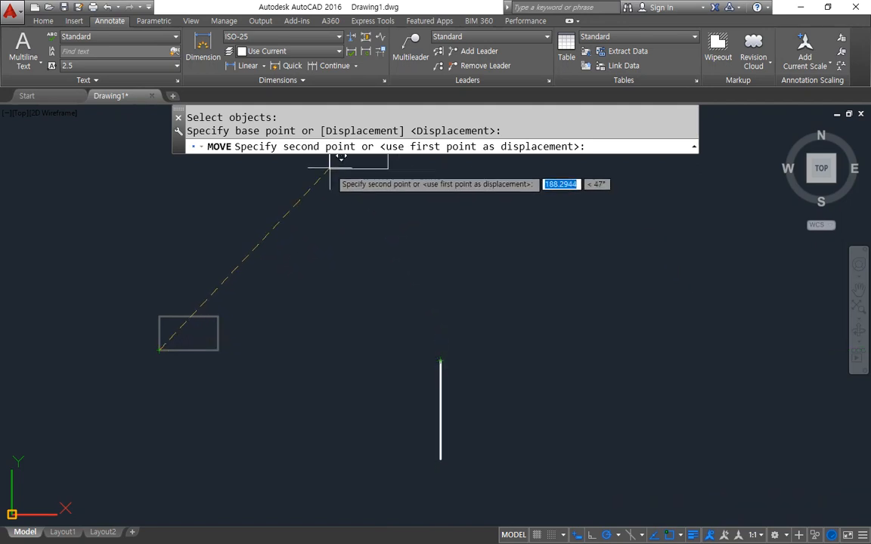
{"action": "left_click", "coordinate": [452, 349]}
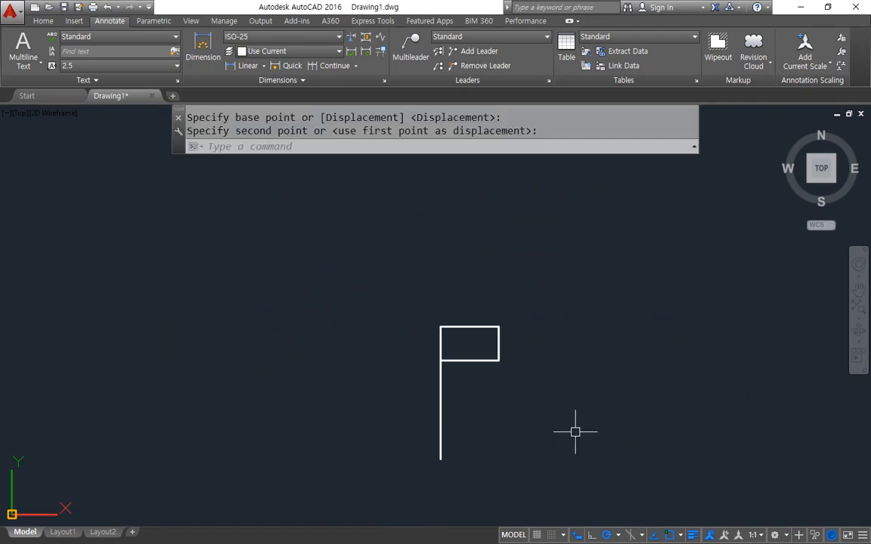
{"action": "mouse_move", "coordinate": [263, 397]}
{"action": "left_mouse_down"}
{"action": "mouse_move", "coordinate": [297, 395]}
{"action": "mouse_move", "coordinate": [405, 351]}
{"action": "left_mouse_up"}
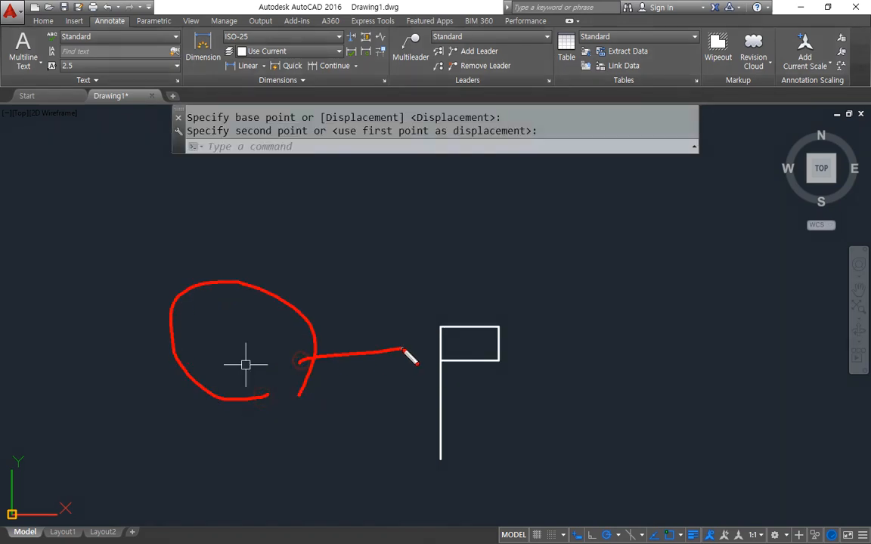
{"action": "key", "text": "Escape"}
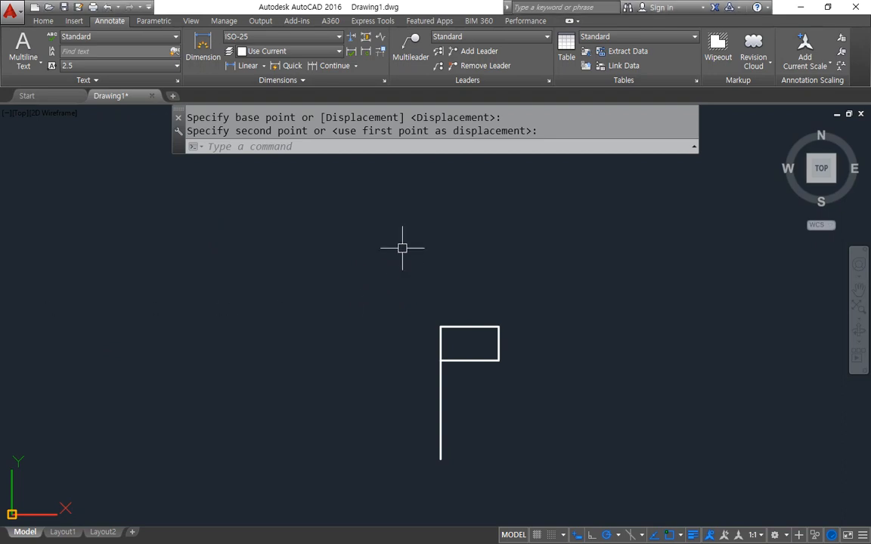
Move the rectangle 100 units at an angle of 0° from its lower-left corner
{"action": "type", "text": "m"}
{"action": "key", "text": "Return"}
{"action": "left_click", "coordinate": [453, 361]}
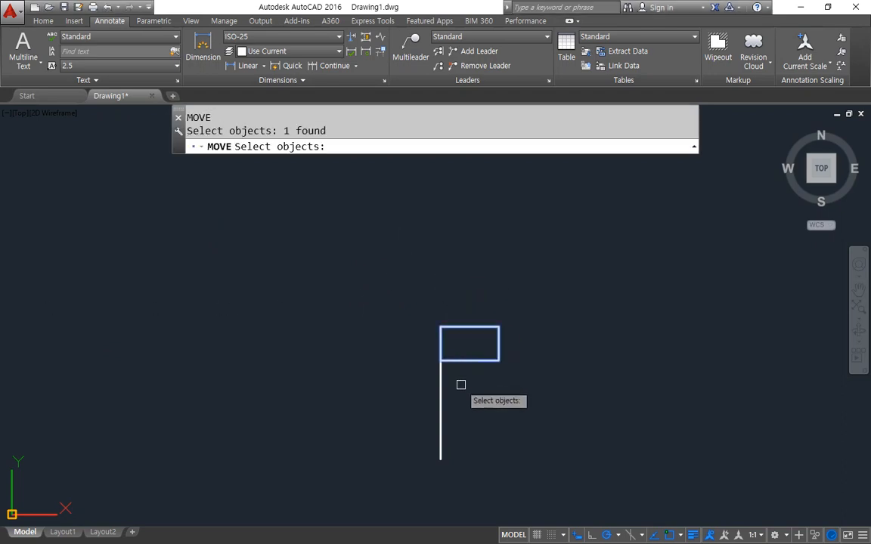
{"action": "key", "text": "Return"}
{"action": "left_click", "coordinate": [440, 361]}
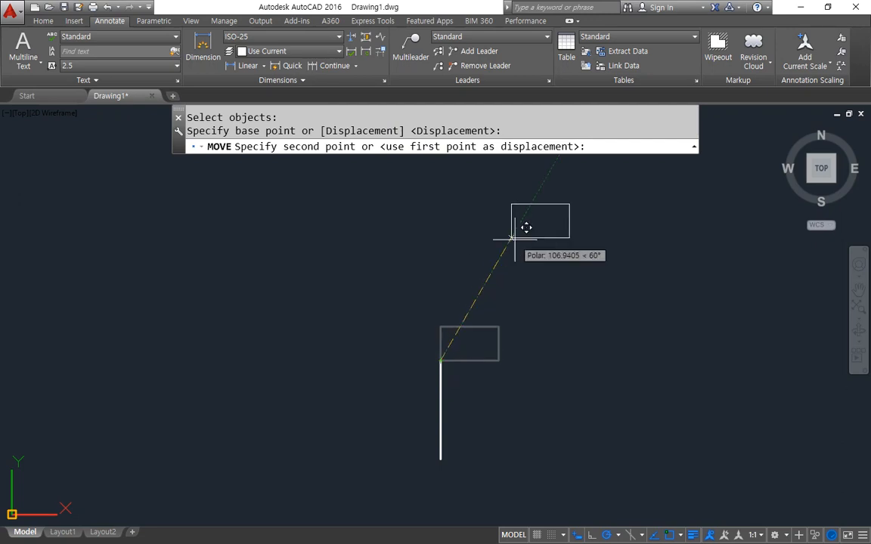
{"action": "type", "text": "100"}
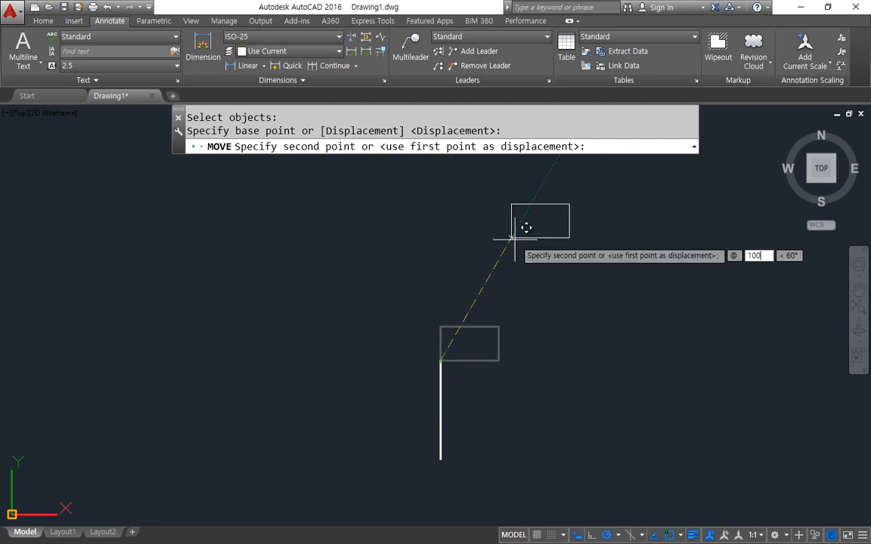
{"action": "key", "text": "Tab"}
{"action": "type", "text": "0"}
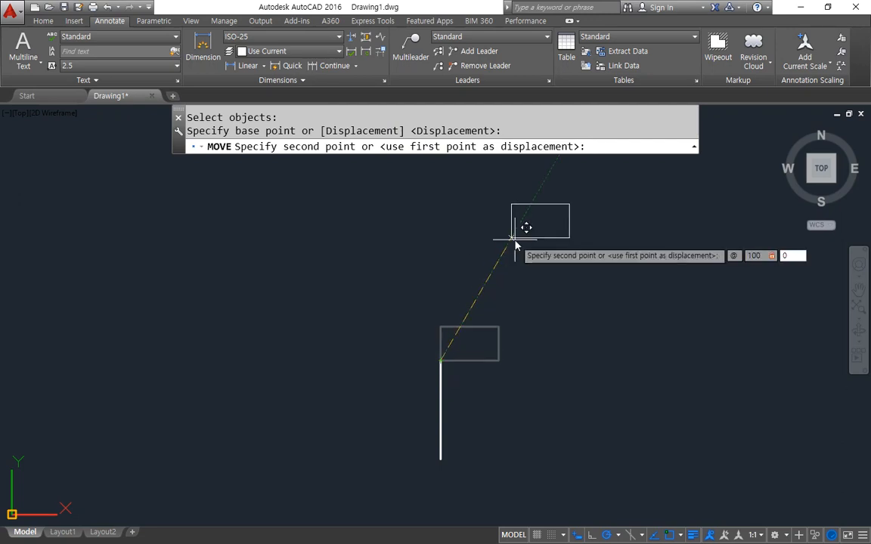
{"action": "key", "text": "Return"}
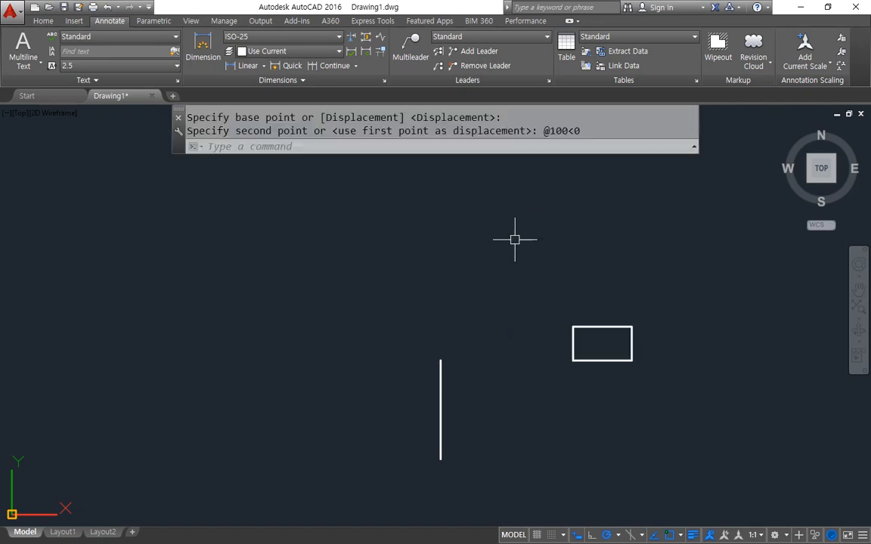
Move the rectangle from its lower-left corner by the relative coordinates @-50,50
{"action": "key", "text": "Return"}
{"action": "left_click", "coordinate": [610, 361]}
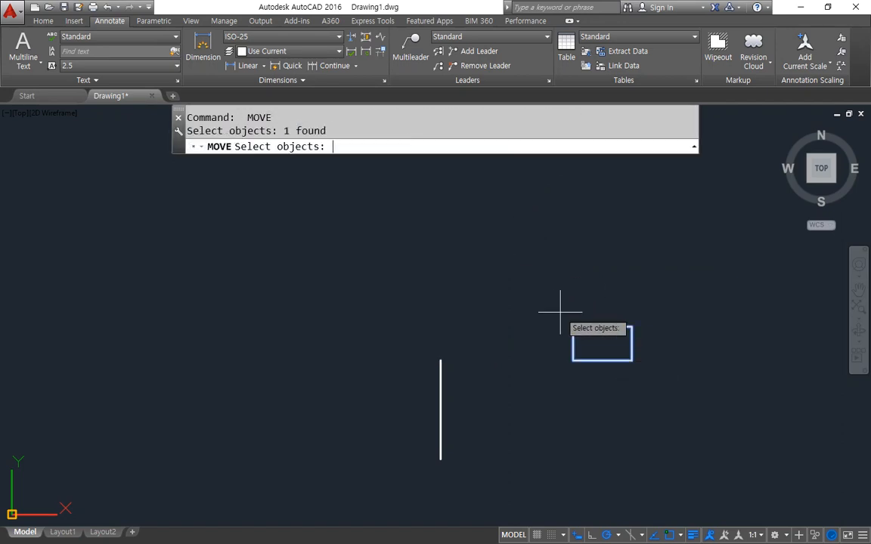
{"action": "key", "text": "Return"}
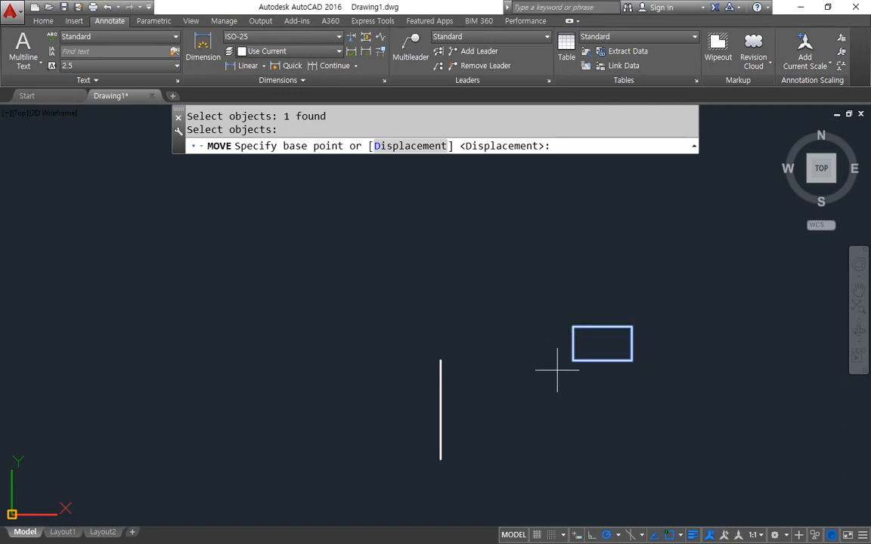
{"action": "left_click", "coordinate": [572, 360]}
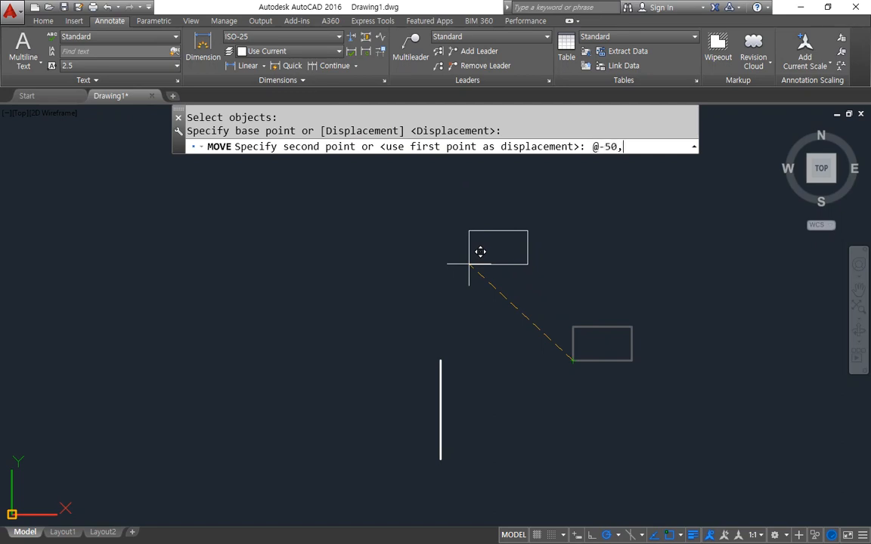
{"action": "key", "text": "Return"}
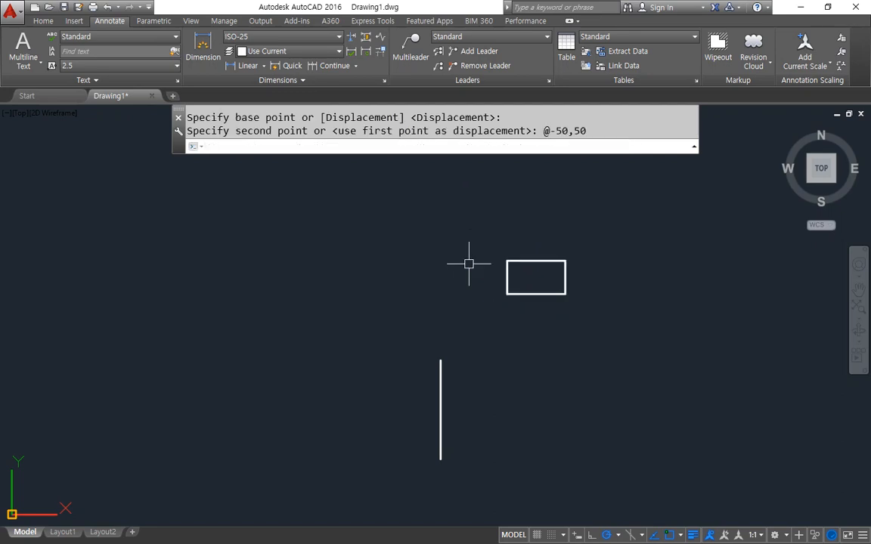
Move the rectangle 50 units at an angle of 180° from its lower-left corner
{"action": "key", "text": "Return"}
{"action": "left_click", "coordinate": [538, 324]}
{"action": "left_click", "coordinate": [469, 279]}
{"action": "key", "text": "Return"}
{"action": "left_click", "coordinate": [507, 295]}
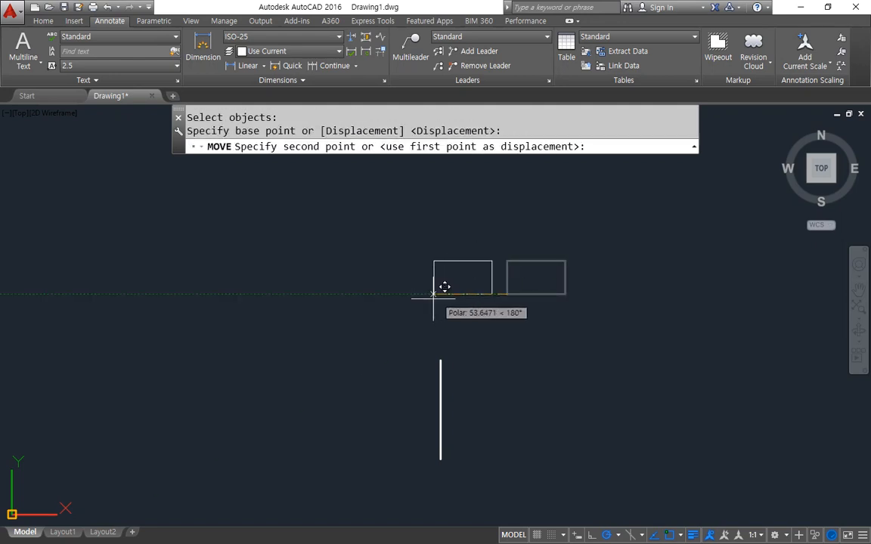
{"action": "type", "text": "50"}
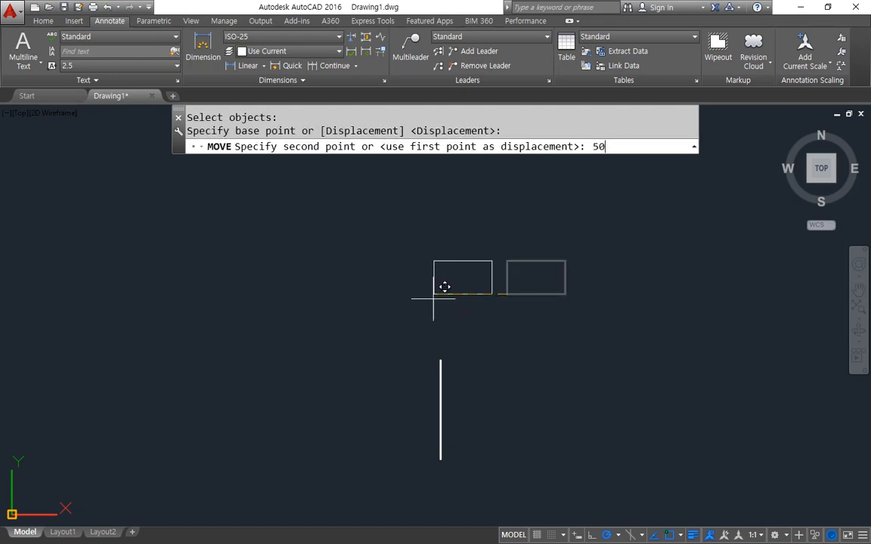
{"action": "key", "text": "Return"}
Move the rectangle by its lower-left corner straight down onto the vertical line's upper endpoint
{"action": "key", "text": "Return"}
{"action": "left_click", "coordinate": [561, 204]}
{"action": "left_click", "coordinate": [420, 296]}
{"action": "key", "text": "Return"}
{"action": "left_click", "coordinate": [440, 294]}
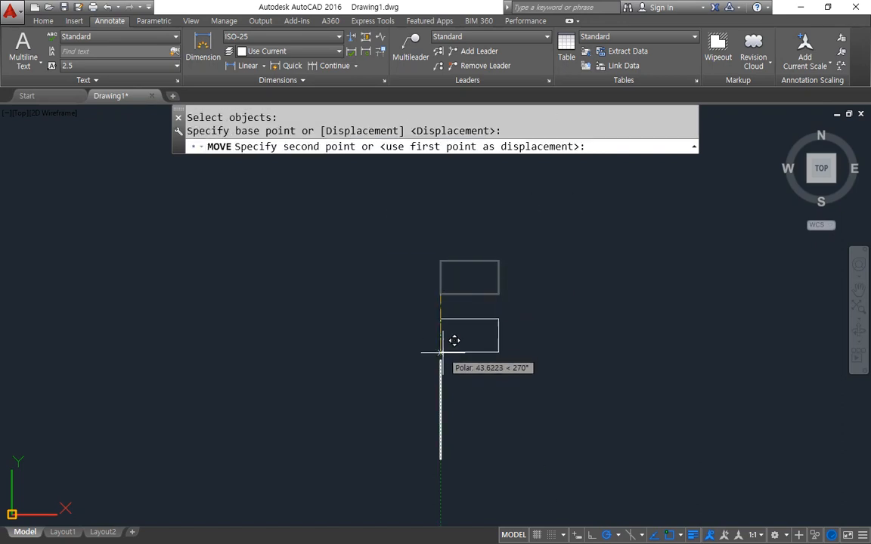
{"action": "left_click", "coordinate": [441, 360]}
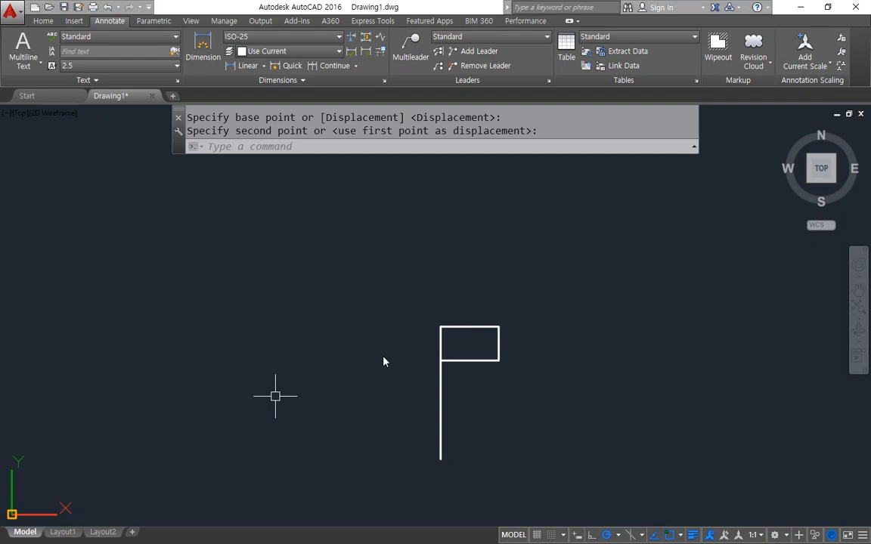
Copy the rectangle by its upper-left corner onto the vertical line's lower endpoint, marking the Copy prompts temporarily in red pen
{"action": "type", "text": "c"}
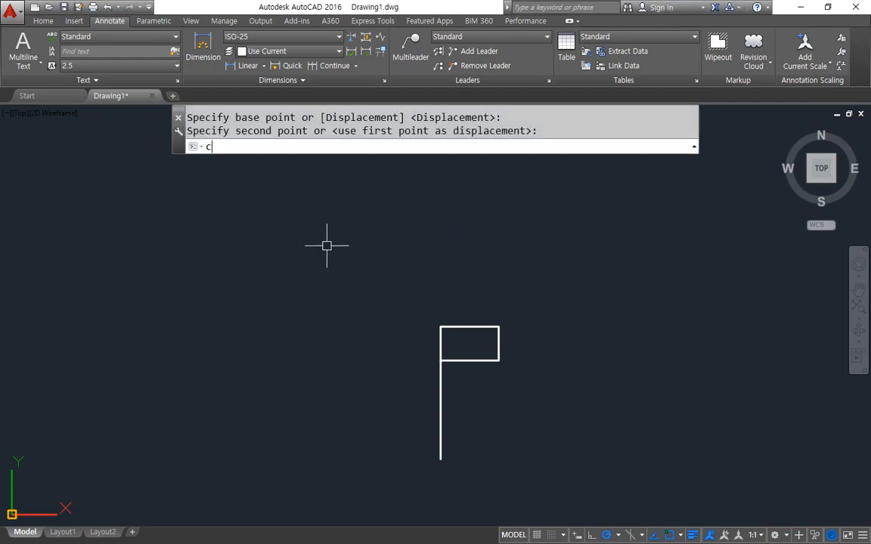
{"action": "type", "text": "p"}
{"action": "key", "text": "Return"}
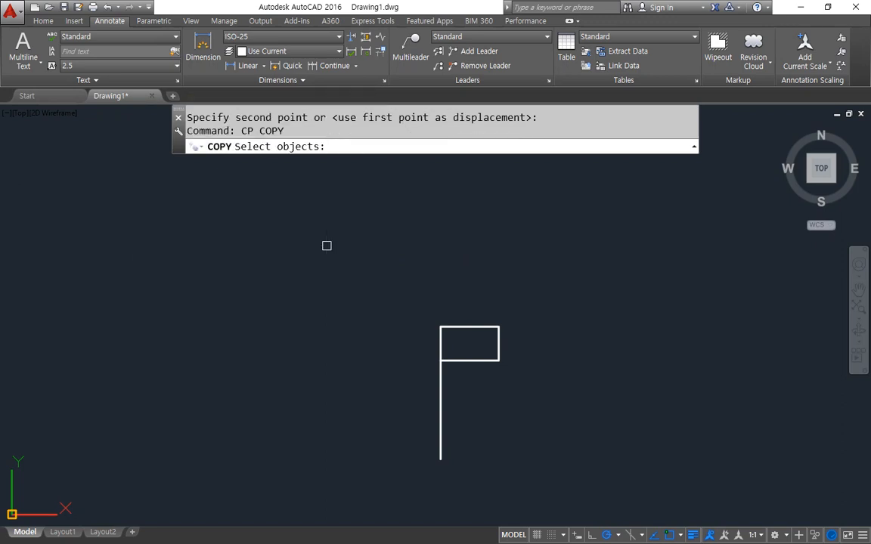
{"action": "mouse_move", "coordinate": [315, 168]}
{"action": "left_mouse_down"}
{"action": "mouse_move", "coordinate": [231, 151]}
{"action": "mouse_move", "coordinate": [323, 167]}
{"action": "mouse_move", "coordinate": [318, 183]}
{"action": "left_mouse_up"}
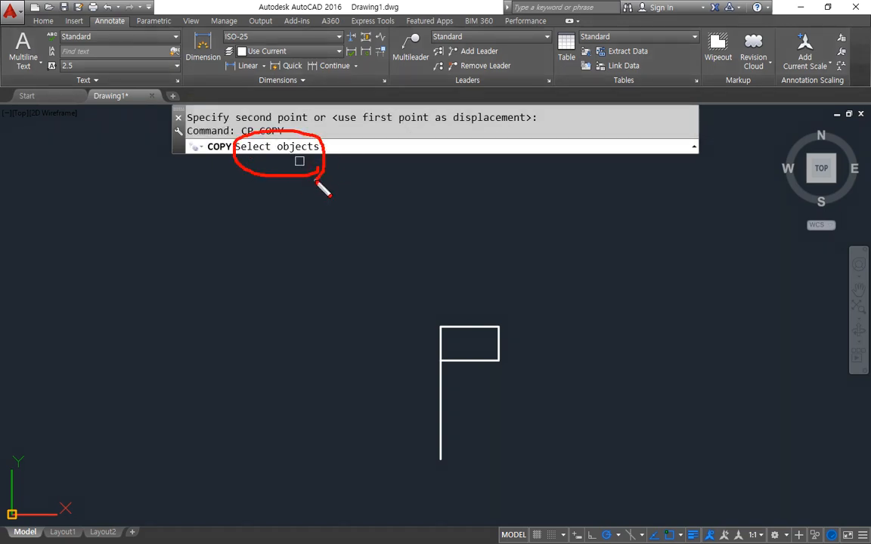
{"action": "left_click", "coordinate": [475, 360]}
{"action": "key", "text": "Return"}
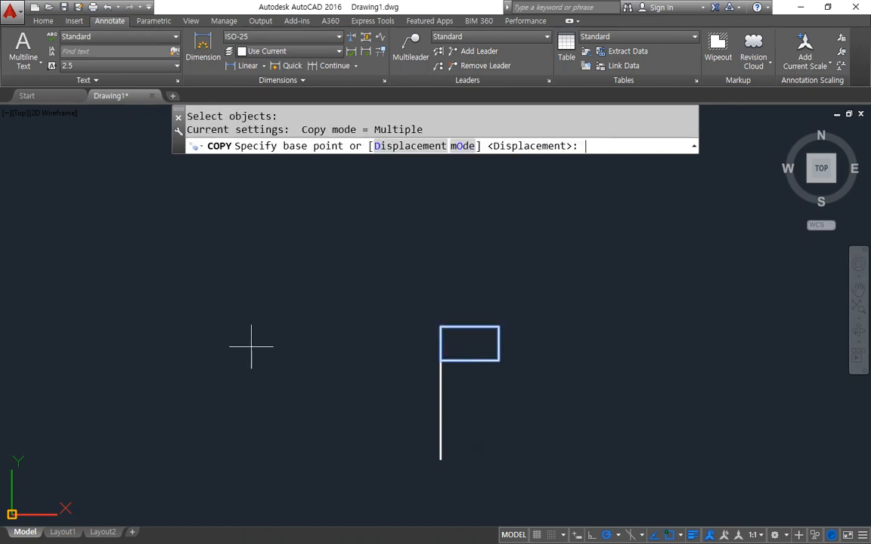
{"action": "mouse_move", "coordinate": [334, 161]}
{"action": "left_mouse_down"}
{"action": "mouse_move", "coordinate": [293, 159]}
{"action": "mouse_move", "coordinate": [354, 173]}
{"action": "mouse_move", "coordinate": [346, 184]}
{"action": "left_mouse_up"}
{"action": "key", "text": "Escape"}
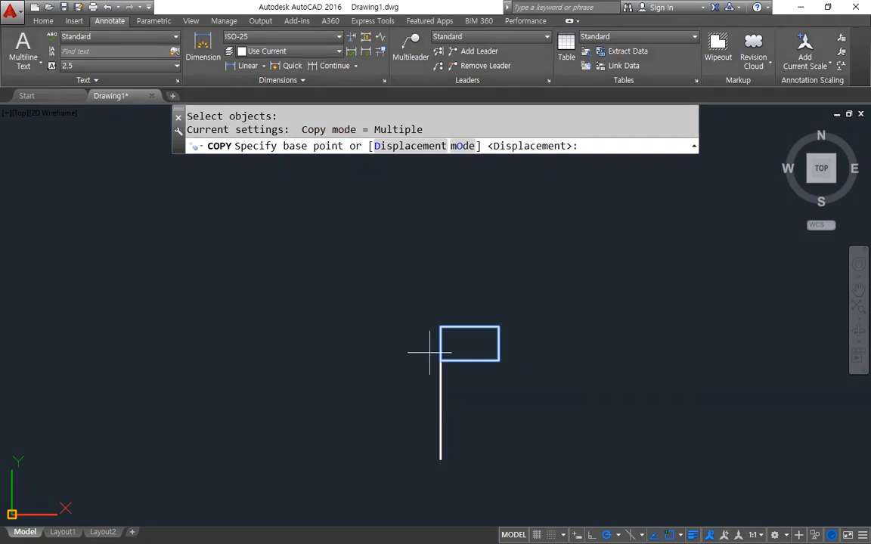
{"action": "left_click", "coordinate": [441, 327]}
{"action": "mouse_move", "coordinate": [358, 167]}
{"action": "left_mouse_down"}
{"action": "mouse_move", "coordinate": [311, 120]}
{"action": "mouse_move", "coordinate": [347, 186]}
{"action": "left_mouse_up"}
{"action": "key", "text": "Escape"}
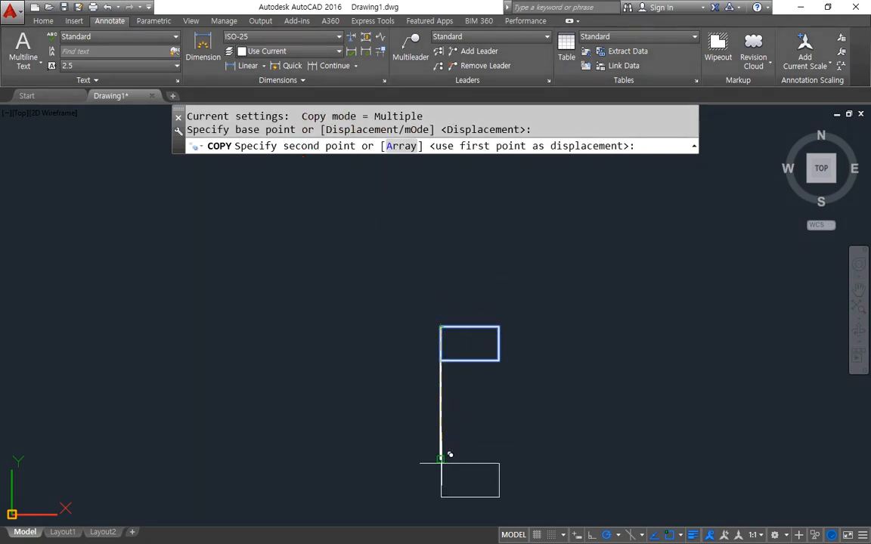
{"action": "left_click", "coordinate": [441, 459]}
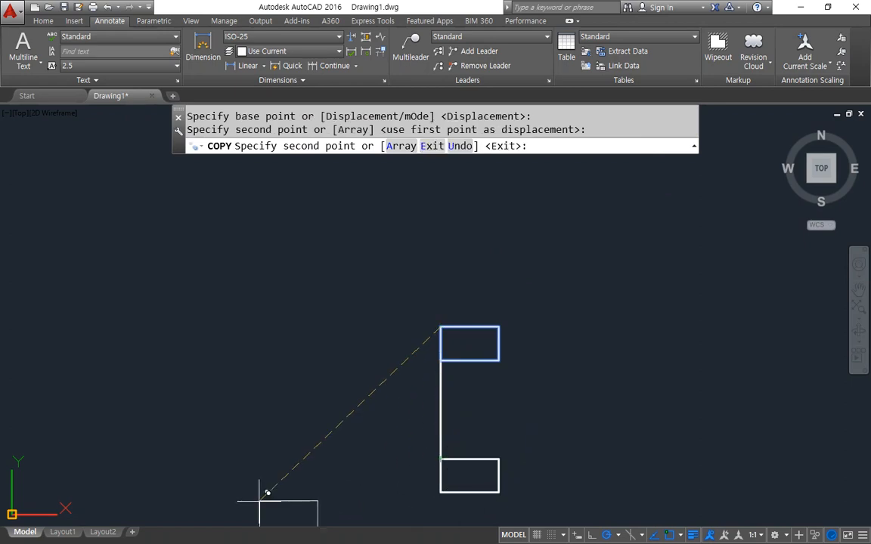
Place extra copies of the rectangle corner to corner in two adjoining rows beside the original, and erase them
{"action": "left_click", "coordinate": [499, 327]}
{"action": "left_click", "coordinate": [557, 327]}
{"action": "left_click", "coordinate": [616, 327]}
{"action": "left_click", "coordinate": [674, 327]}
{"action": "left_click", "coordinate": [499, 361]}
{"action": "left_click", "coordinate": [615, 360]}
{"action": "left_click", "coordinate": [557, 360]}
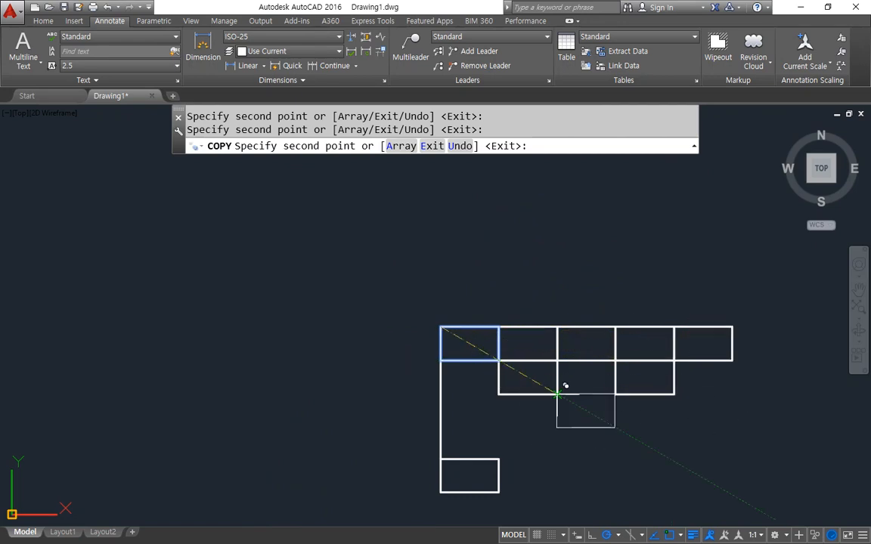
{"action": "left_click", "coordinate": [562, 396]}
{"action": "key", "text": "Escape"}
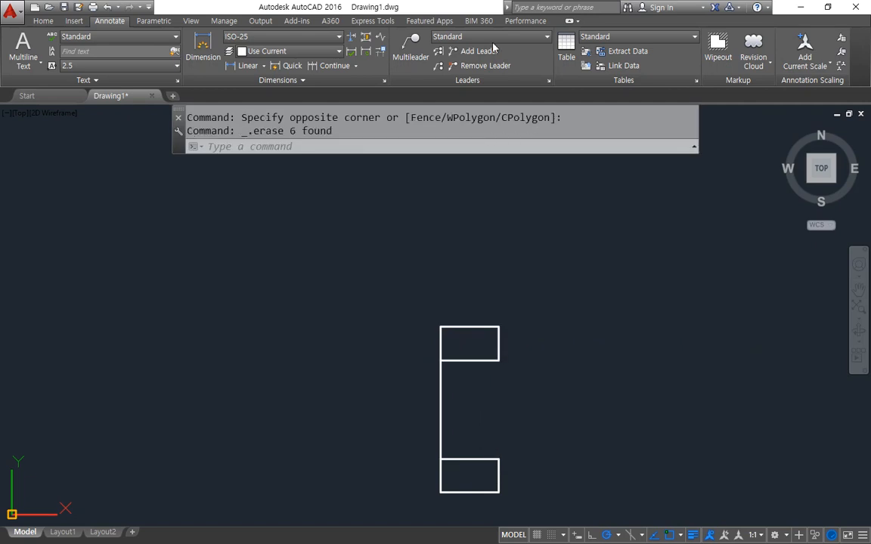
Start copying the upper rectangle from its upper-left corner with the Array option, circling that option temporarily in red
{"action": "mouse_move", "coordinate": [424, 303]}
{"action": "middle_mouse_down"}
{"action": "mouse_move", "coordinate": [354, 272]}
{"action": "mouse_move", "coordinate": [245, 245]}
{"action": "middle_mouse_up"}
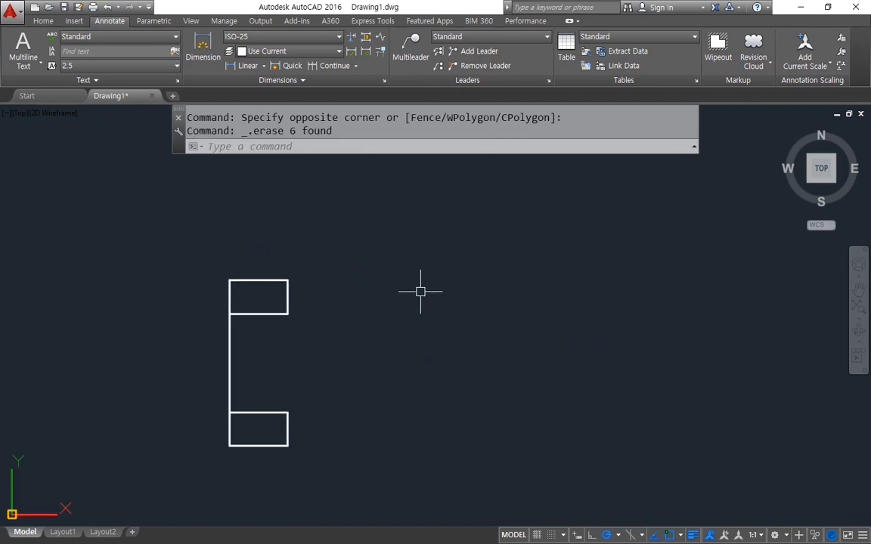
{"action": "type", "text": "cp"}
{"action": "key", "text": "Return"}
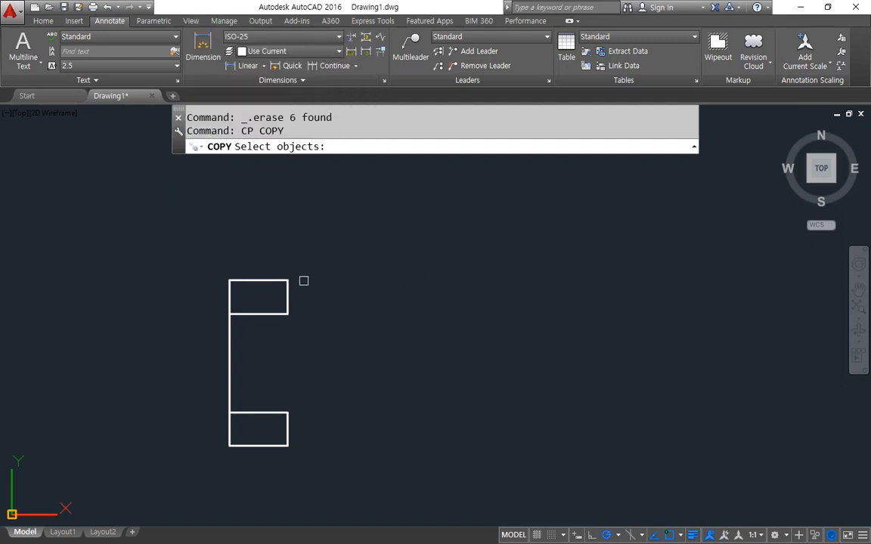
{"action": "left_click", "coordinate": [286, 282]}
{"action": "key", "text": "Return"}
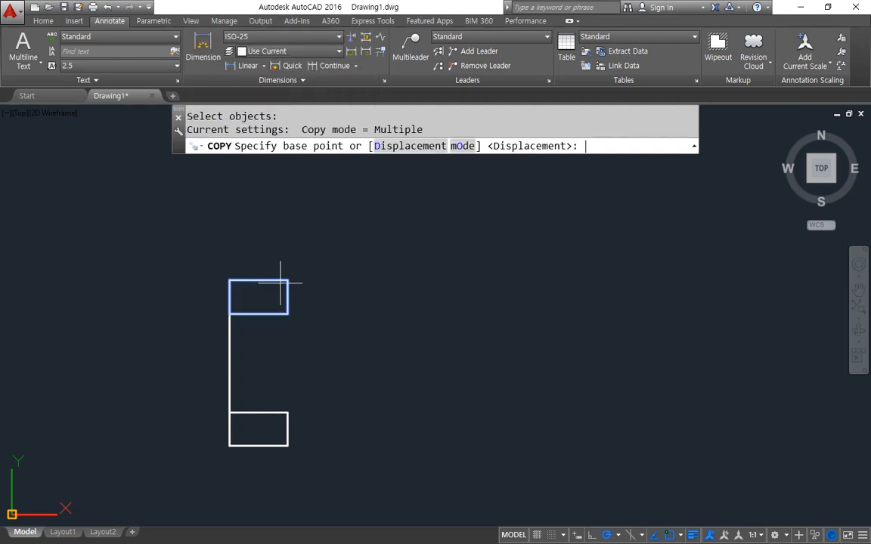
{"action": "left_click", "coordinate": [229, 281]}
{"action": "mouse_move", "coordinate": [406, 169]}
{"action": "left_mouse_down"}
{"action": "mouse_move", "coordinate": [378, 151]}
{"action": "mouse_move", "coordinate": [415, 164]}
{"action": "left_mouse_up"}
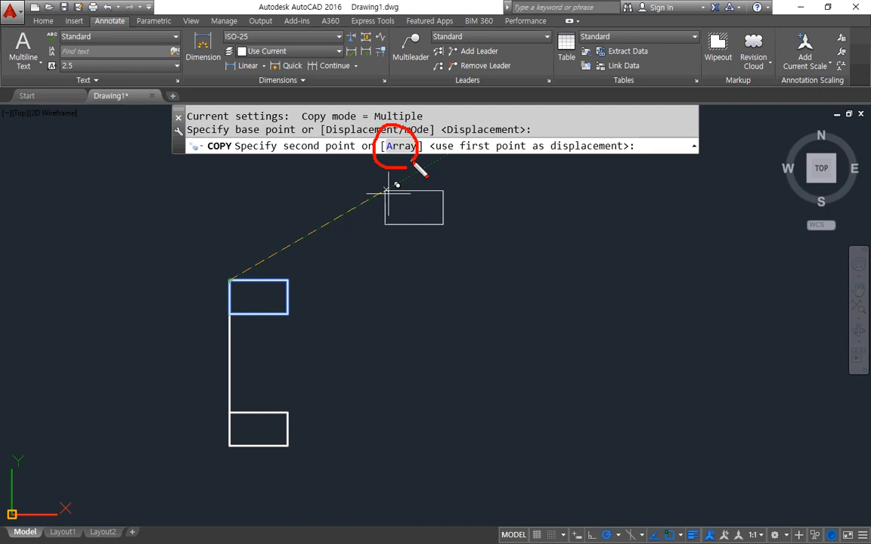
{"action": "left_click", "coordinate": [400, 147]}
{"action": "key", "text": "ctrl+2"}
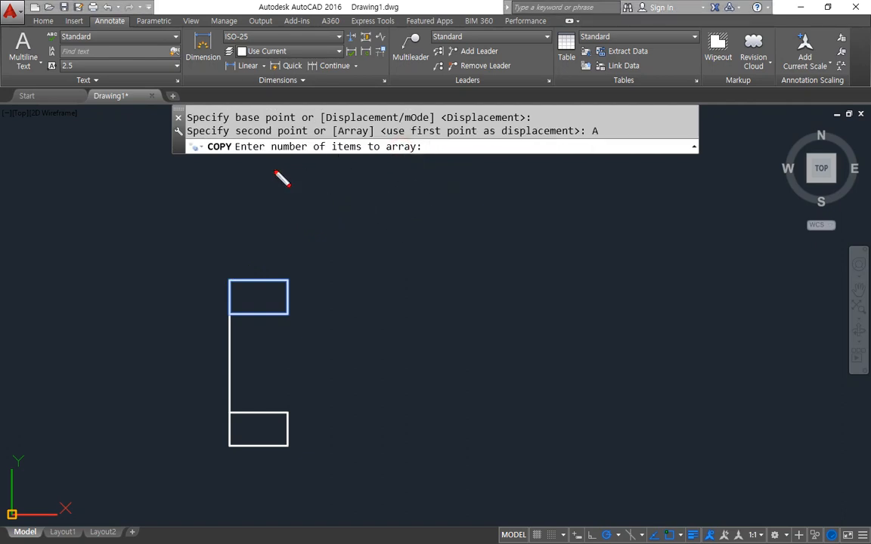
Set the number of array items to 5, temporarily underlining the prompt and marking the original rectangle's upper-right corner in red
{"action": "left_click_drag", "start_coordinate": [242, 157], "coordinate": [256, 159]}
{"action": "left_click_drag", "start_coordinate": [370, 167], "coordinate": [427, 168]}
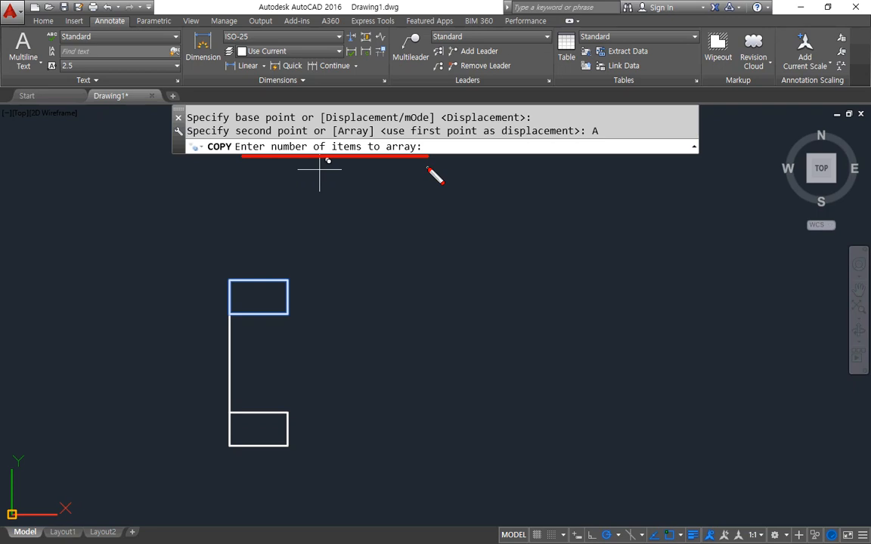
{"action": "left_click_drag", "start_coordinate": [303, 236], "coordinate": [286, 276]}
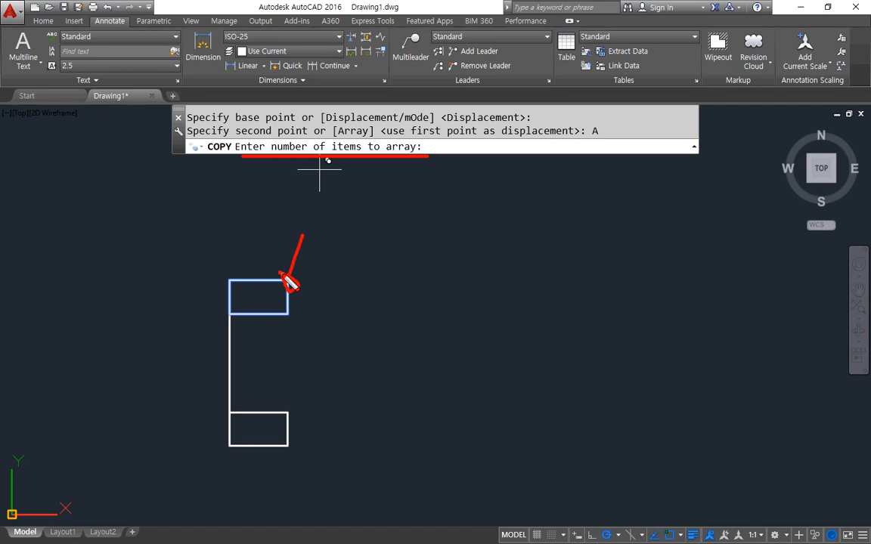
{"action": "key", "text": "Escape"}
{"action": "key", "text": "Return"}
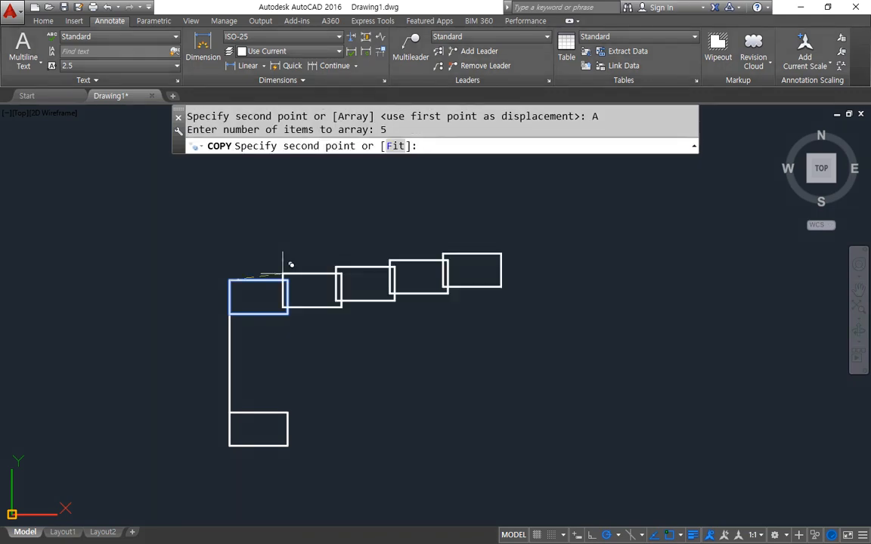
Mark the second-point prompt, the base corner, the second rectangle's matching corner and the distance between them in red, and clear the marks
{"action": "key", "text": "ctrl+2"}
{"action": "mouse_move", "coordinate": [337, 170]}
{"action": "left_mouse_down"}
{"action": "mouse_move", "coordinate": [378, 137]}
{"action": "mouse_move", "coordinate": [375, 178]}
{"action": "left_mouse_up"}
{"action": "key", "text": "Escape"}
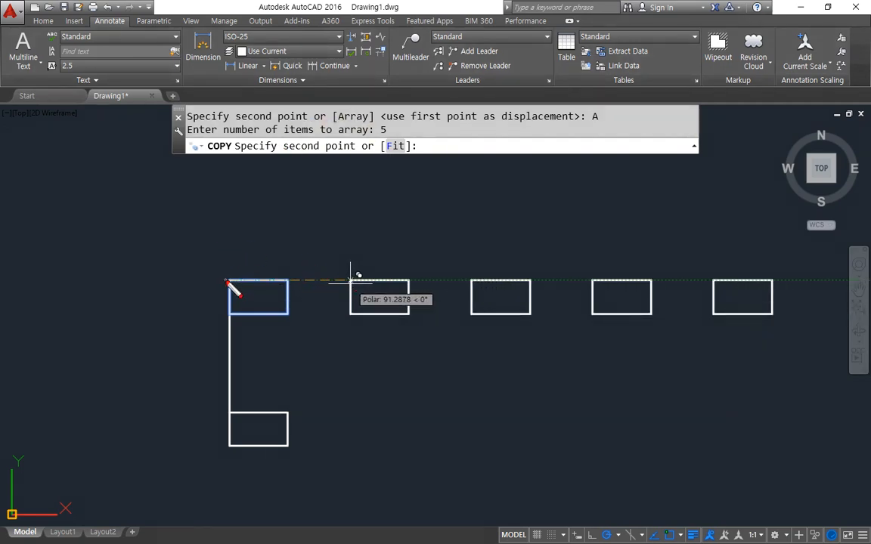
{"action": "left_click_drag", "start_coordinate": [228, 280], "coordinate": [229, 211]}
{"action": "mouse_move", "coordinate": [218, 262]}
{"action": "left_mouse_down"}
{"action": "mouse_move", "coordinate": [228, 280]}
{"action": "mouse_move", "coordinate": [244, 258]}
{"action": "left_mouse_up"}
{"action": "left_click_drag", "start_coordinate": [356, 151], "coordinate": [302, 150]}
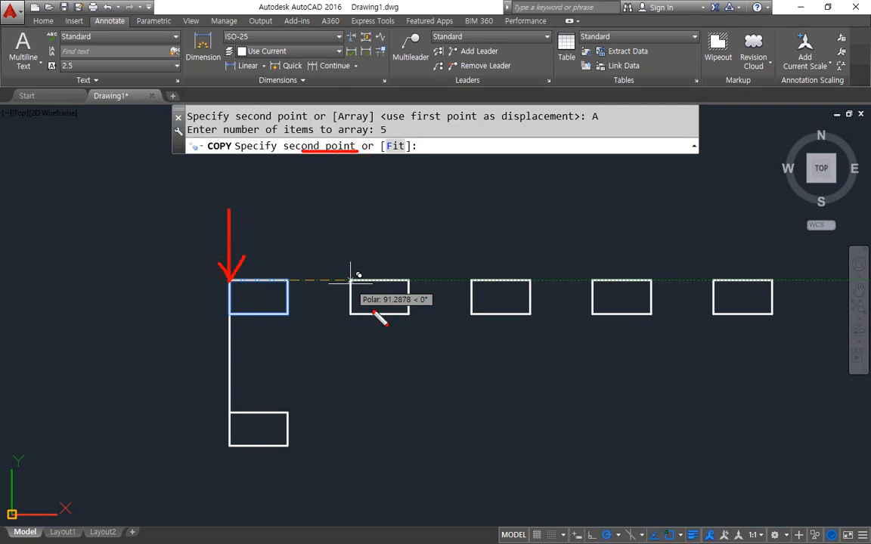
{"action": "left_click_drag", "start_coordinate": [349, 280], "coordinate": [349, 194]}
{"action": "left_click_drag", "start_coordinate": [344, 273], "coordinate": [360, 267]}
{"action": "mouse_move", "coordinate": [234, 281]}
{"action": "left_mouse_down"}
{"action": "mouse_move", "coordinate": [221, 266]}
{"action": "mouse_move", "coordinate": [244, 278]}
{"action": "mouse_move", "coordinate": [318, 251]}
{"action": "mouse_move", "coordinate": [354, 281]}
{"action": "left_mouse_up"}
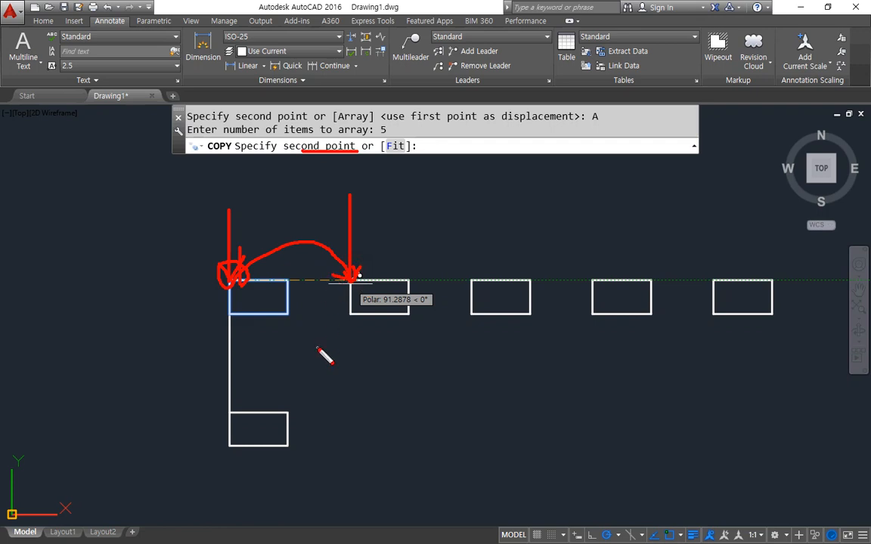
{"action": "key", "text": "e"}
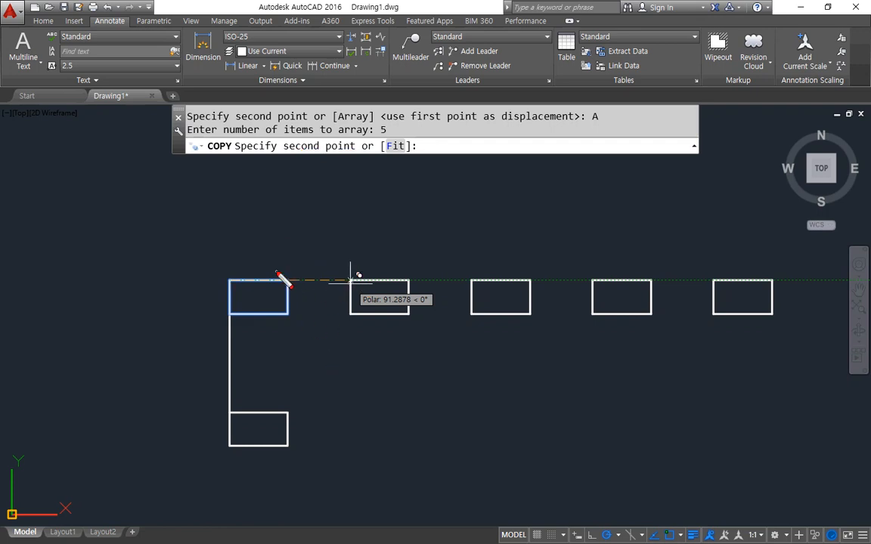
Sketch a red arrow across the gap between the first two rectangles, clear it, and redraw it from the original's base corner
{"action": "left_click_drag", "start_coordinate": [287, 286], "coordinate": [351, 277]}
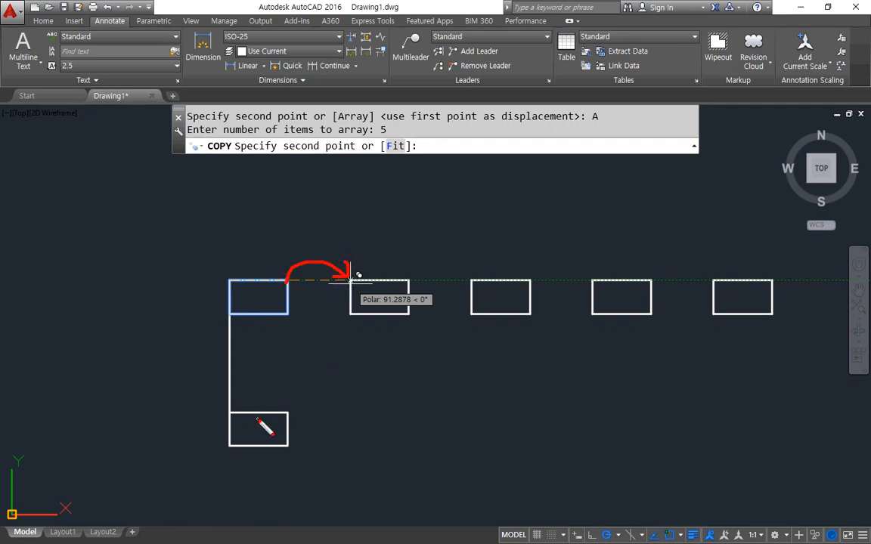
{"action": "key", "text": "e"}
{"action": "mouse_move", "coordinate": [234, 279]}
{"action": "left_mouse_down"}
{"action": "mouse_move", "coordinate": [225, 284]}
{"action": "mouse_move", "coordinate": [297, 266]}
{"action": "mouse_move", "coordinate": [350, 281]}
{"action": "mouse_move", "coordinate": [332, 284]}
{"action": "left_mouse_up"}
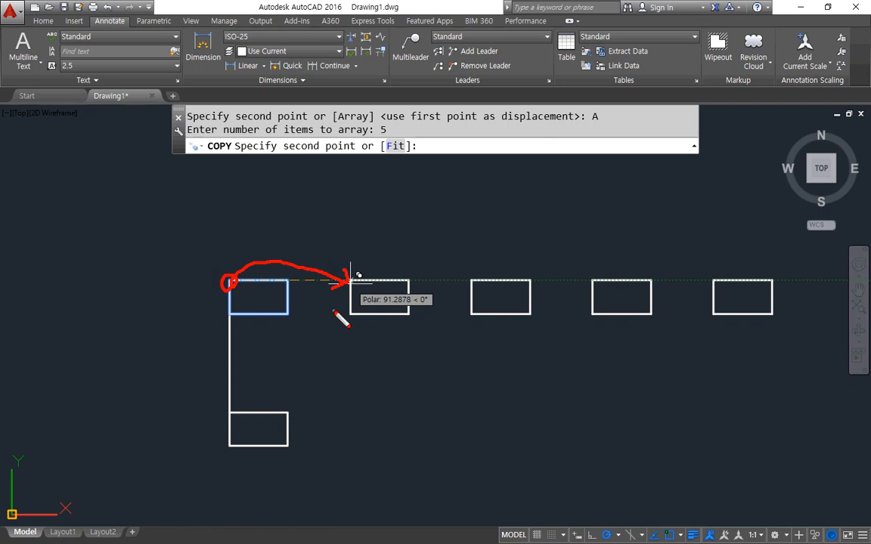
{"action": "key", "text": "Escape"}
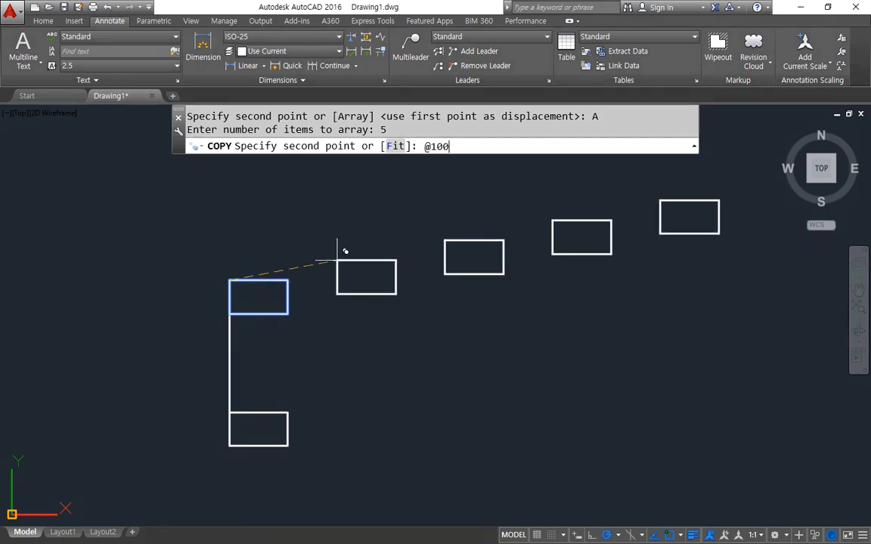
{"action": "key", "text": "Return"}
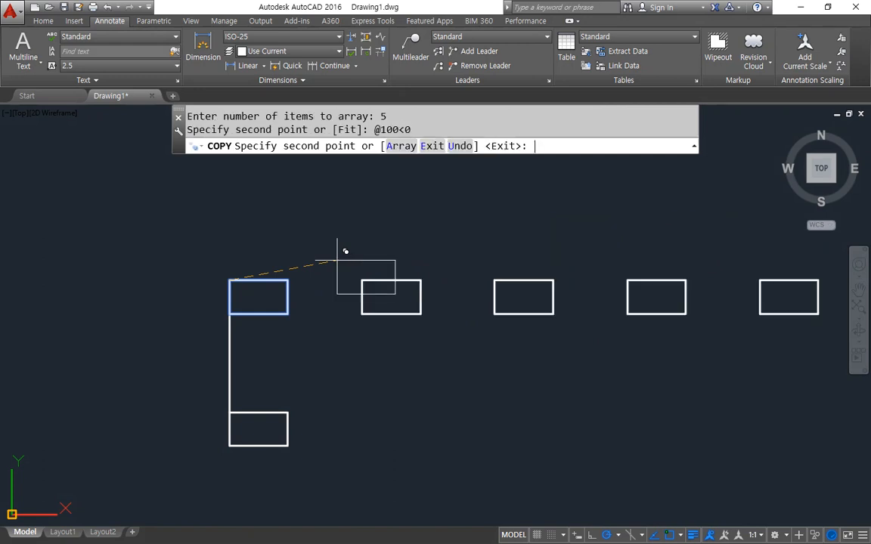
{"action": "key", "text": "Escape"}
Trace the spacing of the first array items with temporary red arcs, encircle the first three rectangles, and erase the four array copies
{"action": "mouse_move", "coordinate": [227, 284]}
{"action": "left_mouse_down"}
{"action": "mouse_move", "coordinate": [367, 290]}
{"action": "mouse_move", "coordinate": [494, 277]}
{"action": "left_mouse_up"}
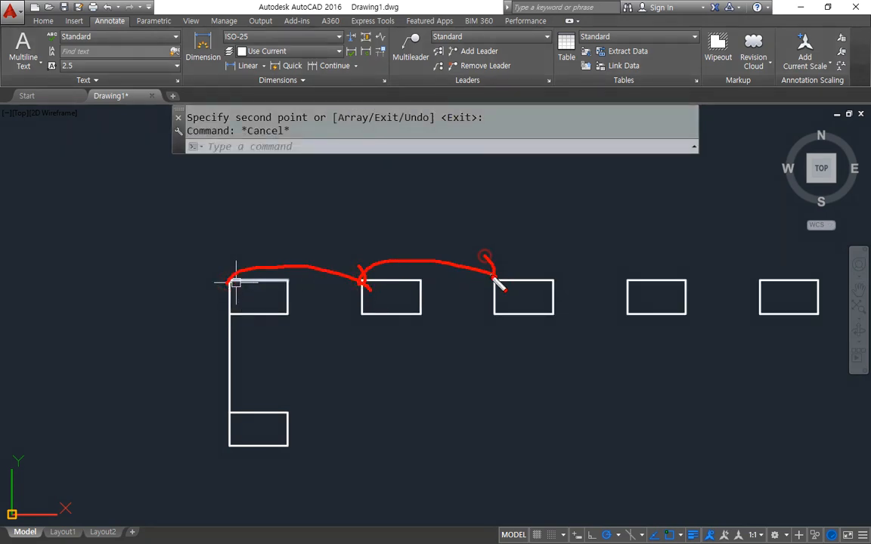
{"action": "key", "text": "e"}
{"action": "mouse_move", "coordinate": [352, 346]}
{"action": "left_mouse_down"}
{"action": "mouse_move", "coordinate": [442, 194]}
{"action": "mouse_move", "coordinate": [469, 348]}
{"action": "mouse_move", "coordinate": [324, 315]}
{"action": "left_mouse_up"}
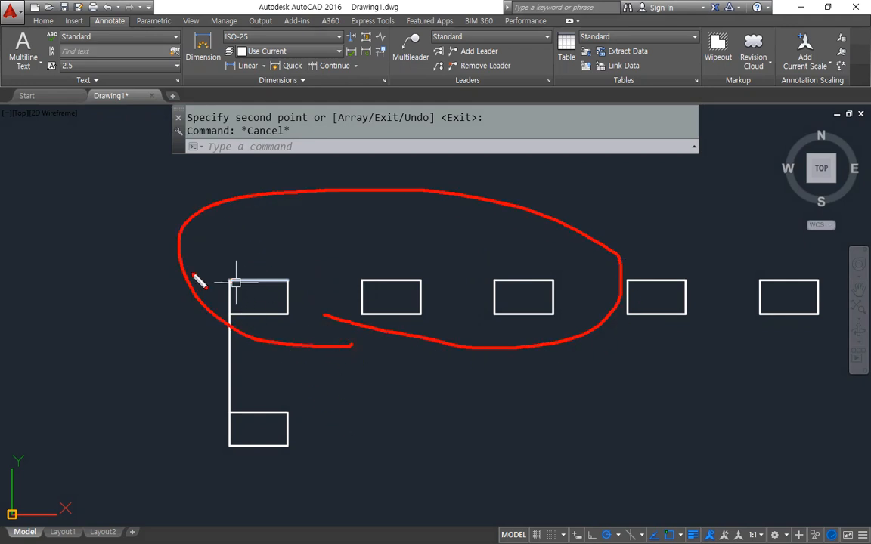
{"action": "key", "text": "Escape"}
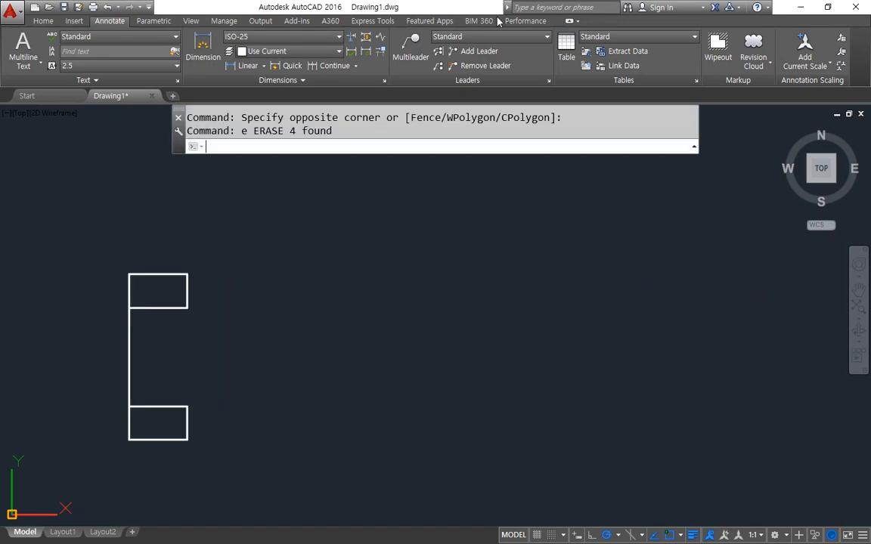
Draw a long vertical line well to the right of the two rectangles
{"action": "type", "text": "l"}
{"action": "key", "text": "Return"}
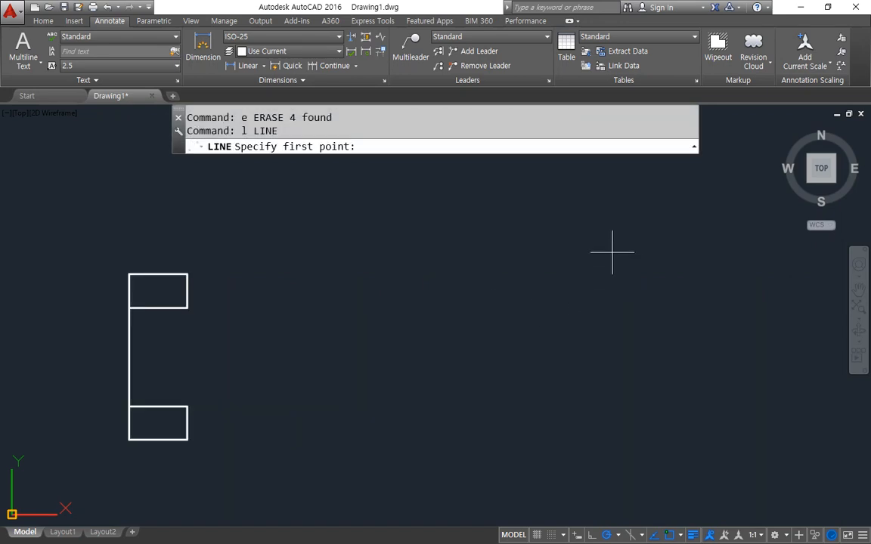
{"action": "left_click", "coordinate": [664, 263]}
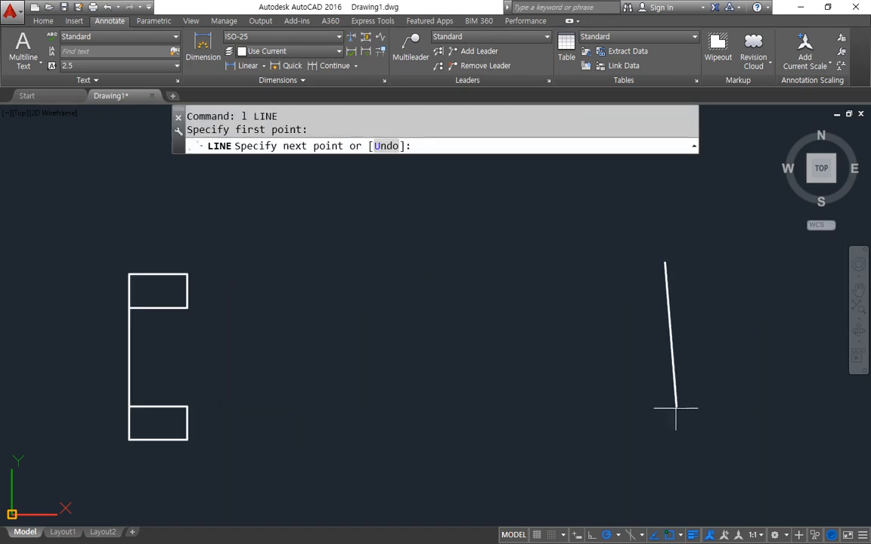
{"action": "left_click", "coordinate": [664, 497]}
{"action": "key", "text": "Return"}
Mark the two vertical lines in red and start a copy of the upper rectangle from its upper-right corner
{"action": "left_click_drag", "start_coordinate": [126, 270], "coordinate": [126, 355]}
{"action": "left_click_drag", "start_coordinate": [665, 263], "coordinate": [665, 375]}
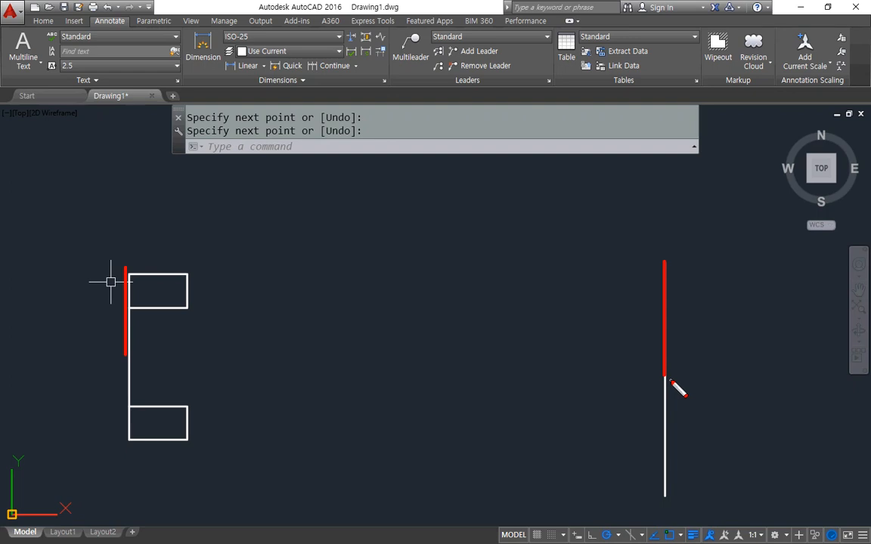
{"action": "type", "text": "cp"}
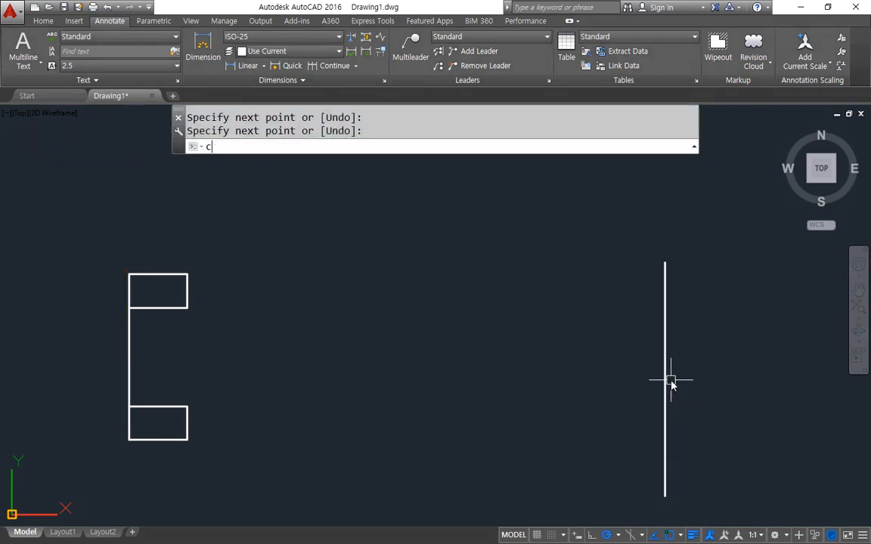
{"action": "key", "text": "Return"}
{"action": "left_click", "coordinate": [212, 239]}
{"action": "left_click", "coordinate": [153, 339]}
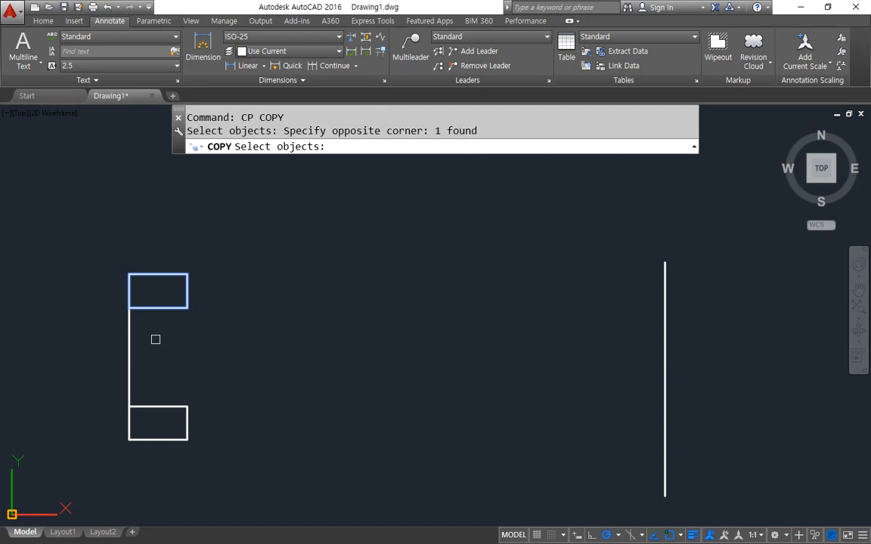
{"action": "key", "text": "Return"}
{"action": "left_click_drag", "start_coordinate": [138, 266], "coordinate": [149, 282]}
{"action": "mouse_move", "coordinate": [670, 293]}
{"action": "left_mouse_down"}
{"action": "mouse_move", "coordinate": [673, 283]}
{"action": "mouse_move", "coordinate": [669, 289]}
{"action": "left_mouse_up"}
{"action": "key", "text": "Escape"}
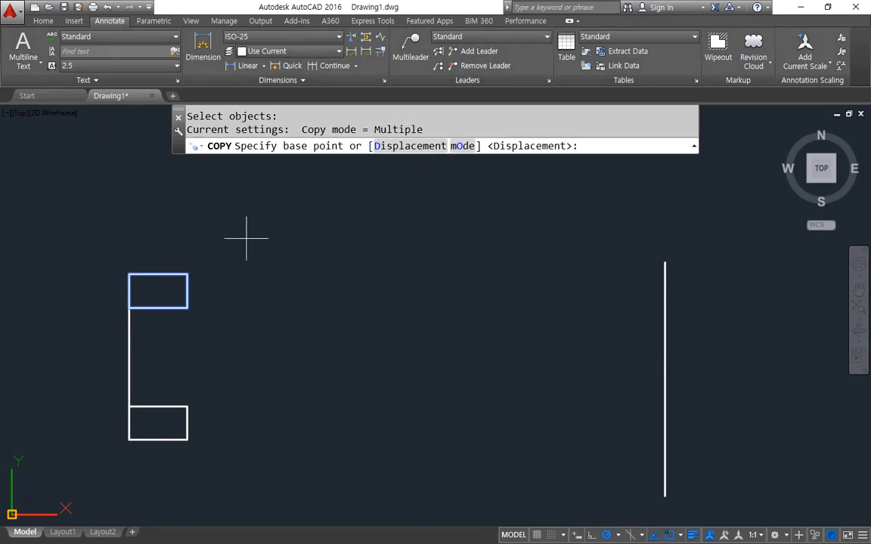
{"action": "left_click", "coordinate": [187, 276]}
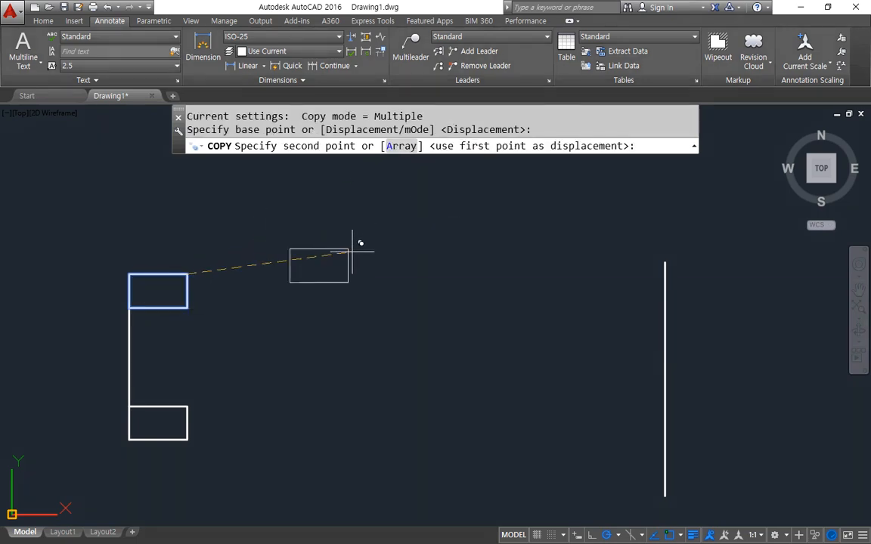
Highlight the Array option of the copy in red, then use it with 5 items
{"action": "key", "text": "ctrl+2"}
{"action": "mouse_move", "coordinate": [399, 119]}
{"action": "left_mouse_down"}
{"action": "mouse_move", "coordinate": [439, 112]}
{"action": "mouse_move", "coordinate": [410, 154]}
{"action": "left_mouse_up"}
{"action": "key", "text": "Escape"}
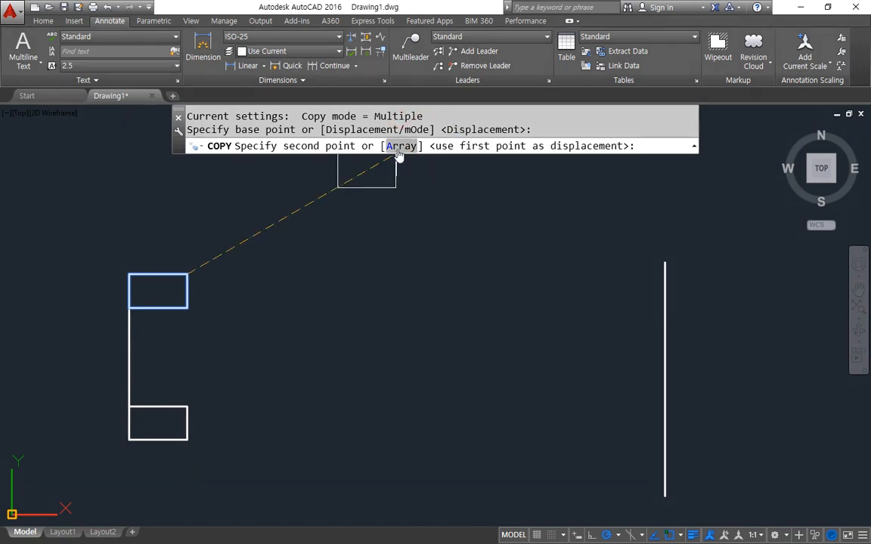
{"action": "left_click", "coordinate": [401, 146]}
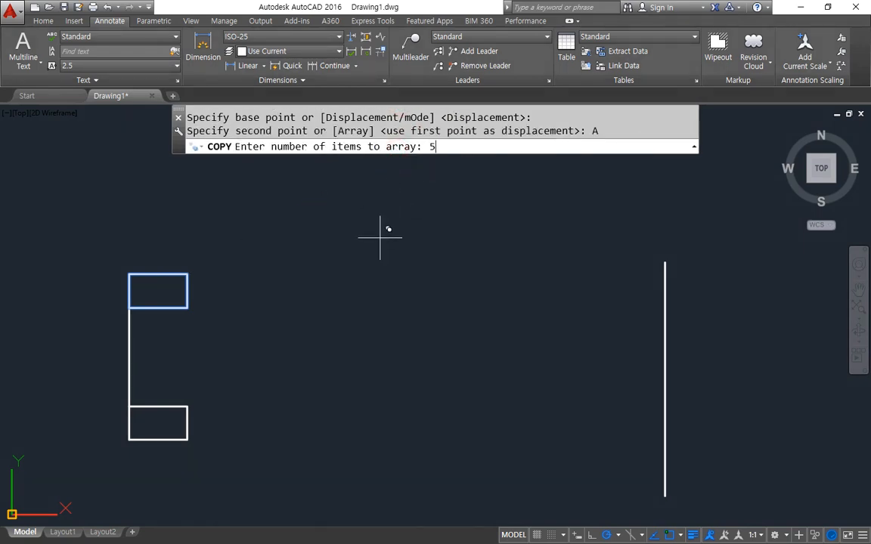
{"action": "key", "text": "Return"}
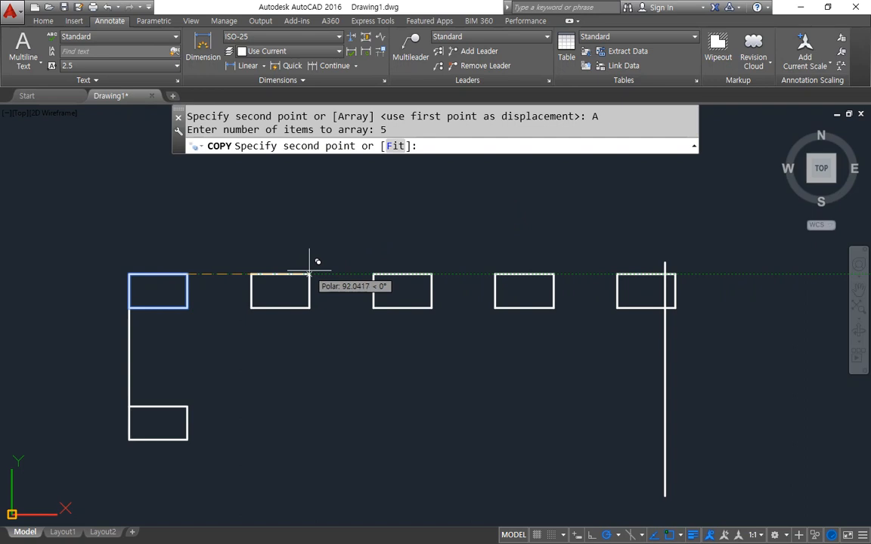
Outline the second point and Fit prompts in red, mark the rectangle's right edge and the long vertical line, and clear the marks
{"action": "key", "text": "ctrl+2"}
{"action": "mouse_move", "coordinate": [345, 169]}
{"action": "left_mouse_down"}
{"action": "mouse_move", "coordinate": [292, 145]}
{"action": "mouse_move", "coordinate": [341, 164]}
{"action": "mouse_move", "coordinate": [426, 164]}
{"action": "left_mouse_up"}
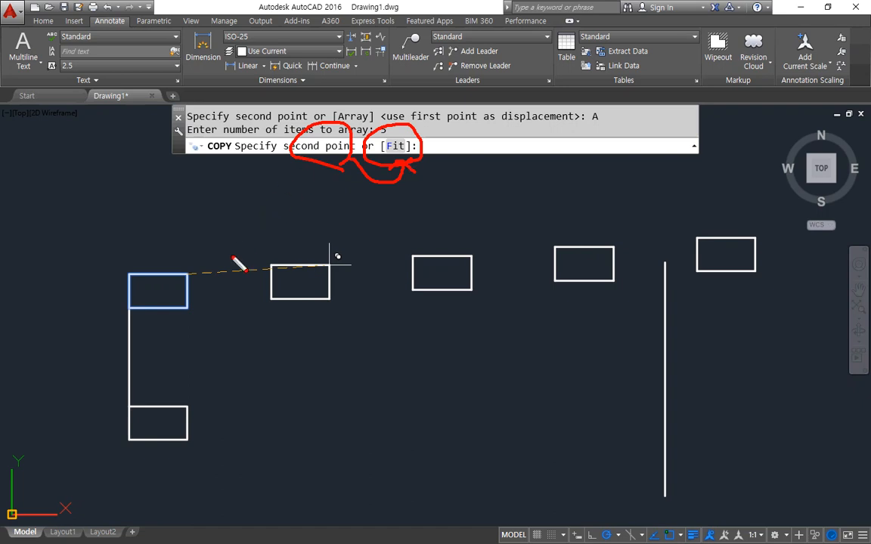
{"action": "left_click_drag", "start_coordinate": [188, 265], "coordinate": [188, 306]}
{"action": "left_click_drag", "start_coordinate": [664, 259], "coordinate": [665, 312]}
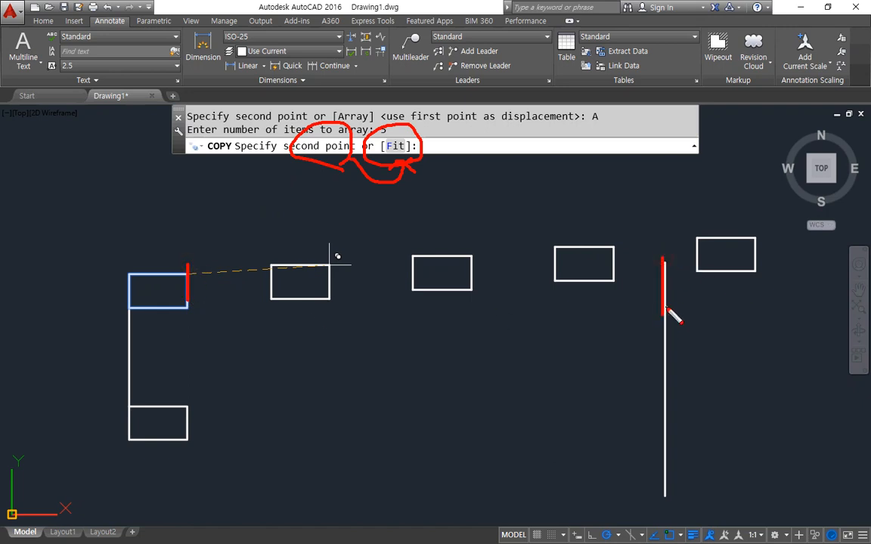
{"action": "key", "text": "Escape"}
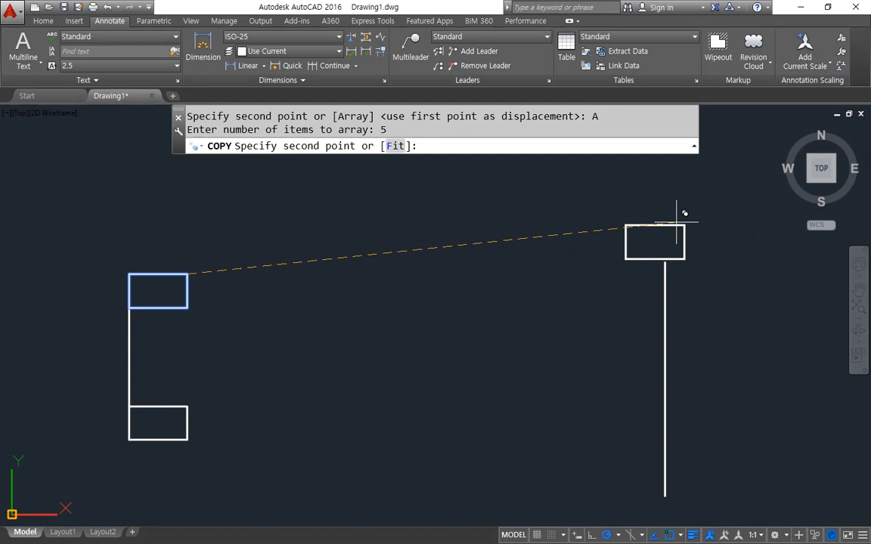
Use the Fit option to spread the five-item array horizontally from the base corner to the long vertical line
{"action": "left_click", "coordinate": [395, 146]}
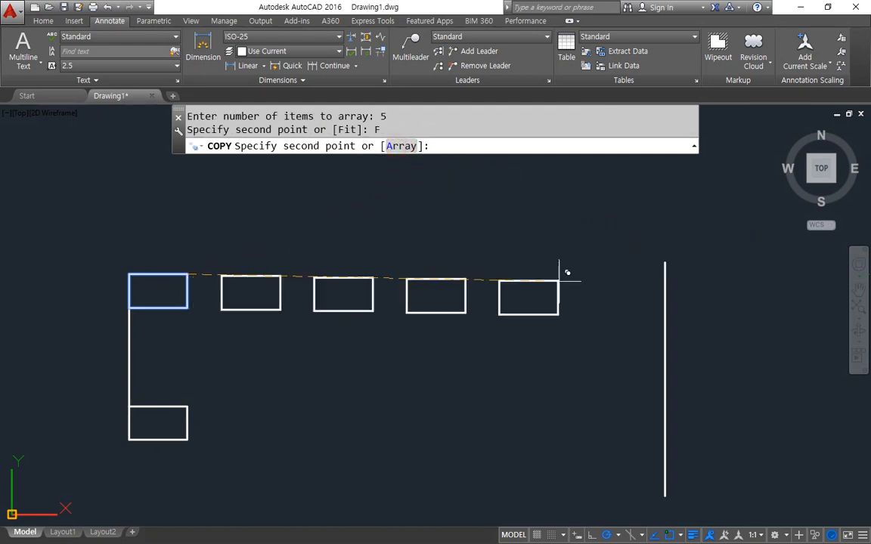
{"action": "left_click", "coordinate": [666, 274]}
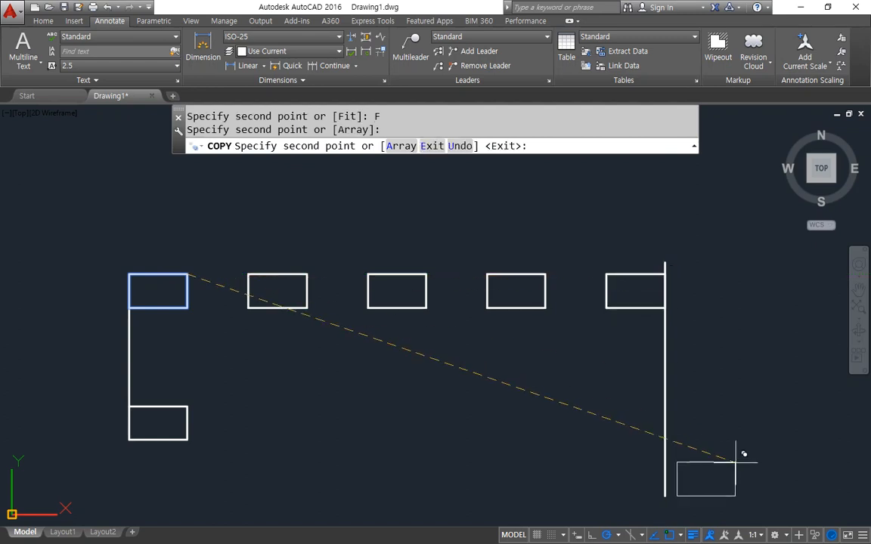
{"action": "key", "text": "Return"}
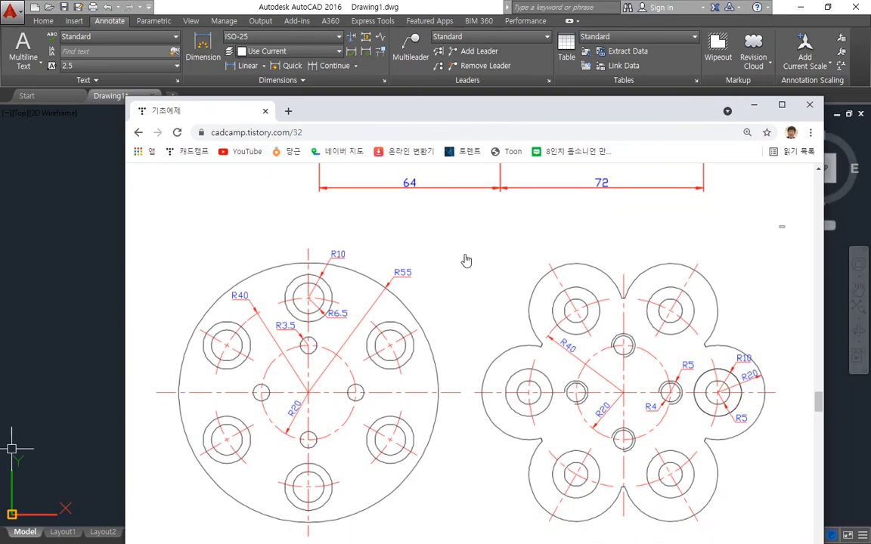
Point red arrows at the two circular practice drawings on the reference web page and clear the marks
{"action": "mouse_move", "coordinate": [428, 208]}
{"action": "left_mouse_down"}
{"action": "mouse_move", "coordinate": [369, 240]}
{"action": "mouse_move", "coordinate": [387, 255]}
{"action": "left_mouse_up"}
{"action": "mouse_move", "coordinate": [637, 201]}
{"action": "left_mouse_down"}
{"action": "mouse_move", "coordinate": [636, 251]}
{"action": "mouse_move", "coordinate": [646, 235]}
{"action": "left_mouse_up"}
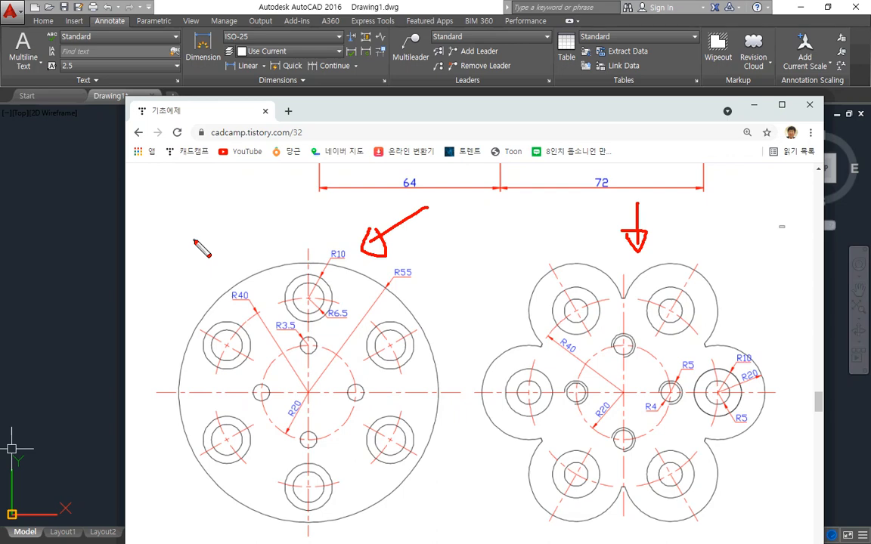
{"action": "key", "text": "Escape"}
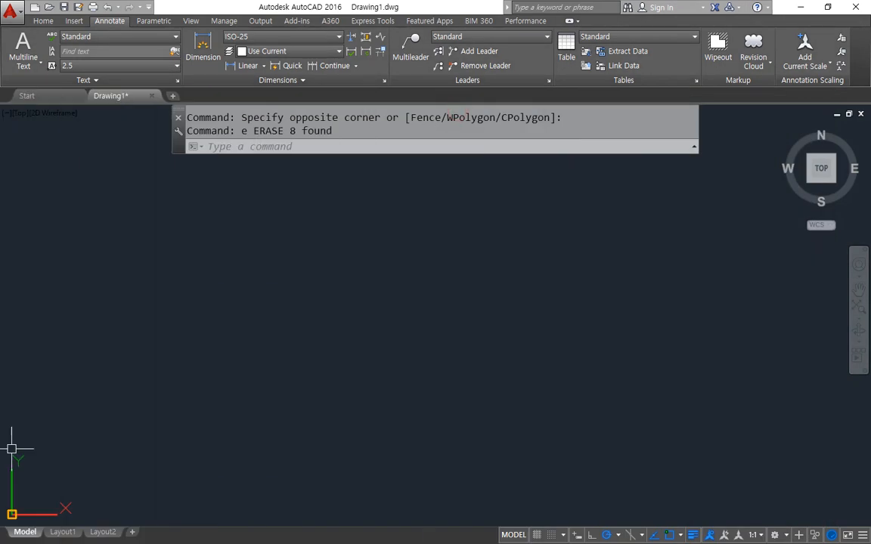
Draw four construction lines through one common point: horizontal, vertical, and at 60° and 120°
{"action": "left_click", "coordinate": [503, 427]}
{"action": "scroll", "coordinate": [465, 345], "scroll_direction": "down", "scroll_amount": 2}
{"action": "type", "text": "xl"}
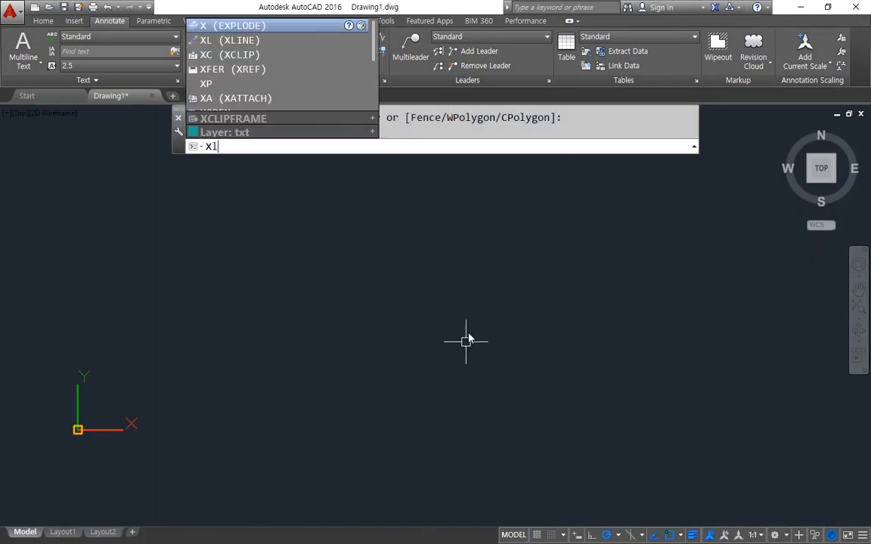
{"action": "key", "text": "Return"}
{"action": "left_click", "coordinate": [465, 315]}
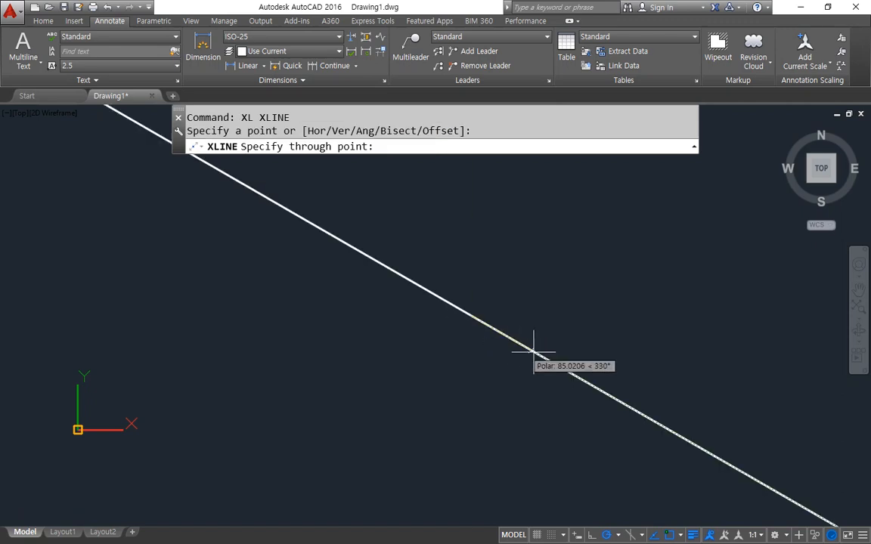
{"action": "left_click", "coordinate": [554, 318]}
{"action": "left_click", "coordinate": [508, 254]}
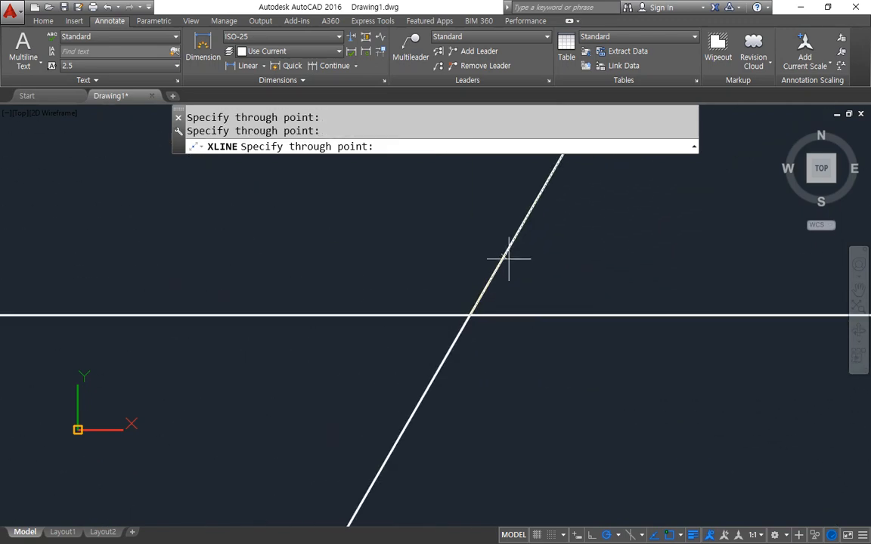
{"action": "left_click", "coordinate": [467, 271]}
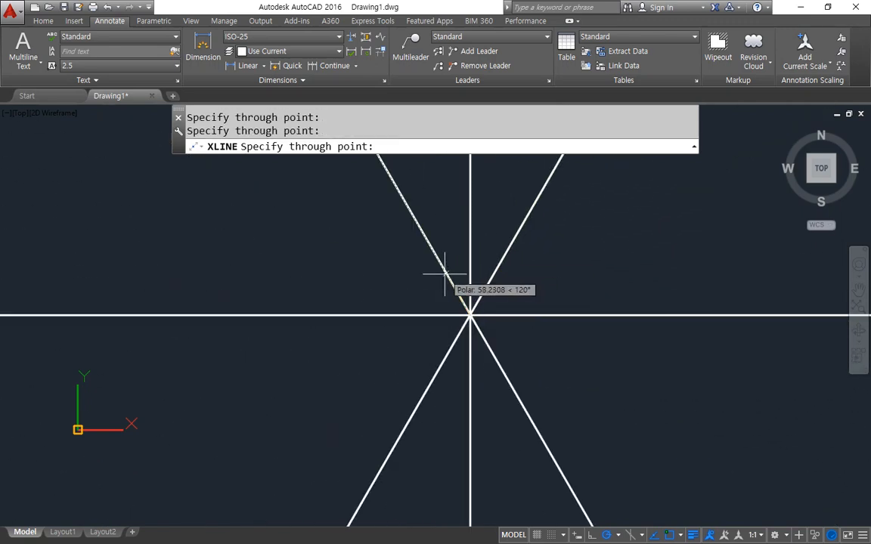
{"action": "left_click", "coordinate": [445, 274]}
{"action": "key", "text": "Return"}
Assign all four construction lines to the cen layer
{"action": "left_click", "coordinate": [518, 324]}
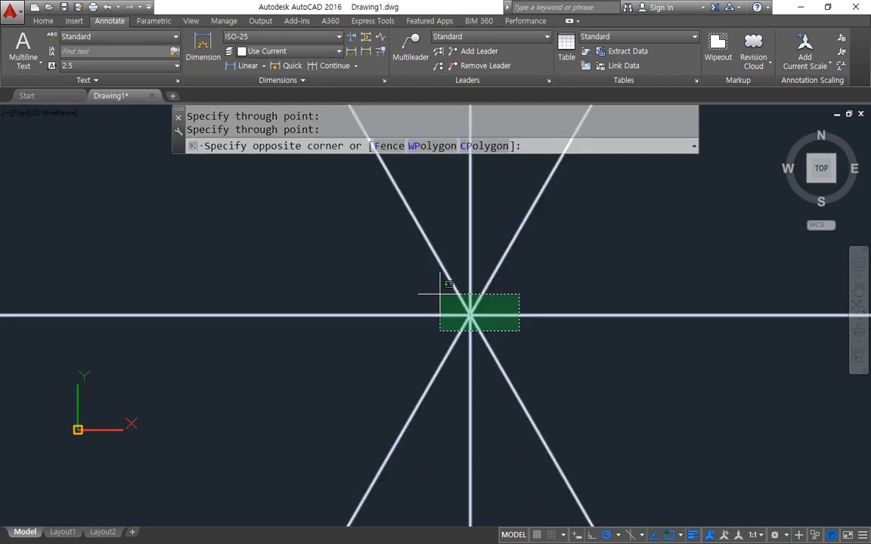
{"action": "left_click", "coordinate": [445, 296]}
{"action": "left_click", "coordinate": [42, 21]}
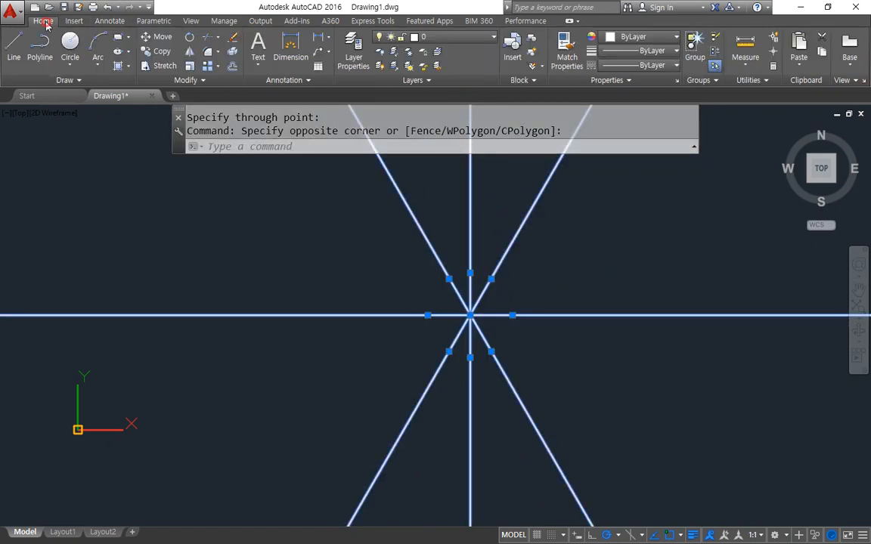
{"action": "left_click", "coordinate": [446, 38]}
{"action": "left_click", "coordinate": [435, 68]}
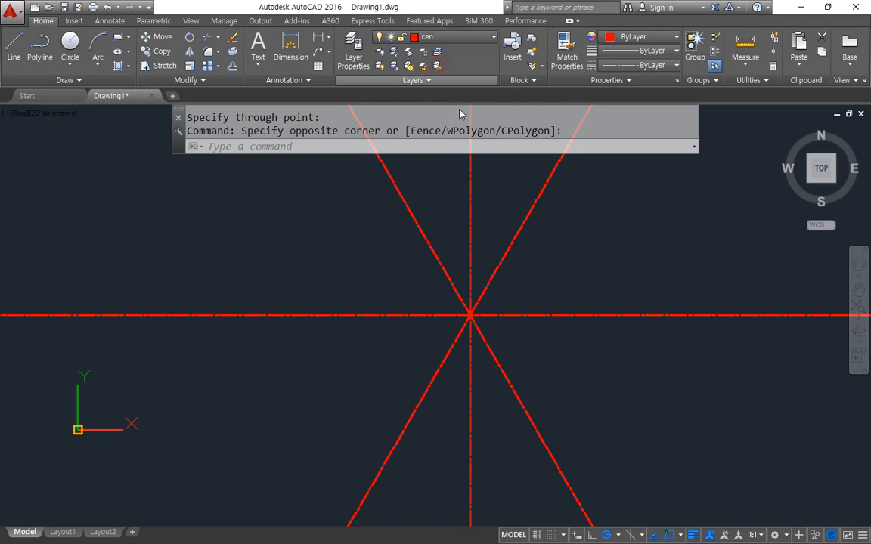
{"action": "key", "text": "Escape"}
Draw two concentric circles of radius 20 and 40 centred on the intersection of the construction lines
{"action": "scroll", "coordinate": [468, 341], "scroll_direction": "up", "scroll_amount": 2}
{"action": "scroll", "coordinate": [468, 341], "scroll_direction": "up", "scroll_amount": 2}
{"action": "type", "text": "c"}
{"action": "key", "text": "Return"}
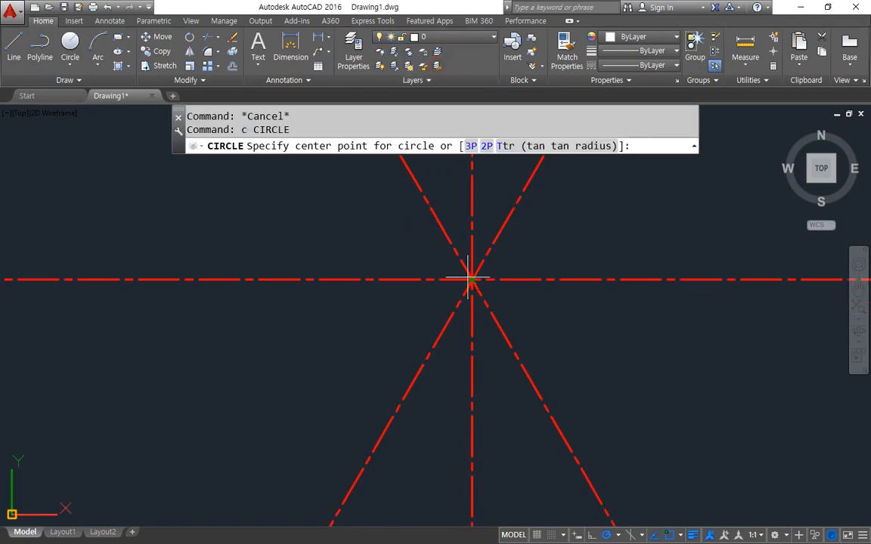
{"action": "left_click", "coordinate": [471, 280]}
{"action": "type", "text": "20"}
{"action": "key", "text": "Return"}
{"action": "type", "text": "c"}
{"action": "key", "text": "Return"}
{"action": "left_click", "coordinate": [472, 280]}
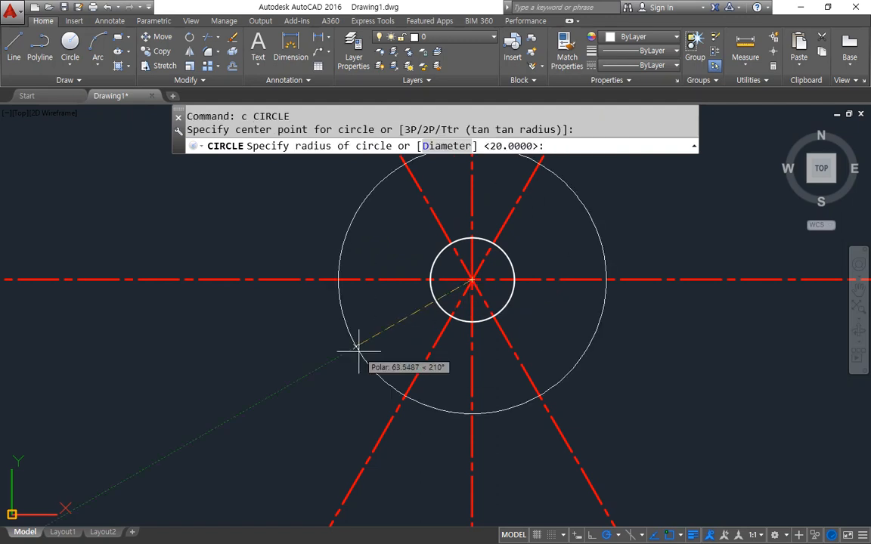
{"action": "type", "text": "40"}
{"action": "key", "text": "Return"}
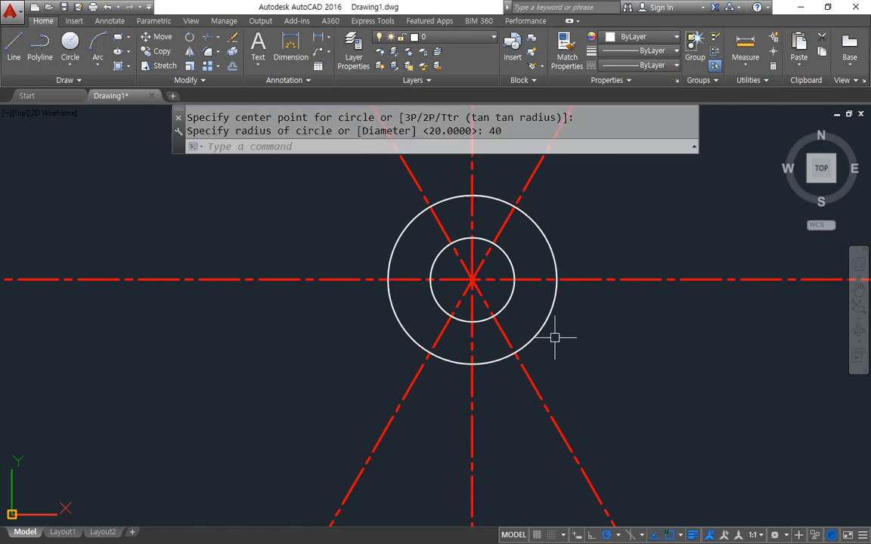
Draw circles of radius 4 and 5 where the radius 20 circle meets the horizontal centre line on the right
{"action": "middle_click_drag", "start_coordinate": [555, 338], "coordinate": [513, 365]}
{"action": "type", "text": "c"}
{"action": "key", "text": "Return"}
{"action": "scroll", "coordinate": [484, 311], "scroll_direction": "up", "scroll_amount": 4}
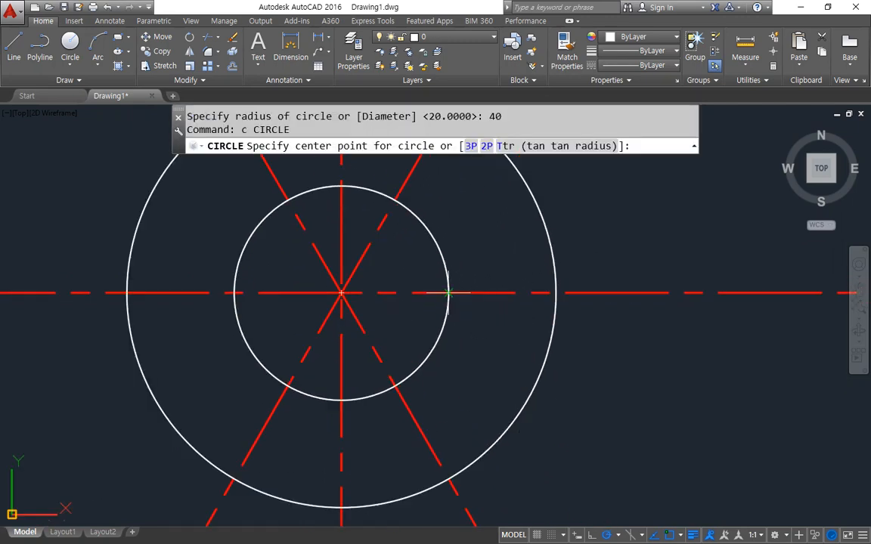
{"action": "left_click", "coordinate": [451, 294]}
{"action": "type", "text": "4"}
{"action": "key", "text": "Return"}
{"action": "type", "text": "c"}
{"action": "key", "text": "Return"}
{"action": "left_click", "coordinate": [449, 293]}
{"action": "type", "text": "5"}
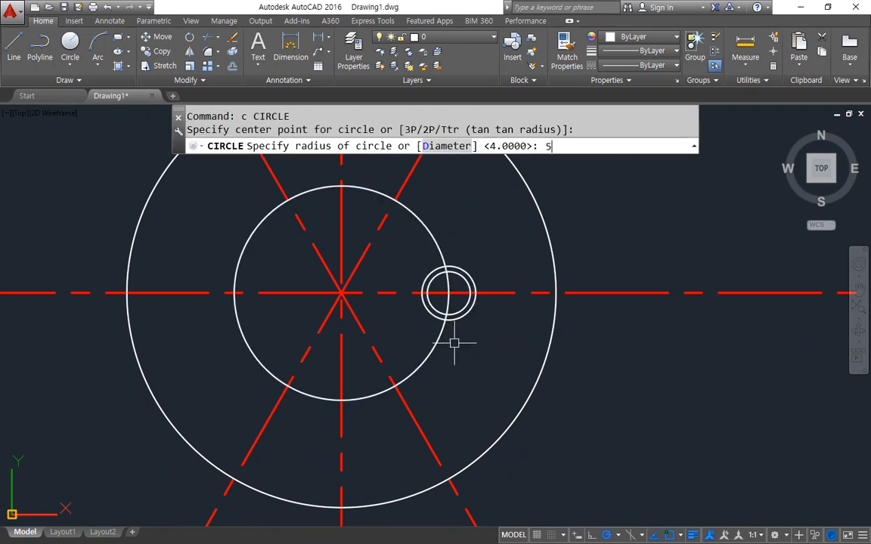
{"action": "key", "text": "Return"}
Trim away the lower-left portion of the radius 5 circle
{"action": "scroll", "coordinate": [423, 312], "scroll_direction": "up", "scroll_amount": 2}
{"action": "type", "text": "tr"}
{"action": "key", "text": "Return"}
{"action": "key", "text": "Return"}
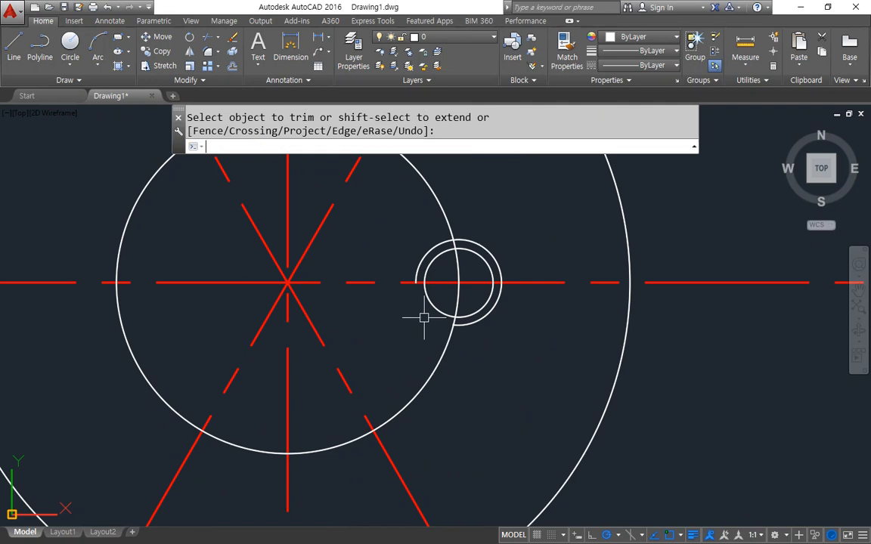
{"action": "key", "text": "Return"}
Match the radius 20 circle's properties to the horizontal centre line
{"action": "type", "text": "ma"}
{"action": "key", "text": "Return"}
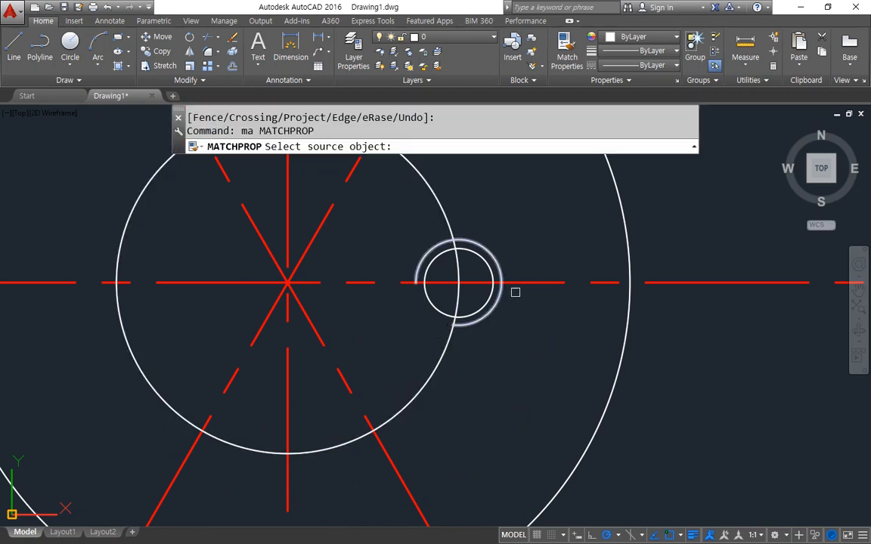
{"action": "left_click", "coordinate": [529, 285]}
{"action": "left_click", "coordinate": [450, 333]}
{"action": "key", "text": "Return"}
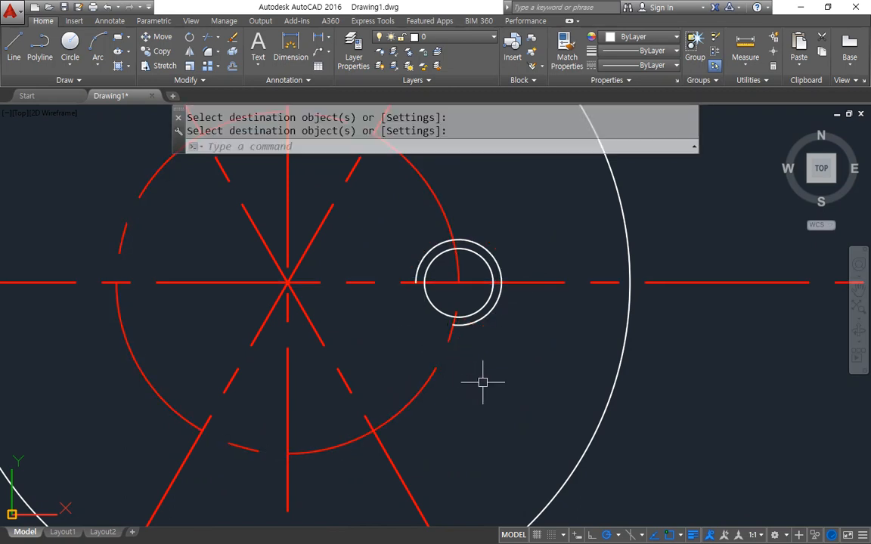
Copy the radius 4 circle and radius 5 arc to the radius 20 circle's other three intersections with the horizontal and vertical centre lines
{"action": "type", "text": "cp"}
{"action": "key", "text": "Return"}
{"action": "left_click", "coordinate": [496, 328]}
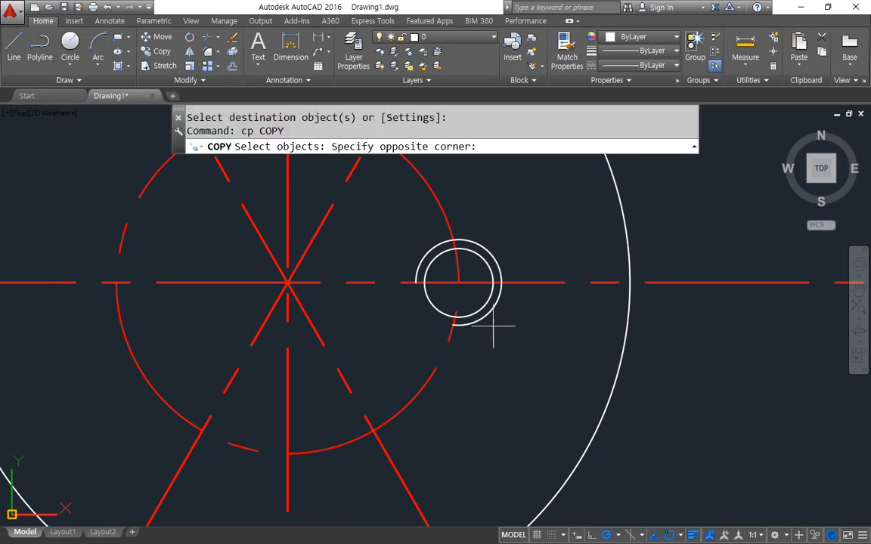
{"action": "left_click", "coordinate": [375, 216]}
{"action": "key", "text": "Return"}
{"action": "left_click", "coordinate": [460, 284]}
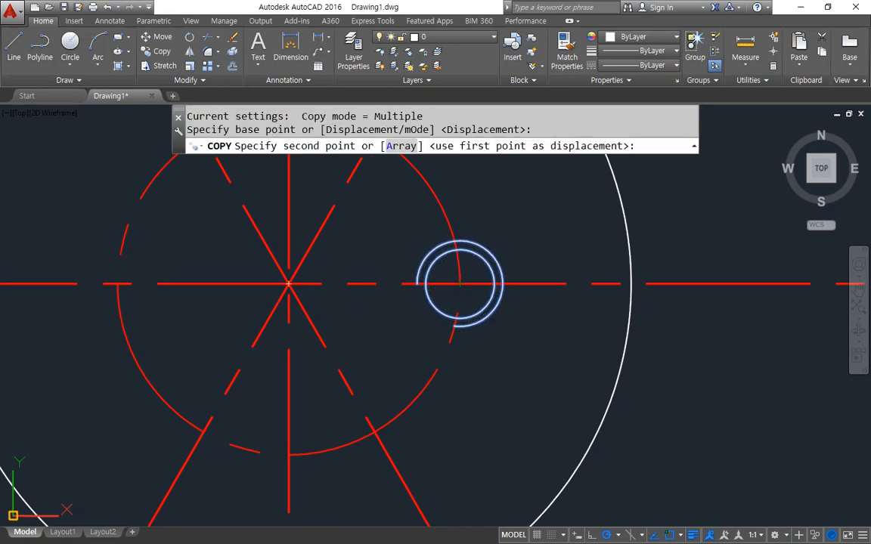
{"action": "middle_click_drag", "start_coordinate": [281, 164], "coordinate": [347, 250]}
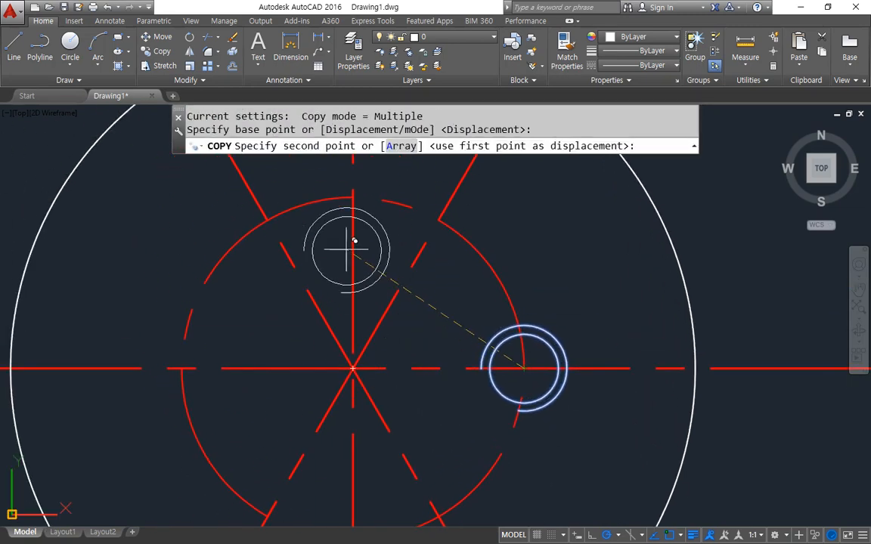
{"action": "left_click", "coordinate": [180, 368]}
{"action": "middle_click_drag", "start_coordinate": [265, 421], "coordinate": [217, 249]}
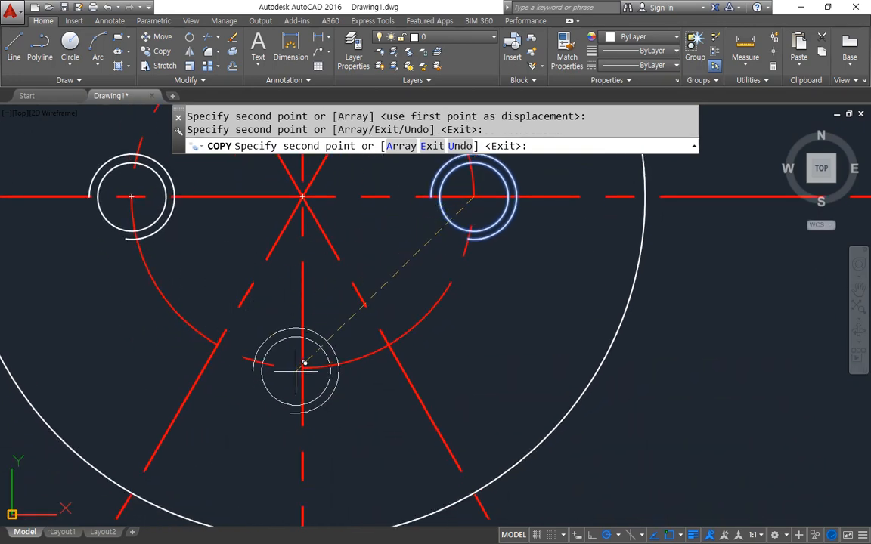
{"action": "left_click", "coordinate": [302, 369]}
{"action": "key", "text": "Return"}
Match the radius 40 circle's properties to the horizontal centre line
{"action": "scroll", "coordinate": [237, 440], "scroll_direction": "down", "scroll_amount": 6}
{"action": "scroll", "coordinate": [295, 340], "scroll_direction": "up", "scroll_amount": 4}
{"action": "scroll", "coordinate": [290, 323], "scroll_direction": "down", "scroll_amount": 2}
{"action": "middle_click_drag", "start_coordinate": [290, 323], "coordinate": [330, 302]}
{"action": "type", "text": "ma"}
{"action": "key", "text": "Return"}
{"action": "left_click", "coordinate": [412, 376]}
{"action": "left_click", "coordinate": [395, 354]}
{"action": "key", "text": "Return"}
Draw concentric circles of radius 5, 10 and 20 where the radius 40 circle meets the horizontal centre line on the right
{"action": "type", "text": "c"}
{"action": "key", "text": "Return"}
{"action": "left_click", "coordinate": [393, 375]}
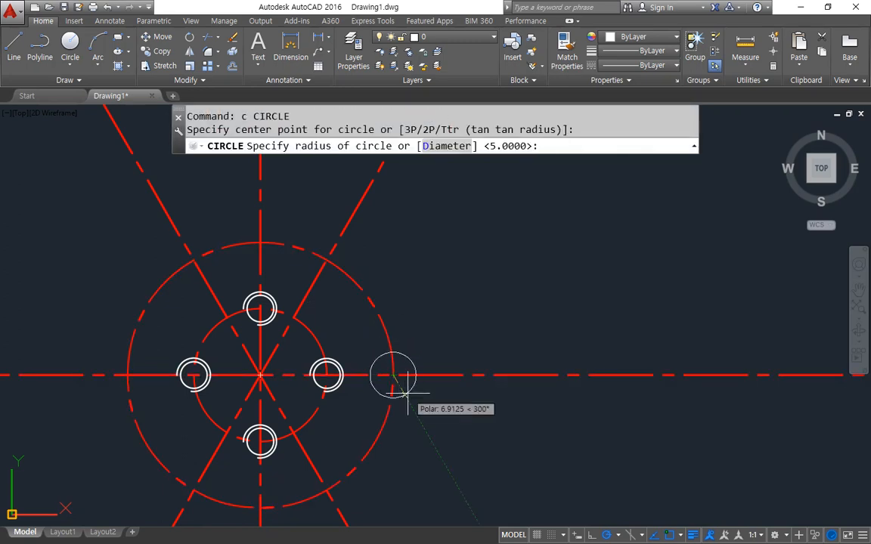
{"action": "type", "text": "5"}
{"action": "key", "text": "Return"}
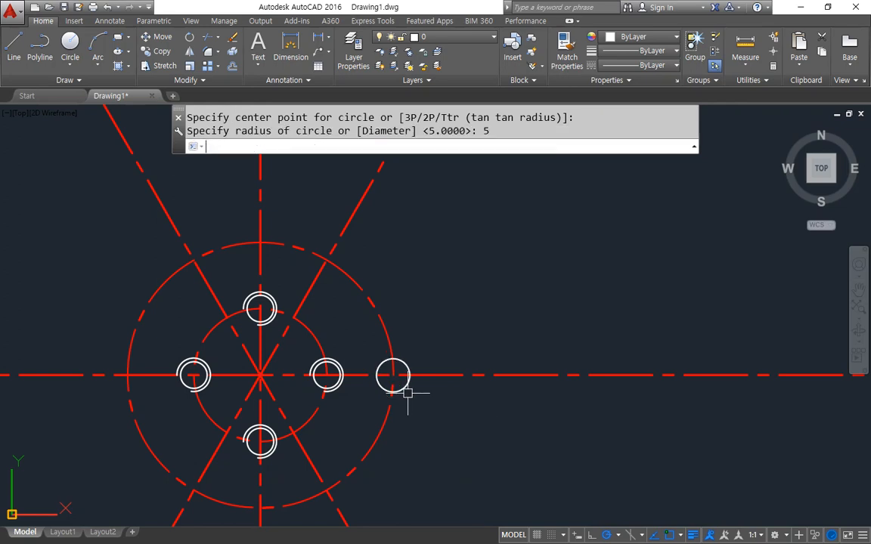
{"action": "type", "text": "c"}
{"action": "key", "text": "Return"}
{"action": "left_click", "coordinate": [393, 375]}
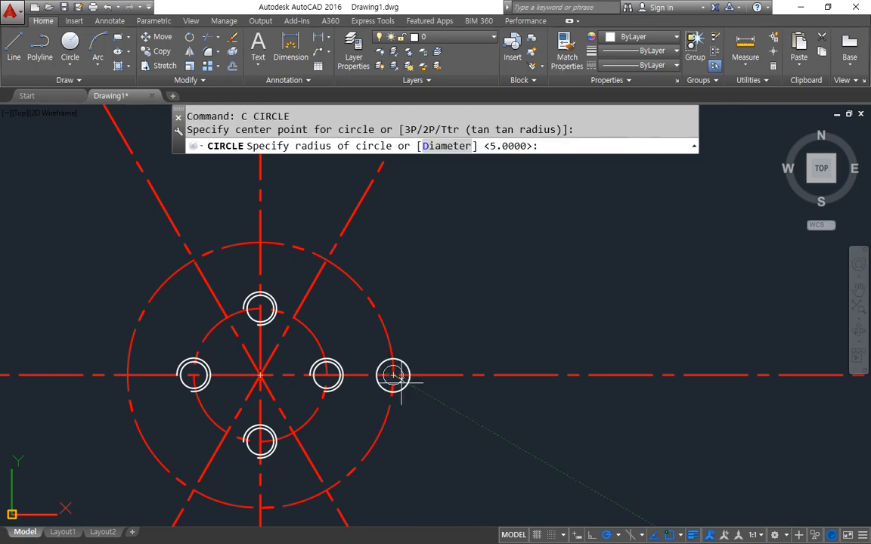
{"action": "type", "text": "10"}
{"action": "key", "text": "Return"}
{"action": "key", "text": "Return"}
{"action": "left_click", "coordinate": [393, 375]}
{"action": "type", "text": "20"}
{"action": "key", "text": "Return"}
Copy the radius 5, 10 and 20 circles to the radius 40 circle's five remaining intersections with the horizontal and diagonal centre lines
{"action": "type", "text": "c"}
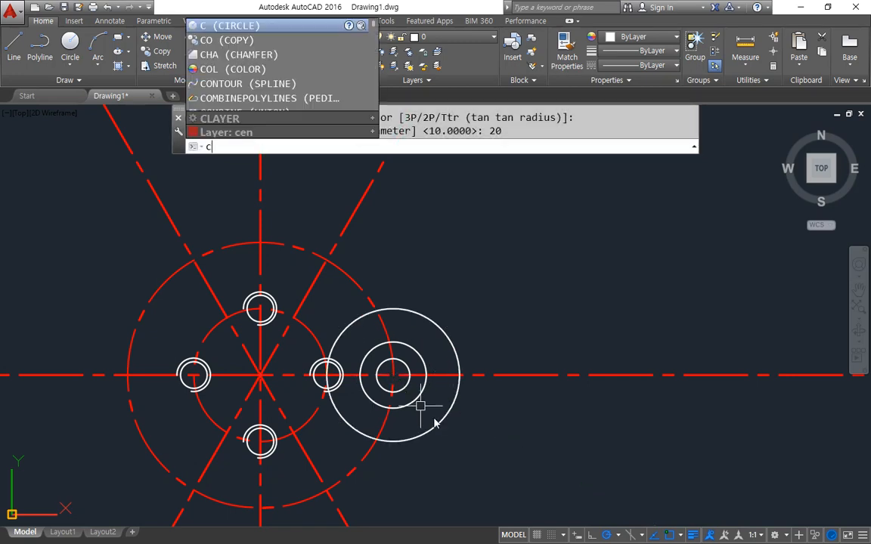
{"action": "type", "text": "p"}
{"action": "key", "text": "Return"}
{"action": "left_click", "coordinate": [472, 449]}
{"action": "left_click", "coordinate": [394, 386]}
{"action": "key", "text": "Return"}
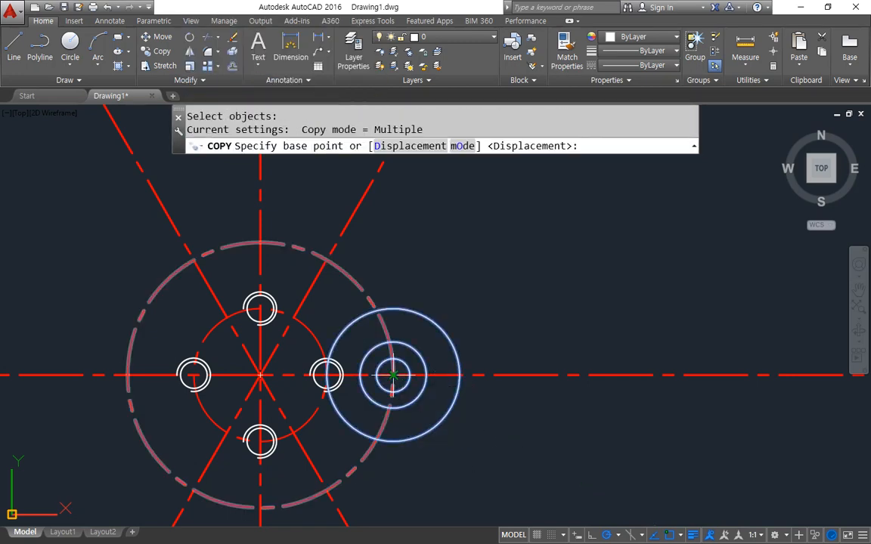
{"action": "left_click", "coordinate": [393, 375]}
{"action": "left_click", "coordinate": [327, 260]}
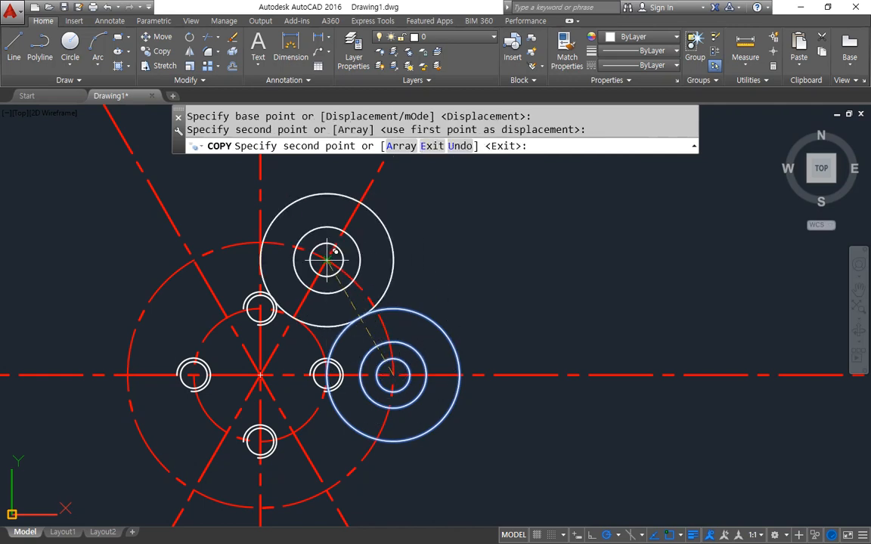
{"action": "left_click", "coordinate": [194, 260]}
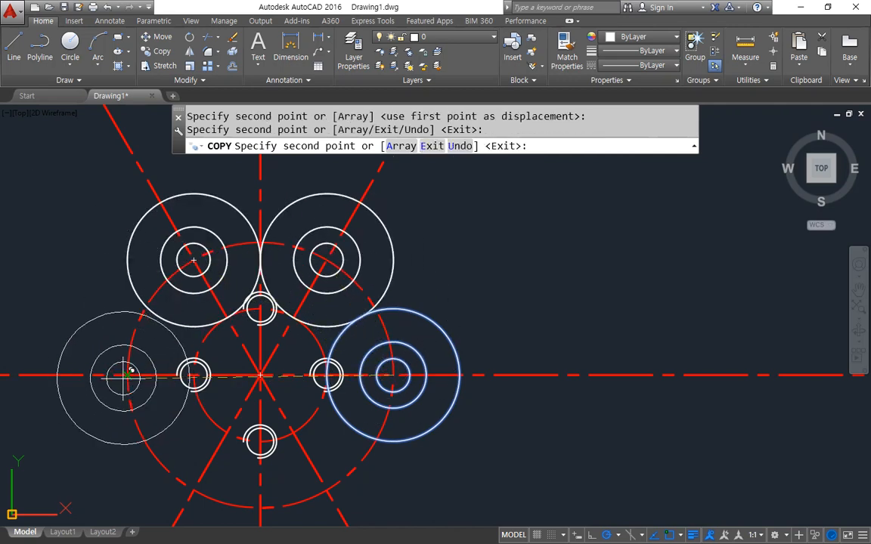
{"action": "left_click", "coordinate": [127, 375]}
{"action": "left_click", "coordinate": [194, 490]}
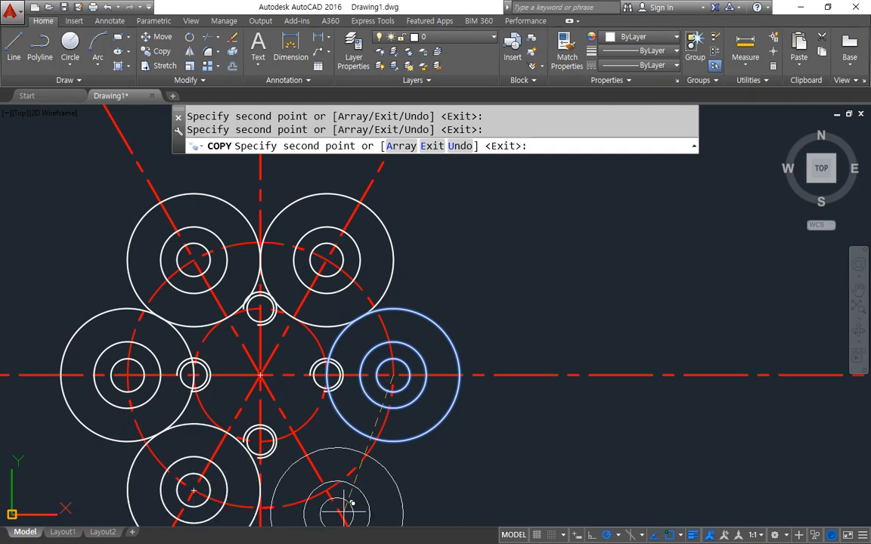
{"action": "left_click", "coordinate": [326, 490]}
{"action": "key", "text": "Return"}
Trim the inner portions of the six outer radius 20 circles, using the radius 40 circle as the cutting edge
{"action": "middle_click_drag", "start_coordinate": [518, 444], "coordinate": [511, 433]}
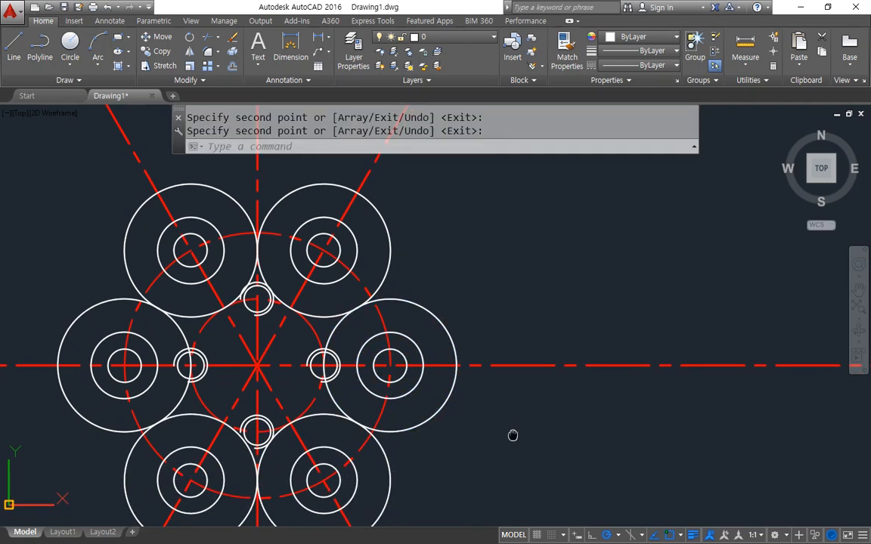
{"action": "type", "text": "tr"}
{"action": "key", "text": "Return"}
{"action": "key", "text": "Return"}
{"action": "left_click", "coordinate": [277, 301]}
{"action": "left_click", "coordinate": [183, 317]}
{"action": "left_click", "coordinate": [180, 332]}
{"action": "left_click", "coordinate": [183, 378]}
{"action": "left_click", "coordinate": [186, 419]}
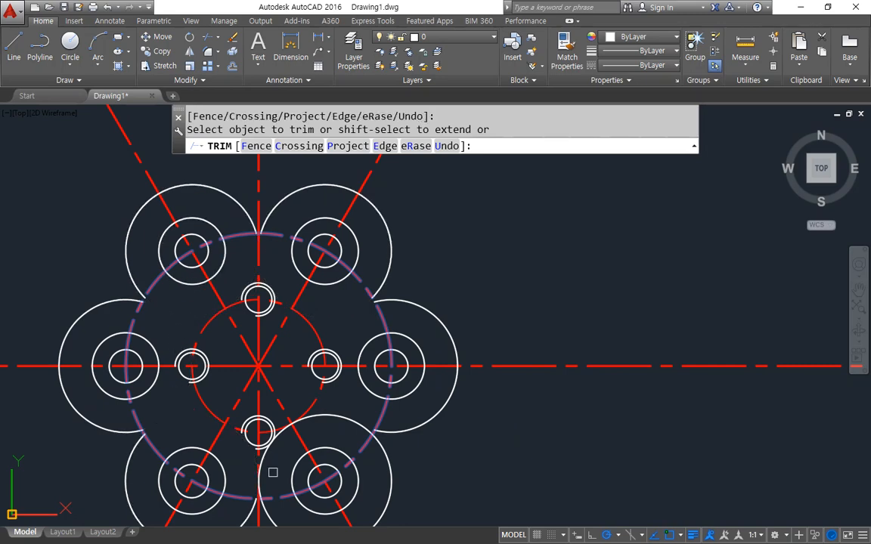
{"action": "left_click", "coordinate": [343, 419]}
{"action": "middle_click_drag", "start_coordinate": [385, 447], "coordinate": [406, 403]}
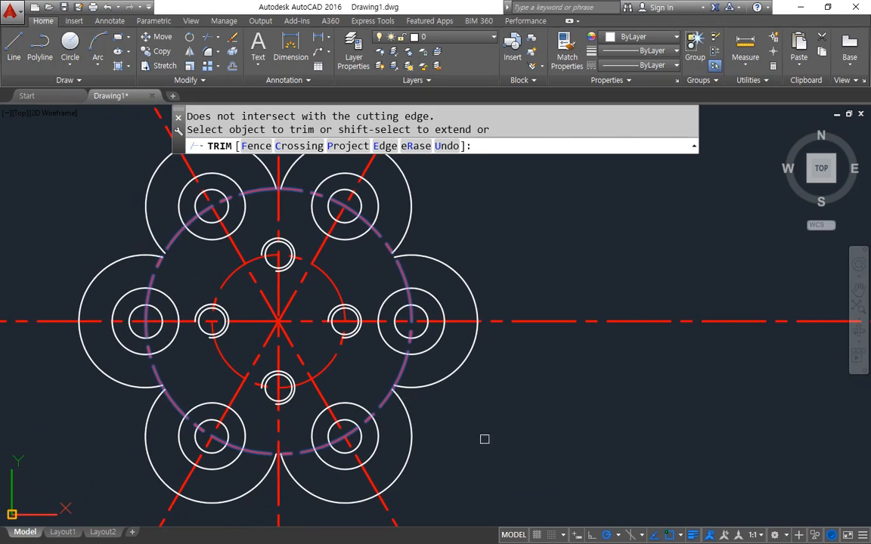
{"action": "key", "text": "Return"}
Trim the radius 40 centre-line circle between the radius 10 circles of neighbouring lobes
{"action": "key", "text": "Return"}
{"action": "key", "text": "Return"}
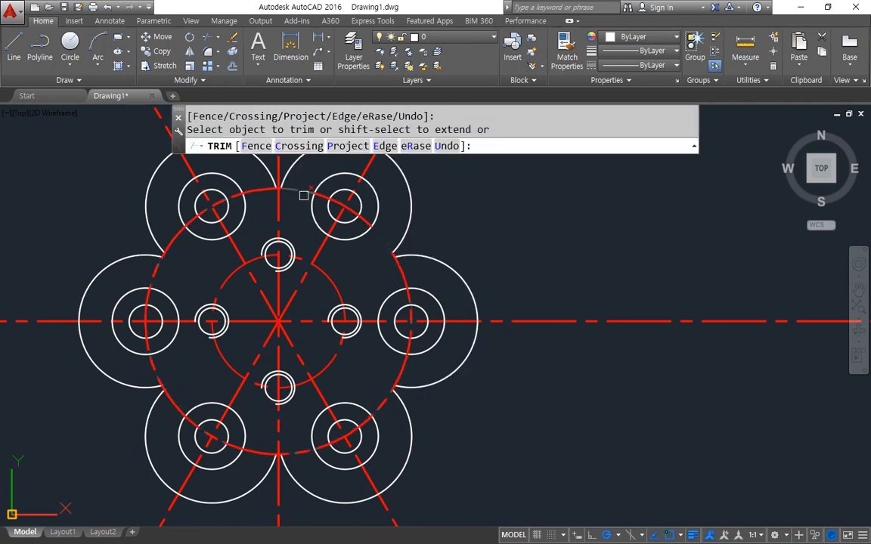
{"action": "left_click", "coordinate": [260, 189]}
{"action": "left_click", "coordinate": [173, 235]}
{"action": "left_click", "coordinate": [153, 278]}
{"action": "left_click", "coordinate": [150, 370]}
{"action": "left_click", "coordinate": [159, 368]}
{"action": "left_click", "coordinate": [156, 376]}
{"action": "left_click", "coordinate": [175, 399]}
{"action": "left_click", "coordinate": [262, 453]}
{"action": "left_click", "coordinate": [302, 454]}
{"action": "left_click", "coordinate": [385, 395]}
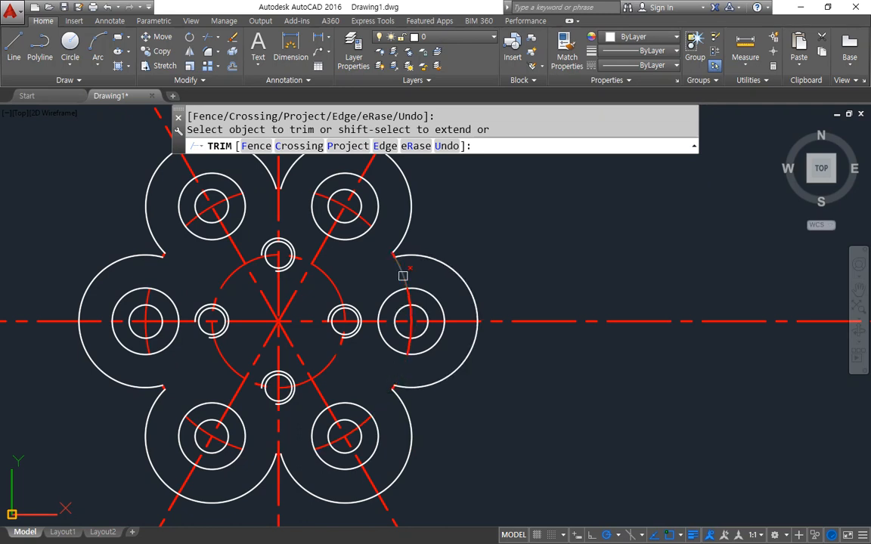
{"action": "key", "text": "Return"}
Match the short red arcs left at the lobe junctions to the properties of the white outline arc
{"action": "type", "text": "ma"}
{"action": "key", "text": "Return"}
{"action": "left_click", "coordinate": [459, 275]}
{"action": "left_click", "coordinate": [384, 246]}
{"action": "left_click", "coordinate": [398, 266]}
{"action": "left_click", "coordinate": [264, 182]}
{"action": "left_click", "coordinate": [286, 183]}
{"action": "left_click", "coordinate": [122, 238]}
{"action": "left_click", "coordinate": [176, 257]}
{"action": "left_click", "coordinate": [156, 387]}
{"action": "left_click", "coordinate": [175, 405]}
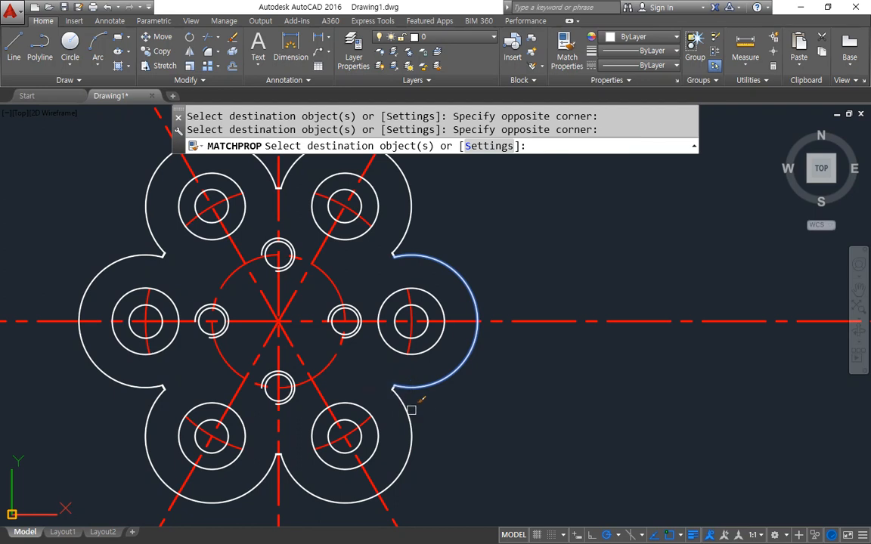
{"action": "key", "text": "Return"}
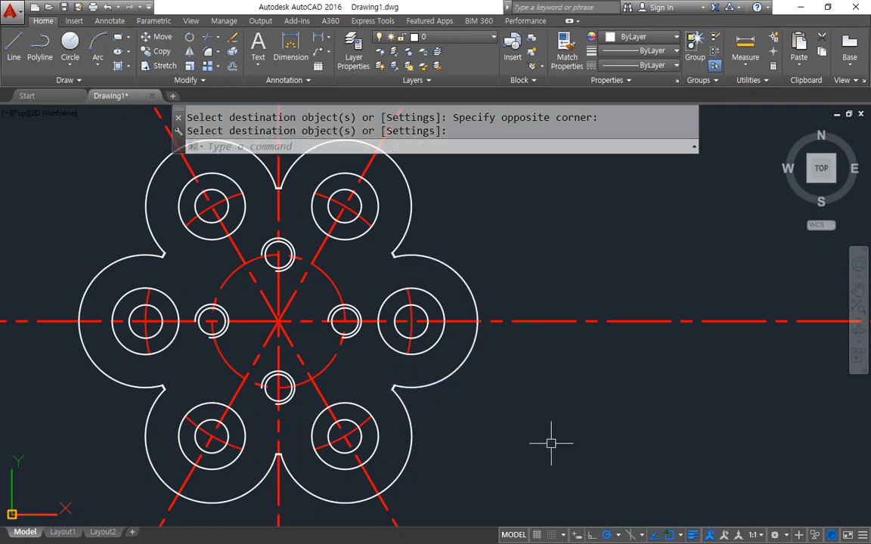
Switch to the Notepad notes and review the list of modify commands
{"action": "key", "text": "alt+Tab"}
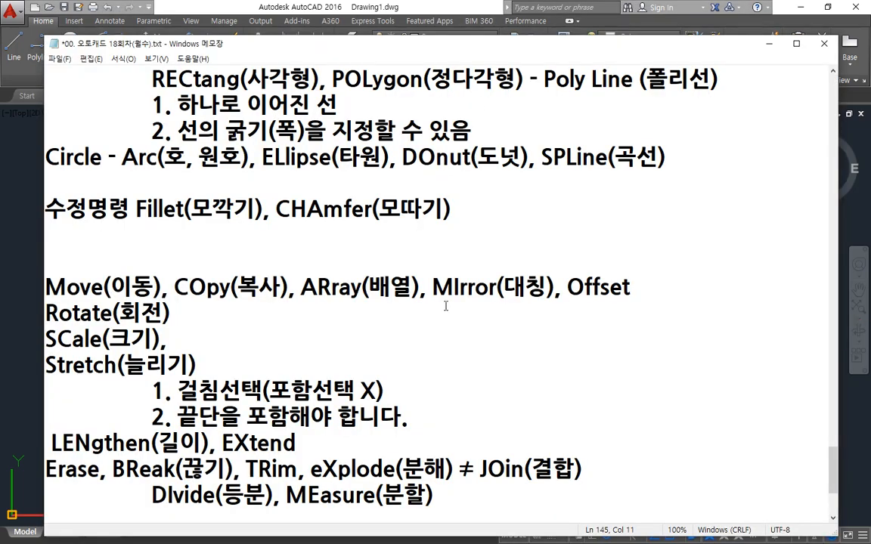
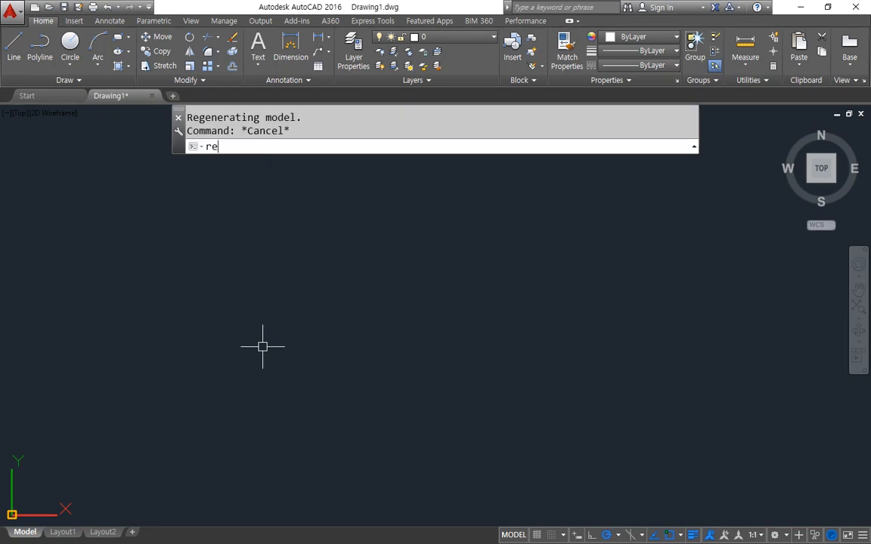
Draw a 30 by 30 square in the empty drawing
{"action": "left_click", "coordinate": [188, 395]}
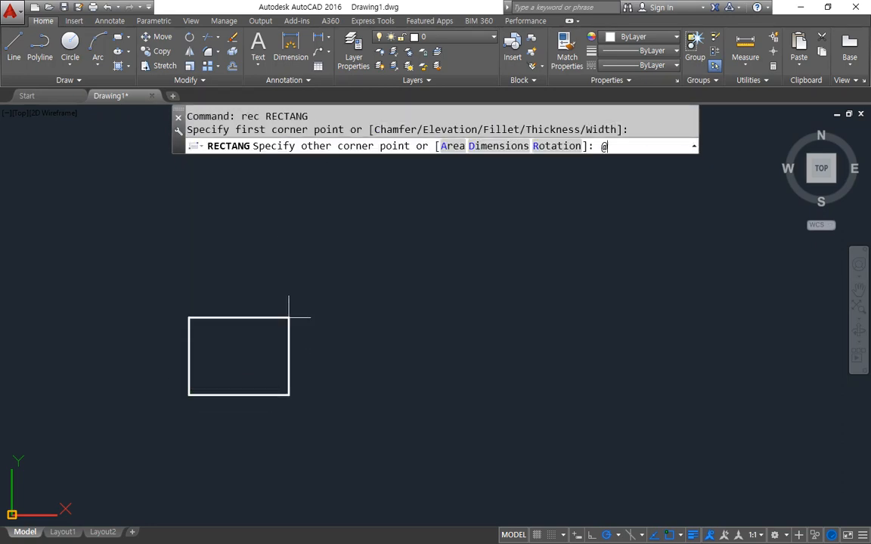
{"action": "type", "text": "@30,30"}
{"action": "key", "text": "Return"}
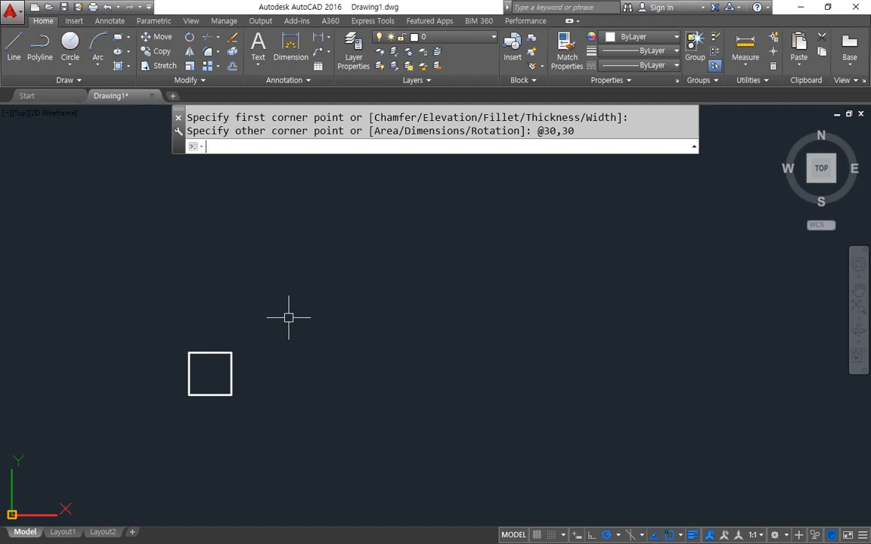
Start an array with the 30 by 30 square as the object to repeat
{"action": "type", "text": "ar"}
{"action": "key", "text": "Return"}
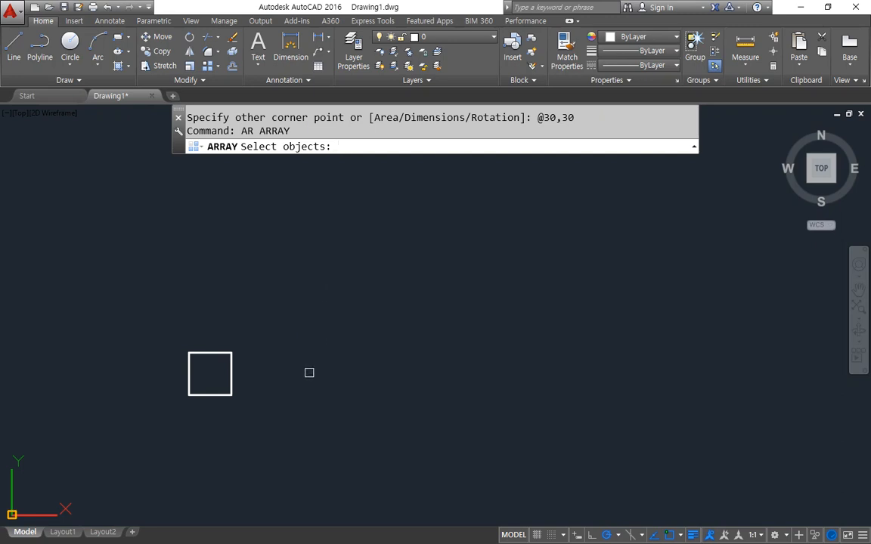
{"action": "left_click", "coordinate": [233, 367]}
{"action": "key", "text": "Return"}
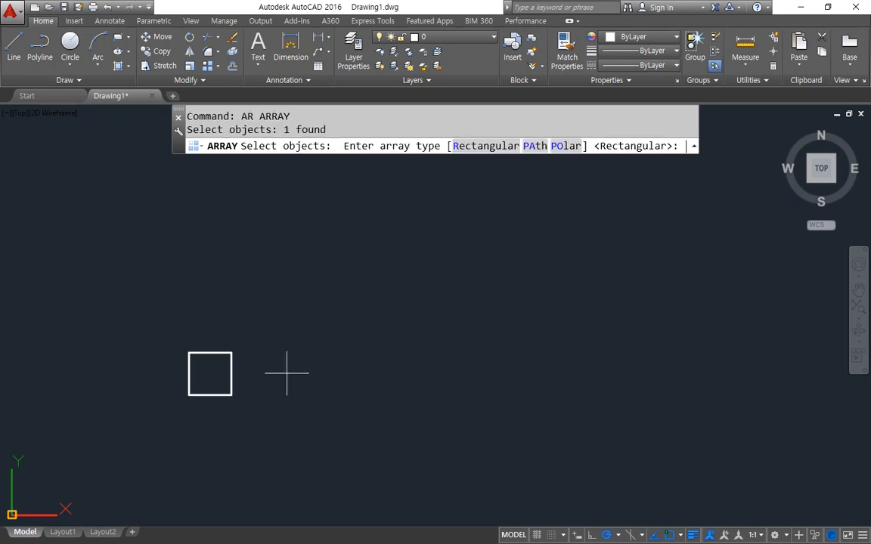
{"action": "mouse_move", "coordinate": [495, 168]}
{"action": "left_mouse_down"}
{"action": "mouse_move", "coordinate": [469, 121]}
{"action": "mouse_move", "coordinate": [592, 158]}
{"action": "mouse_move", "coordinate": [478, 175]}
{"action": "mouse_move", "coordinate": [482, 222]}
{"action": "mouse_move", "coordinate": [473, 175]}
{"action": "mouse_move", "coordinate": [496, 172]}
{"action": "left_mouse_up"}
{"action": "mouse_move", "coordinate": [533, 89]}
{"action": "left_mouse_down"}
{"action": "mouse_move", "coordinate": [533, 119]}
{"action": "mouse_move", "coordinate": [523, 114]}
{"action": "left_mouse_up"}
{"action": "left_click_drag", "start_coordinate": [534, 121], "coordinate": [549, 114]}
{"action": "left_click_drag", "start_coordinate": [565, 160], "coordinate": [590, 238]}
{"action": "left_click_drag", "start_coordinate": [566, 161], "coordinate": [589, 172]}
{"action": "key", "text": "Escape"}
Choose Rectangular as the array type for the square
{"action": "left_click", "coordinate": [477, 149]}
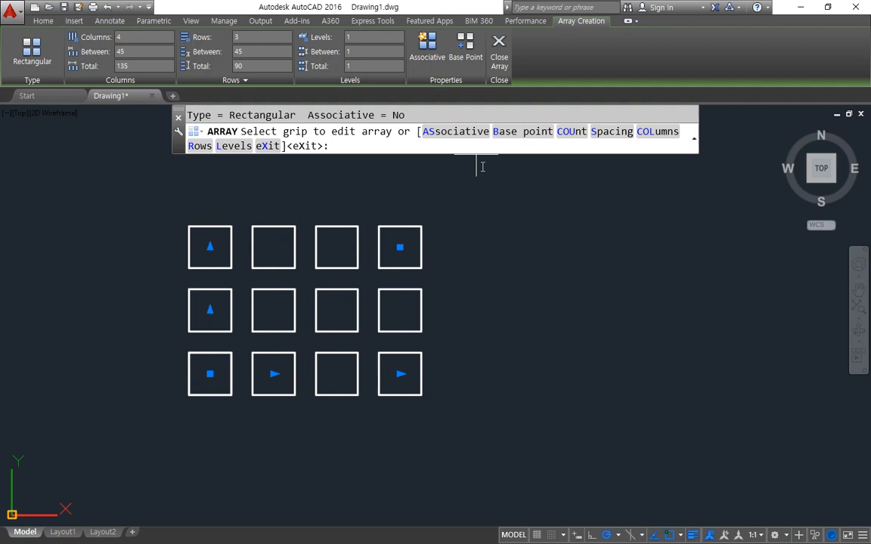
{"action": "key", "text": "ctrl+2"}
{"action": "mouse_move", "coordinate": [207, 241]}
{"action": "left_mouse_down"}
{"action": "mouse_move", "coordinate": [399, 239]}
{"action": "mouse_move", "coordinate": [398, 374]}
{"action": "mouse_move", "coordinate": [204, 374]}
{"action": "mouse_move", "coordinate": [203, 240]}
{"action": "left_mouse_up"}
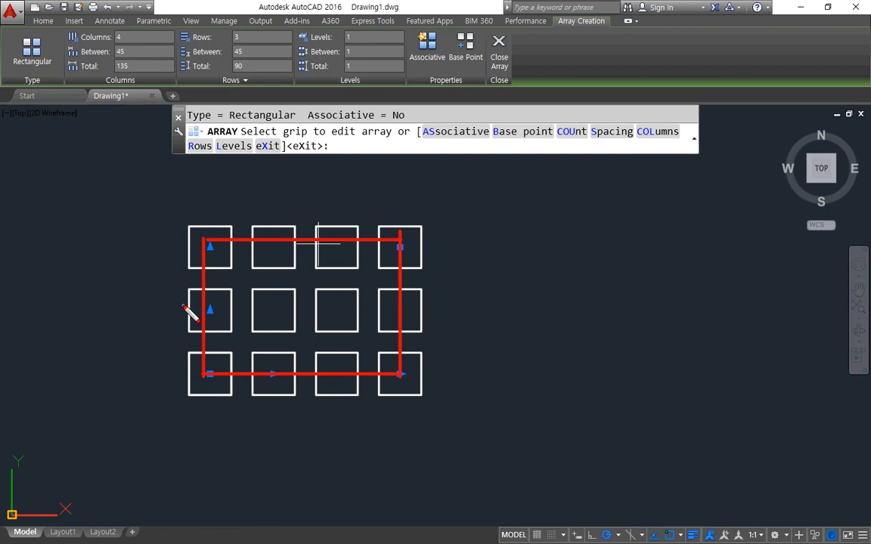
{"action": "mouse_move", "coordinate": [493, 73]}
{"action": "left_mouse_down"}
{"action": "mouse_move", "coordinate": [318, 91]}
{"action": "mouse_move", "coordinate": [0, 91]}
{"action": "left_mouse_up"}
{"action": "mouse_move", "coordinate": [0, 3]}
{"action": "left_mouse_down"}
{"action": "mouse_move", "coordinate": [353, 46]}
{"action": "mouse_move", "coordinate": [537, 94]}
{"action": "left_mouse_up"}
{"action": "key", "text": "e"}
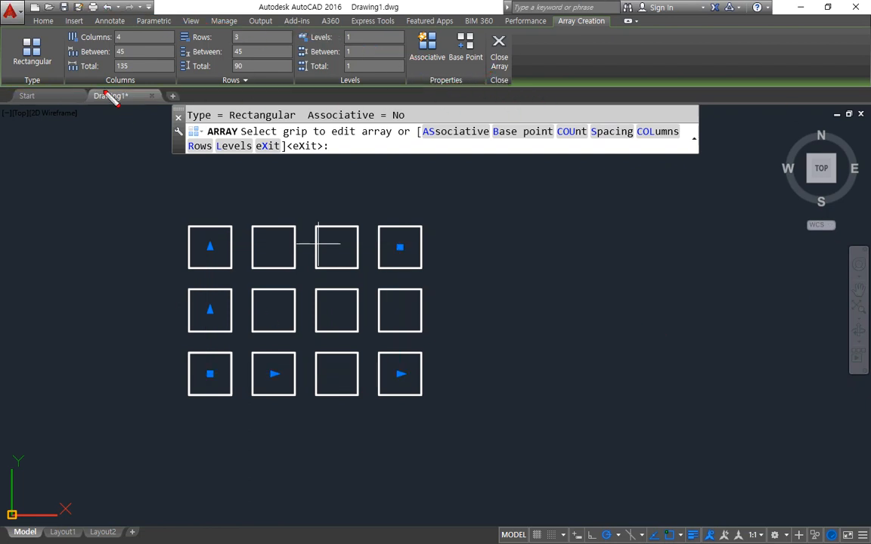
{"action": "mouse_move", "coordinate": [111, 92]}
{"action": "left_mouse_down"}
{"action": "mouse_move", "coordinate": [68, 72]}
{"action": "mouse_move", "coordinate": [175, 74]}
{"action": "left_mouse_up"}
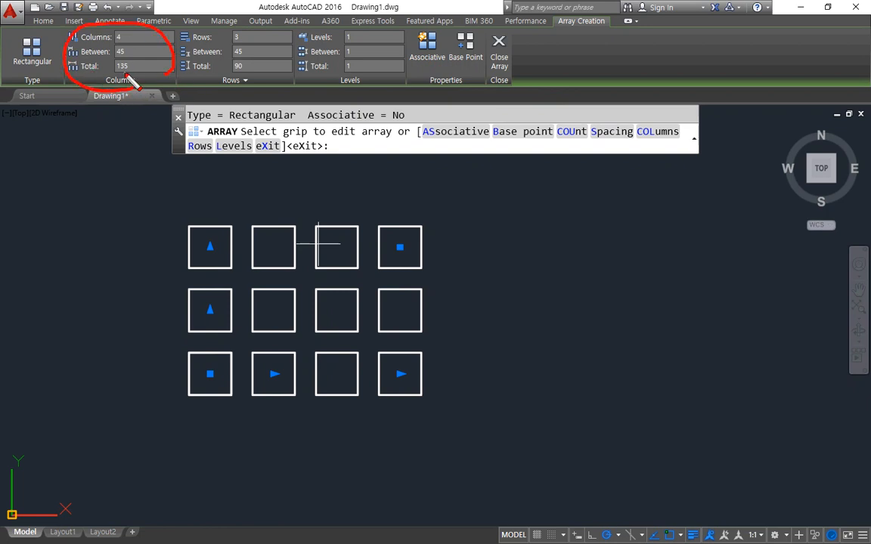
{"action": "key", "text": "e"}
{"action": "left_click_drag", "start_coordinate": [212, 194], "coordinate": [213, 429]}
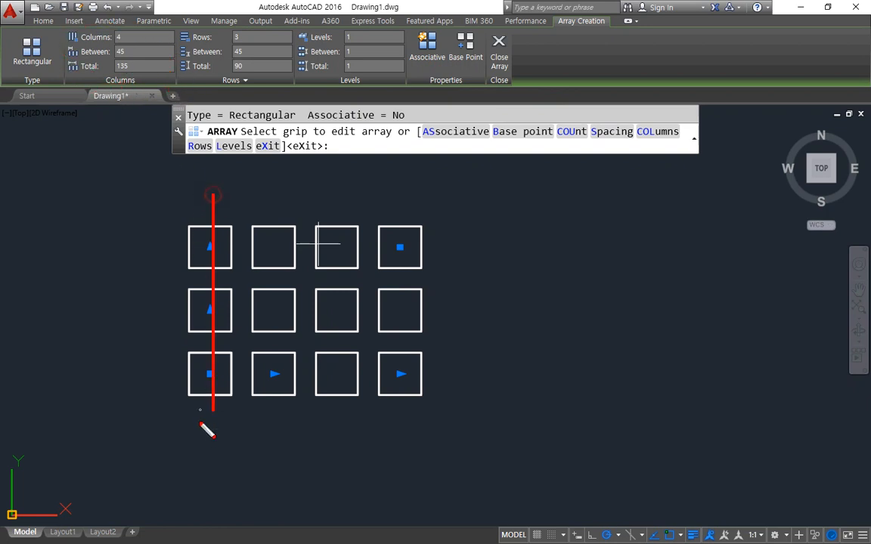
{"action": "left_click_drag", "start_coordinate": [283, 194], "coordinate": [283, 438]}
{"action": "left_click_drag", "start_coordinate": [341, 204], "coordinate": [341, 386]}
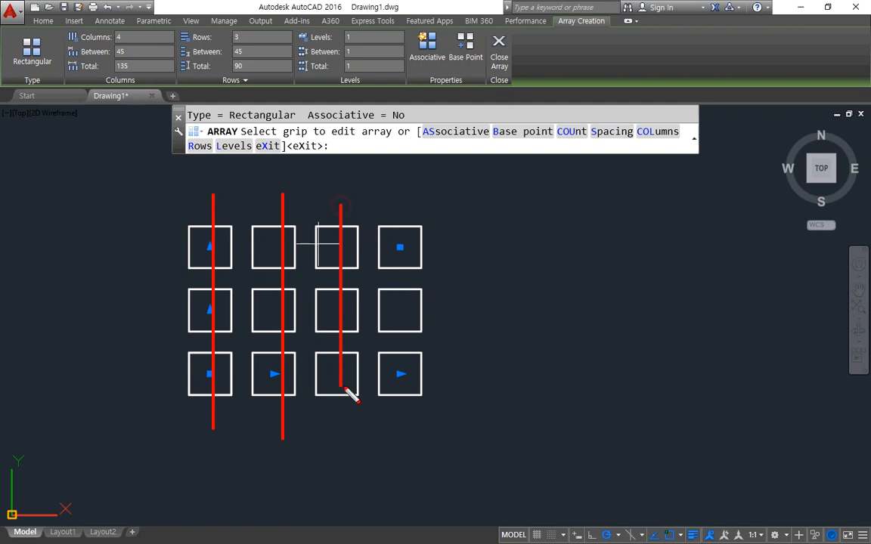
{"action": "left_click_drag", "start_coordinate": [404, 194], "coordinate": [404, 422]}
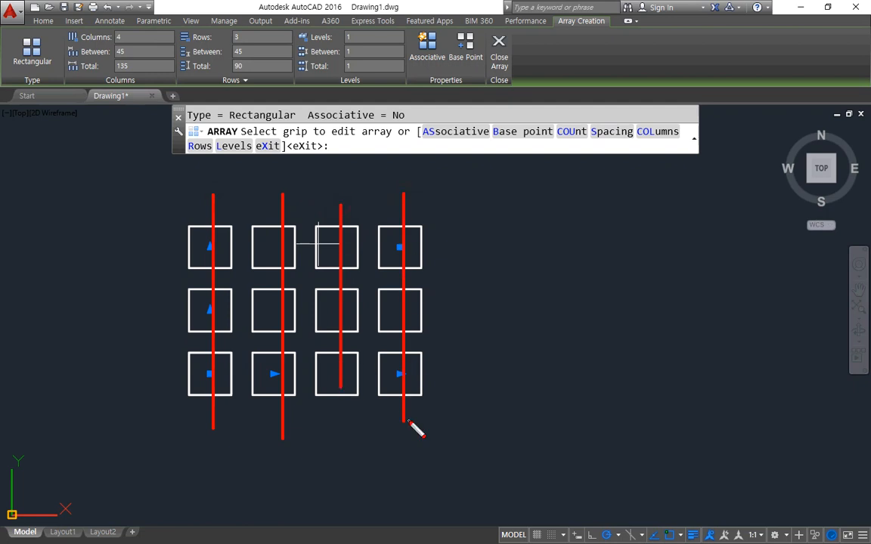
{"action": "key", "text": "e"}
{"action": "mouse_move", "coordinate": [436, 375]}
{"action": "left_mouse_down"}
{"action": "mouse_move", "coordinate": [226, 398]}
{"action": "mouse_move", "coordinate": [398, 370]}
{"action": "mouse_move", "coordinate": [204, 353]}
{"action": "left_mouse_up"}
{"action": "left_click_drag", "start_coordinate": [188, 315], "coordinate": [470, 315]}
{"action": "left_click_drag", "start_coordinate": [435, 249], "coordinate": [152, 249]}
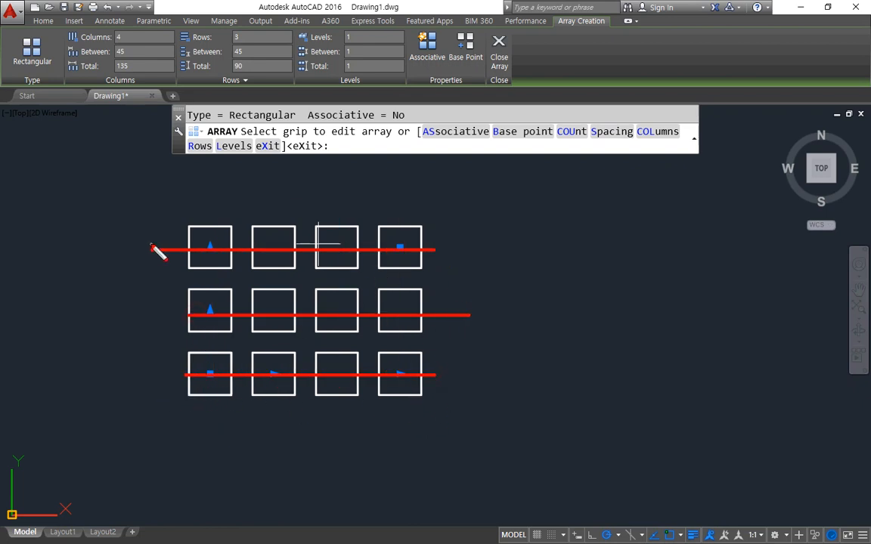
{"action": "key", "text": "e"}
{"action": "left_click_drag", "start_coordinate": [68, 47], "coordinate": [295, 44]}
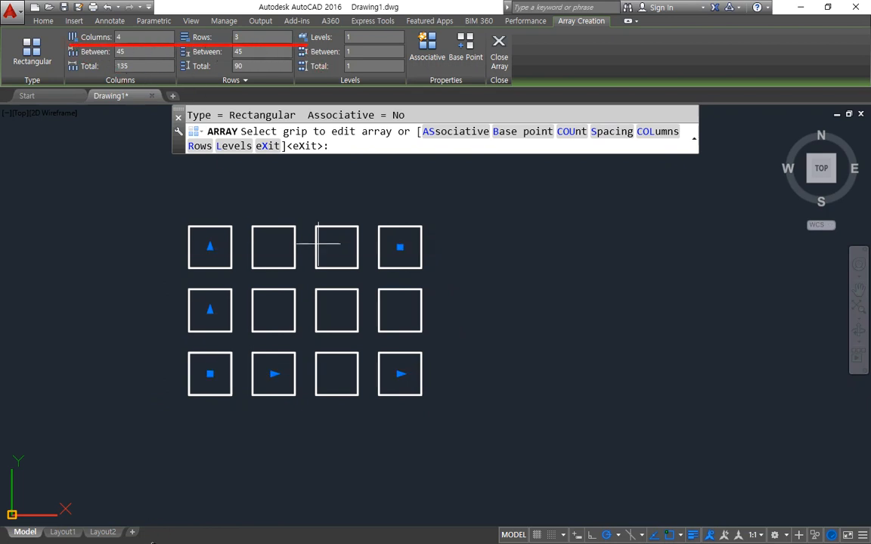
{"action": "key", "text": "Escape"}
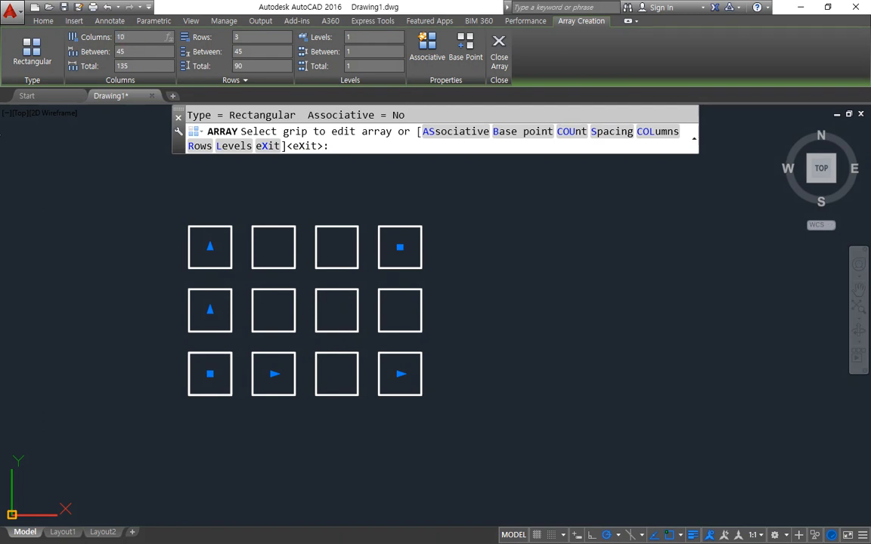
Set the rectangular array's column count to 10, and return it to 4
{"action": "type", "text": "10"}
{"action": "key", "text": "Return"}
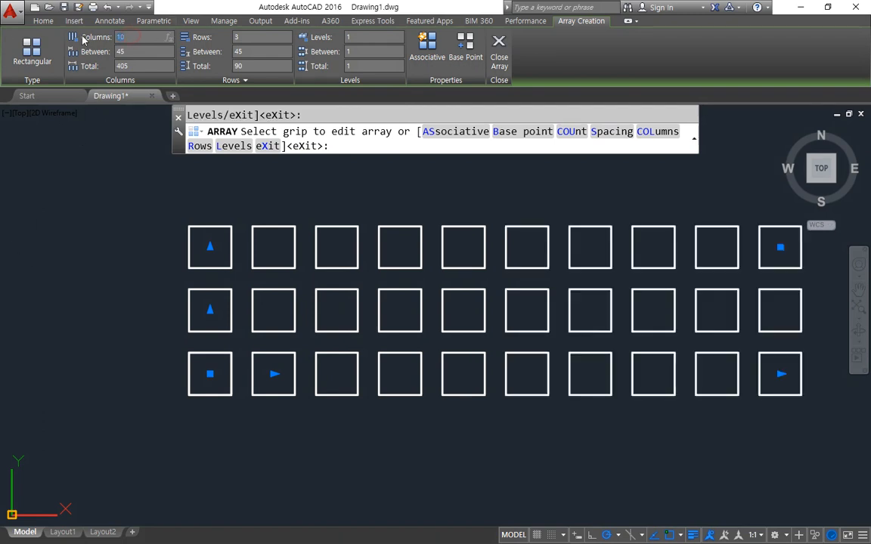
{"action": "key", "text": "Return"}
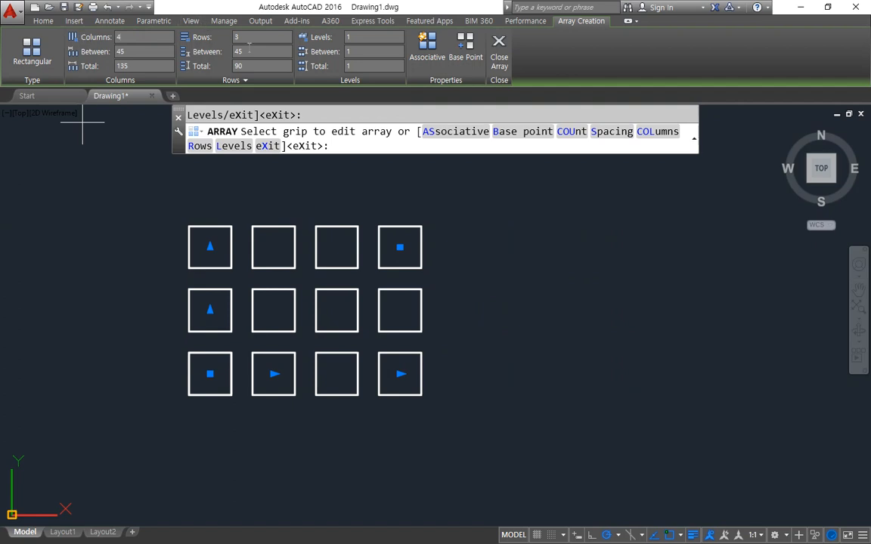
Set the rectangular array's row count to 10
{"action": "type", "text": "1"}
{"action": "key", "text": "Return"}
{"action": "scroll", "coordinate": [312, 266], "scroll_direction": "down", "scroll_amount": 3}
{"action": "middle_click_drag", "start_coordinate": [313, 266], "coordinate": [317, 380]}
{"action": "scroll", "coordinate": [318, 378], "scroll_direction": "up", "scroll_amount": 1}
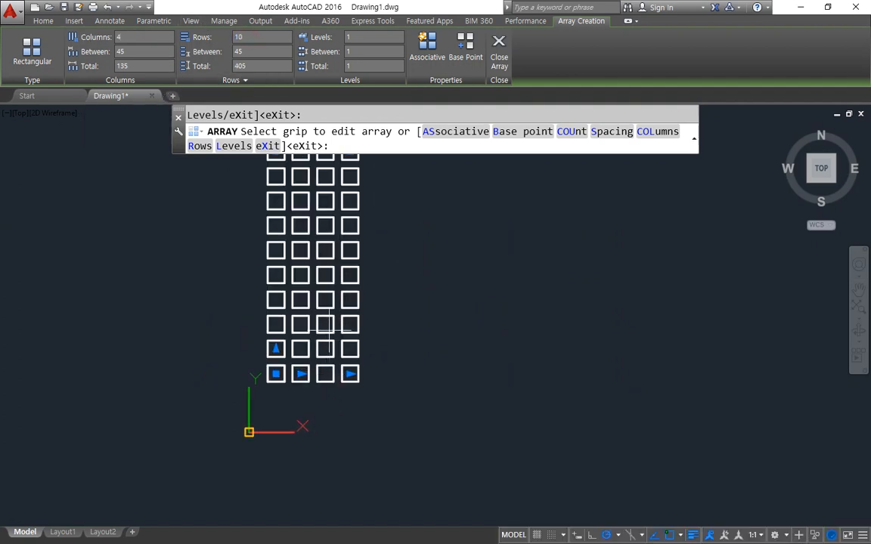
{"action": "middle_click_drag", "start_coordinate": [329, 334], "coordinate": [327, 391]}
Set the rectangular array's row count back to 3
{"action": "left_click_drag", "start_coordinate": [246, 37], "coordinate": [194, 32]}
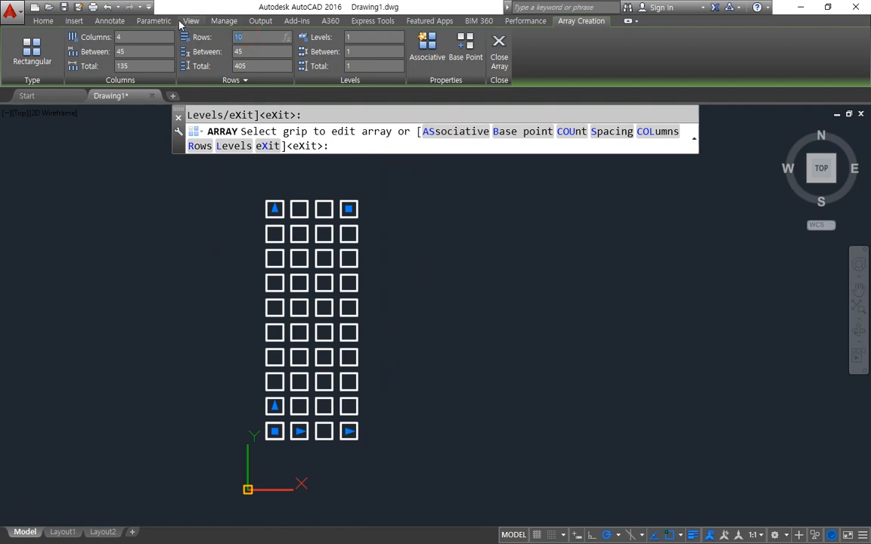
{"action": "type", "text": "3"}
{"action": "key", "text": "Return"}
{"action": "scroll", "coordinate": [333, 416], "scroll_direction": "up", "scroll_amount": 2}
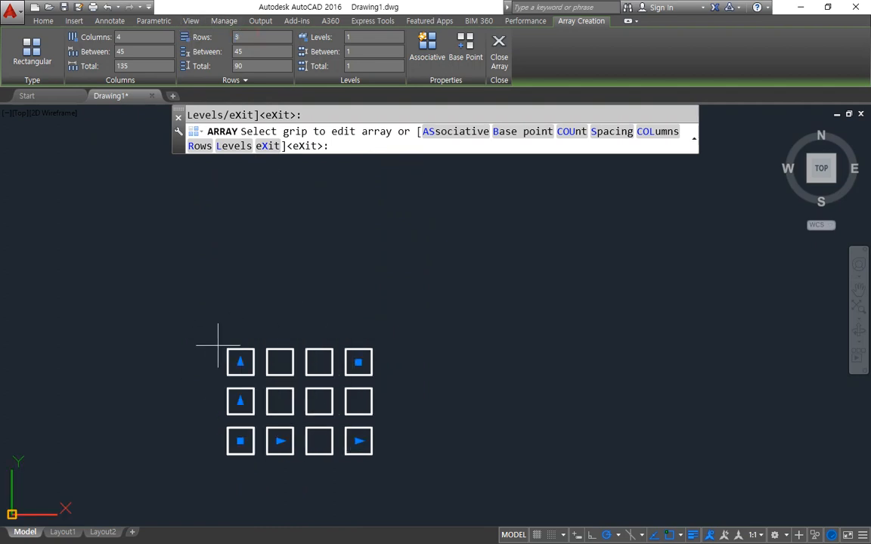
{"action": "mouse_move", "coordinate": [173, 410]}
{"action": "left_mouse_down"}
{"action": "mouse_move", "coordinate": [362, 310]}
{"action": "mouse_move", "coordinate": [351, 467]}
{"action": "left_mouse_up"}
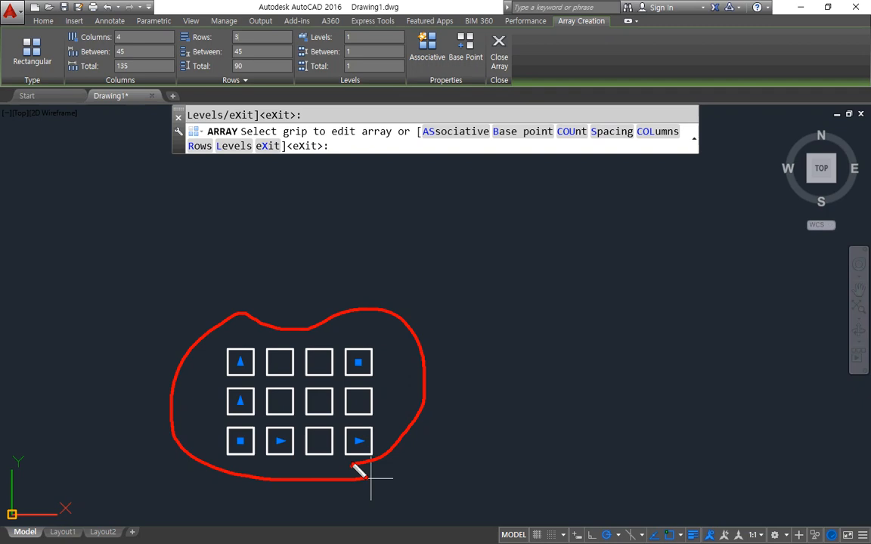
{"action": "key", "text": "Escape"}
Stretch the array to 10 columns and 4 rows using its column count and row count grips
{"action": "left_click", "coordinate": [358, 441]}
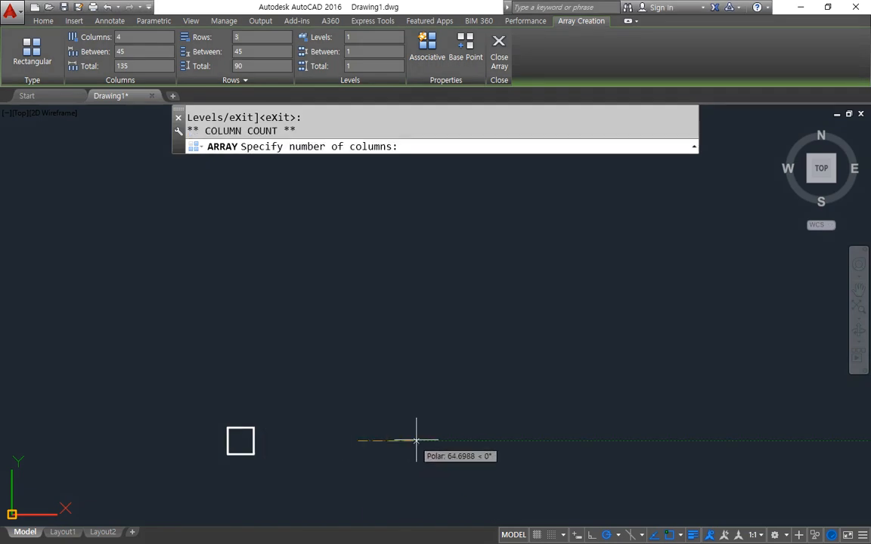
{"action": "left_click", "coordinate": [616, 436]}
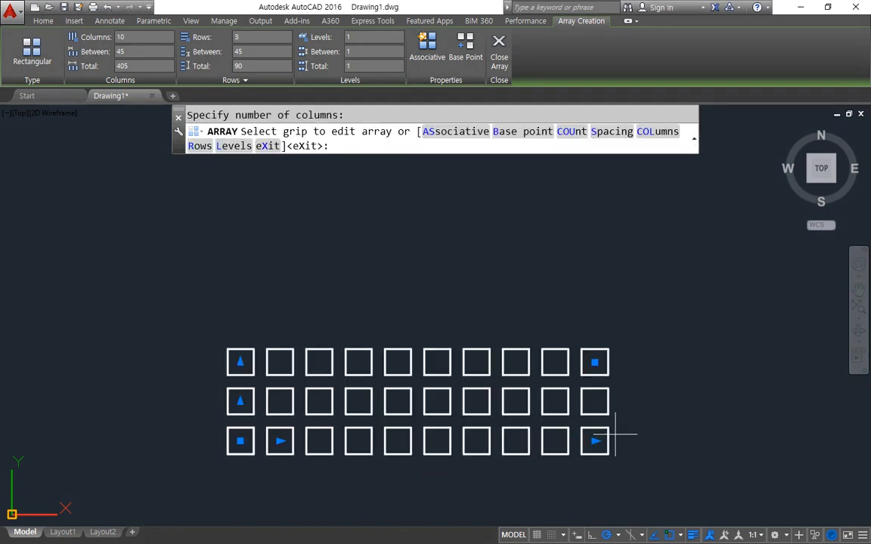
{"action": "left_click", "coordinate": [241, 362]}
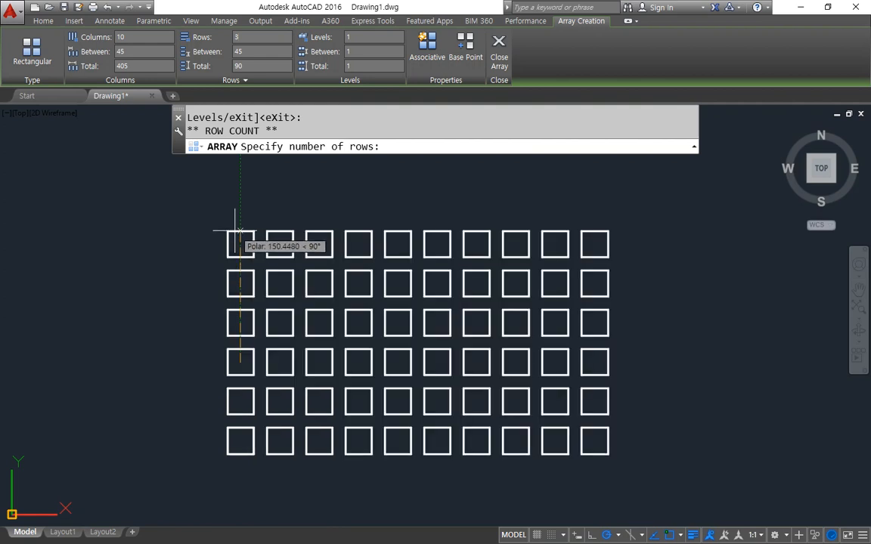
{"action": "left_click", "coordinate": [214, 311]}
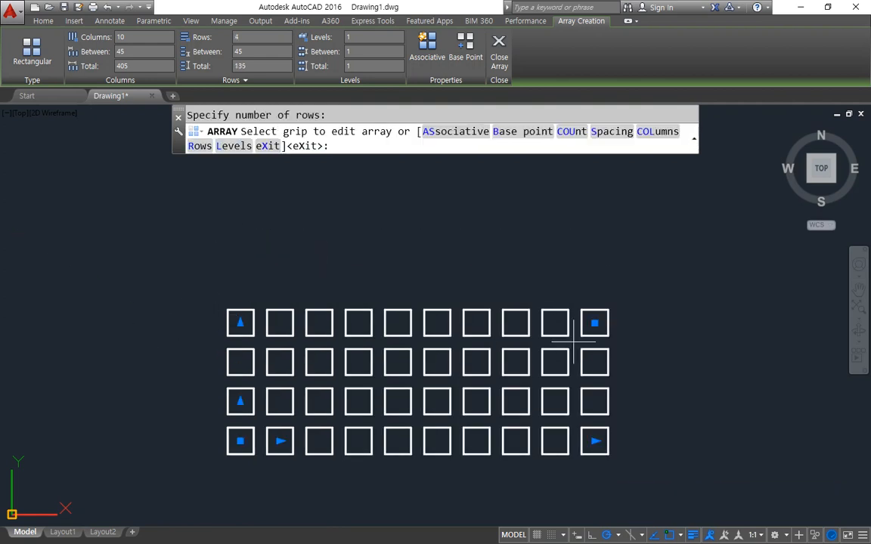
Resize the array to 5 rows and 5 columns with its combined row and column count grip
{"action": "left_click", "coordinate": [595, 324]}
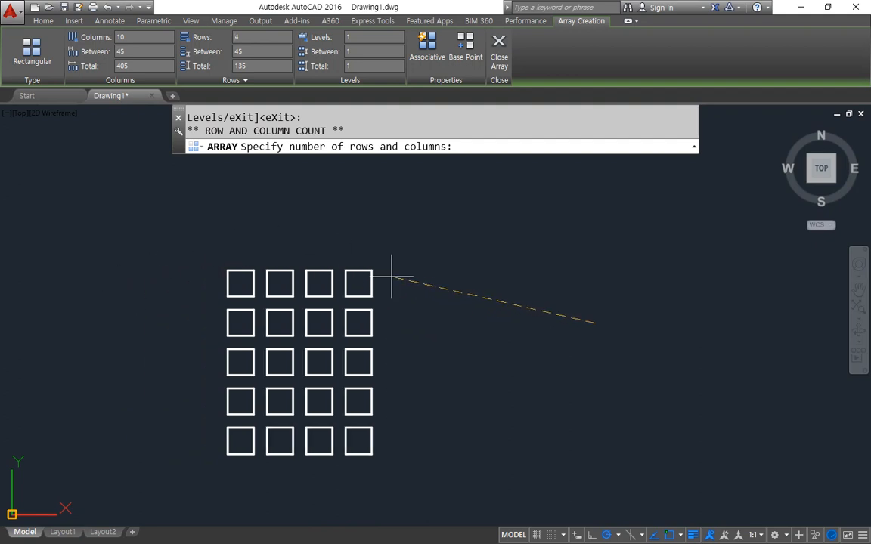
{"action": "left_click", "coordinate": [430, 268]}
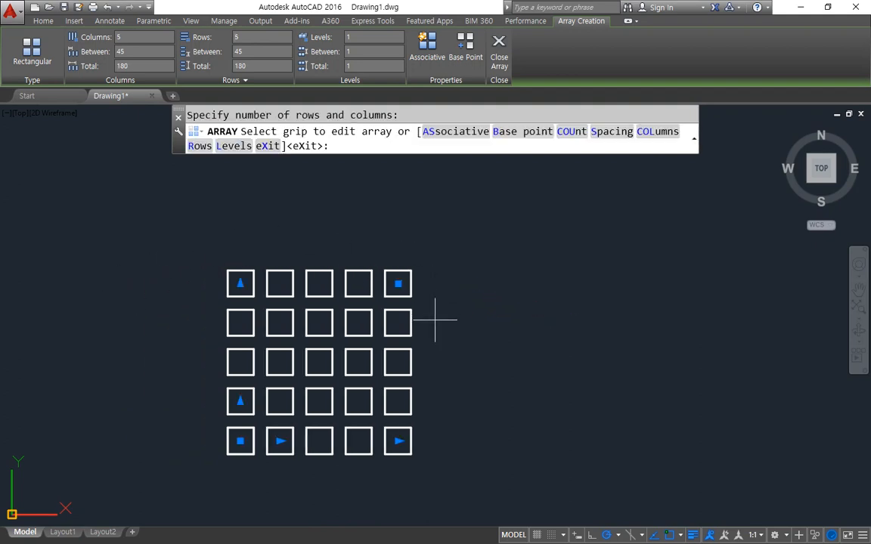
{"action": "mouse_move", "coordinate": [298, 453]}
{"action": "left_mouse_down"}
{"action": "mouse_move", "coordinate": [218, 393]}
{"action": "mouse_move", "coordinate": [286, 416]}
{"action": "mouse_move", "coordinate": [301, 463]}
{"action": "left_mouse_up"}
Widen the array with its spacing grips to about 121.6 between columns and about 71.25 between rows
{"action": "left_click", "coordinate": [280, 441]}
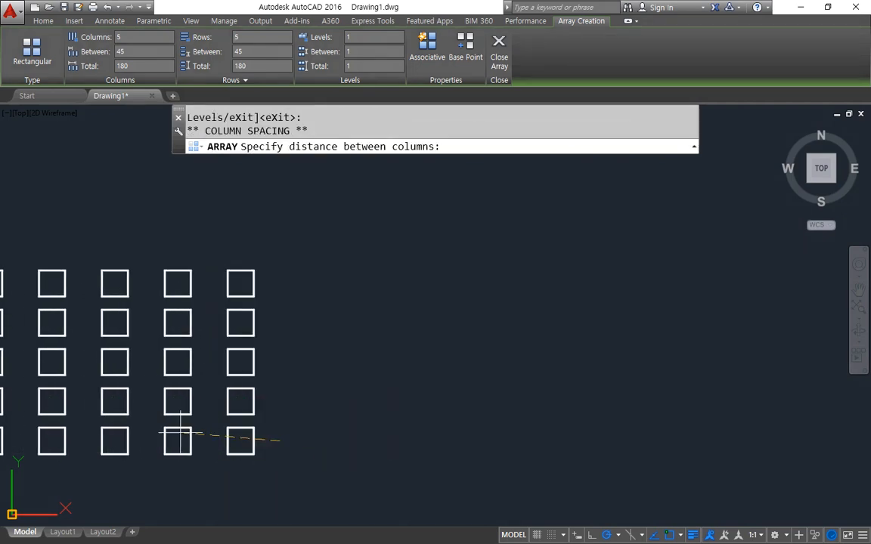
{"action": "left_click", "coordinate": [346, 440]}
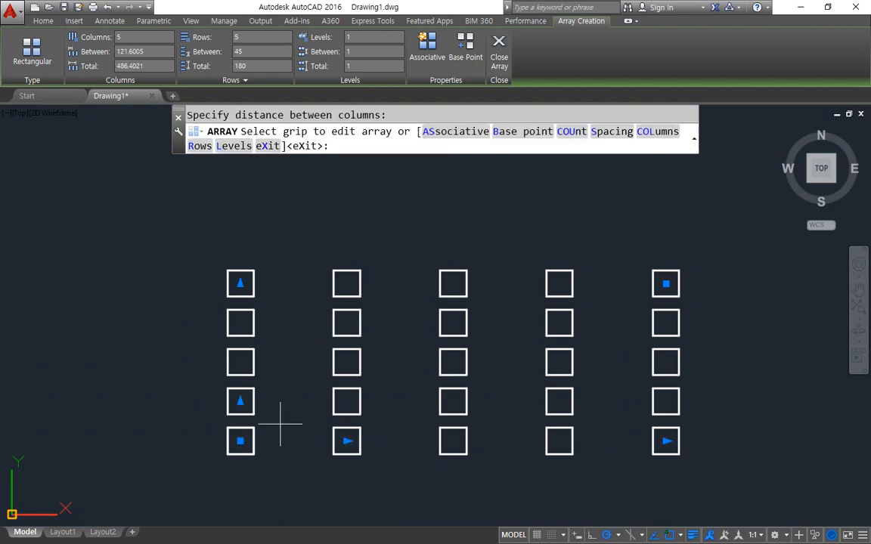
{"action": "left_click", "coordinate": [240, 401]}
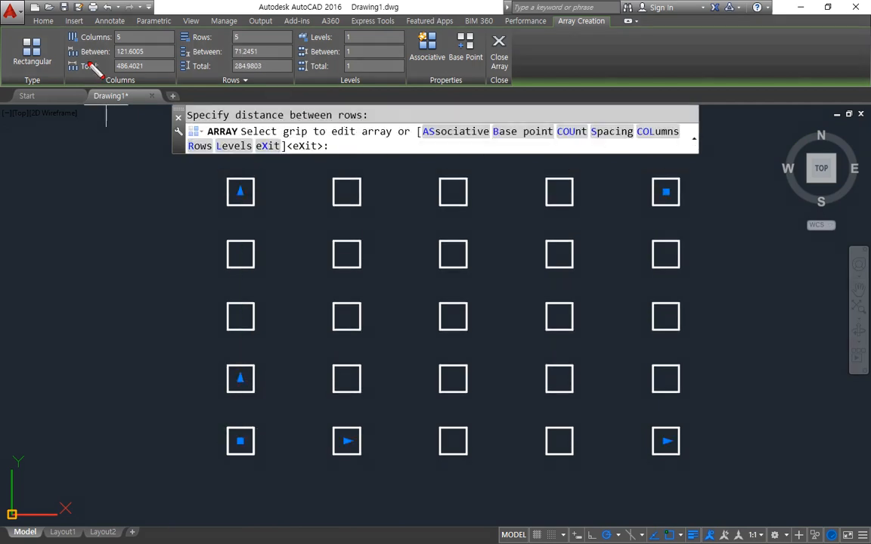
{"action": "mouse_move", "coordinate": [68, 62]}
{"action": "left_mouse_down"}
{"action": "mouse_move", "coordinate": [294, 63]}
{"action": "mouse_move", "coordinate": [75, 62]}
{"action": "left_mouse_up"}
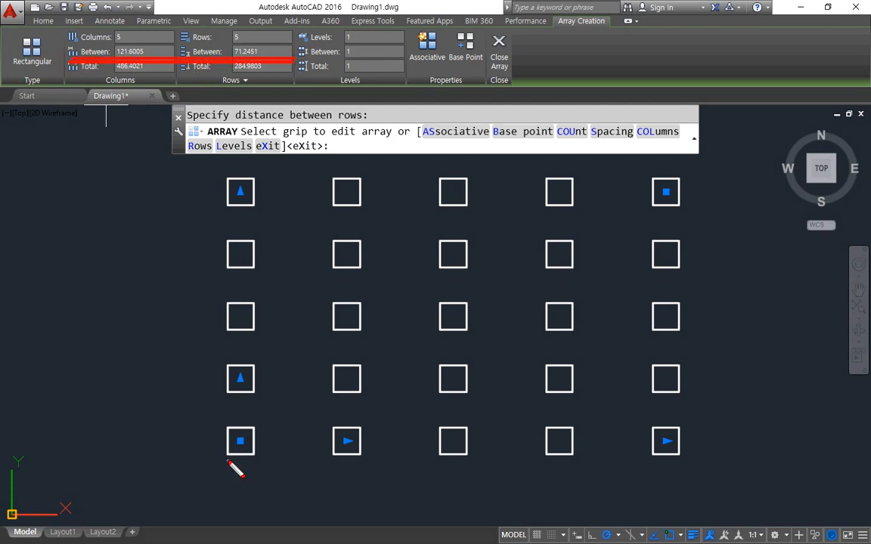
{"action": "left_click_drag", "start_coordinate": [229, 460], "coordinate": [233, 499]}
{"action": "left_click_drag", "start_coordinate": [335, 457], "coordinate": [334, 513]}
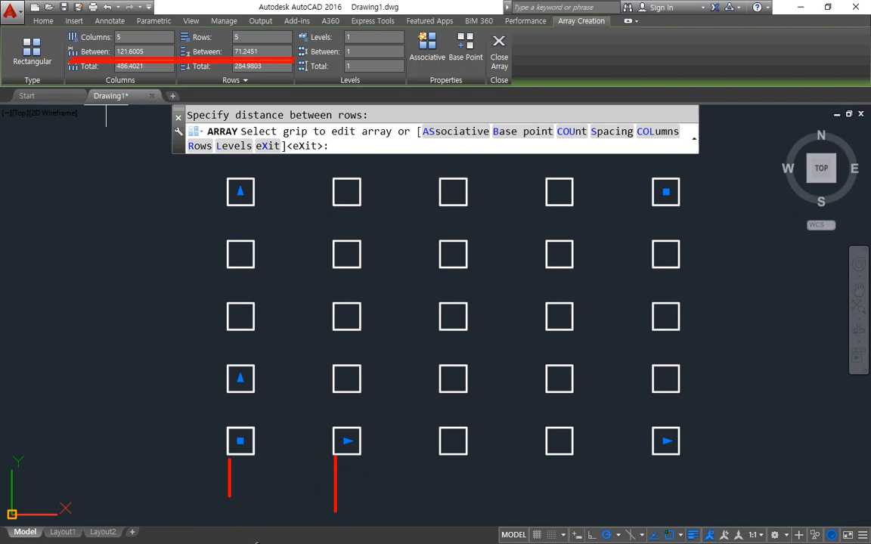
{"action": "key", "text": "Escape"}
Set the distance between the array's columns and between its rows to 100 each
{"action": "left_click_drag", "start_coordinate": [149, 52], "coordinate": [54, 48]}
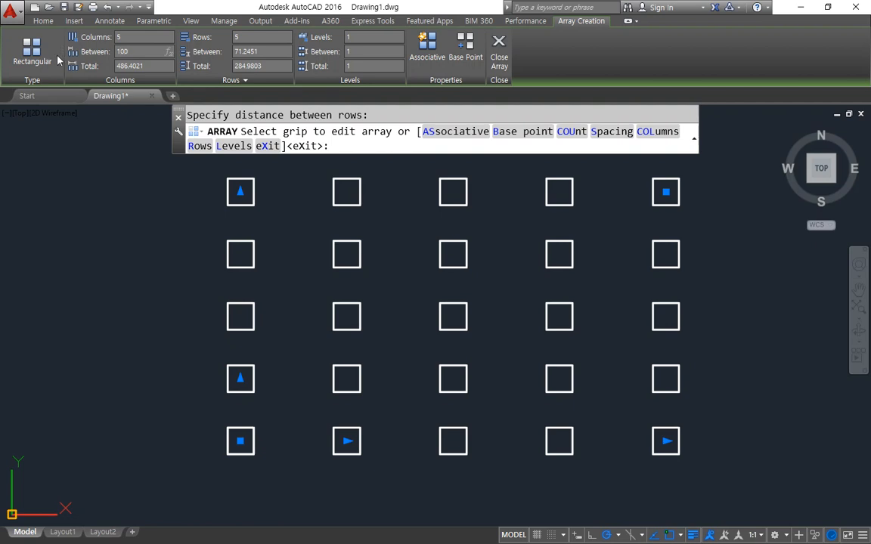
{"action": "left_click", "coordinate": [276, 53]}
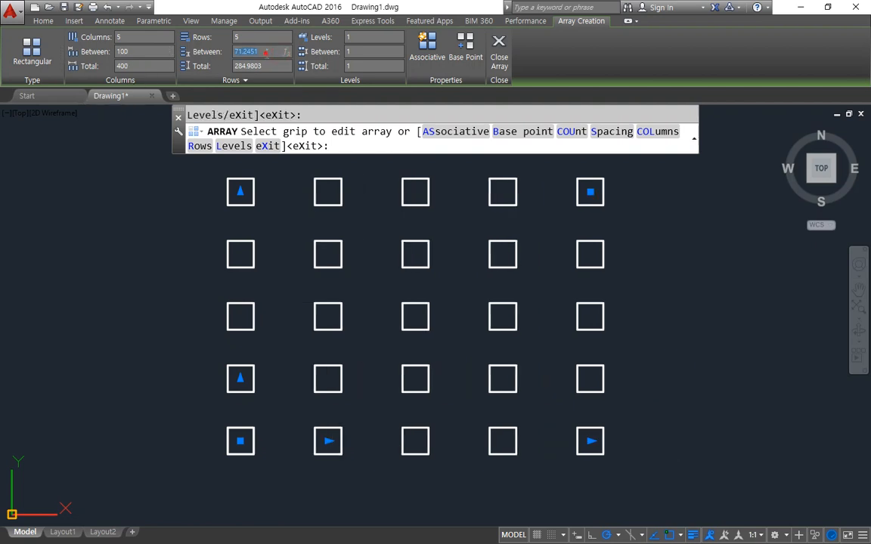
{"action": "type", "text": "100"}
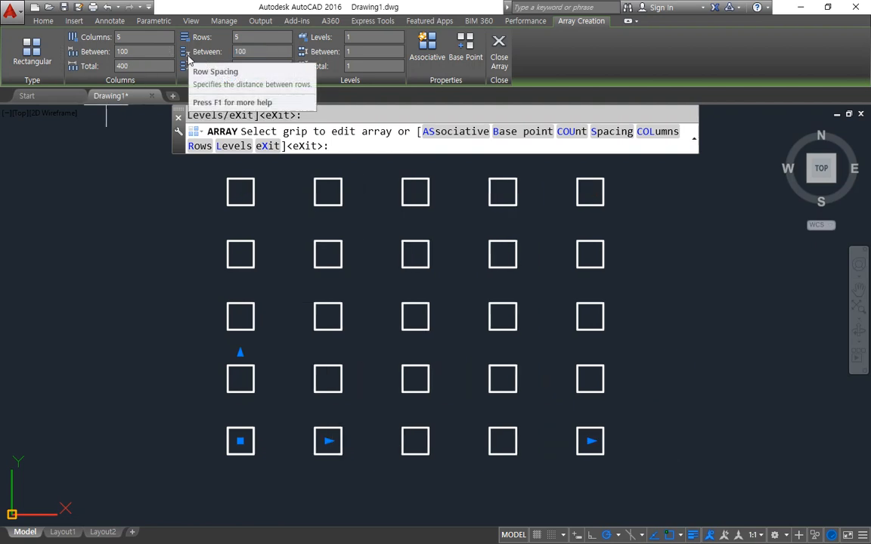
{"action": "key", "text": "Return"}
{"action": "left_click_drag", "start_coordinate": [228, 423], "coordinate": [253, 472]}
{"action": "left_click_drag", "start_coordinate": [317, 426], "coordinate": [316, 487]}
{"action": "left_click_drag", "start_coordinate": [254, 455], "coordinate": [171, 454]}
{"action": "left_click_drag", "start_coordinate": [254, 368], "coordinate": [171, 369]}
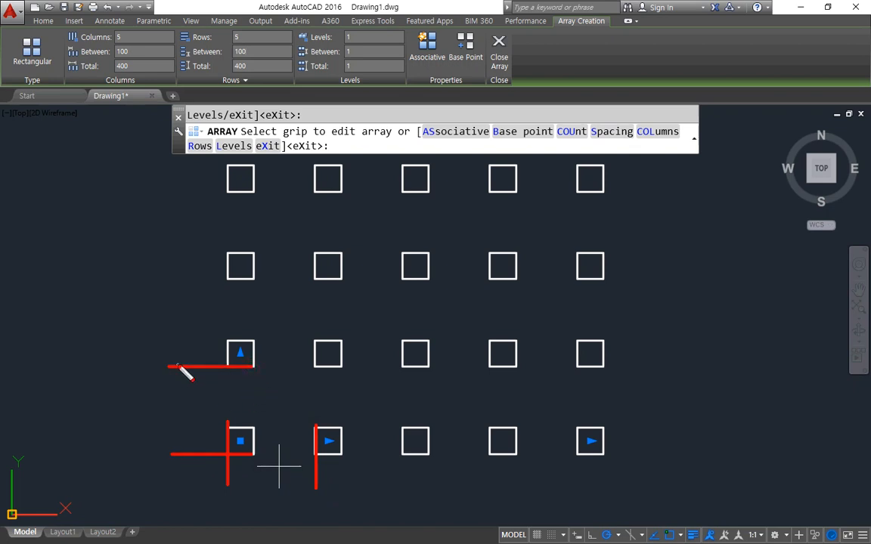
{"action": "left_click_drag", "start_coordinate": [98, 73], "coordinate": [144, 72]}
{"action": "left_click_drag", "start_coordinate": [220, 72], "coordinate": [269, 79]}
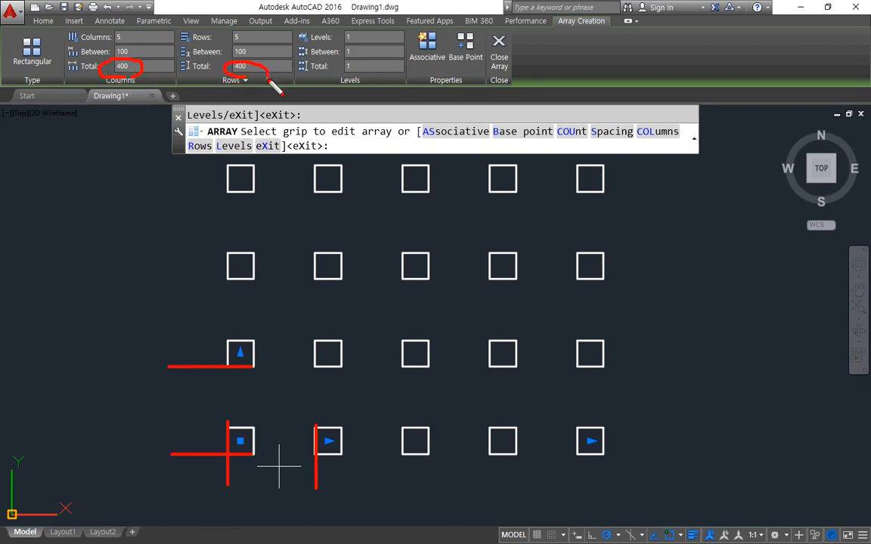
{"action": "mouse_move", "coordinate": [241, 163]}
{"action": "left_mouse_down"}
{"action": "mouse_move", "coordinate": [182, 164]}
{"action": "mouse_move", "coordinate": [204, 200]}
{"action": "mouse_move", "coordinate": [205, 420]}
{"action": "mouse_move", "coordinate": [242, 428]}
{"action": "left_mouse_up"}
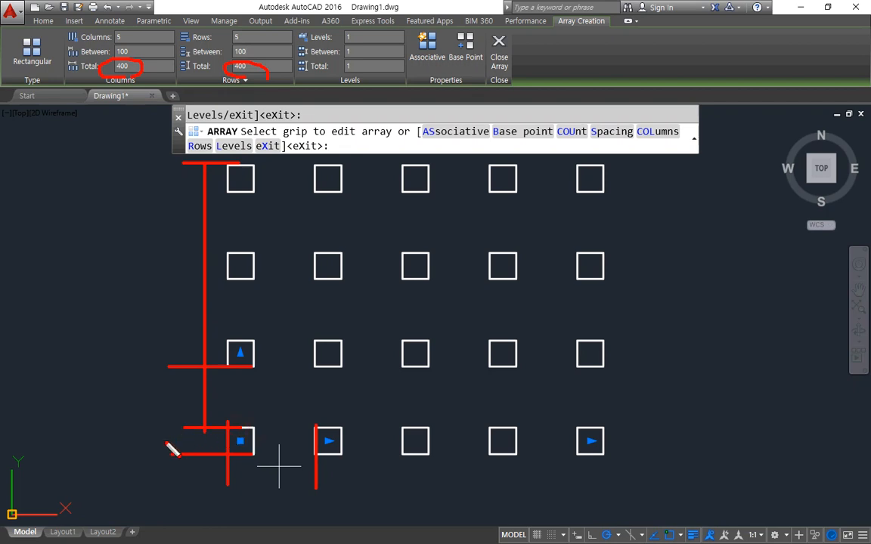
{"action": "key", "text": "e"}
{"action": "mouse_move", "coordinate": [367, 85]}
{"action": "left_mouse_down"}
{"action": "mouse_move", "coordinate": [317, 78]}
{"action": "mouse_move", "coordinate": [390, 72]}
{"action": "mouse_move", "coordinate": [356, 94]}
{"action": "left_mouse_up"}
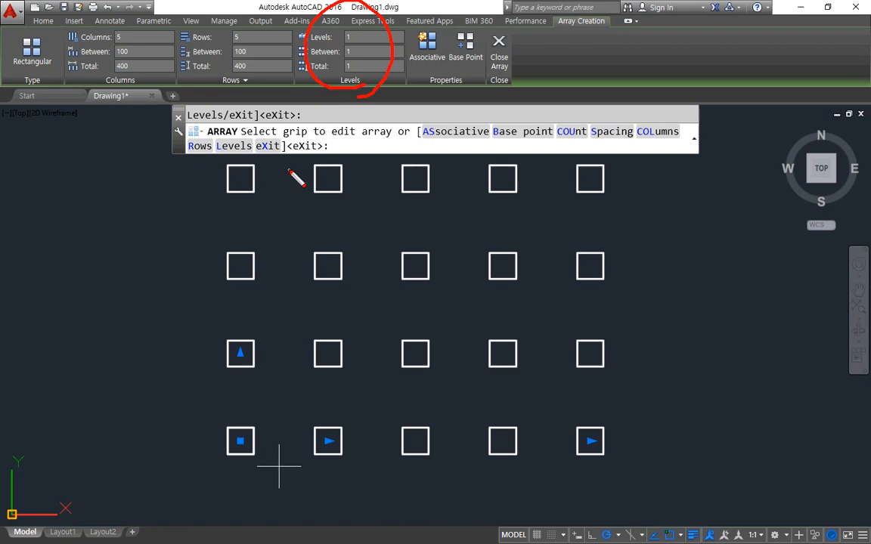
Extend the array into the third dimension with 5 levels spaced 50 apart
{"action": "mouse_move", "coordinate": [305, 472]}
{"action": "middle_mouse_down", "text": "shift"}
{"action": "mouse_move", "coordinate": [311, 384]}
{"action": "mouse_move", "coordinate": [336, 283]}
{"action": "mouse_move", "coordinate": [333, 290]}
{"action": "middle_mouse_up", "text": "shift"}
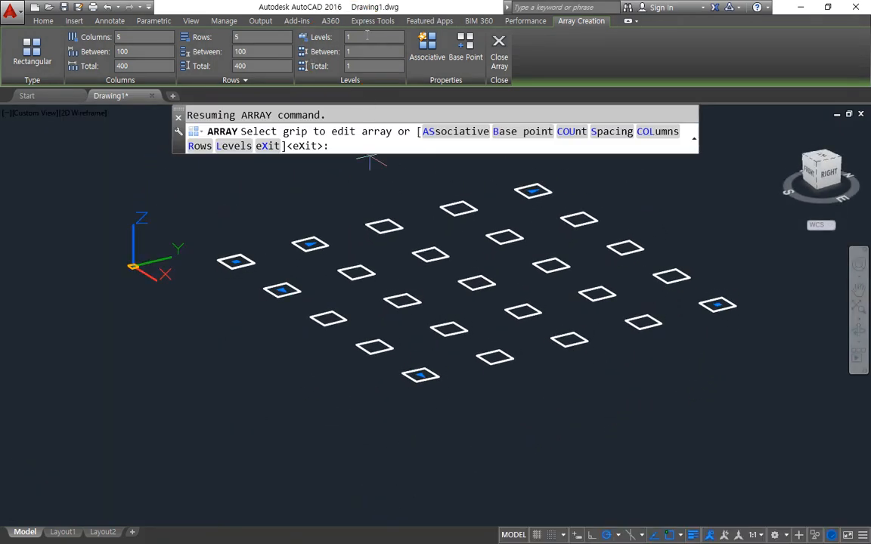
{"action": "left_click_drag", "start_coordinate": [366, 36], "coordinate": [274, 38]}
{"action": "type", "text": "5"}
{"action": "key", "text": "Return"}
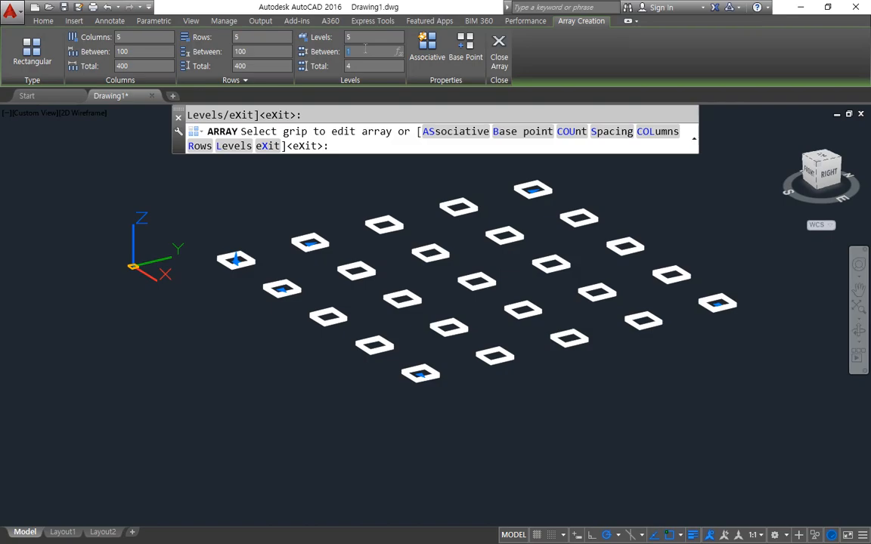
{"action": "key", "text": "Return"}
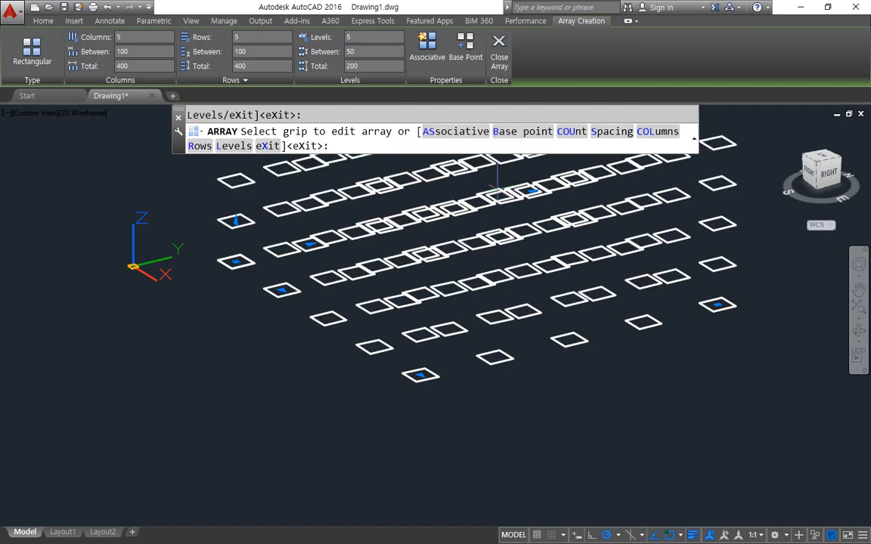
{"action": "mouse_move", "coordinate": [479, 233]}
{"action": "middle_mouse_down"}
{"action": "mouse_move", "coordinate": [436, 370]}
{"action": "mouse_move", "coordinate": [420, 336]}
{"action": "mouse_move", "coordinate": [419, 401]}
{"action": "middle_mouse_up"}
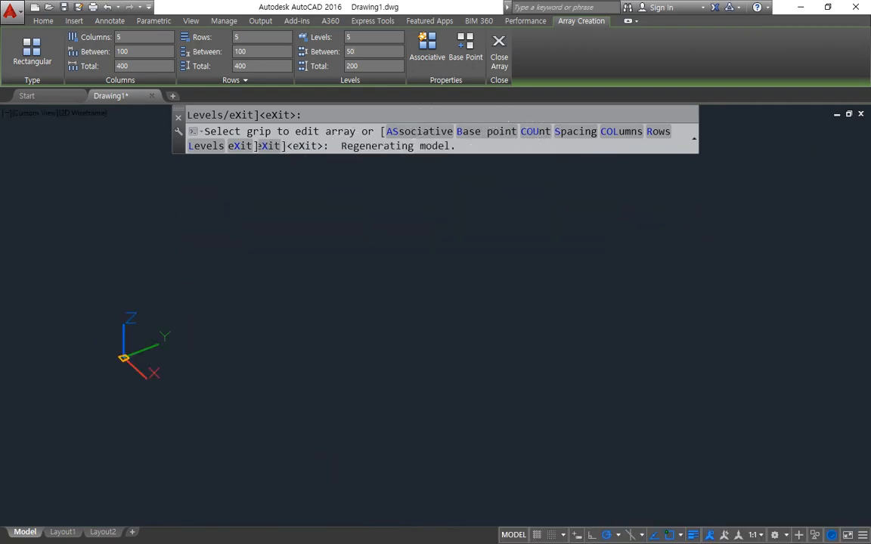
Reduce the array to 3 columns, 3 rows and 3 levels
{"action": "left_click", "coordinate": [127, 42]}
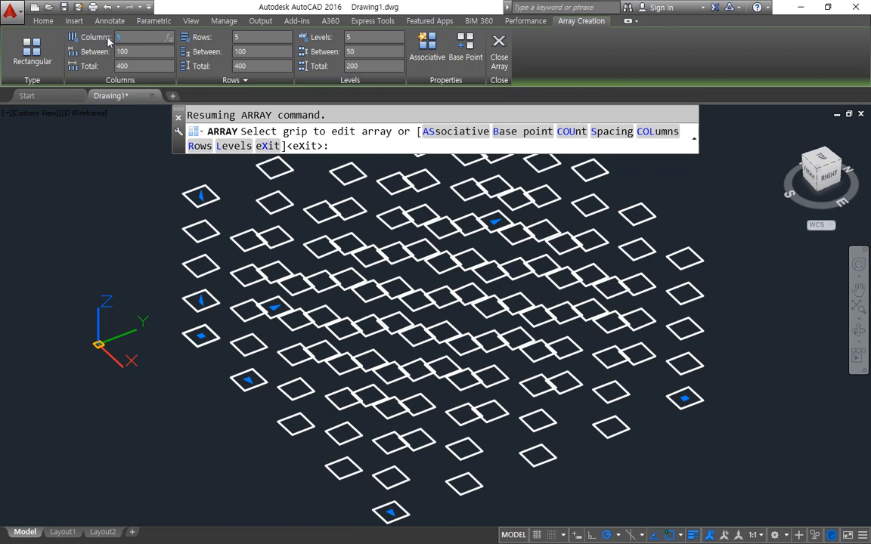
{"action": "type", "text": "3"}
{"action": "key", "text": "Return"}
{"action": "type", "text": "3"}
{"action": "left_click", "coordinate": [369, 39]}
{"action": "type", "text": "3"}
{"action": "key", "text": "Return"}
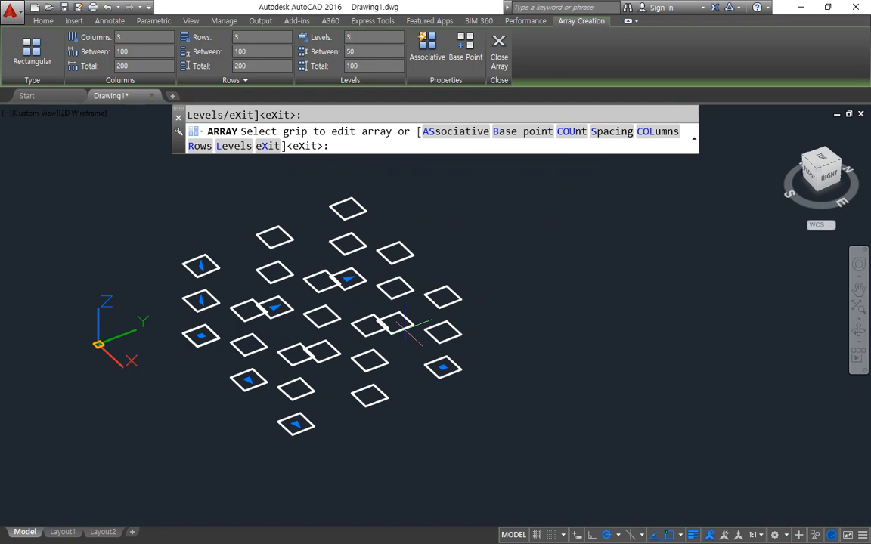
{"action": "middle_click_drag", "start_coordinate": [302, 341], "coordinate": [435, 415], "text": "shift"}
Return to the top view, set the array's level count to 1 and finish the array
{"action": "left_click", "coordinate": [809, 154]}
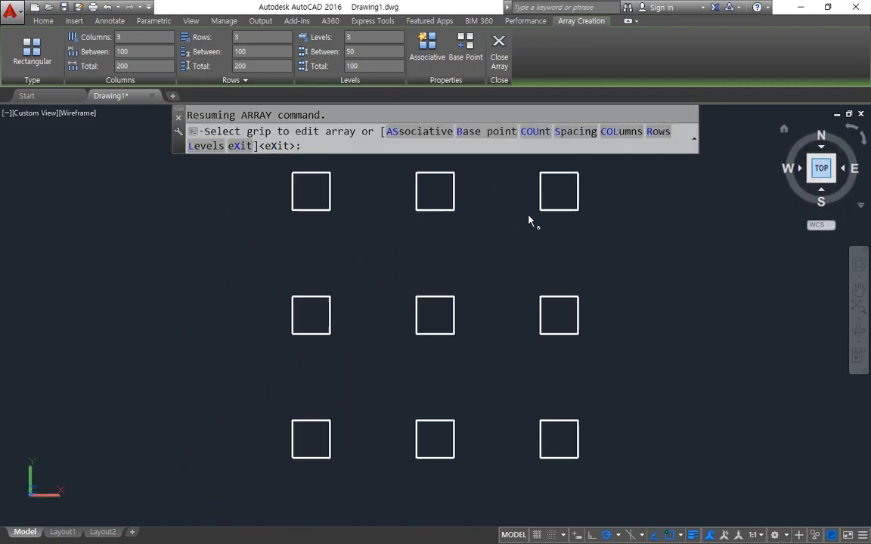
{"action": "type", "text": "1"}
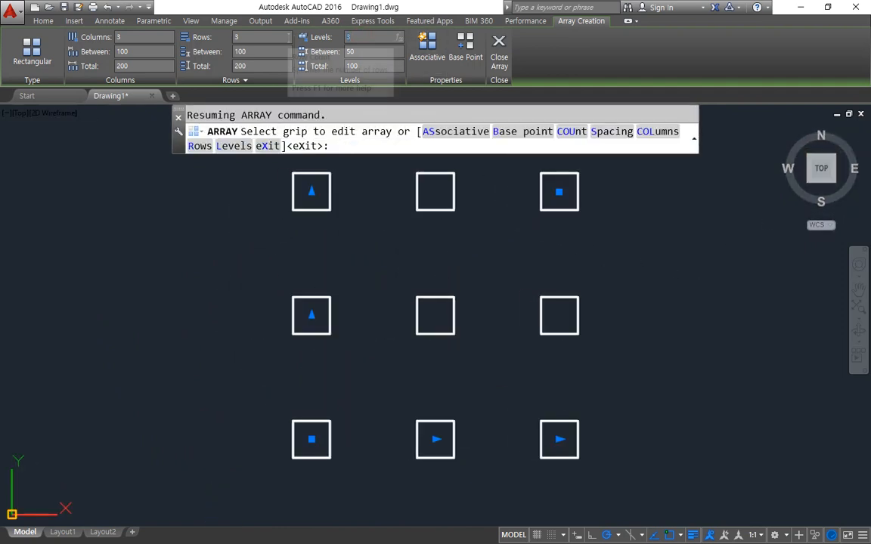
{"action": "key", "text": "Return"}
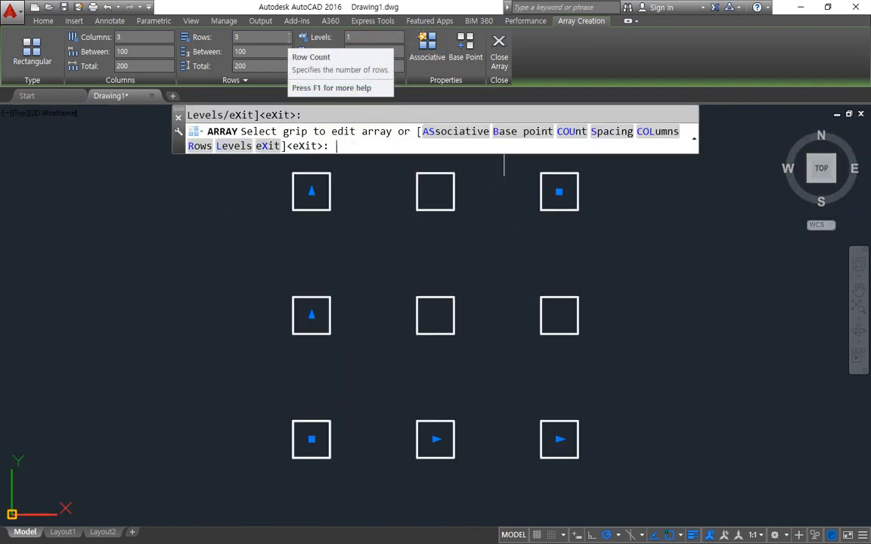
{"action": "left_click", "coordinate": [500, 59]}
Erase the eight copied squares, keeping only the original square at the lower-left corner of the grid
{"action": "left_click", "coordinate": [431, 295]}
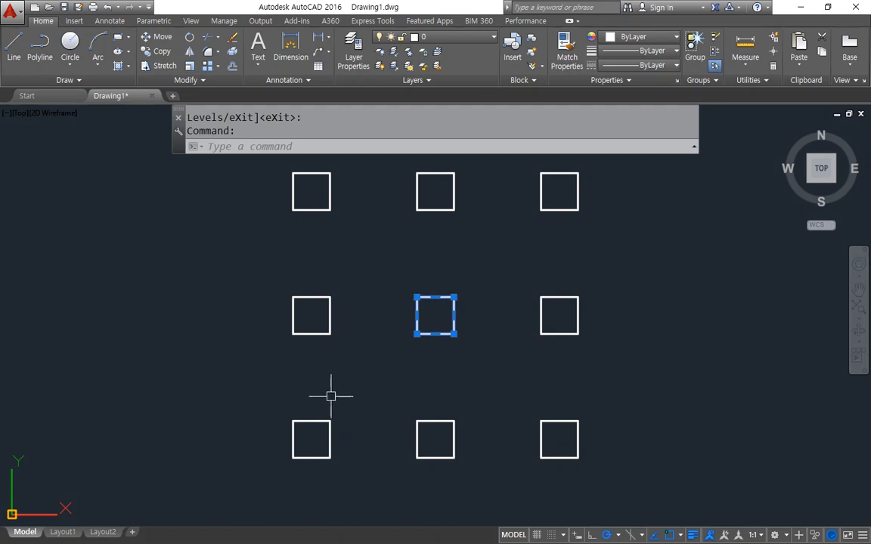
{"action": "key", "text": "Escape"}
{"action": "left_click", "coordinate": [597, 459]}
{"action": "left_click", "coordinate": [375, 160]}
{"action": "left_click", "coordinate": [363, 342]}
{"action": "left_click", "coordinate": [274, 178]}
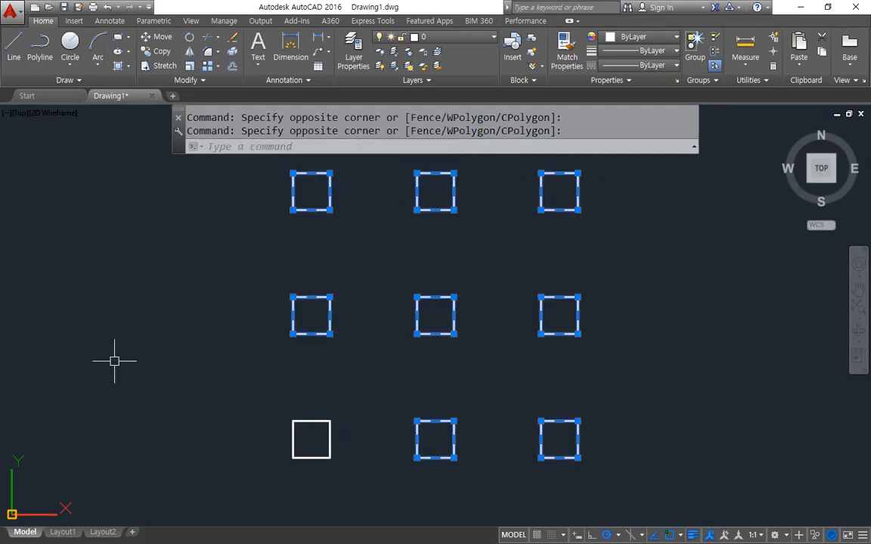
{"action": "type", "text": "e"}
{"action": "key", "text": "Return"}
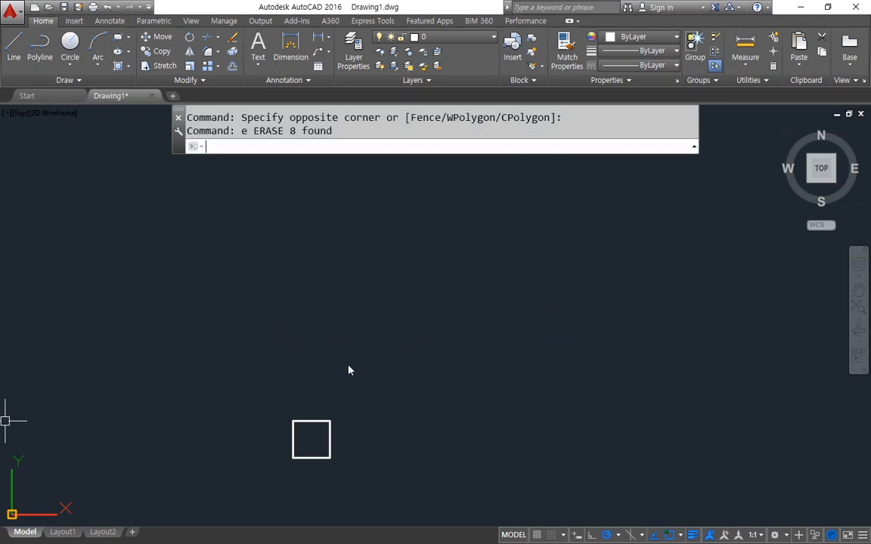
Start a rectangular array of the remaining square
{"action": "type", "text": "AR"}
{"action": "key", "text": "Return"}
{"action": "left_click", "coordinate": [376, 354]}
{"action": "left_click", "coordinate": [231, 470]}
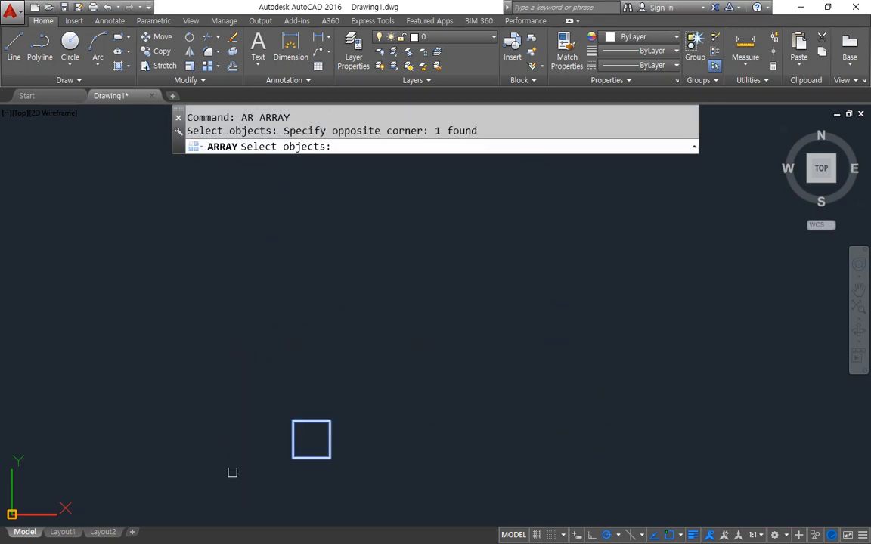
{"action": "key", "text": "Return"}
{"action": "type", "text": "r"}
{"action": "key", "text": "Return"}
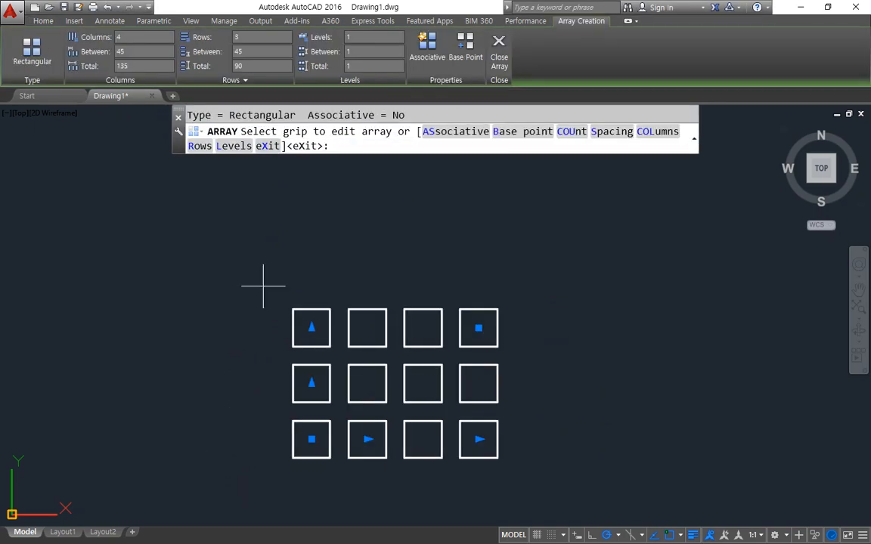
Make the array associative and finish creating it
{"action": "mouse_move", "coordinate": [433, 70]}
{"action": "left_mouse_down"}
{"action": "mouse_move", "coordinate": [406, 30]}
{"action": "mouse_move", "coordinate": [447, 47]}
{"action": "mouse_move", "coordinate": [430, 73]}
{"action": "left_mouse_up"}
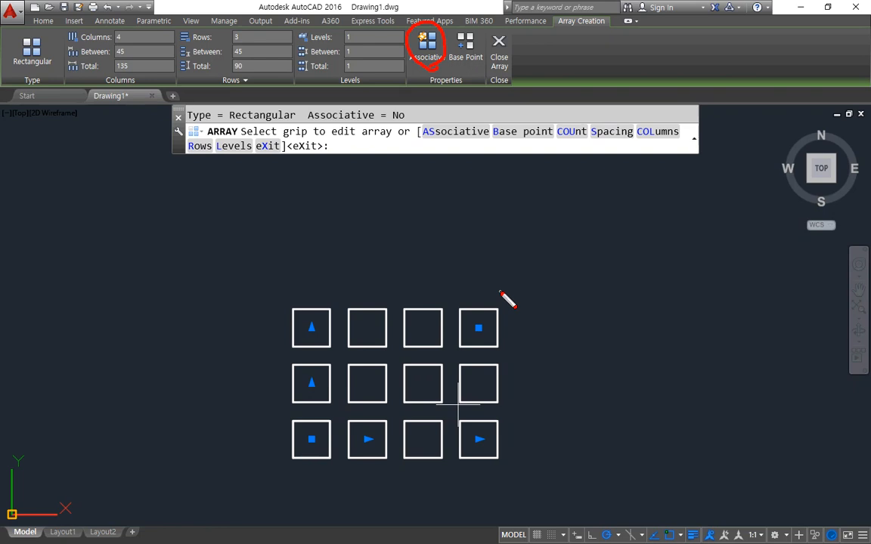
{"action": "mouse_move", "coordinate": [314, 256]}
{"action": "left_mouse_down"}
{"action": "mouse_move", "coordinate": [311, 302]}
{"action": "mouse_move", "coordinate": [320, 301]}
{"action": "left_mouse_up"}
{"action": "mouse_move", "coordinate": [376, 259]}
{"action": "left_mouse_down"}
{"action": "mouse_move", "coordinate": [360, 309]}
{"action": "mouse_move", "coordinate": [378, 309]}
{"action": "left_mouse_up"}
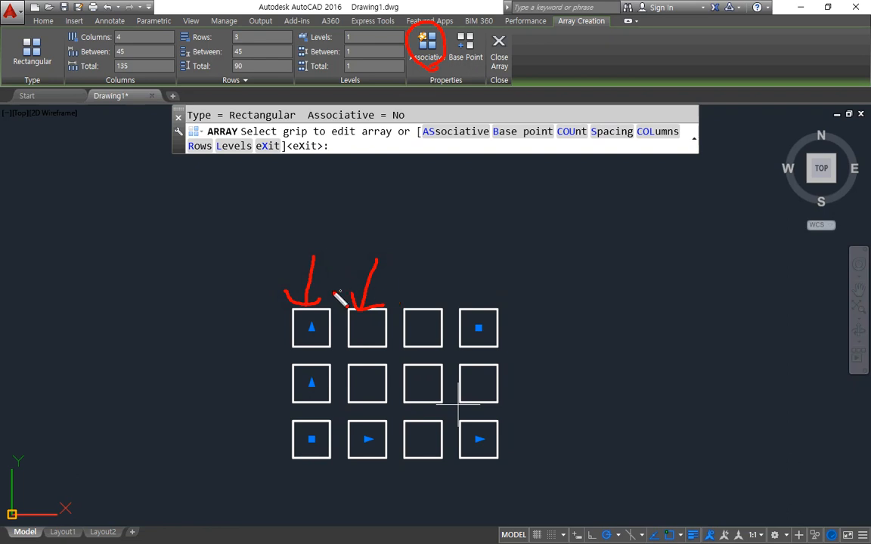
{"action": "left_click_drag", "start_coordinate": [315, 254], "coordinate": [375, 253]}
{"action": "left_click", "coordinate": [428, 45]}
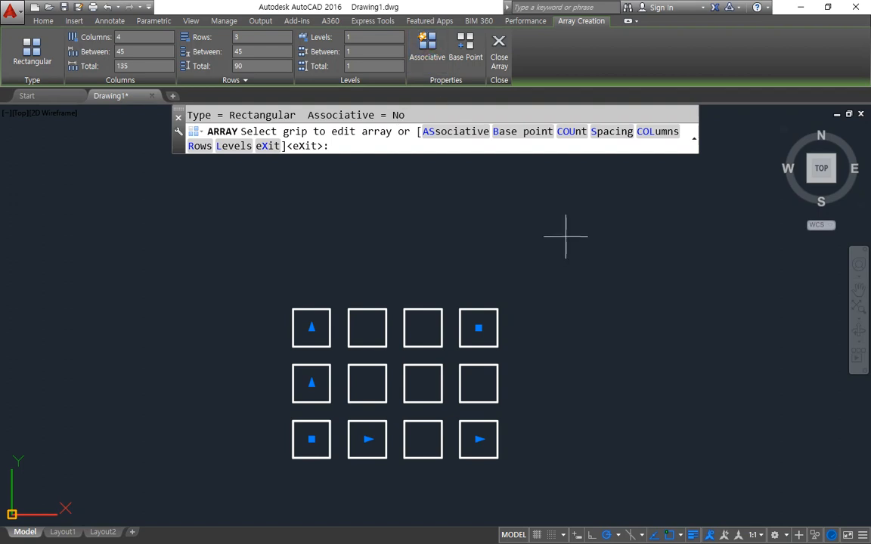
{"action": "left_click", "coordinate": [431, 50]}
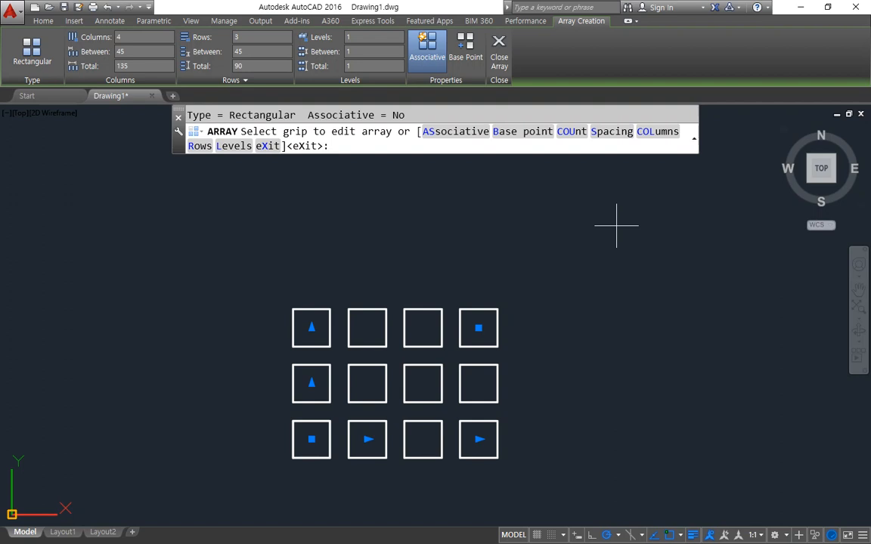
{"action": "left_click", "coordinate": [499, 55]}
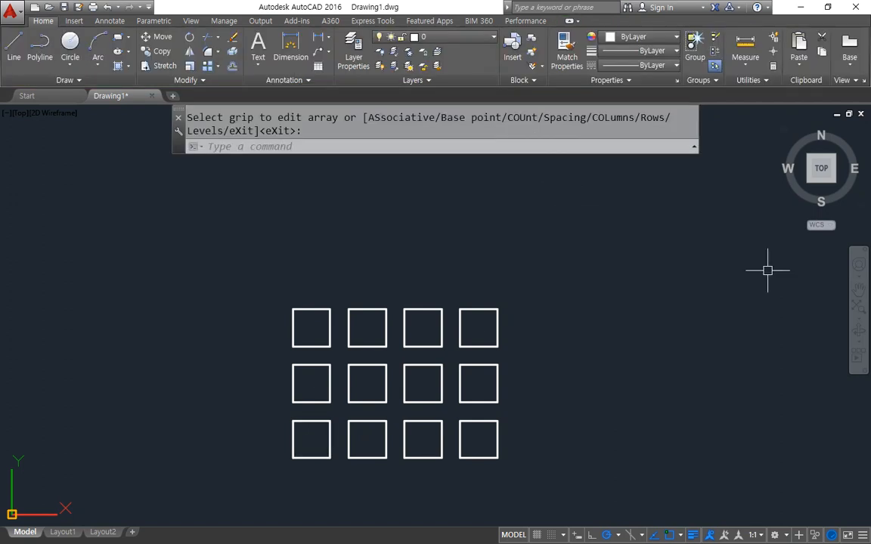
Select the finished associative array and set its column count to 5
{"action": "key", "text": "ctrl+2"}
{"action": "mouse_move", "coordinate": [448, 471]}
{"action": "left_mouse_down"}
{"action": "mouse_move", "coordinate": [394, 473]}
{"action": "mouse_move", "coordinate": [357, 303]}
{"action": "mouse_move", "coordinate": [506, 452]}
{"action": "left_mouse_up"}
{"action": "key", "text": "Escape"}
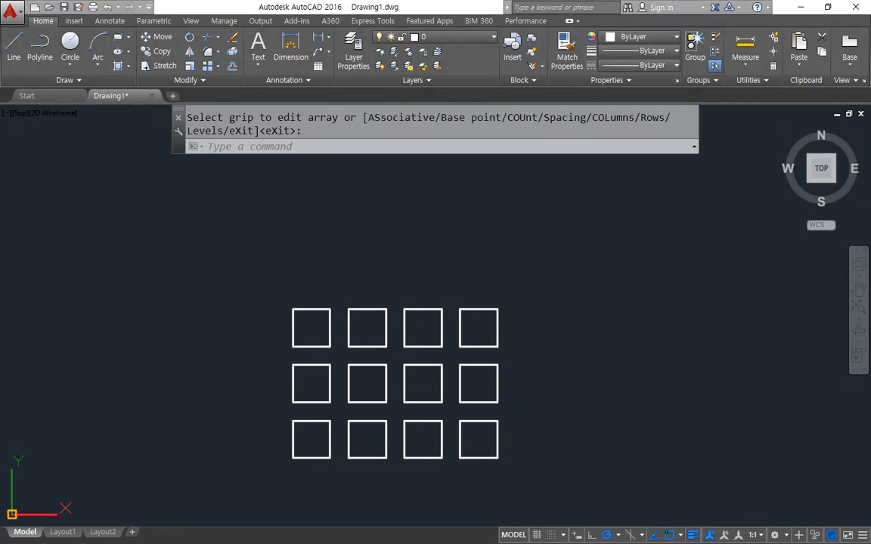
{"action": "left_click", "coordinate": [374, 349]}
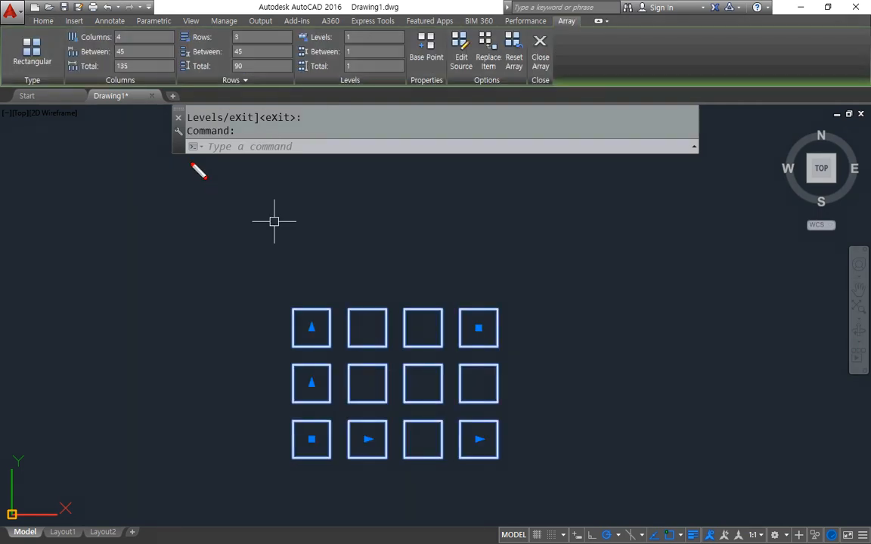
{"action": "left_click_drag", "start_coordinate": [68, 82], "coordinate": [601, 83]}
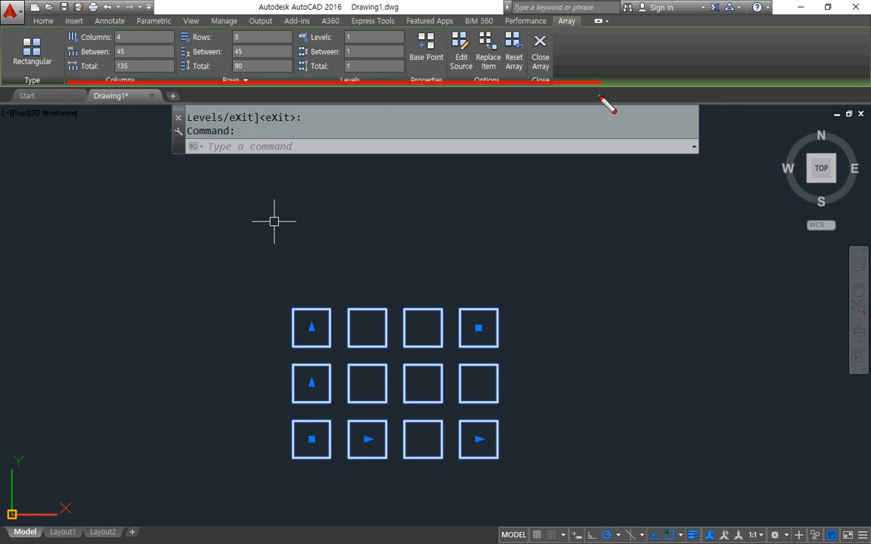
{"action": "key", "text": "Escape"}
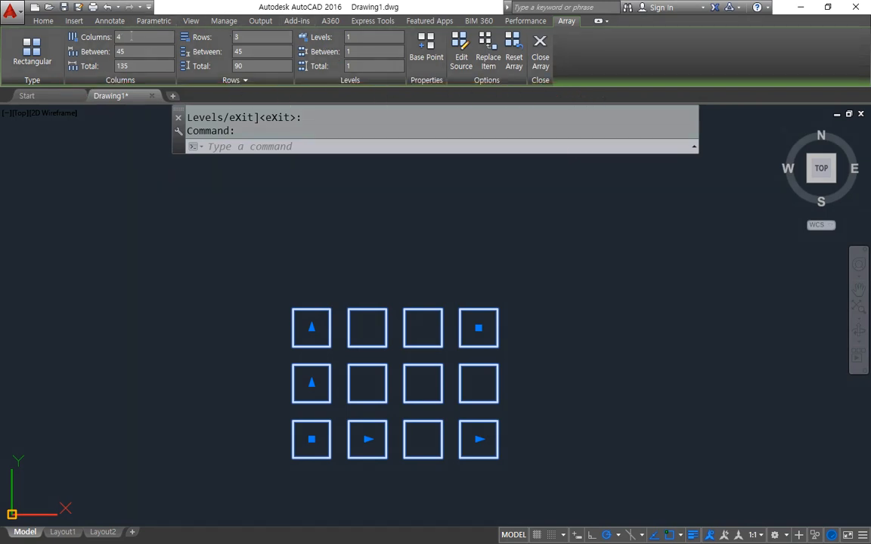
{"action": "type", "text": "5"}
{"action": "key", "text": "Return"}
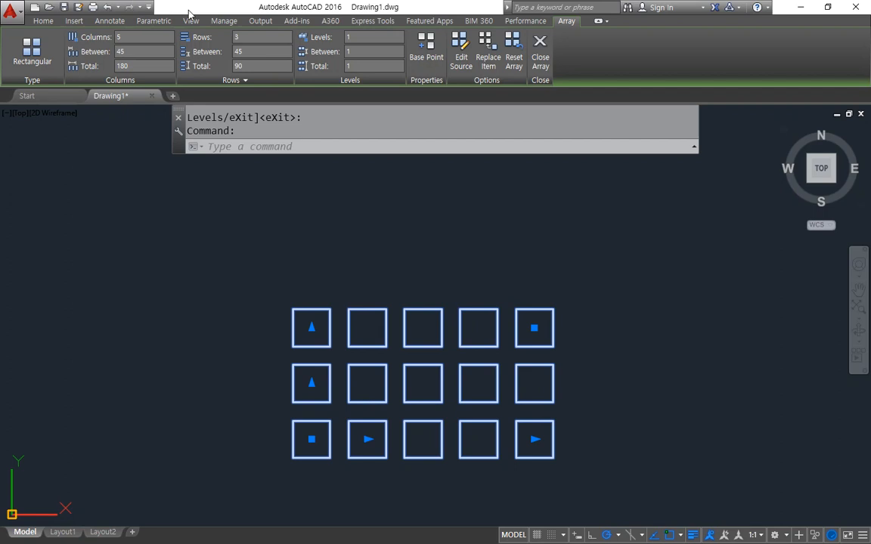
Set the array's row count to 6 and finish editing the array
{"action": "left_click", "coordinate": [252, 36]}
{"action": "type", "text": "6"}
{"action": "key", "text": "Return"}
{"action": "mouse_move", "coordinate": [356, 292]}
{"action": "middle_mouse_down"}
{"action": "mouse_move", "coordinate": [216, 361]}
{"action": "mouse_move", "coordinate": [265, 319]}
{"action": "middle_mouse_up"}
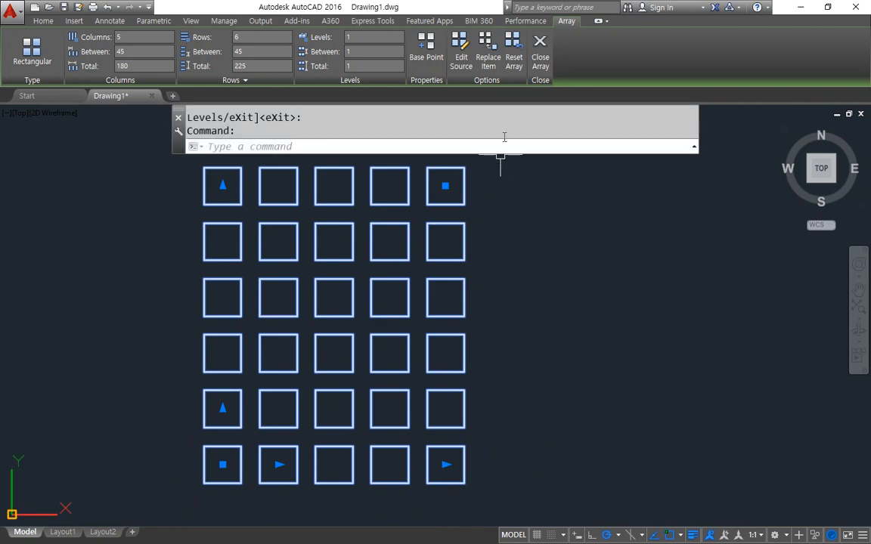
{"action": "key", "text": "Return"}
{"action": "mouse_move", "coordinate": [170, 290]}
{"action": "left_mouse_down"}
{"action": "mouse_move", "coordinate": [203, 295]}
{"action": "mouse_move", "coordinate": [178, 303]}
{"action": "left_mouse_up"}
{"action": "mouse_move", "coordinate": [365, 311]}
{"action": "left_mouse_down"}
{"action": "mouse_move", "coordinate": [322, 315]}
{"action": "mouse_move", "coordinate": [364, 306]}
{"action": "mouse_move", "coordinate": [347, 318]}
{"action": "left_mouse_up"}
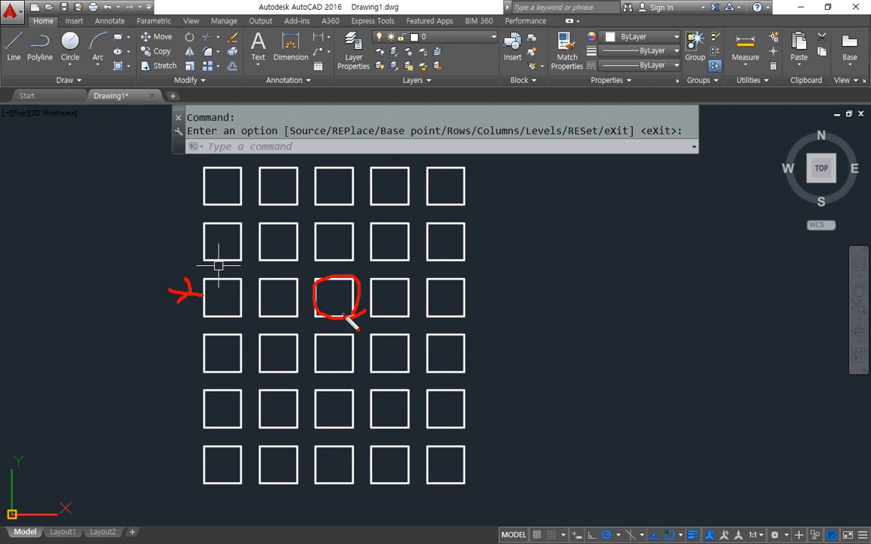
{"action": "key", "text": "e"}
{"action": "mouse_move", "coordinate": [338, 292]}
{"action": "left_mouse_down"}
{"action": "mouse_move", "coordinate": [352, 309]}
{"action": "mouse_move", "coordinate": [325, 322]}
{"action": "mouse_move", "coordinate": [349, 301]}
{"action": "mouse_move", "coordinate": [350, 286]}
{"action": "mouse_move", "coordinate": [346, 314]}
{"action": "mouse_move", "coordinate": [342, 301]}
{"action": "mouse_move", "coordinate": [331, 303]}
{"action": "left_mouse_up"}
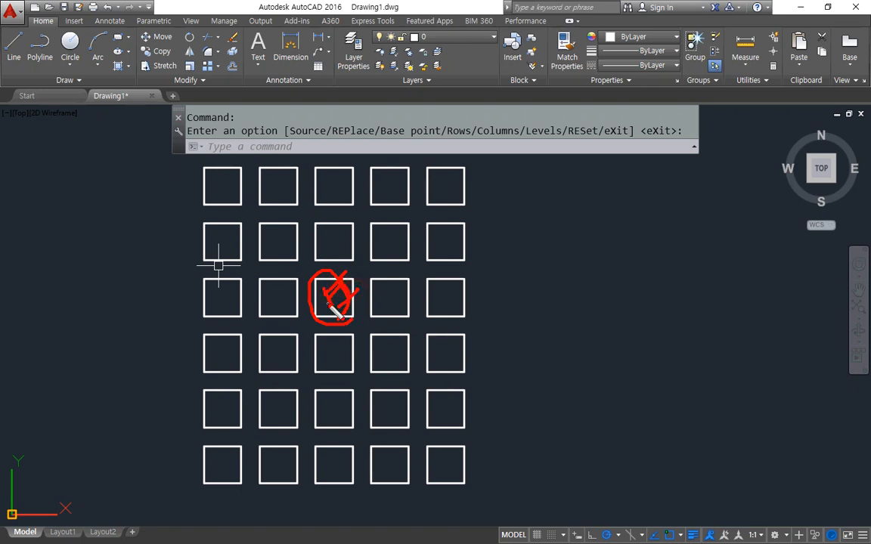
{"action": "mouse_move", "coordinate": [442, 470]}
{"action": "left_mouse_down"}
{"action": "mouse_move", "coordinate": [214, 93]}
{"action": "mouse_move", "coordinate": [519, 281]}
{"action": "mouse_move", "coordinate": [360, 431]}
{"action": "left_mouse_up"}
{"action": "mouse_move", "coordinate": [525, 198]}
{"action": "left_mouse_down"}
{"action": "mouse_move", "coordinate": [478, 245]}
{"action": "mouse_move", "coordinate": [505, 250]}
{"action": "left_mouse_up"}
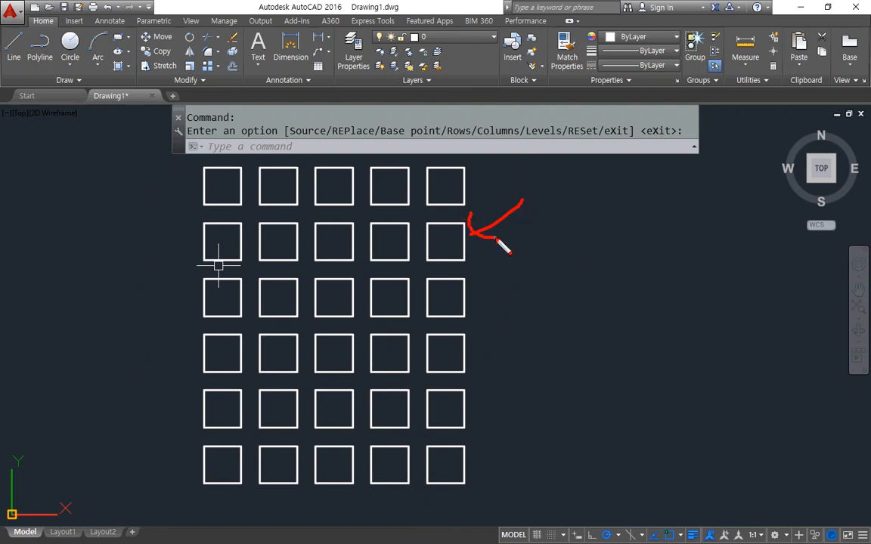
{"action": "key", "text": "Escape"}
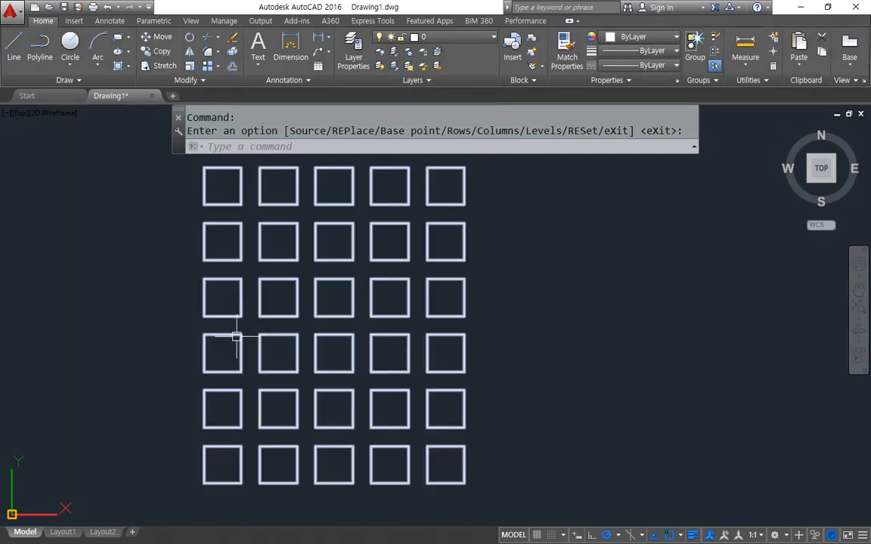
Open the array's source for editing through the square in the second column, second row from the bottom
{"action": "left_click", "coordinate": [237, 336]}
{"action": "mouse_move", "coordinate": [472, 76]}
{"action": "left_mouse_down"}
{"action": "mouse_move", "coordinate": [454, 37]}
{"action": "mouse_move", "coordinate": [463, 82]}
{"action": "left_mouse_up"}
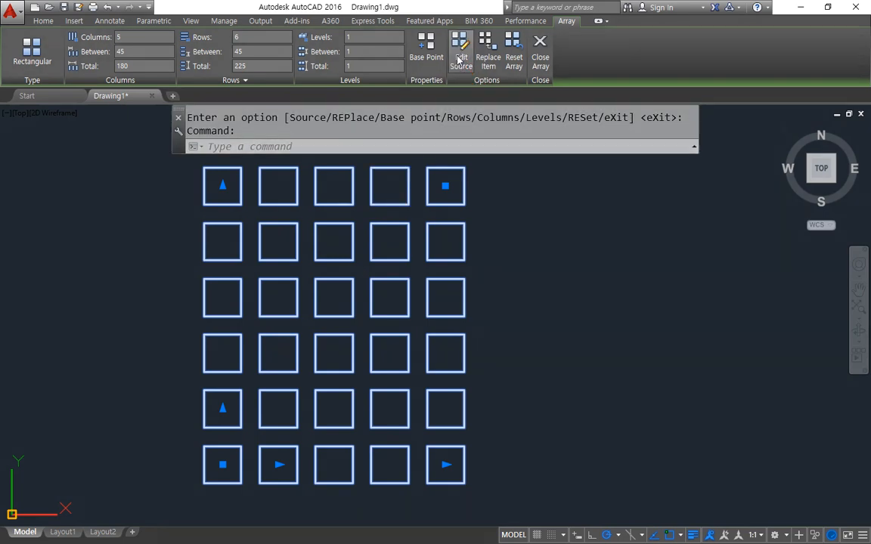
{"action": "left_click", "coordinate": [462, 54]}
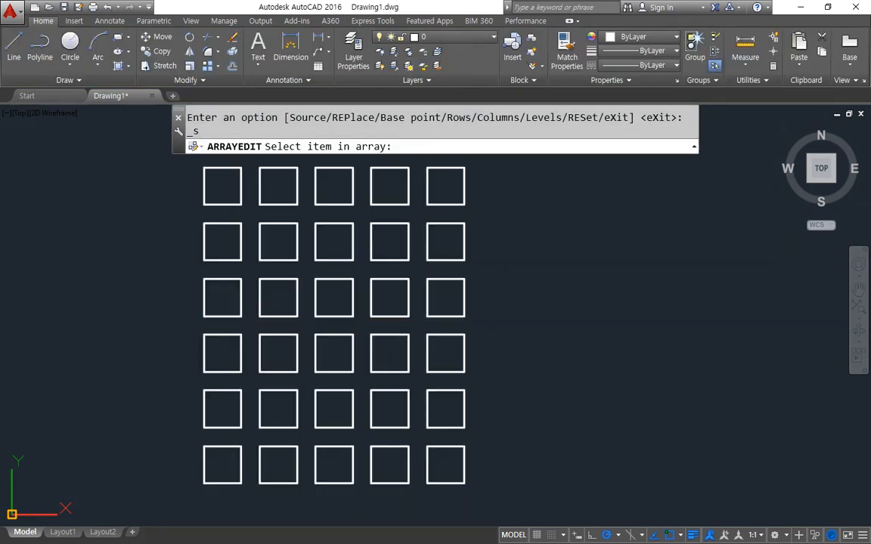
{"action": "left_click", "coordinate": [241, 388]}
{"action": "left_click", "coordinate": [491, 291]}
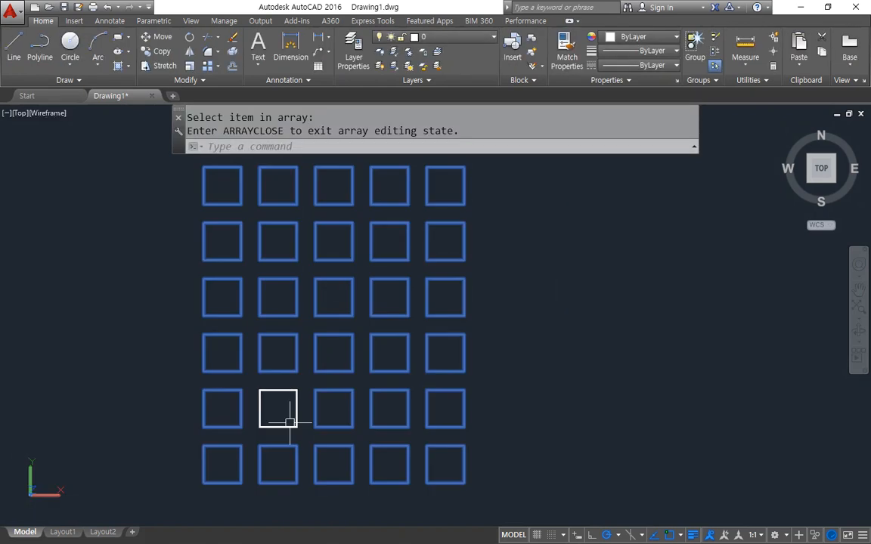
Draw a circle inside the source square and save the changes to the array
{"action": "type", "text": "c"}
{"action": "key", "text": "Return"}
{"action": "left_click", "coordinate": [277, 407]}
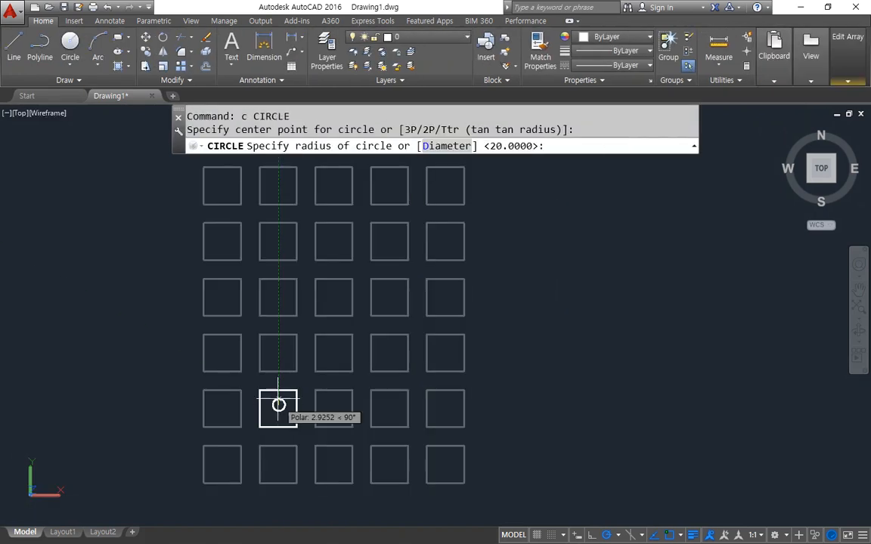
{"action": "key", "text": "Return"}
{"action": "mouse_move", "coordinate": [544, 443]}
{"action": "left_mouse_down"}
{"action": "mouse_move", "coordinate": [375, 499]}
{"action": "mouse_move", "coordinate": [215, 292]}
{"action": "mouse_move", "coordinate": [356, 433]}
{"action": "mouse_move", "coordinate": [384, 474]}
{"action": "left_mouse_up"}
{"action": "key", "text": "Escape"}
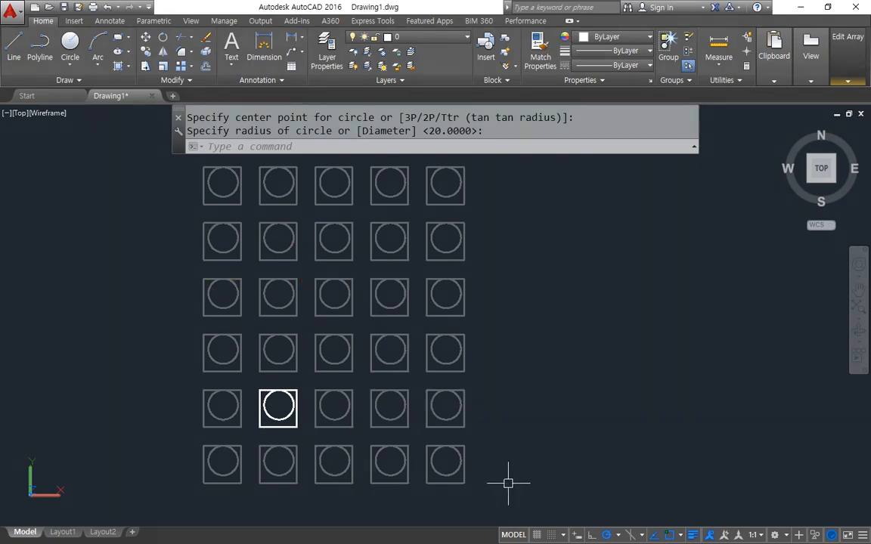
{"action": "mouse_move", "coordinate": [845, 45]}
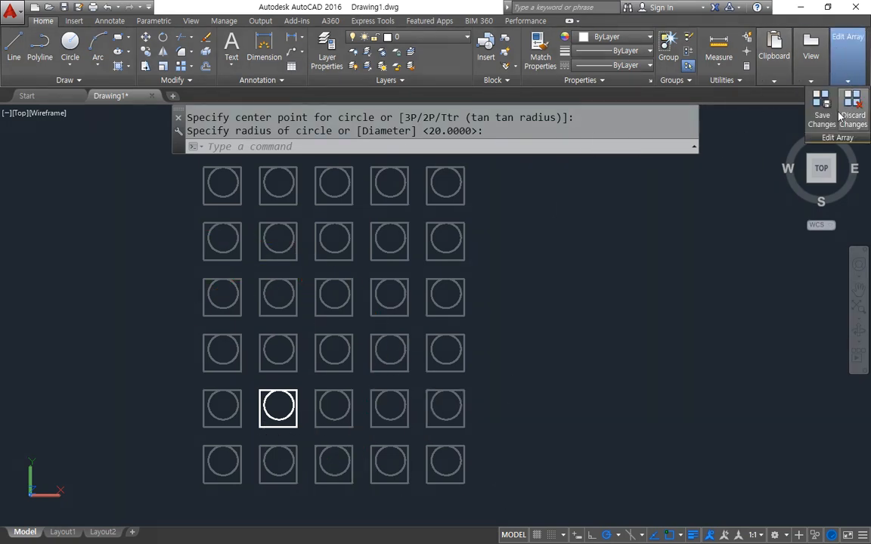
{"action": "left_click", "coordinate": [822, 106]}
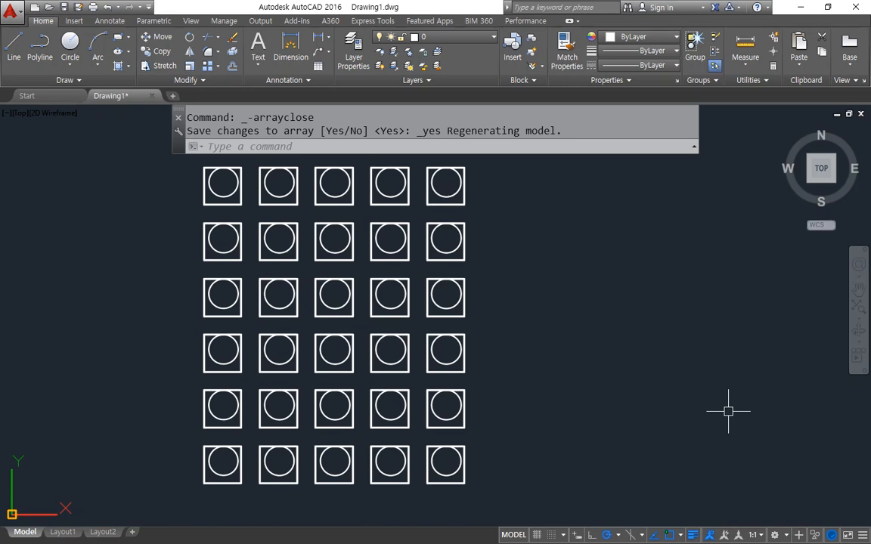
Look up the Explode command in the Notepad notes, return to AutoCAD and explode the array into separate objects
{"action": "left_click", "coordinate": [449, 235]}
{"action": "left_click", "coordinate": [306, 377]}
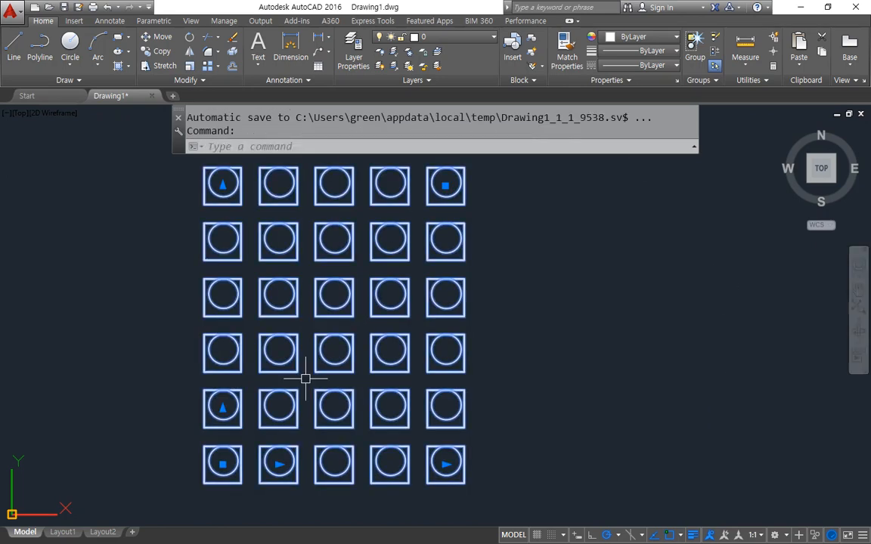
{"action": "key", "text": "alt+Tab"}
{"action": "scroll", "coordinate": [318, 359], "scroll_direction": "down", "scroll_amount": 2}
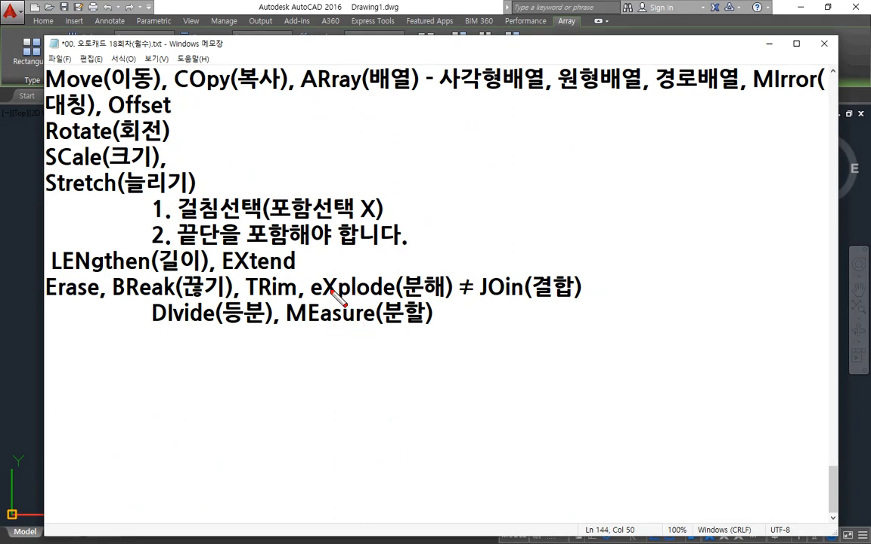
{"action": "left_click_drag", "start_coordinate": [311, 299], "coordinate": [449, 300]}
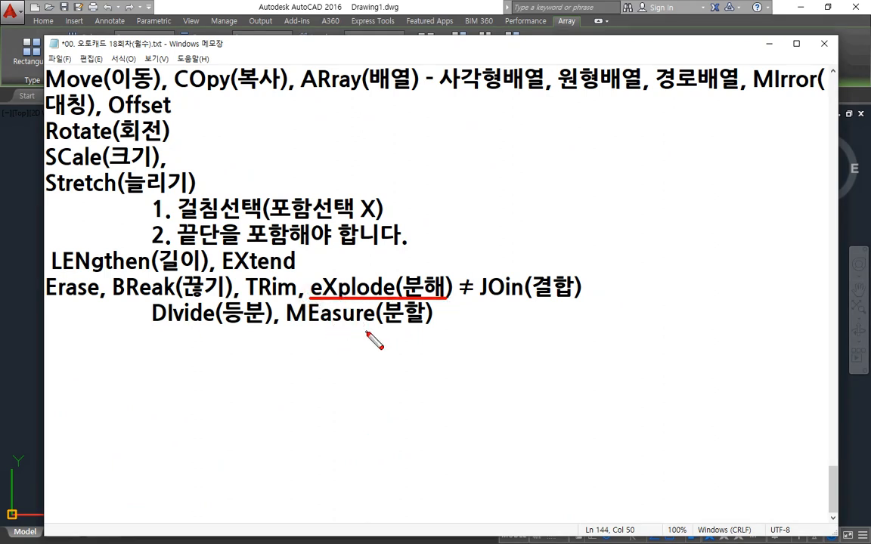
{"action": "key", "text": "Escape"}
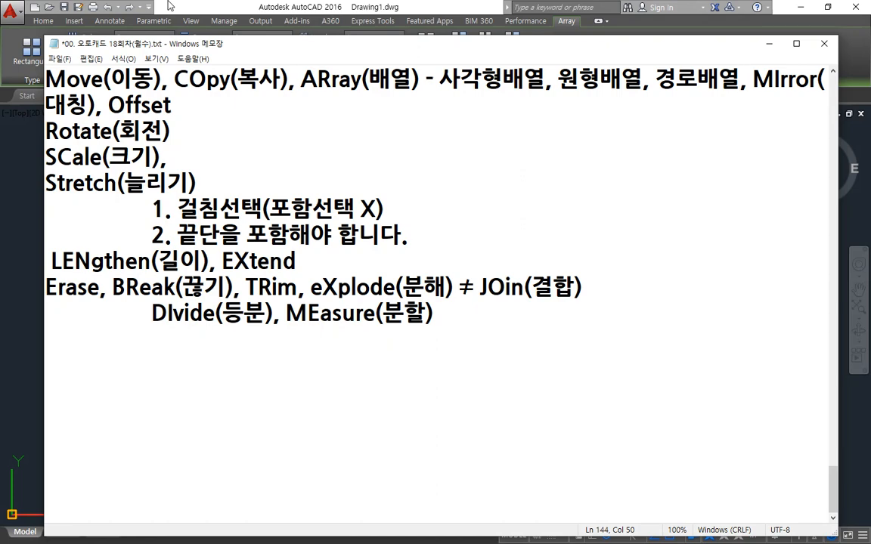
{"action": "left_click", "coordinate": [159, 6]}
{"action": "type", "text": "x"}
{"action": "key", "text": "Return"}
Erase the circle and square in the third column, third row from the top, and the pair diagonally below in the second column
{"action": "left_click", "coordinate": [341, 311]}
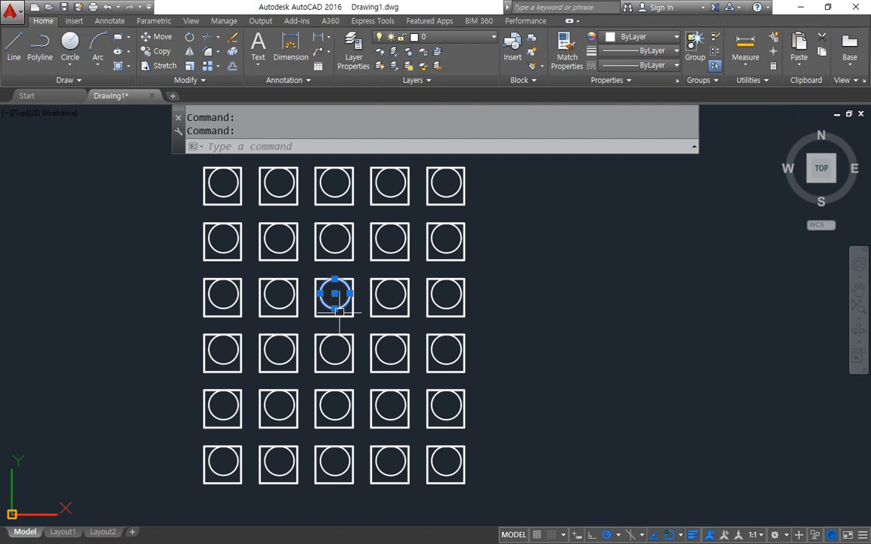
{"action": "left_click", "coordinate": [332, 326]}
{"action": "left_click", "coordinate": [319, 304]}
{"action": "type", "text": "e"}
{"action": "key", "text": "Return"}
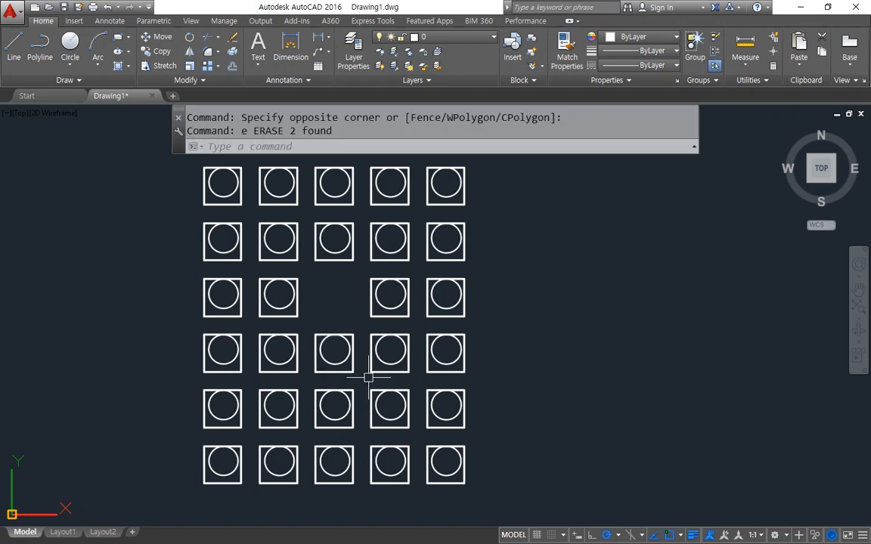
{"action": "left_click", "coordinate": [280, 374]}
{"action": "type", "text": "e"}
{"action": "key", "text": "Return"}
Select a circle and a neighbouring square with its circle in the exploded array to check that the items are separate objects
{"action": "mouse_move", "coordinate": [332, 147]}
{"action": "left_mouse_down"}
{"action": "mouse_move", "coordinate": [143, 306]}
{"action": "mouse_move", "coordinate": [527, 318]}
{"action": "mouse_move", "coordinate": [288, 148]}
{"action": "left_mouse_up"}
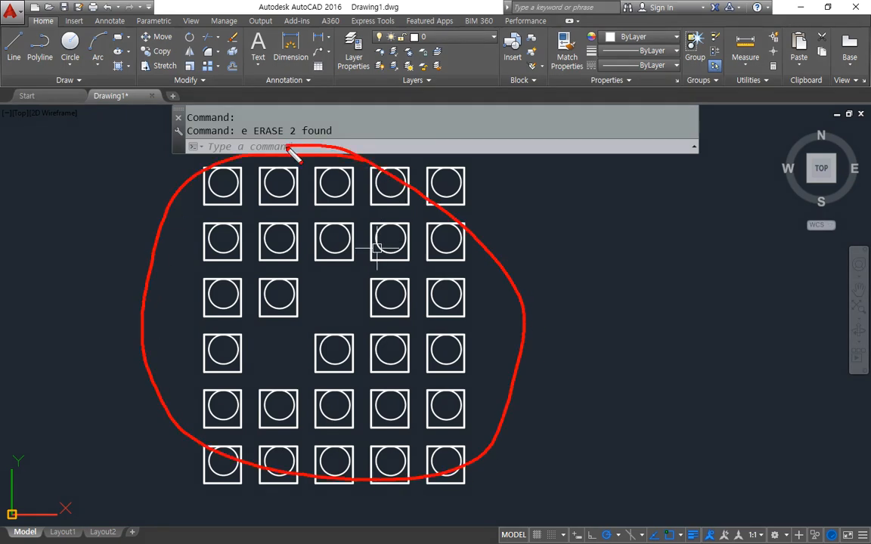
{"action": "key", "text": "Escape"}
{"action": "left_click", "coordinate": [325, 251]}
{"action": "left_click", "coordinate": [324, 272]}
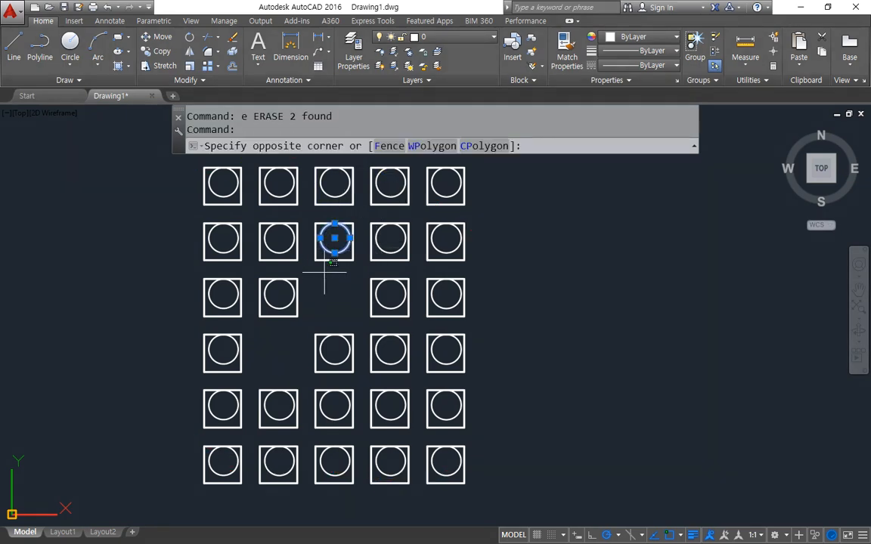
{"action": "left_click", "coordinate": [280, 306]}
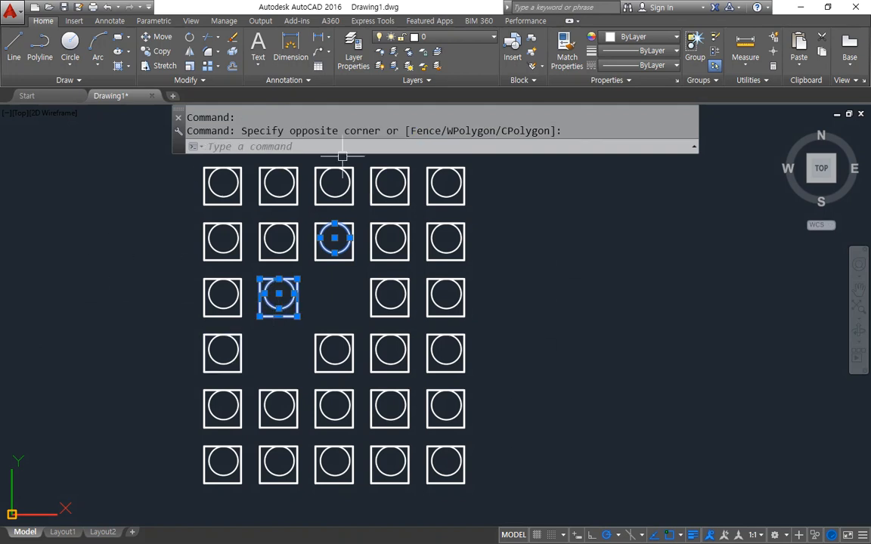
Undo back to the associative array of squares with four columns and three rows, and erase the whole array
{"action": "key", "text": "Escape"}
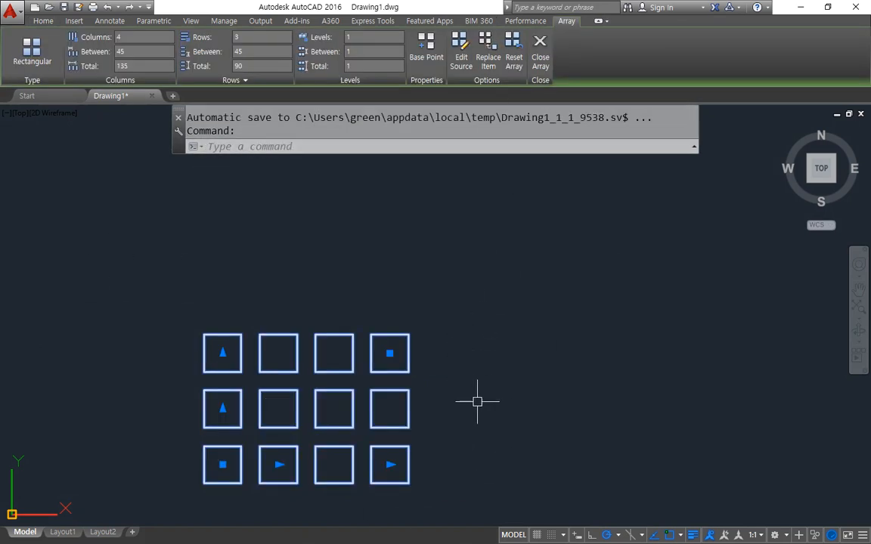
{"action": "left_click", "coordinate": [471, 415]}
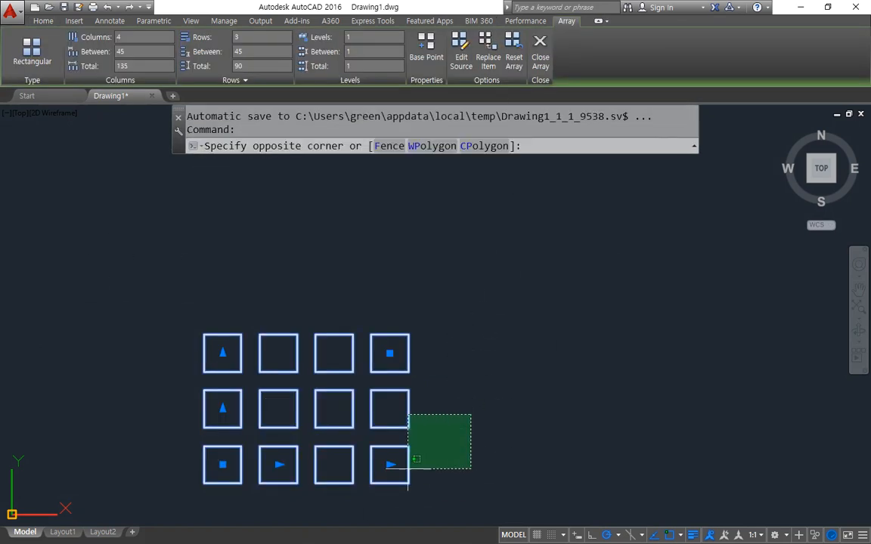
{"action": "left_click", "coordinate": [182, 492]}
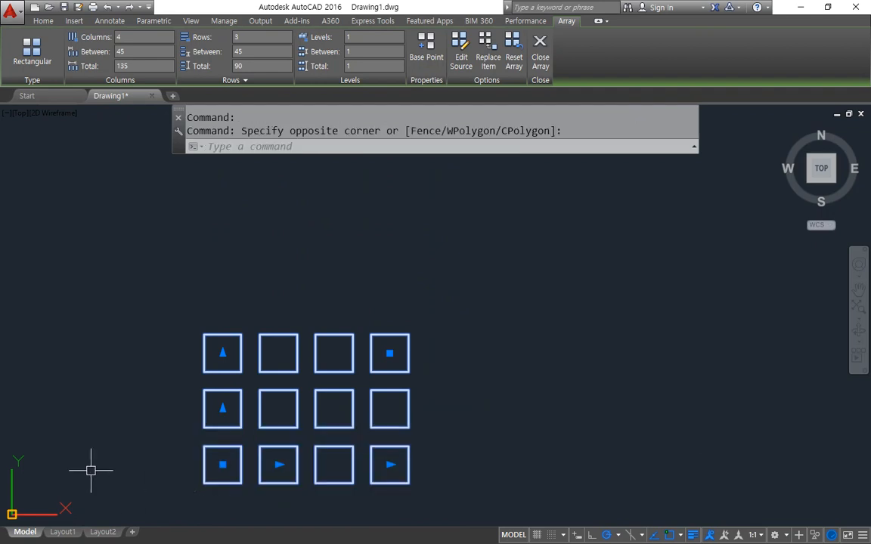
{"action": "key", "text": "Escape"}
{"action": "left_click", "coordinate": [431, 493]}
{"action": "left_click", "coordinate": [192, 340]}
{"action": "type", "text": "e"}
{"action": "key", "text": "Return"}
Draw a circle of radius 50 in the middle of the empty drawing area
{"action": "type", "text": "z"}
{"action": "key", "text": "Return"}
{"action": "type", "text": "a"}
{"action": "key", "text": "Return"}
{"action": "type", "text": "c"}
{"action": "key", "text": "Return"}
{"action": "left_click", "coordinate": [375, 329]}
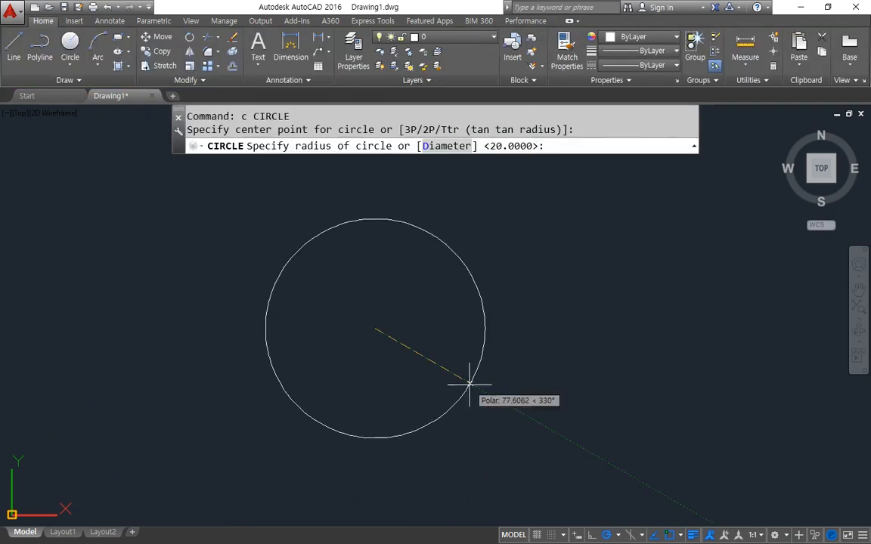
{"action": "type", "text": "50"}
{"action": "key", "text": "Return"}
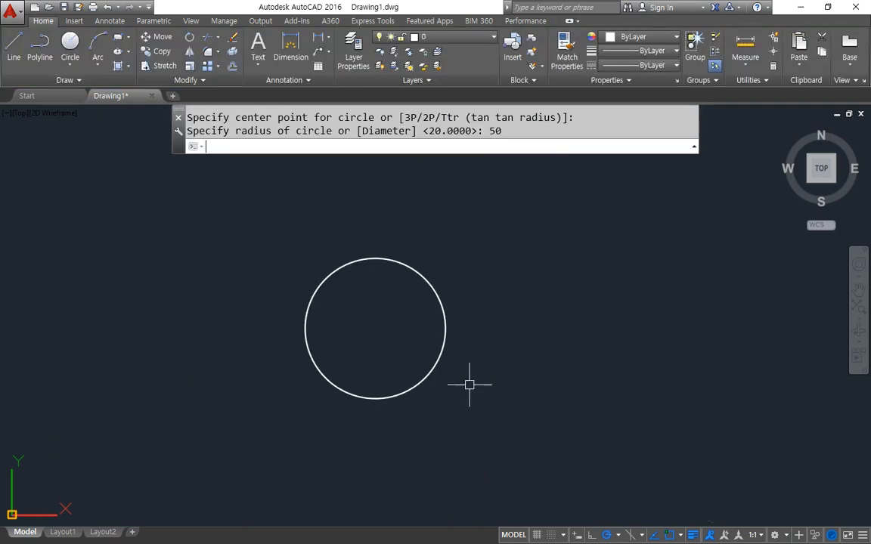
Draw a rectangle 30 wide and 20 high in the free space to the upper left of the circle
{"action": "type", "text": "rec"}
{"action": "key", "text": "Return"}
{"action": "left_click", "coordinate": [258, 263]}
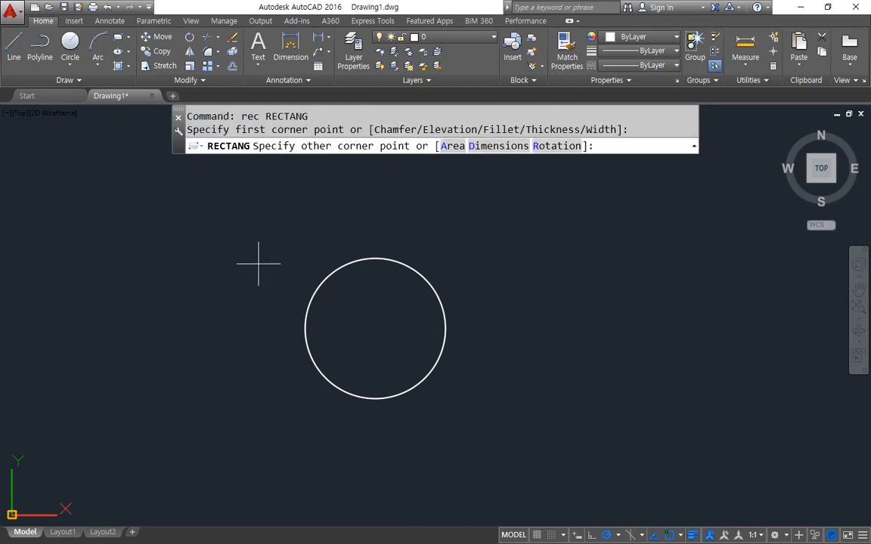
{"action": "type", "text": "@30,"}
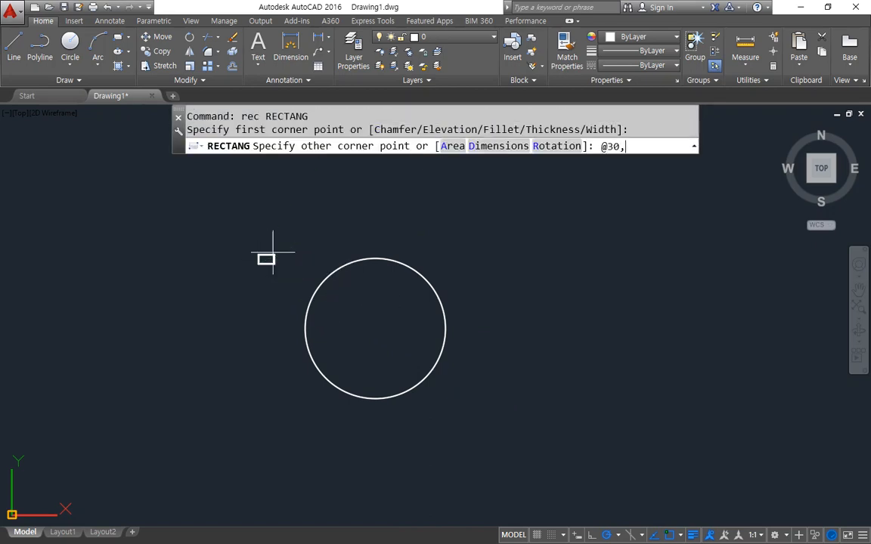
{"action": "type", "text": "20"}
{"action": "key", "text": "Return"}
{"action": "scroll", "coordinate": [317, 237], "scroll_direction": "up", "scroll_amount": 4}
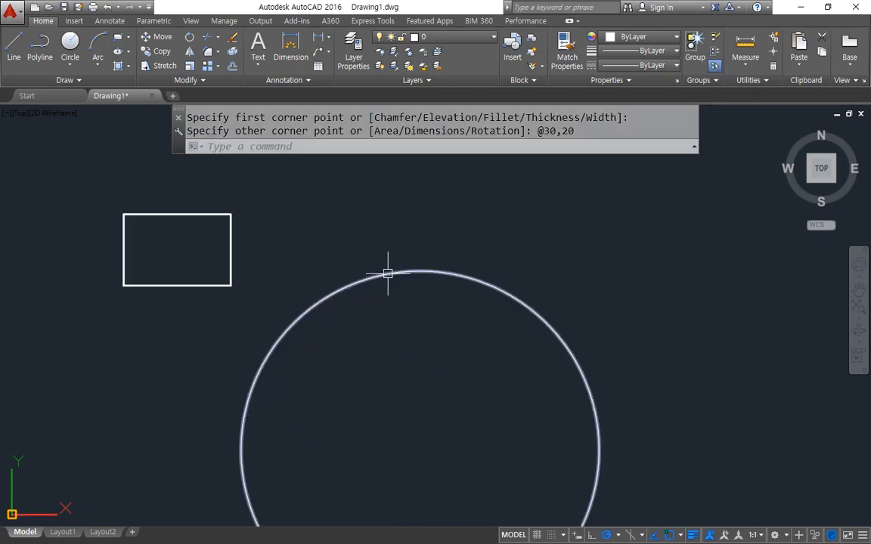
{"action": "middle_click_drag", "start_coordinate": [327, 249], "coordinate": [347, 251]}
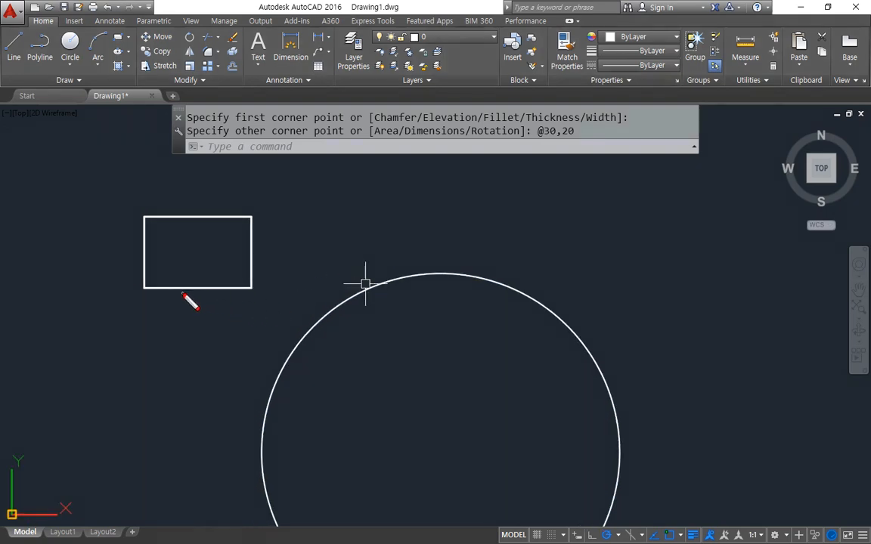
{"action": "mouse_move", "coordinate": [192, 278]}
{"action": "left_mouse_down"}
{"action": "mouse_move", "coordinate": [198, 301]}
{"action": "mouse_move", "coordinate": [205, 280]}
{"action": "left_mouse_up"}
{"action": "mouse_move", "coordinate": [436, 257]}
{"action": "left_mouse_down"}
{"action": "mouse_move", "coordinate": [430, 280]}
{"action": "mouse_move", "coordinate": [454, 273]}
{"action": "left_mouse_up"}
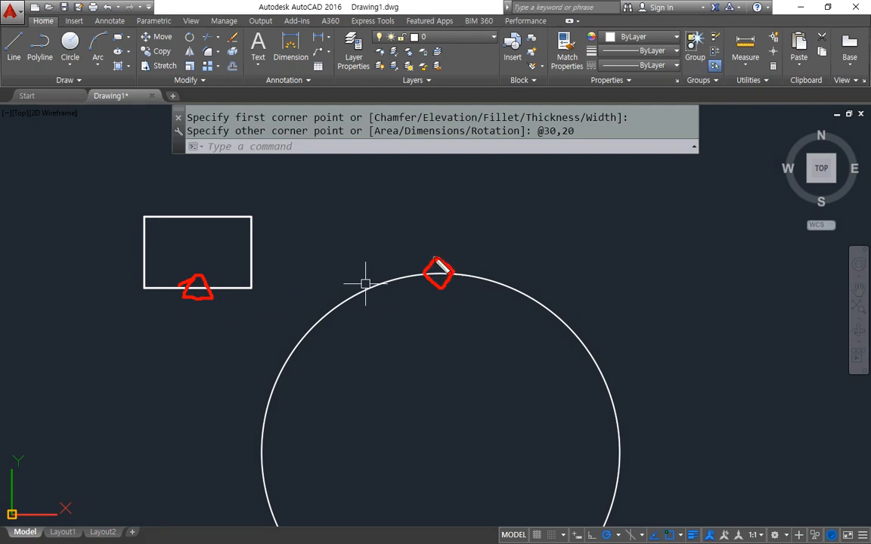
{"action": "key", "text": "Escape"}
Move the rectangle from the midpoint of its bottom edge onto the circle's top quadrant point
{"action": "type", "text": "m"}
{"action": "key", "text": "Return"}
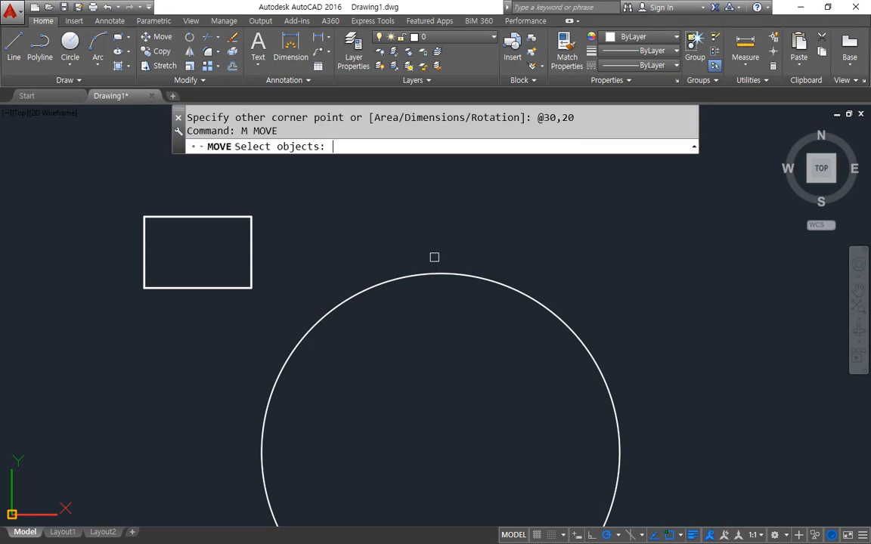
{"action": "left_click", "coordinate": [249, 242]}
{"action": "key", "text": "Return"}
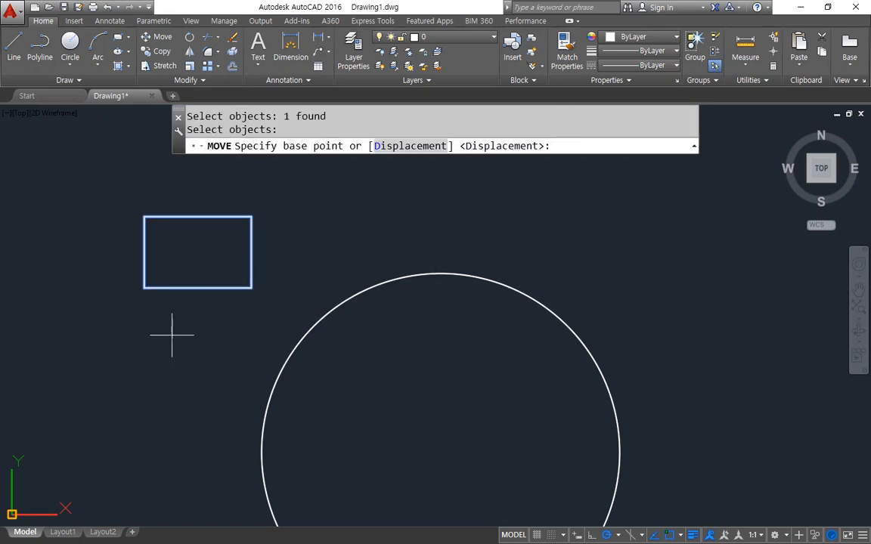
{"action": "type", "text": "mid"}
{"action": "key", "text": "Return"}
{"action": "left_click", "coordinate": [198, 287]}
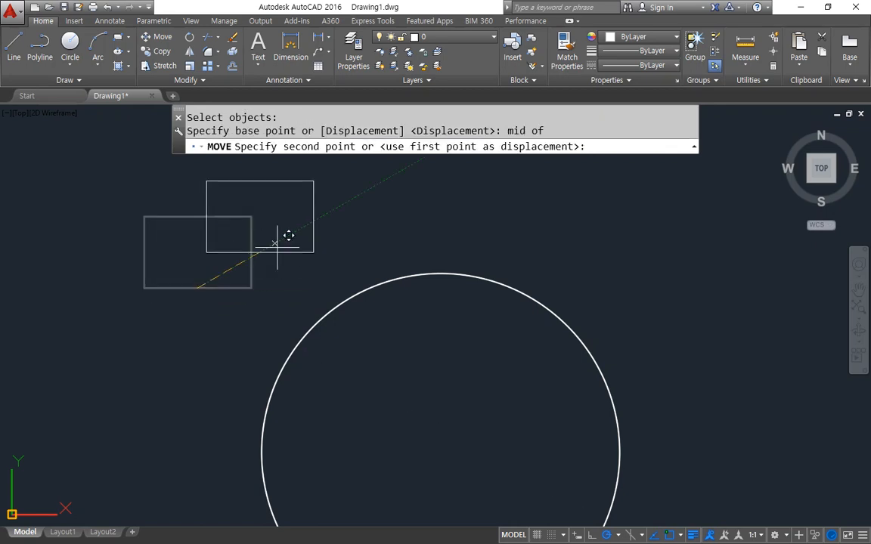
{"action": "type", "text": "qua"}
{"action": "key", "text": "Return"}
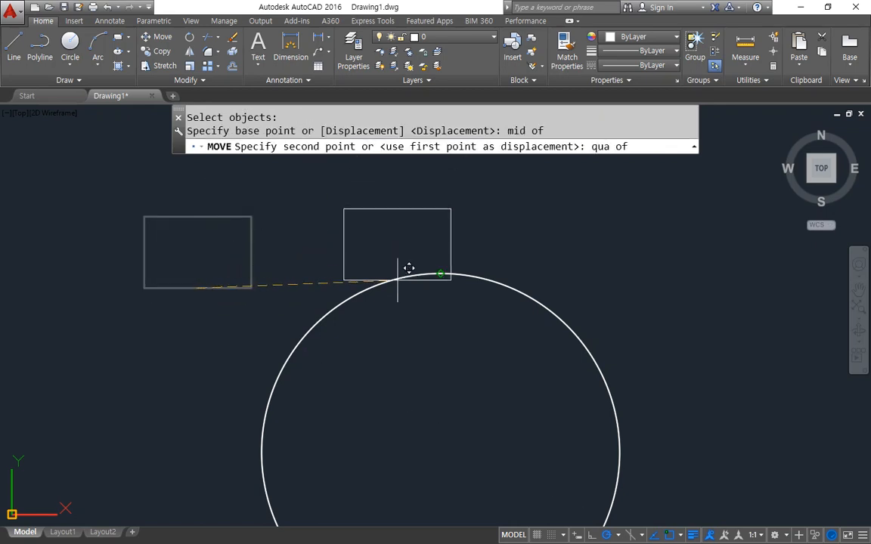
{"action": "left_click", "coordinate": [403, 273]}
{"action": "scroll", "coordinate": [413, 381], "scroll_direction": "down", "scroll_amount": 2}
{"action": "middle_click_drag", "start_coordinate": [414, 375], "coordinate": [379, 301]}
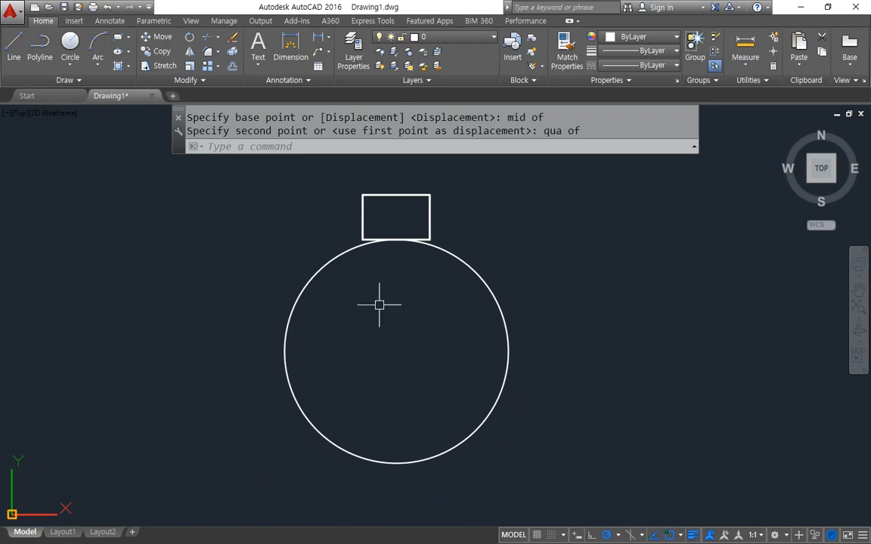
Start a polar array of the rectangle, using the circle's centre as the array's center point
{"action": "mouse_move", "coordinate": [371, 207]}
{"action": "left_mouse_down"}
{"action": "mouse_move", "coordinate": [237, 366]}
{"action": "mouse_move", "coordinate": [446, 514]}
{"action": "mouse_move", "coordinate": [501, 245]}
{"action": "mouse_move", "coordinate": [499, 257]}
{"action": "mouse_move", "coordinate": [547, 233]}
{"action": "left_mouse_up"}
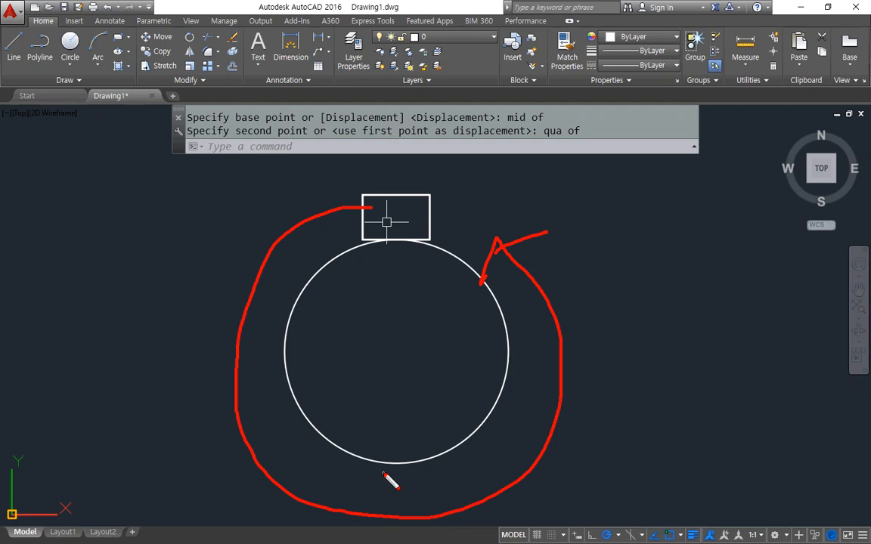
{"action": "key", "text": "Escape"}
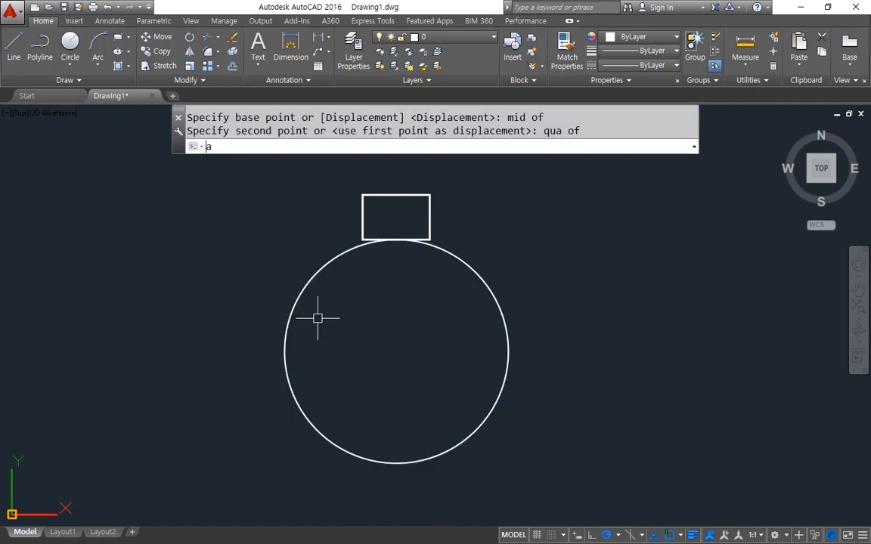
{"action": "left_click", "coordinate": [217, 66]}
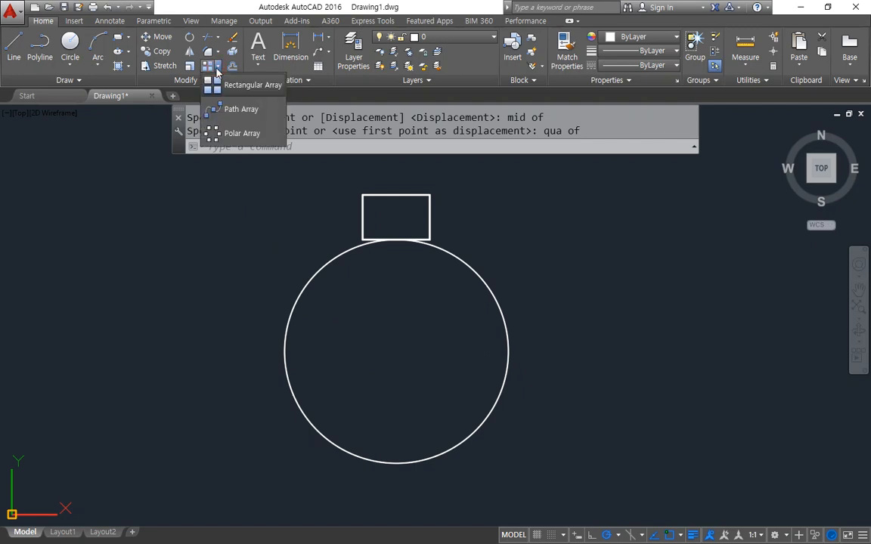
{"action": "left_click", "coordinate": [215, 134]}
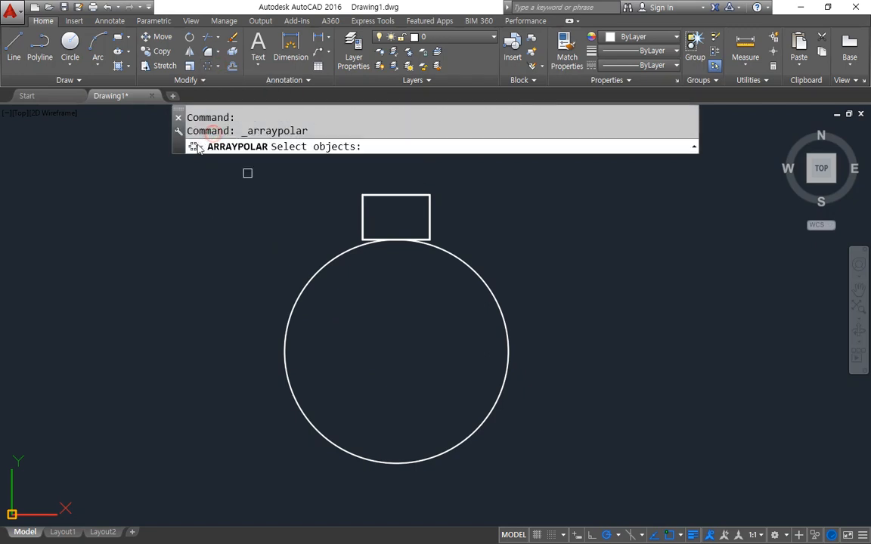
{"action": "left_click", "coordinate": [385, 197]}
{"action": "key", "text": "Return"}
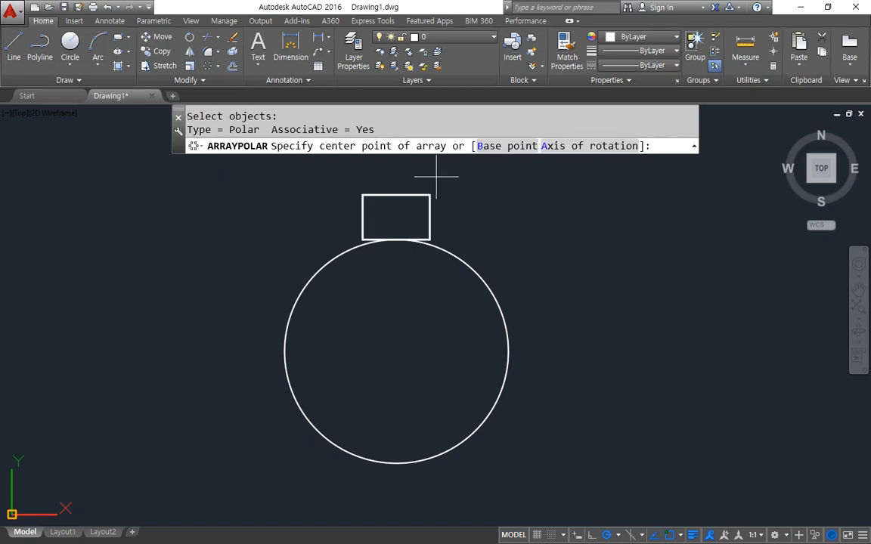
{"action": "left_click_drag", "start_coordinate": [327, 158], "coordinate": [441, 158]}
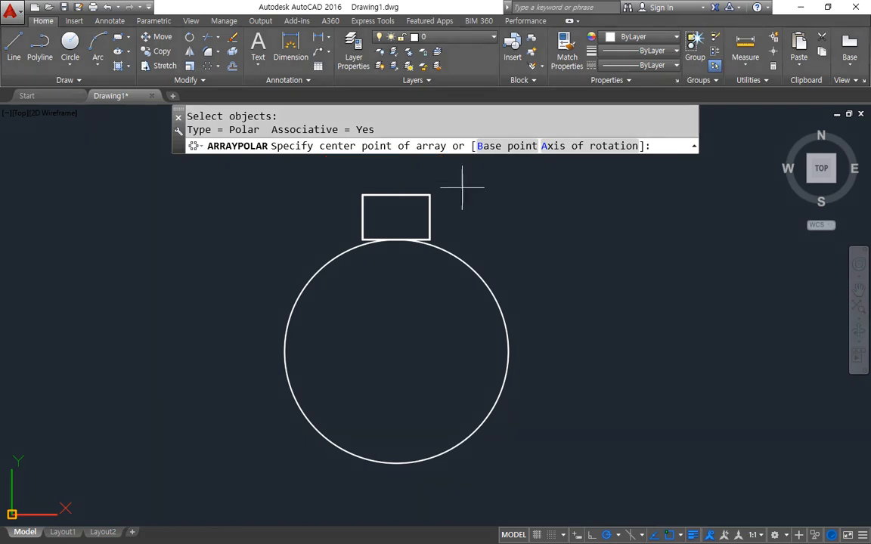
{"action": "left_click", "coordinate": [481, 278]}
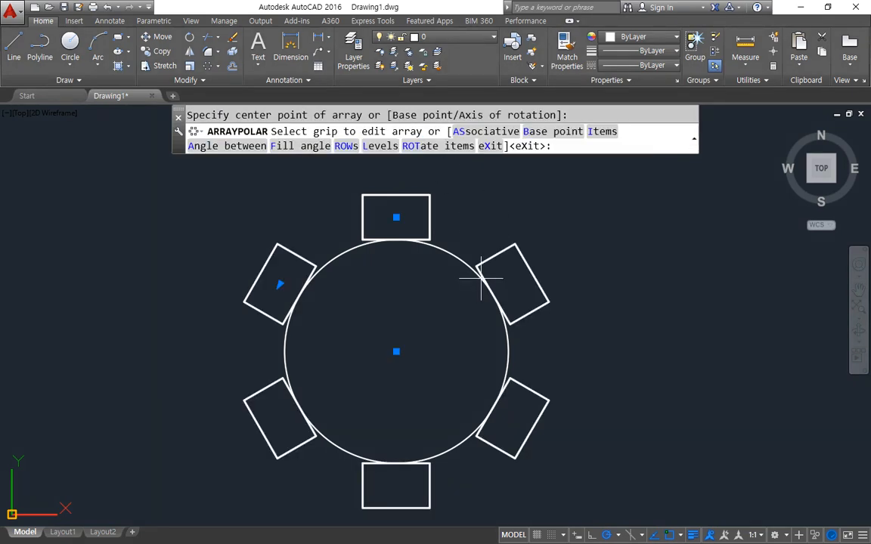
{"action": "mouse_move", "coordinate": [388, 221]}
{"action": "left_mouse_down"}
{"action": "mouse_move", "coordinate": [370, 224]}
{"action": "mouse_move", "coordinate": [283, 308]}
{"action": "mouse_move", "coordinate": [360, 473]}
{"action": "mouse_move", "coordinate": [521, 389]}
{"action": "mouse_move", "coordinate": [502, 311]}
{"action": "mouse_move", "coordinate": [544, 314]}
{"action": "left_mouse_up"}
{"action": "left_click_drag", "start_coordinate": [74, 46], "coordinate": [141, 43]}
{"action": "key", "text": "e"}
{"action": "left_click_drag", "start_coordinate": [74, 61], "coordinate": [165, 58]}
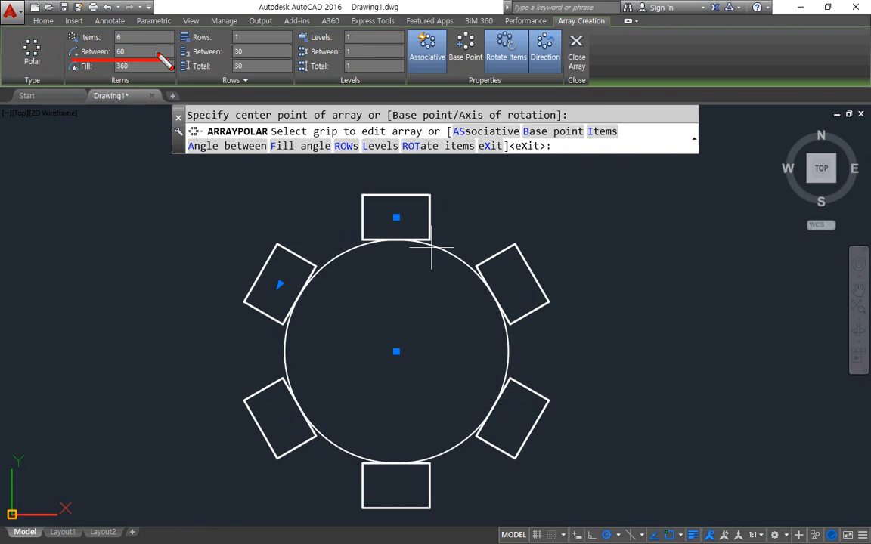
{"action": "key", "text": "Escape"}
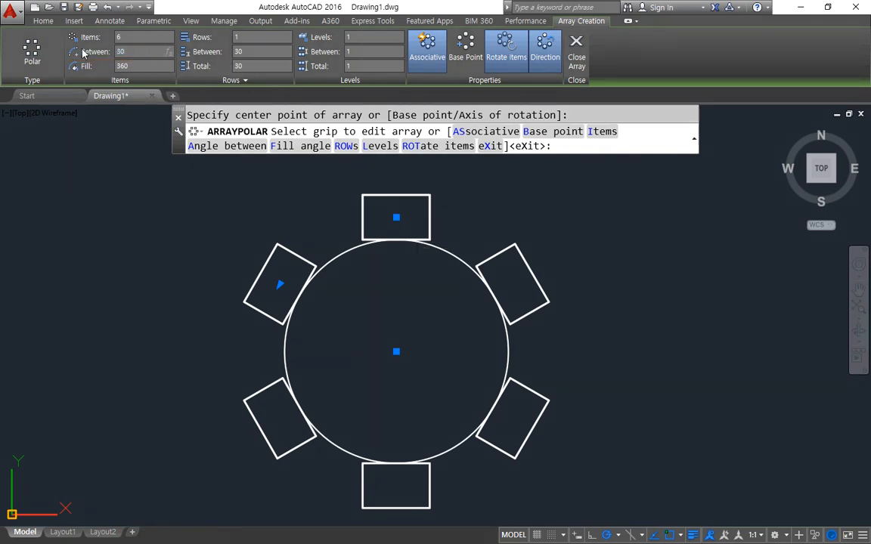
Set the polar array to 12 items with 30 degrees between them and a fill angle of 360 degrees
{"action": "type", "text": "0"}
{"action": "key", "text": "Return"}
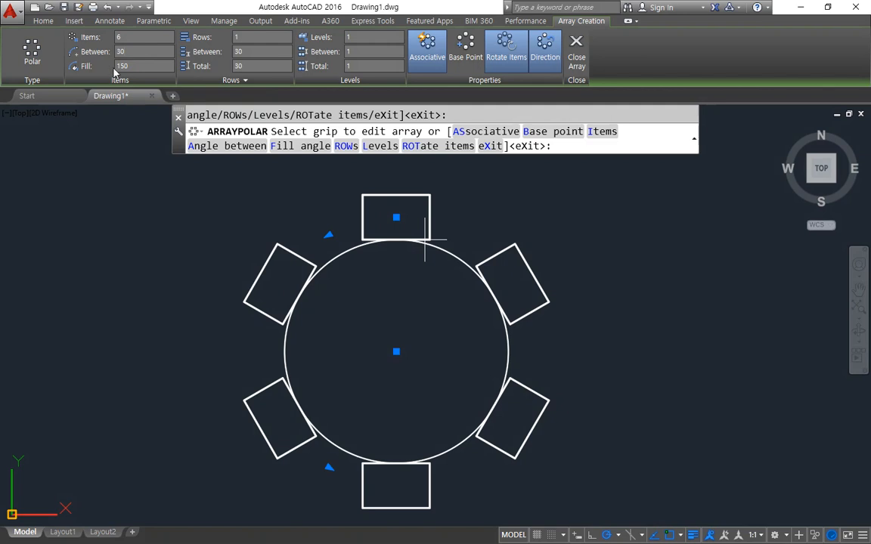
{"action": "left_click", "coordinate": [154, 67]}
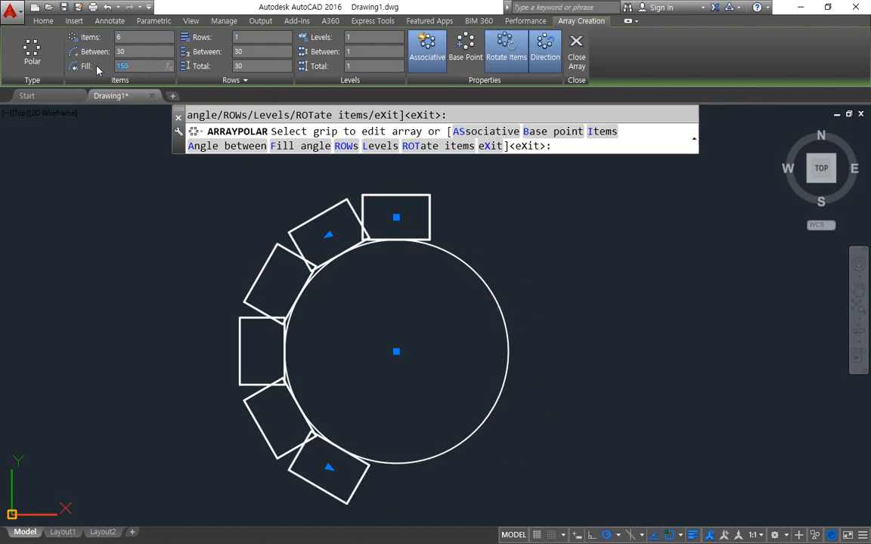
{"action": "key", "text": "Return"}
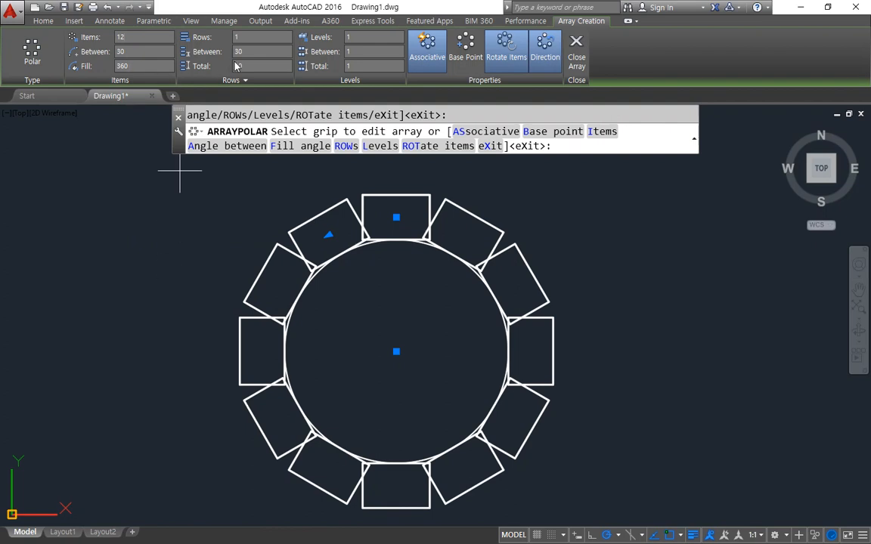
Set the polar array's number of rows to 3
{"action": "left_click", "coordinate": [250, 42]}
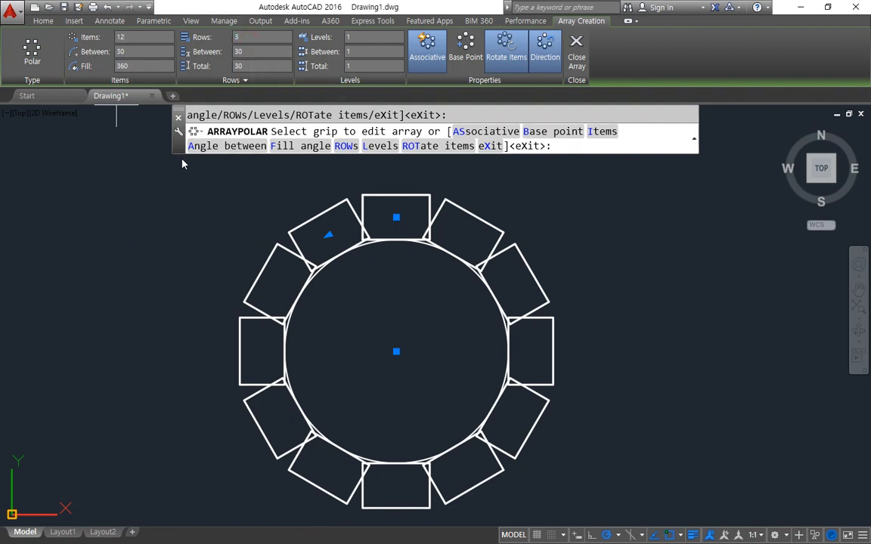
{"action": "key", "text": "Return"}
{"action": "scroll", "coordinate": [233, 331], "scroll_direction": "down", "scroll_amount": 3}
{"action": "scroll", "coordinate": [246, 352], "scroll_direction": "up", "scroll_amount": 2}
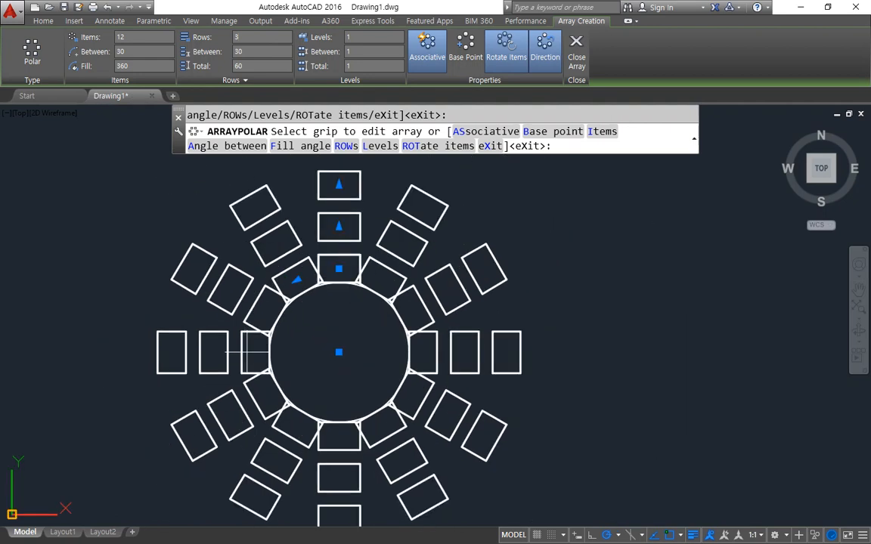
{"action": "left_click_drag", "start_coordinate": [254, 354], "coordinate": [162, 353]}
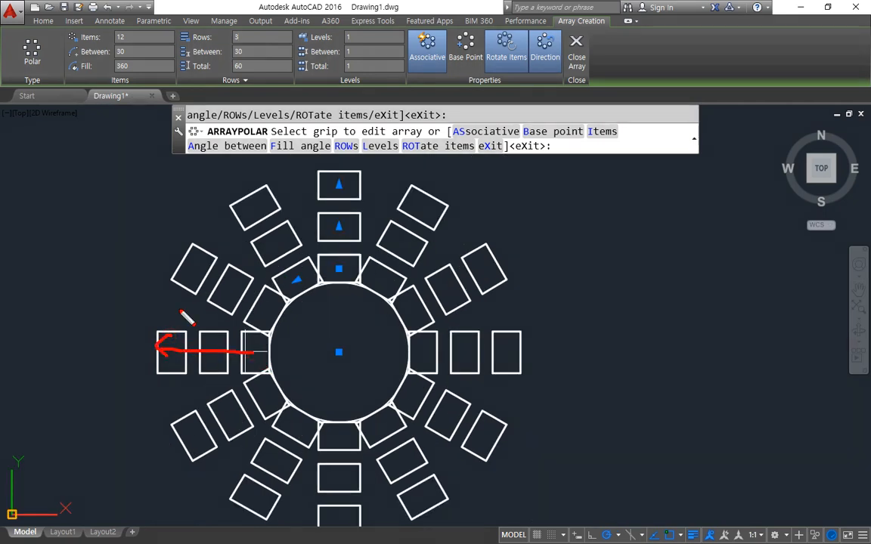
{"action": "left_click_drag", "start_coordinate": [371, 80], "coordinate": [382, 66]}
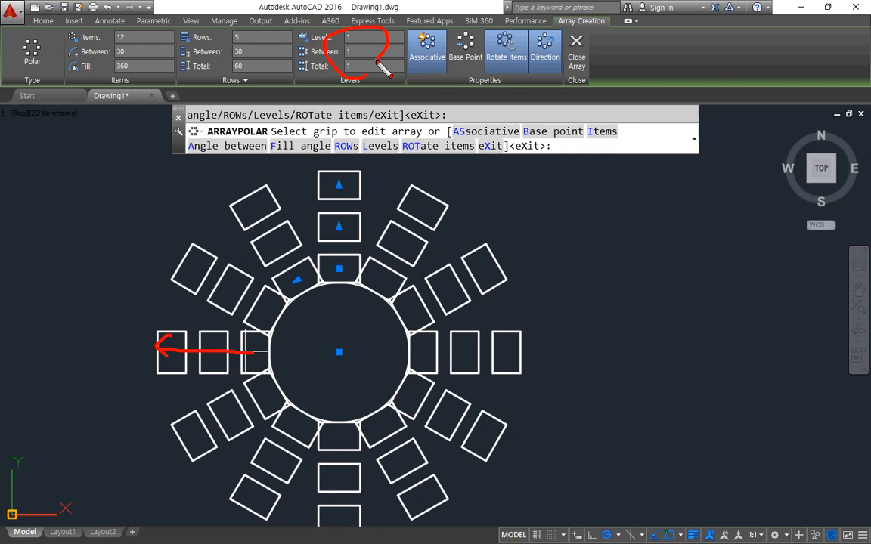
{"action": "key", "text": "Escape"}
{"action": "key", "text": "ctrl+2"}
{"action": "mouse_move", "coordinate": [452, 90]}
{"action": "left_mouse_down"}
{"action": "mouse_move", "coordinate": [429, 24]}
{"action": "mouse_move", "coordinate": [455, 82]}
{"action": "left_mouse_up"}
{"action": "key", "text": "Escape"}
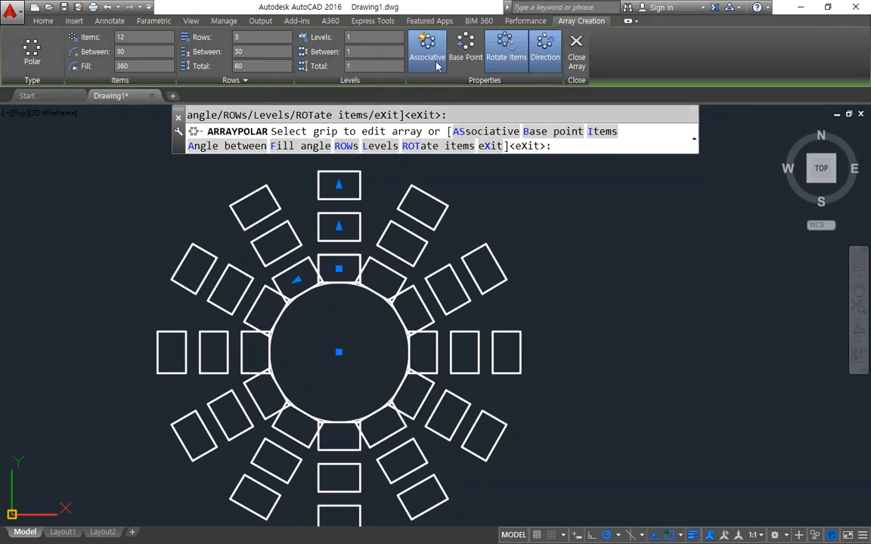
Make the polar array non-associative and turn off the rotation of its items
{"action": "left_click", "coordinate": [437, 64]}
{"action": "left_click_drag", "start_coordinate": [512, 75], "coordinate": [522, 72]}
{"action": "key", "text": "Escape"}
{"action": "left_click", "coordinate": [501, 53]}
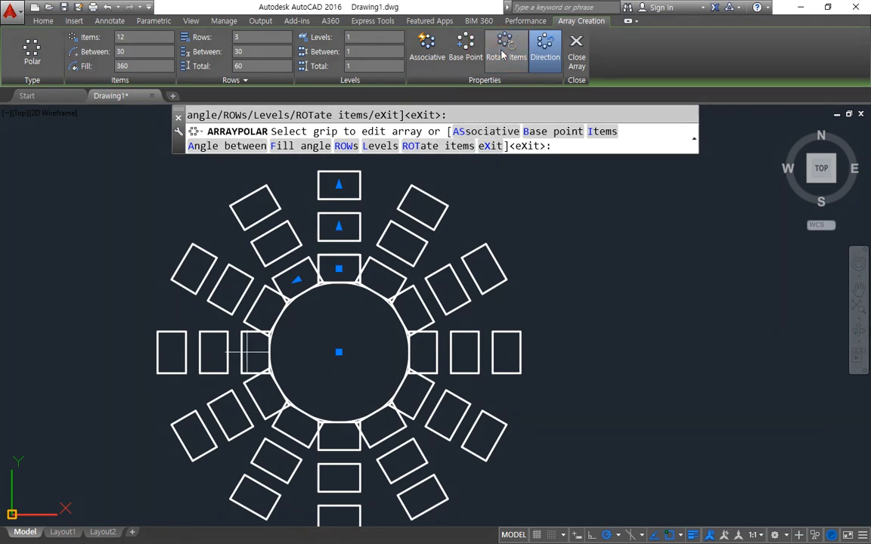
{"action": "left_click", "coordinate": [503, 55]}
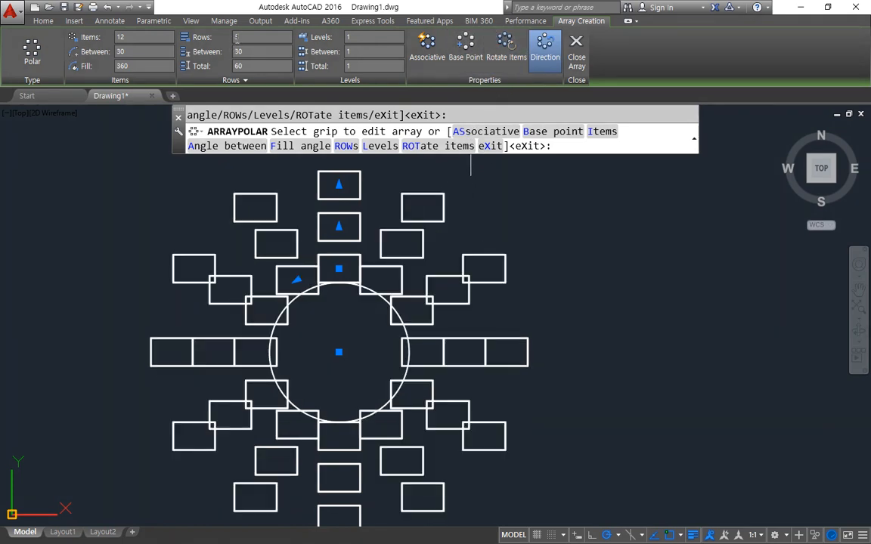
Reduce the polar array to 1 row and set its number of items to 6
{"action": "type", "text": "1"}
{"action": "key", "text": "Return"}
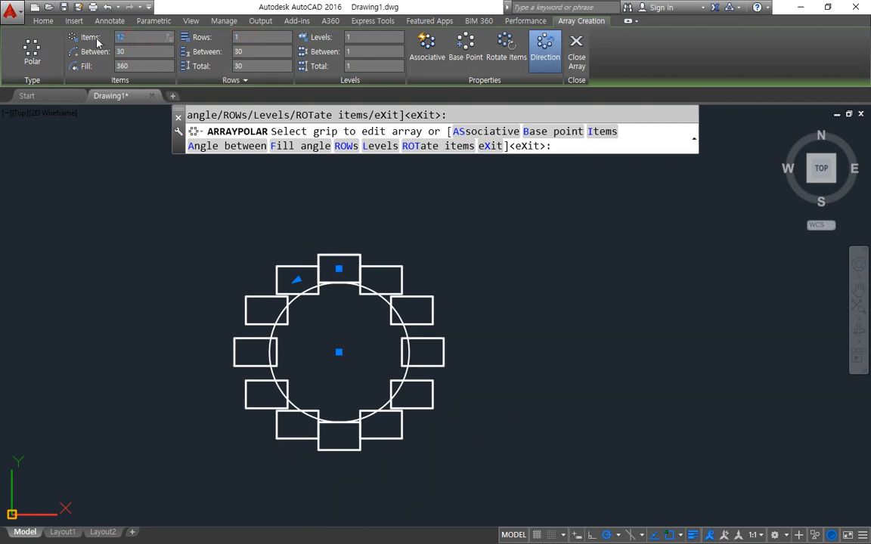
{"action": "type", "text": "6"}
{"action": "key", "text": "Return"}
{"action": "scroll", "coordinate": [350, 459], "scroll_direction": "up", "scroll_amount": 2}
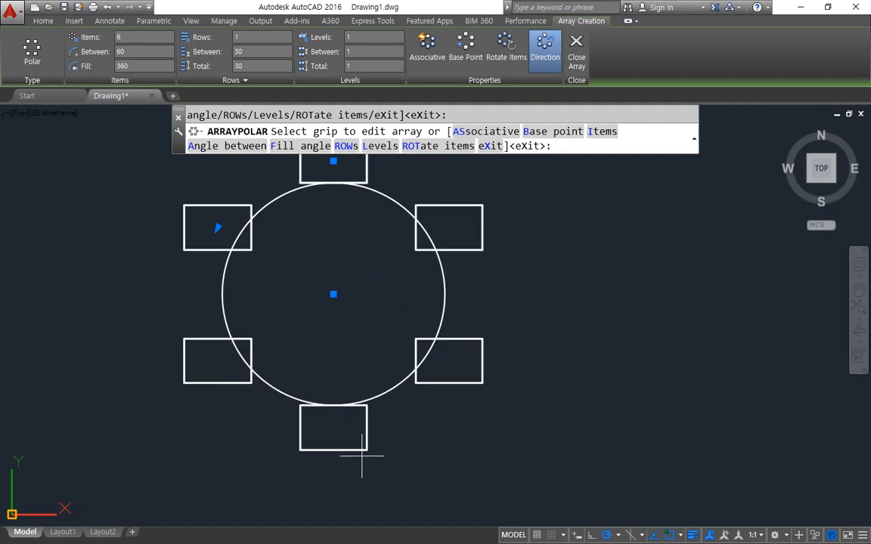
{"action": "mouse_move", "coordinate": [334, 161]}
{"action": "left_mouse_down"}
{"action": "mouse_move", "coordinate": [330, 262]}
{"action": "mouse_move", "coordinate": [317, 257]}
{"action": "left_mouse_up"}
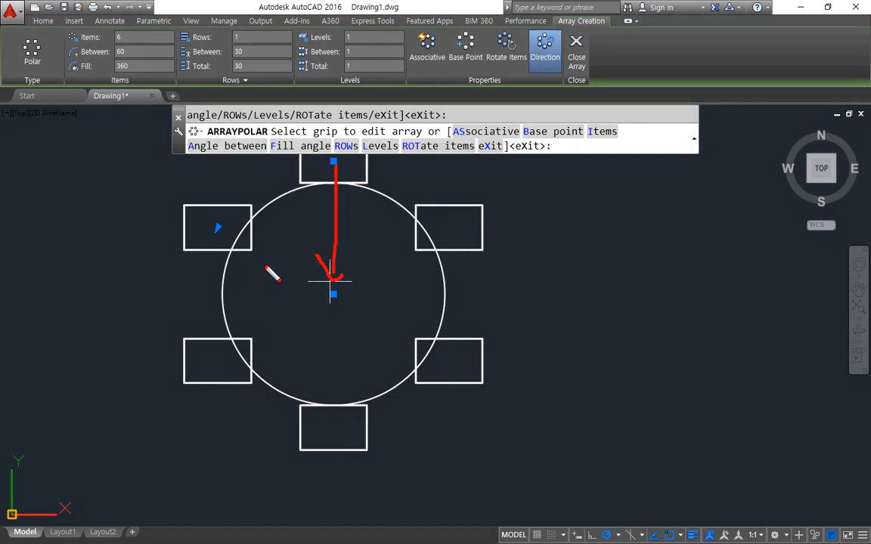
{"action": "left_click_drag", "start_coordinate": [215, 234], "coordinate": [225, 281]}
{"action": "mouse_move", "coordinate": [219, 361]}
{"action": "left_mouse_down"}
{"action": "mouse_move", "coordinate": [221, 414]}
{"action": "mouse_move", "coordinate": [245, 432]}
{"action": "left_mouse_up"}
{"action": "mouse_move", "coordinate": [331, 421]}
{"action": "left_mouse_down"}
{"action": "mouse_move", "coordinate": [331, 469]}
{"action": "mouse_move", "coordinate": [352, 482]}
{"action": "left_mouse_up"}
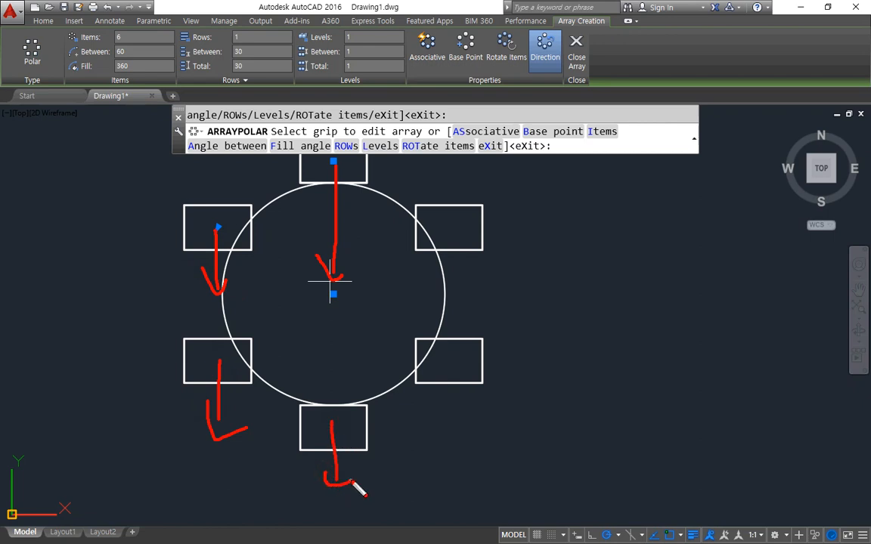
{"action": "key", "text": "Escape"}
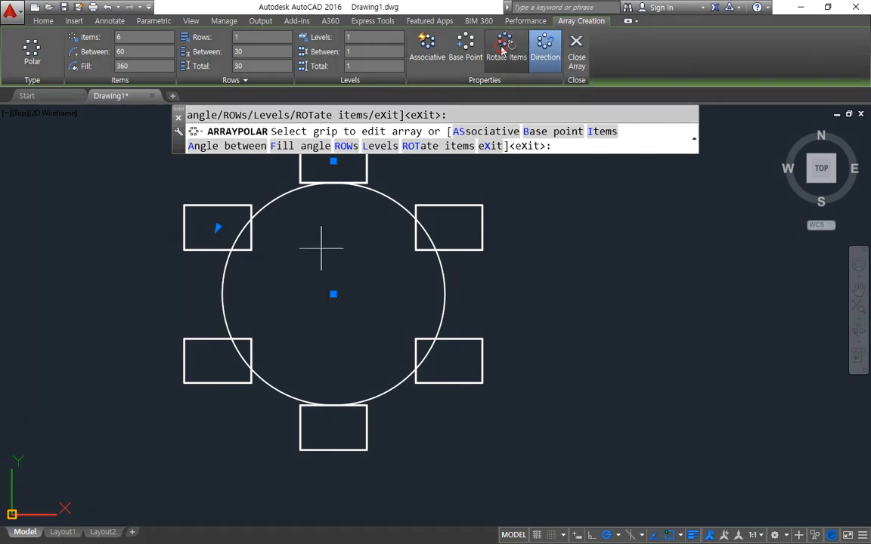
Turn item rotation back on so the rectangles face the circle's centre
{"action": "left_click", "coordinate": [507, 47]}
{"action": "mouse_move", "coordinate": [218, 229]}
{"action": "left_mouse_down"}
{"action": "mouse_move", "coordinate": [304, 266]}
{"action": "mouse_move", "coordinate": [307, 290]}
{"action": "left_mouse_up"}
{"action": "mouse_move", "coordinate": [221, 355]}
{"action": "left_mouse_down"}
{"action": "mouse_move", "coordinate": [298, 311]}
{"action": "mouse_move", "coordinate": [297, 333]}
{"action": "left_mouse_up"}
{"action": "left_click_drag", "start_coordinate": [341, 433], "coordinate": [323, 344]}
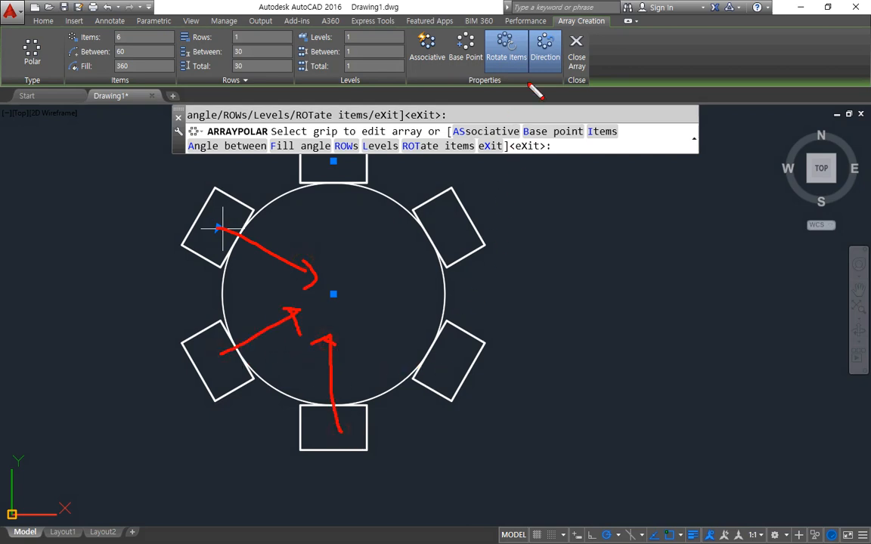
{"action": "key", "text": "Escape"}
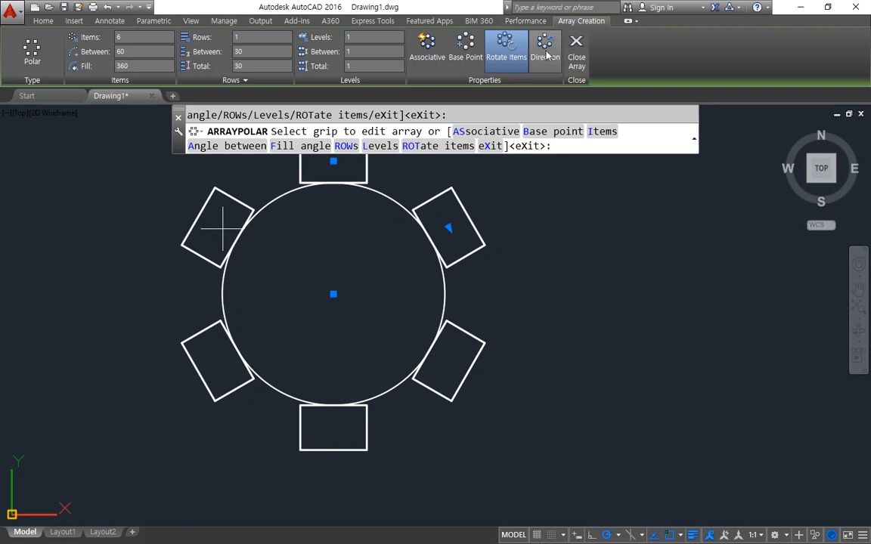
Try the opposite array direction, restore the counterclockwise direction, and finish the polar array
{"action": "left_click", "coordinate": [547, 57]}
{"action": "left_click", "coordinate": [548, 58]}
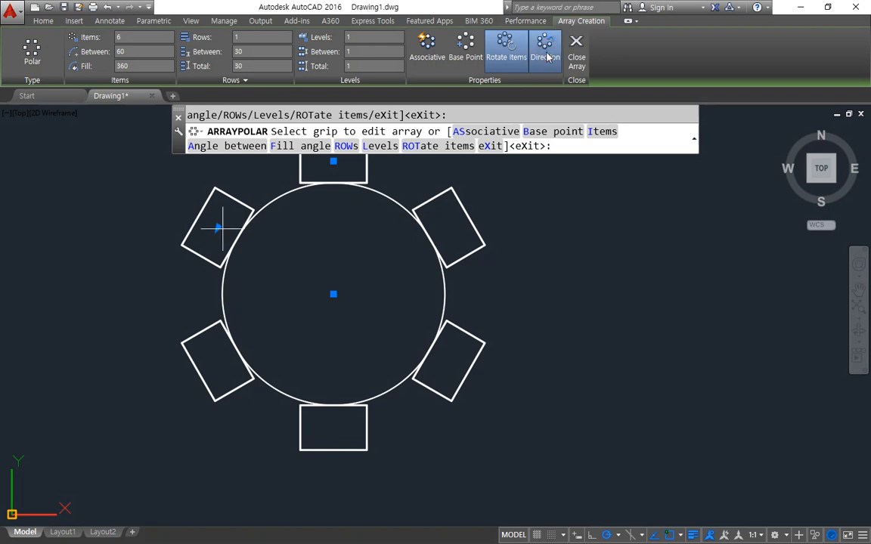
{"action": "left_click", "coordinate": [577, 49]}
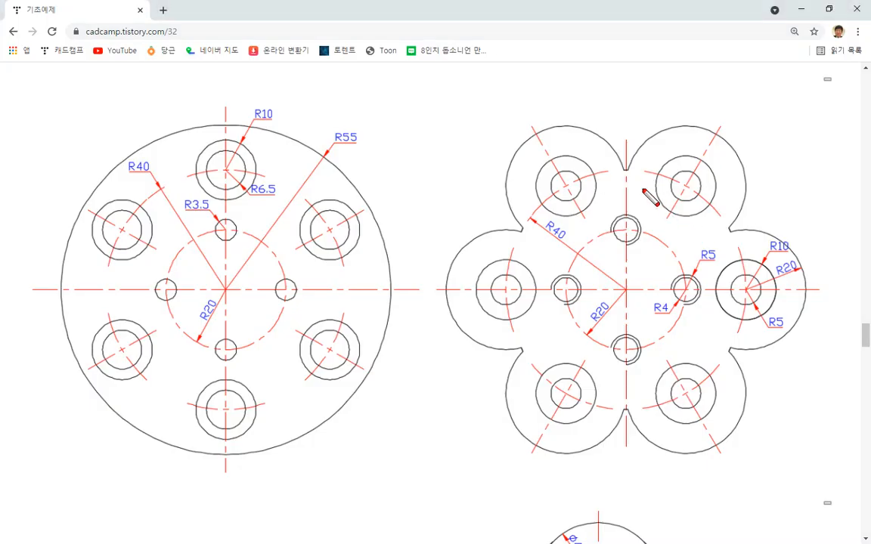
{"action": "mouse_move", "coordinate": [728, 226]}
{"action": "left_mouse_down"}
{"action": "mouse_move", "coordinate": [741, 175]}
{"action": "mouse_move", "coordinate": [700, 128]}
{"action": "mouse_move", "coordinate": [652, 133]}
{"action": "mouse_move", "coordinate": [635, 191]}
{"action": "mouse_move", "coordinate": [684, 226]}
{"action": "mouse_move", "coordinate": [716, 214]}
{"action": "left_mouse_up"}
{"action": "key", "text": "ctrl+z"}
{"action": "mouse_move", "coordinate": [632, 168]}
{"action": "left_mouse_down"}
{"action": "mouse_move", "coordinate": [620, 169]}
{"action": "mouse_move", "coordinate": [632, 171]}
{"action": "left_mouse_up"}
{"action": "key", "text": "ctrl+z"}
{"action": "mouse_move", "coordinate": [618, 174]}
{"action": "left_mouse_down"}
{"action": "mouse_move", "coordinate": [644, 149]}
{"action": "mouse_move", "coordinate": [726, 139]}
{"action": "mouse_move", "coordinate": [741, 201]}
{"action": "mouse_move", "coordinate": [725, 227]}
{"action": "left_mouse_up"}
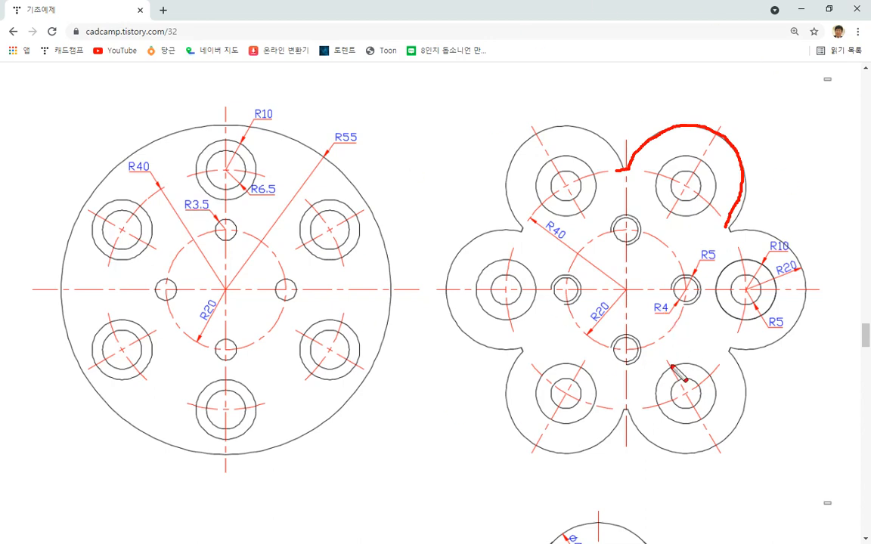
{"action": "key", "text": "Escape"}
Switch back to AutoCAD, erase the circle with its arrayed rectangles, and zoom to all
{"action": "mouse_move", "coordinate": [588, 10]}
{"action": "left_mouse_down"}
{"action": "mouse_move", "coordinate": [494, 19]}
{"action": "mouse_move", "coordinate": [0, 23]}
{"action": "left_mouse_up"}
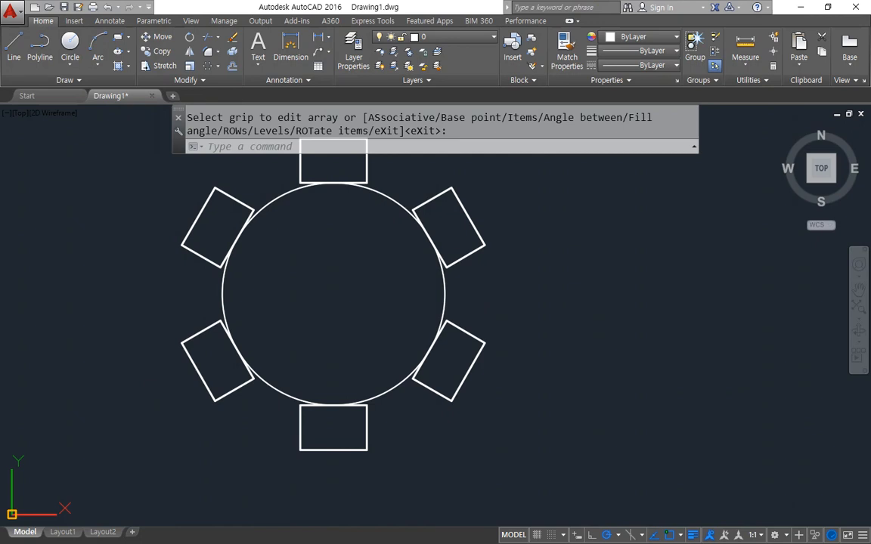
{"action": "scroll", "coordinate": [559, 420], "scroll_direction": "down", "scroll_amount": 4}
{"action": "left_click", "coordinate": [583, 472]}
{"action": "left_click", "coordinate": [310, 257]}
{"action": "type", "text": "e"}
{"action": "key", "text": "Return"}
{"action": "type", "text": "z"}
{"action": "key", "text": "Return"}
{"action": "type", "text": "a"}
{"action": "key", "text": "Return"}
{"action": "type", "text": "xl;"}
{"action": "key", "text": "Escape"}
{"action": "key", "text": "Escape"}
Draw four construction lines through one common point at 0, 60, 90 and 120 degrees
{"action": "type", "text": "xl"}
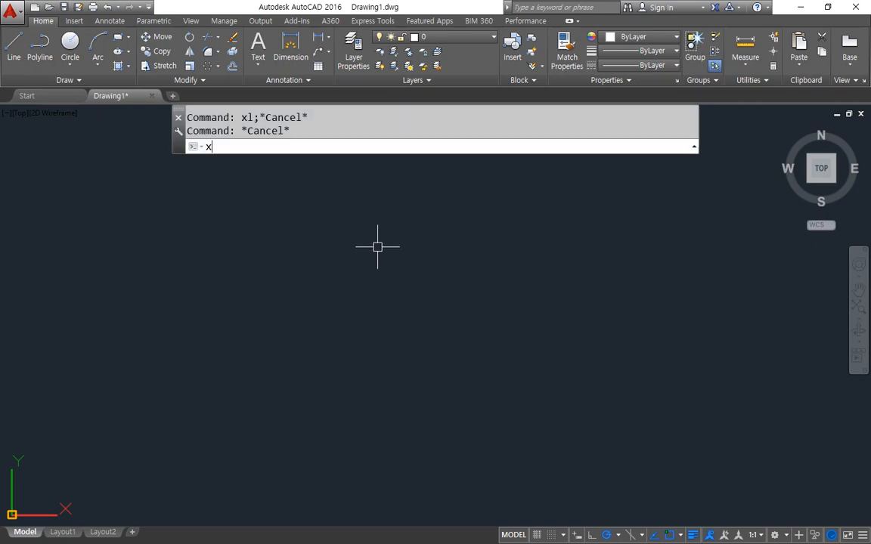
{"action": "key", "text": "Return"}
{"action": "left_click", "coordinate": [412, 335]}
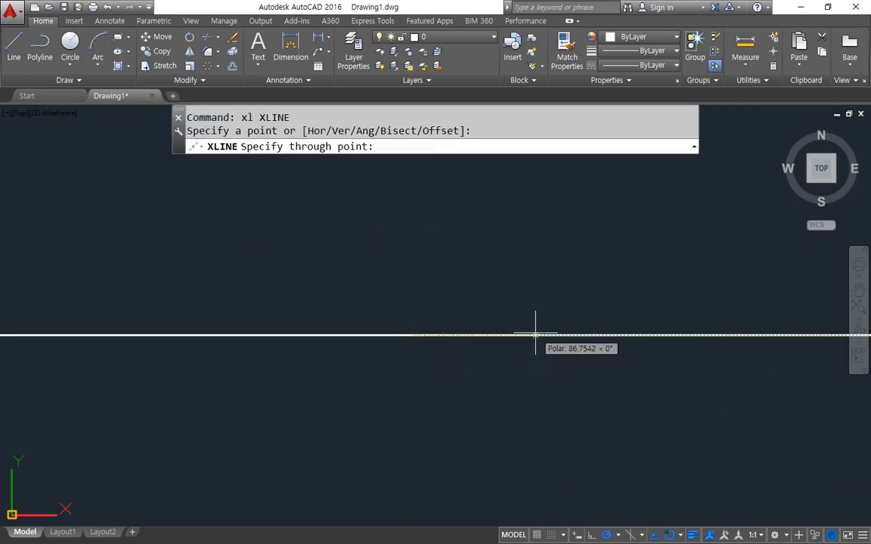
{"action": "left_click", "coordinate": [534, 337]}
{"action": "left_click", "coordinate": [456, 266]}
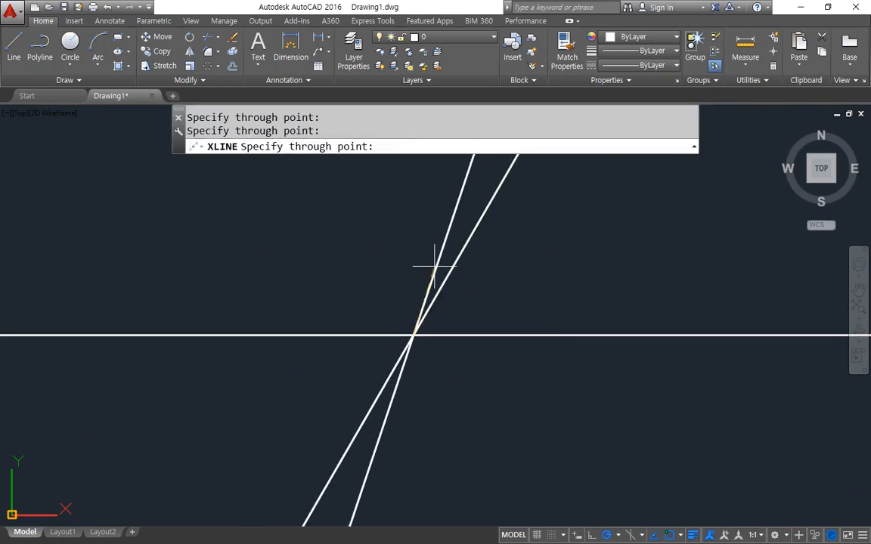
{"action": "left_click", "coordinate": [413, 272]}
{"action": "left_click", "coordinate": [389, 285]}
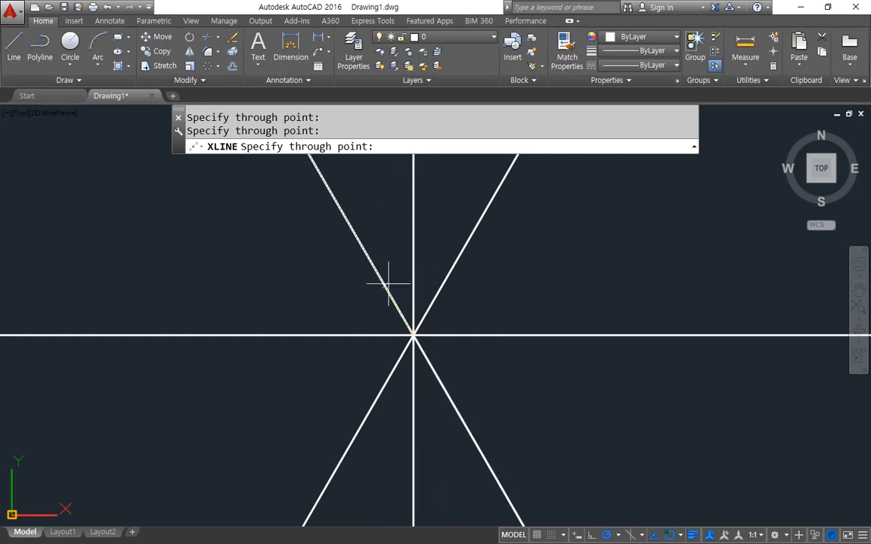
{"action": "key", "text": "Return"}
Assign the four construction lines to the red centre-line layer
{"action": "left_click", "coordinate": [443, 352]}
{"action": "left_click", "coordinate": [397, 160]}
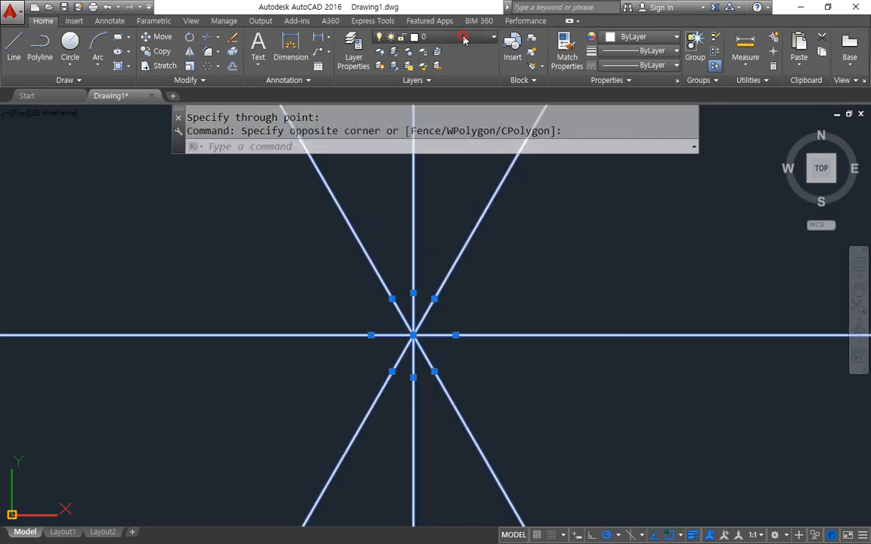
{"action": "left_click", "coordinate": [435, 36]}
{"action": "left_click", "coordinate": [423, 66]}
{"action": "key", "text": "Escape"}
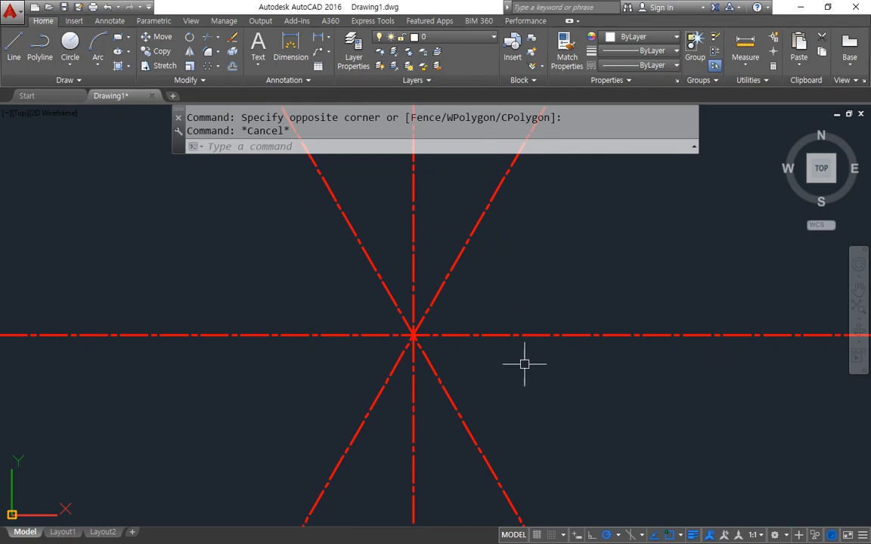
Draw two concentric circles with radii 20 and 40, centred on the construction lines' intersection
{"action": "type", "text": "c"}
{"action": "key", "text": "Return"}
{"action": "left_click", "coordinate": [413, 335]}
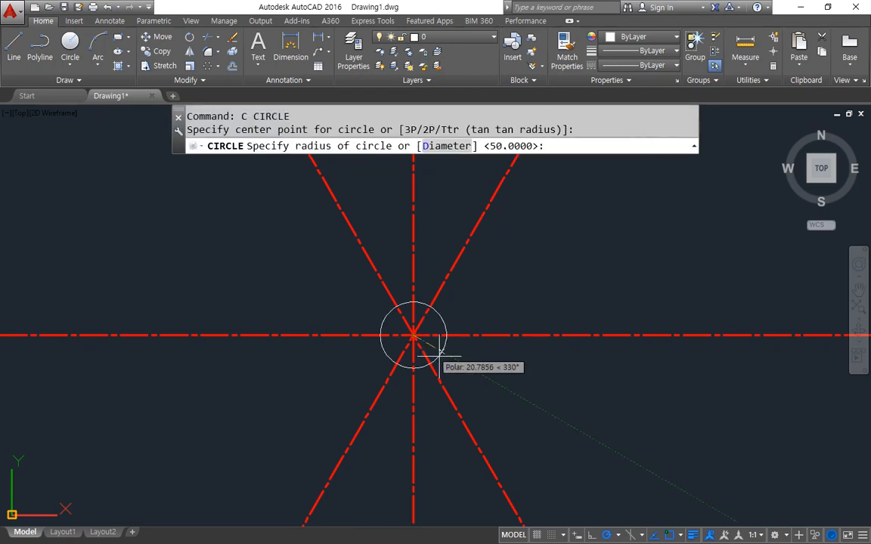
{"action": "type", "text": "20"}
{"action": "key", "text": "Return"}
{"action": "type", "text": "c"}
{"action": "key", "text": "Return"}
{"action": "left_click", "coordinate": [413, 335]}
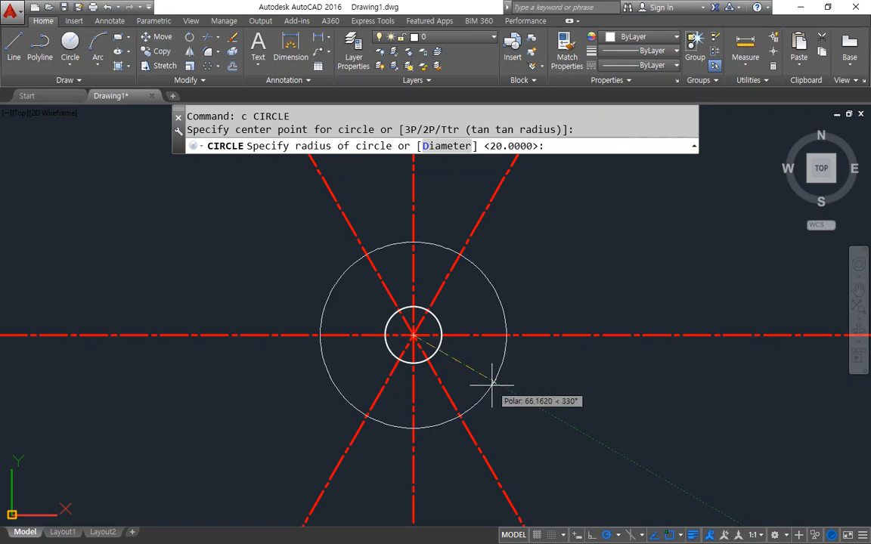
{"action": "type", "text": "40"}
{"action": "key", "text": "Return"}
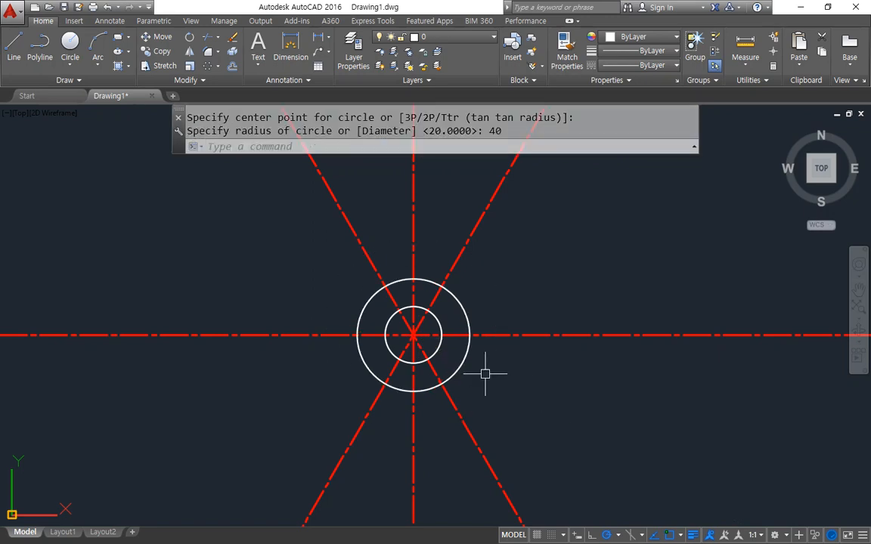
Match the properties of a red construction line onto the radius 20 and radius 40 circles
{"action": "type", "text": "ma"}
{"action": "key", "text": "Return"}
{"action": "left_click", "coordinate": [456, 407]}
{"action": "left_click", "coordinate": [458, 372]}
{"action": "left_click", "coordinate": [445, 348]}
{"action": "left_click", "coordinate": [435, 341]}
{"action": "left_click", "coordinate": [440, 352]}
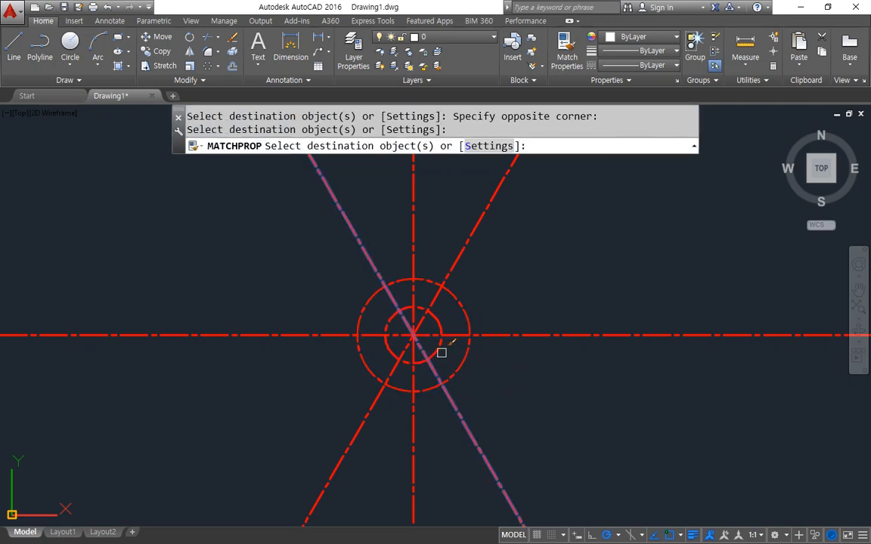
{"action": "left_click", "coordinate": [442, 352]}
{"action": "key", "text": "Return"}
Draw circles with radii 4 and 6 centred where the radius 20 circle meets the horizontal centre line on the right
{"action": "scroll", "coordinate": [467, 367], "scroll_direction": "up", "scroll_amount": 8}
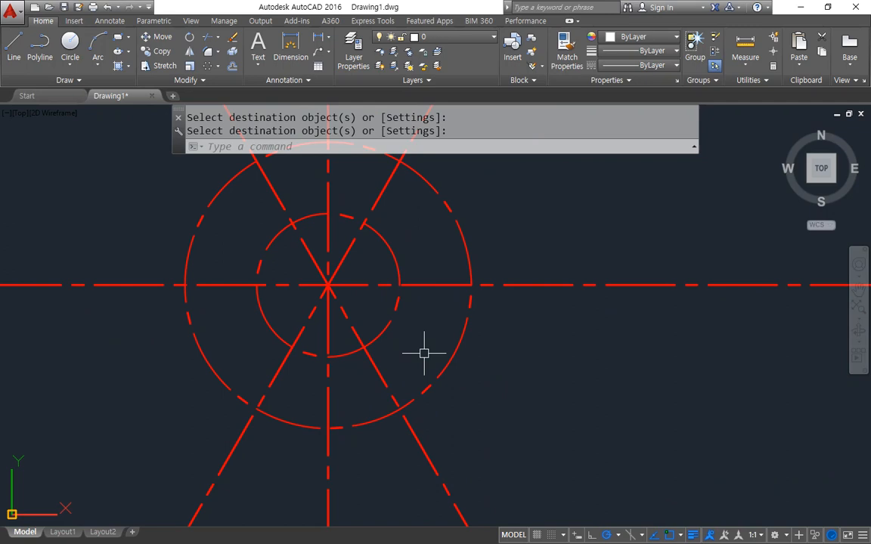
{"action": "middle_click_drag", "start_coordinate": [381, 243], "coordinate": [453, 385]}
{"action": "type", "text": "c"}
{"action": "key", "text": "Return"}
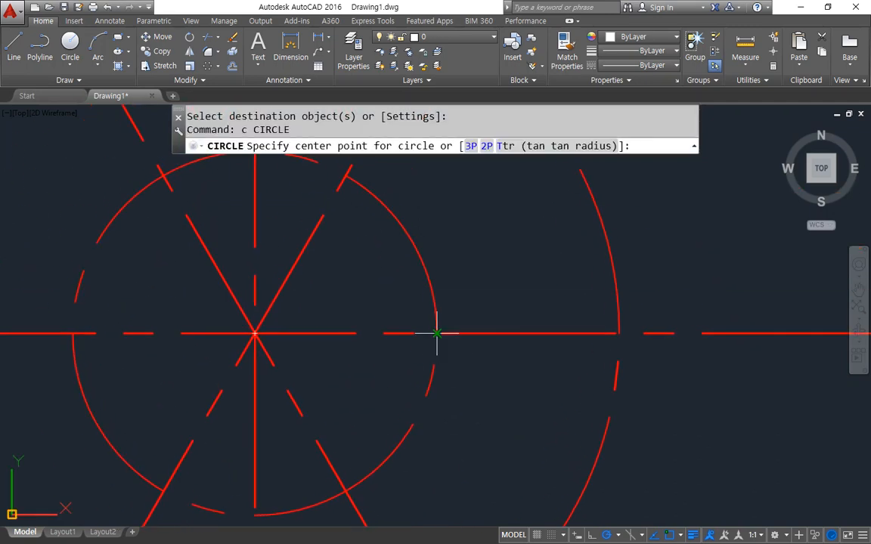
{"action": "left_click", "coordinate": [439, 334]}
{"action": "type", "text": "4"}
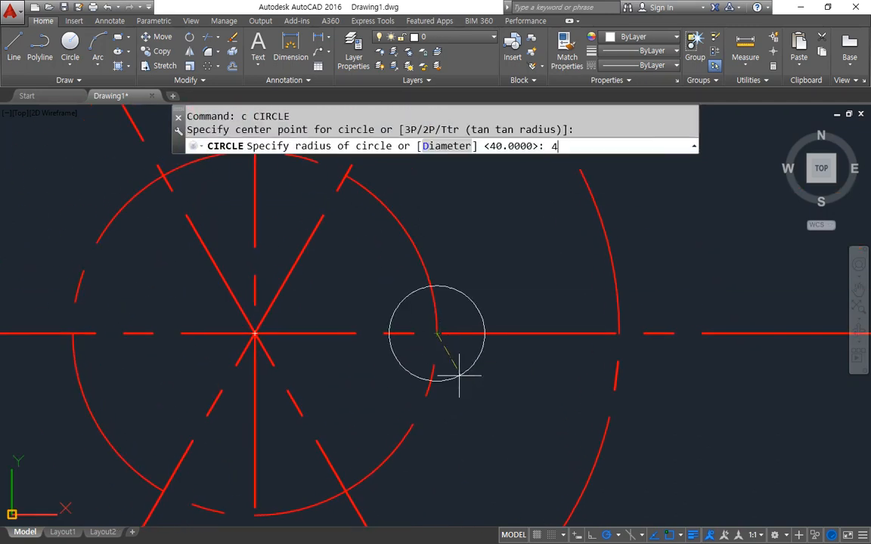
{"action": "key", "text": "Return"}
{"action": "key", "text": "Return"}
{"action": "left_click", "coordinate": [437, 335]}
{"action": "type", "text": "6"}
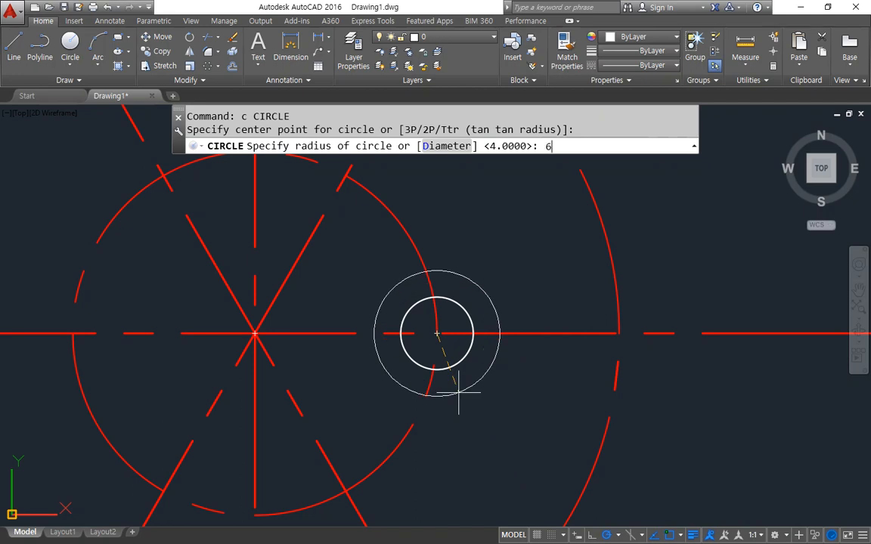
{"action": "key", "text": "Return"}
Trim the lower-left part of the radius 6 circle between the horizontal centre line and the radius 20 circle
{"action": "type", "text": "tr"}
{"action": "key", "text": "Return"}
{"action": "key", "text": "Return"}
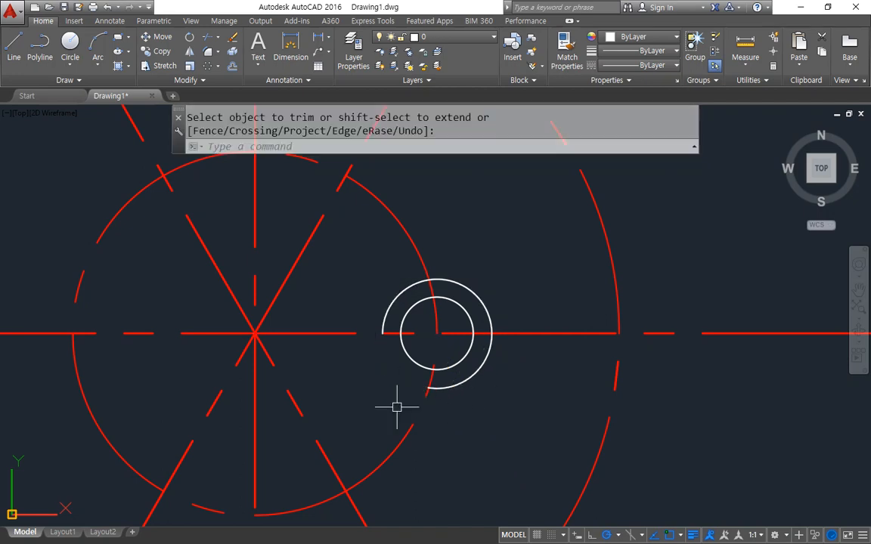
Start a polar array of the radius 4 circle and trimmed arc around the construction lines' intersection
{"action": "middle_click_drag", "start_coordinate": [394, 390], "coordinate": [448, 393]}
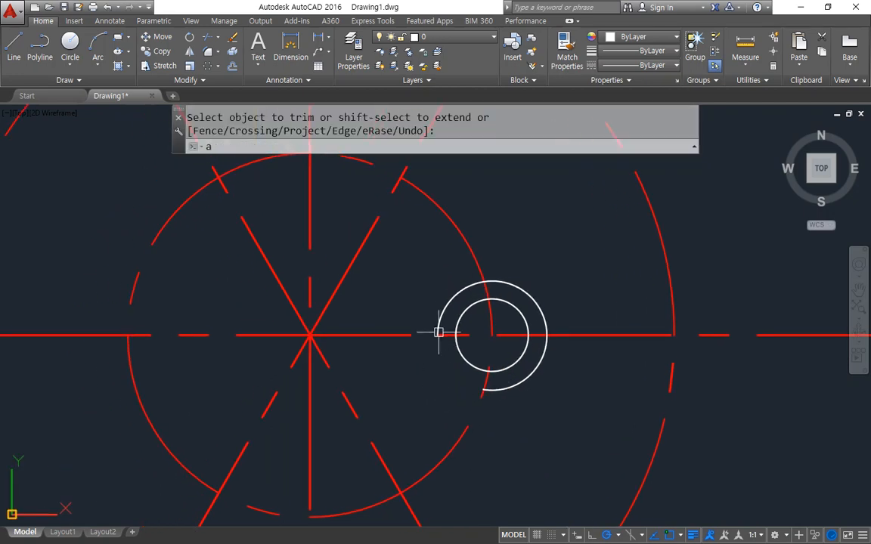
{"action": "type", "text": "ar"}
{"action": "key", "text": "Return"}
{"action": "left_click", "coordinate": [415, 258]}
{"action": "left_click", "coordinate": [567, 437]}
{"action": "key", "text": "Return"}
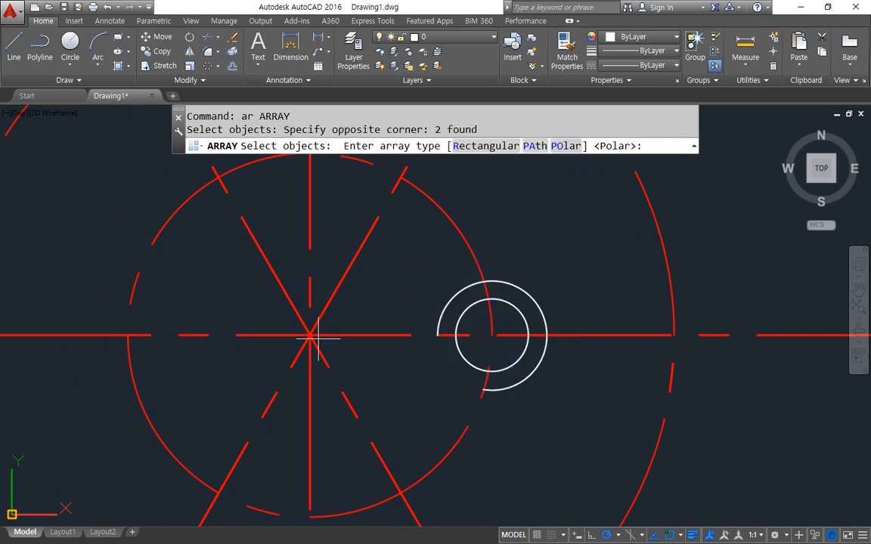
{"action": "left_click", "coordinate": [550, 147]}
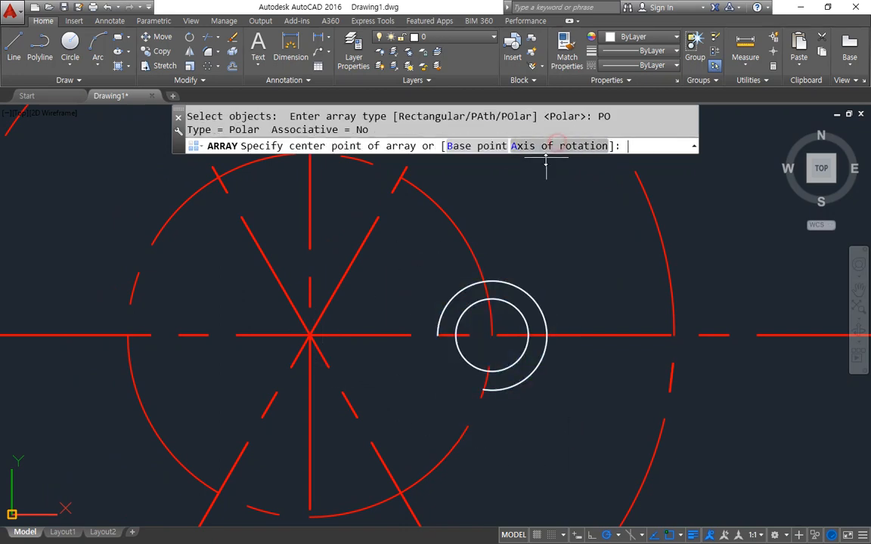
{"action": "left_click", "coordinate": [310, 335]}
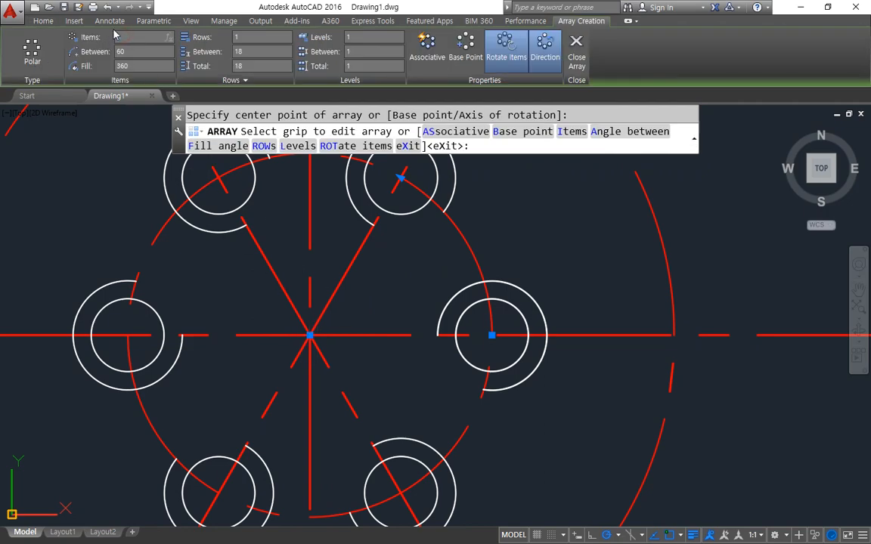
Set the polar array's number of items to 4
{"action": "type", "text": "4"}
{"action": "key", "text": "Return"}
{"action": "scroll", "coordinate": [267, 204], "scroll_direction": "down", "scroll_amount": 4}
{"action": "middle_click_drag", "start_coordinate": [274, 216], "coordinate": [328, 320]}
{"action": "scroll", "coordinate": [327, 320], "scroll_direction": "up", "scroll_amount": 2}
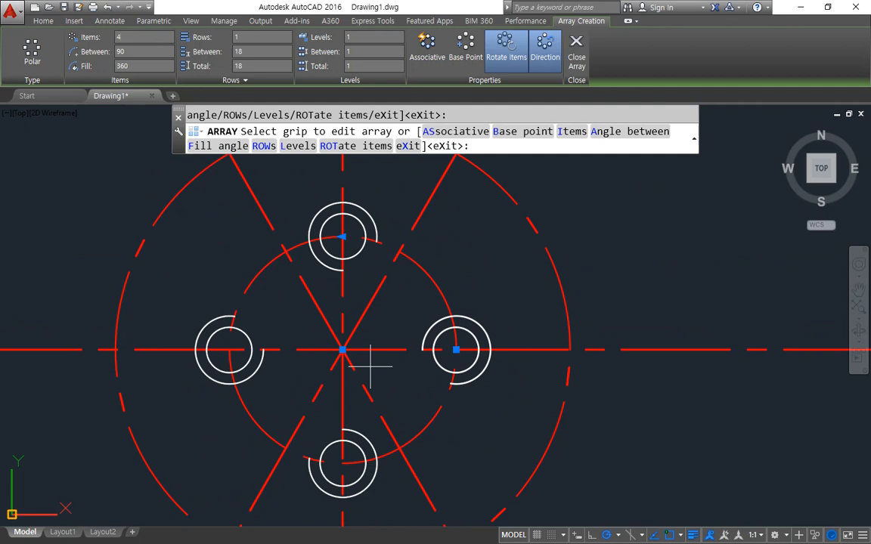
{"action": "left_click_drag", "start_coordinate": [409, 389], "coordinate": [437, 393]}
{"action": "left_click_drag", "start_coordinate": [379, 248], "coordinate": [367, 274]}
{"action": "left_click_drag", "start_coordinate": [282, 342], "coordinate": [265, 337]}
{"action": "left_click_drag", "start_coordinate": [323, 446], "coordinate": [306, 438]}
{"action": "mouse_move", "coordinate": [533, 37]}
{"action": "left_mouse_down"}
{"action": "mouse_move", "coordinate": [492, 68]}
{"action": "mouse_move", "coordinate": [528, 113]}
{"action": "left_mouse_up"}
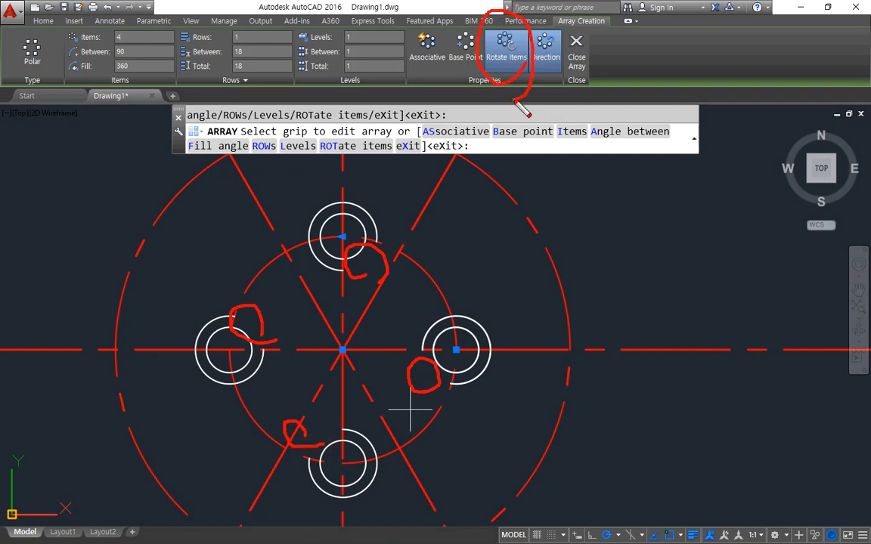
{"action": "key", "text": "Escape"}
Turn off item rotation so all four arc openings keep the original orientation
{"action": "left_click", "coordinate": [505, 53]}
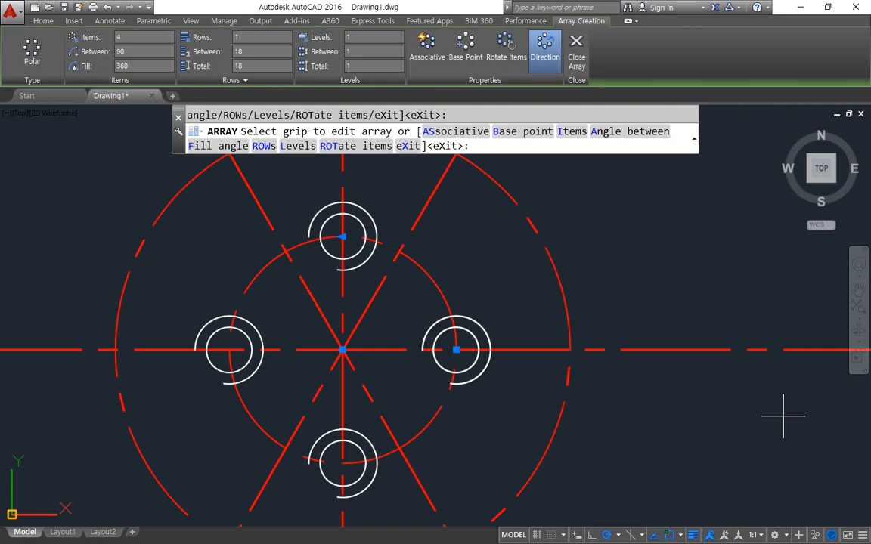
Finish the polar array and draw a radius 5 circle where the outer construction circle meets the horizontal centre line on the right
{"action": "left_click", "coordinate": [577, 53]}
{"action": "middle_click_drag", "start_coordinate": [614, 292], "coordinate": [562, 270]}
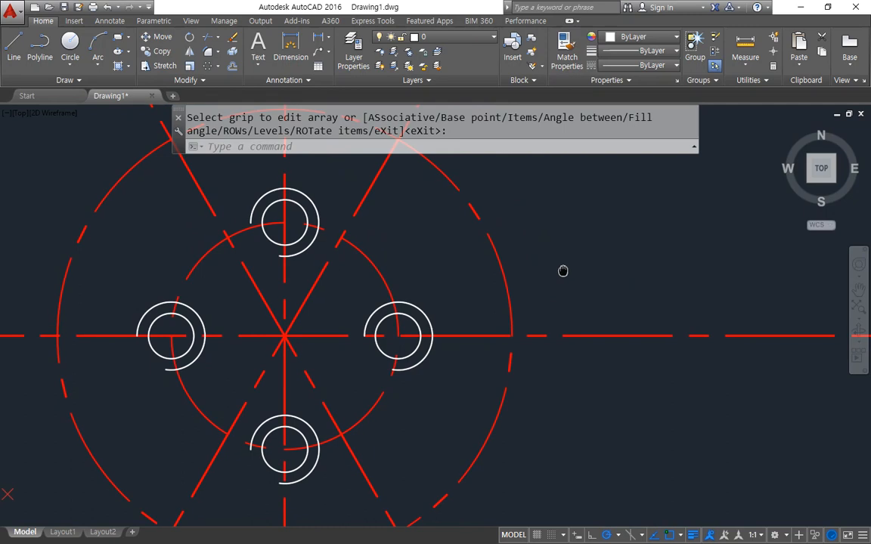
{"action": "type", "text": "c"}
{"action": "key", "text": "Return"}
{"action": "left_click", "coordinate": [512, 335]}
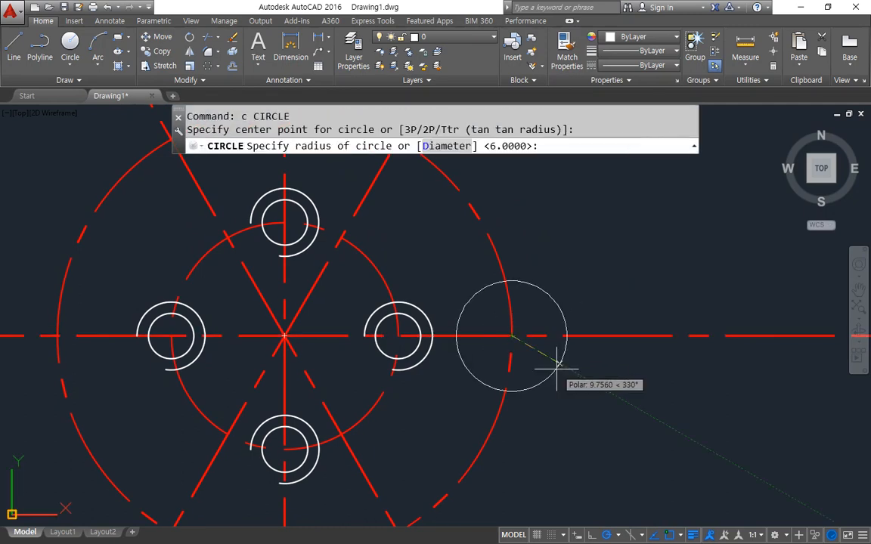
{"action": "type", "text": "5"}
{"action": "key", "text": "Return"}
Draw a radius 10 circle concentric with the radius 5 circle on the outer construction circle
{"action": "type", "text": "c"}
{"action": "key", "text": "Return"}
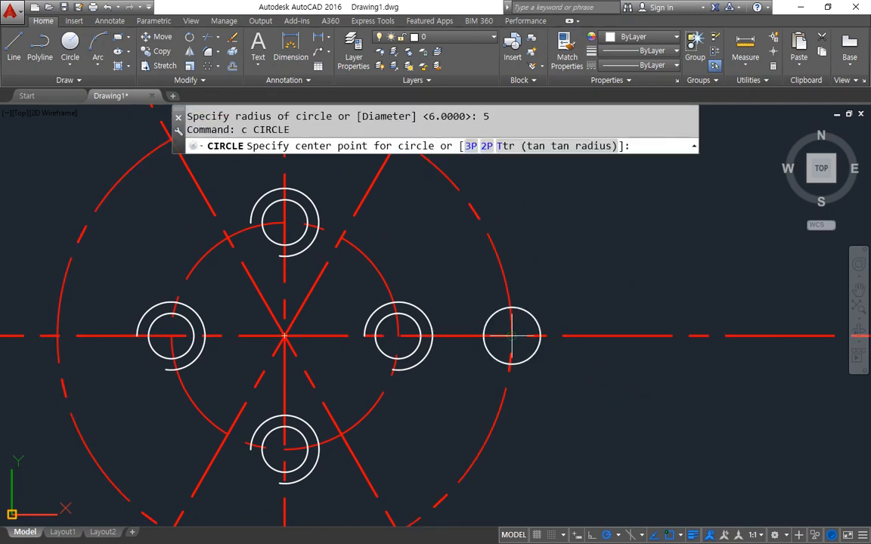
{"action": "left_click", "coordinate": [512, 335]}
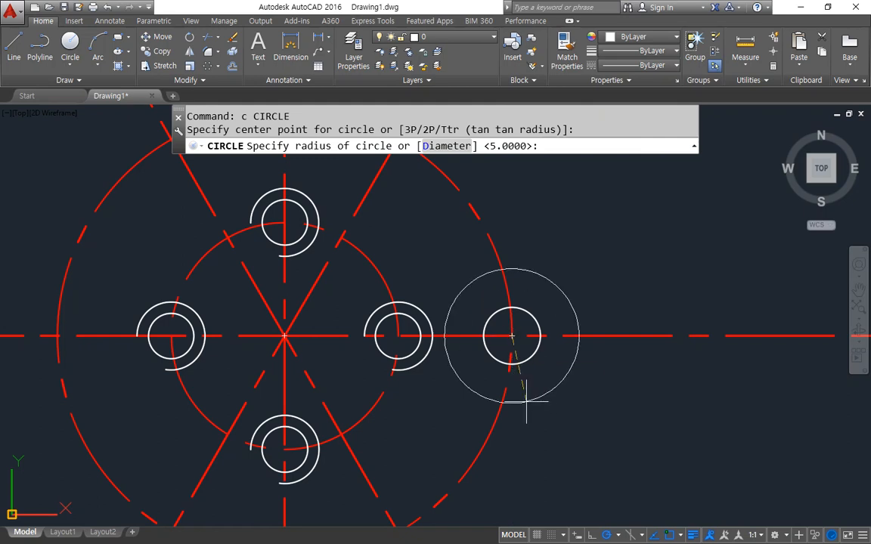
{"action": "type", "text": "10"}
{"action": "key", "text": "Return"}
Add a radius 20 circle sharing the centre of the radius 5 and radius 10 circles
{"action": "type", "text": "c"}
{"action": "key", "text": "Return"}
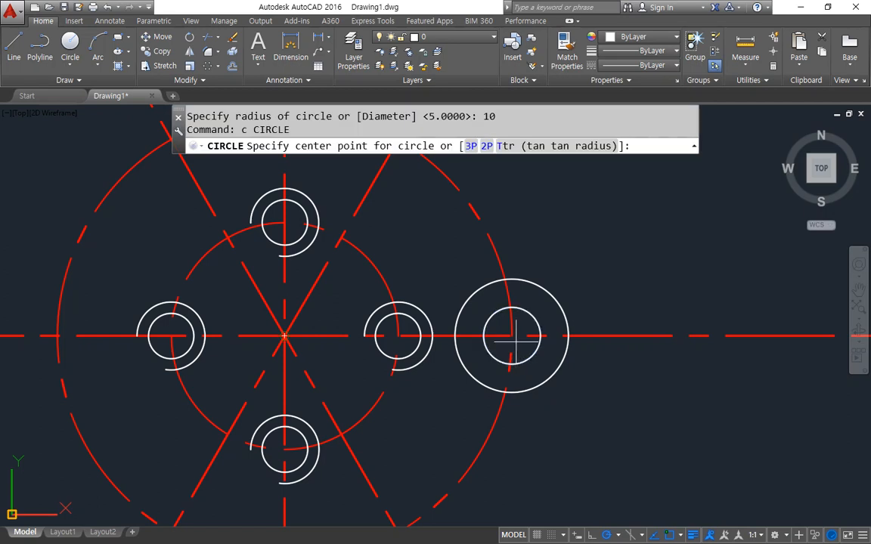
{"action": "left_click", "coordinate": [512, 335]}
{"action": "type", "text": "20"}
{"action": "key", "text": "Return"}
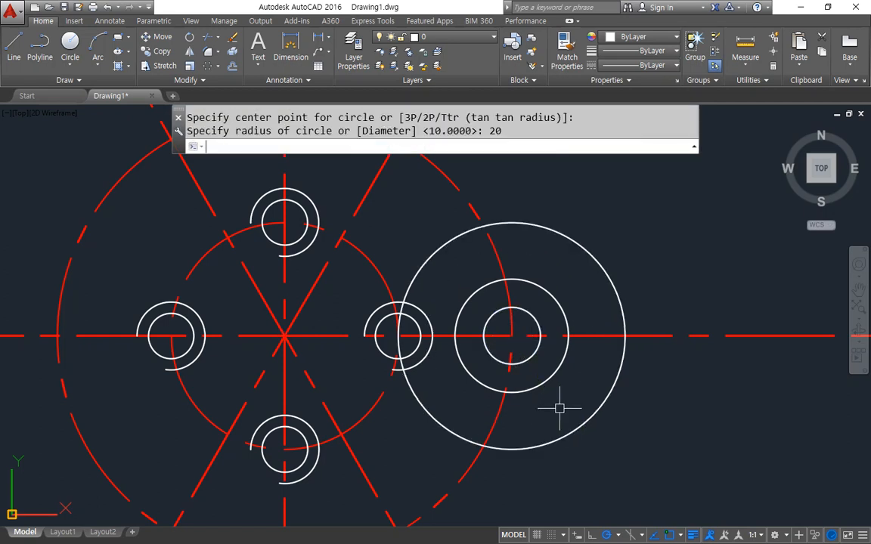
Trim the horizontal centerline 3 units beyond the large circle, using a temporary offset of that circle, and erase the offset
{"action": "type", "text": "o"}
{"action": "key", "text": "Return"}
{"action": "type", "text": "3"}
{"action": "key", "text": "Return"}
{"action": "left_click", "coordinate": [619, 375]}
{"action": "left_click", "coordinate": [665, 408]}
{"action": "key", "text": "Return"}
{"action": "type", "text": "tr"}
{"action": "key", "text": "Return"}
{"action": "key", "text": "Return"}
{"action": "key", "text": "Escape"}
{"action": "left_click", "coordinate": [618, 409]}
{"action": "type", "text": "e"}
{"action": "key", "text": "Return"}
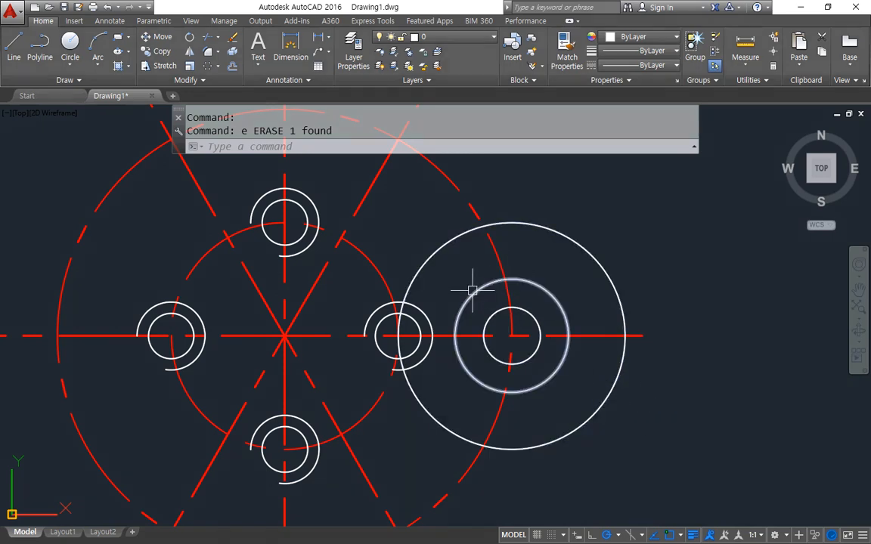
Trim the curved centerline 3 units beyond the middle concentric circle, using a temporary offset circle, and erase the offset
{"action": "type", "text": "o"}
{"action": "key", "text": "Return"}
{"action": "type", "text": "3"}
{"action": "key", "text": "Return"}
{"action": "left_click", "coordinate": [518, 286]}
{"action": "left_click", "coordinate": [529, 258]}
{"action": "key", "text": "Return"}
{"action": "type", "text": "tr"}
{"action": "key", "text": "Return"}
{"action": "key", "text": "Return"}
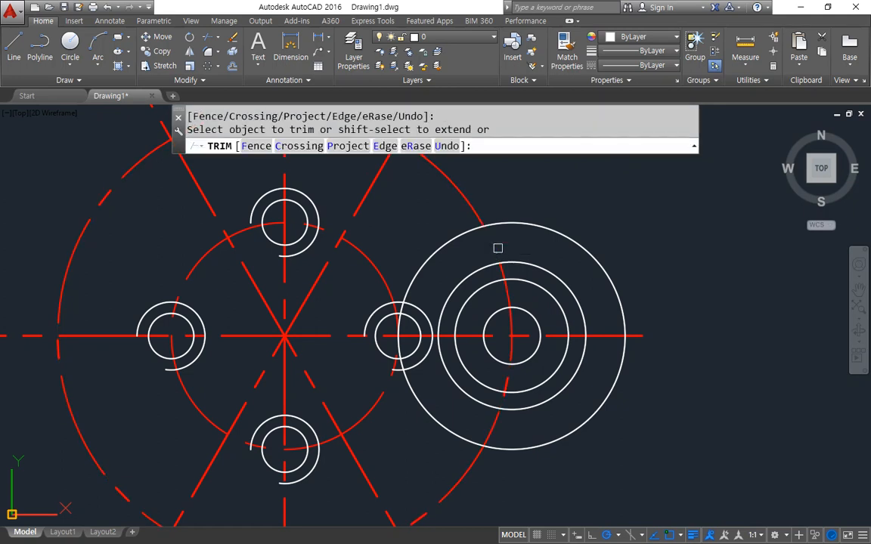
{"action": "key", "text": "Return"}
{"action": "left_click", "coordinate": [533, 405]}
{"action": "type", "text": "e"}
{"action": "key", "text": "Return"}
{"action": "mouse_move", "coordinate": [495, 264]}
{"action": "left_mouse_down"}
{"action": "mouse_move", "coordinate": [514, 326]}
{"action": "mouse_move", "coordinate": [500, 408]}
{"action": "left_mouse_up"}
{"action": "left_click_drag", "start_coordinate": [446, 342], "coordinate": [537, 333]}
{"action": "key", "text": "Escape"}
Copy the large circle from its center to the upper-right intersection of the diagonal centerline and the large centerline circle
{"action": "middle_click_drag", "start_coordinate": [434, 244], "coordinate": [461, 345]}
{"action": "key", "text": "Escape"}
{"action": "key", "text": "Escape"}
{"action": "type", "text": "cp"}
{"action": "key", "text": "Return"}
{"action": "left_click", "coordinate": [632, 364]}
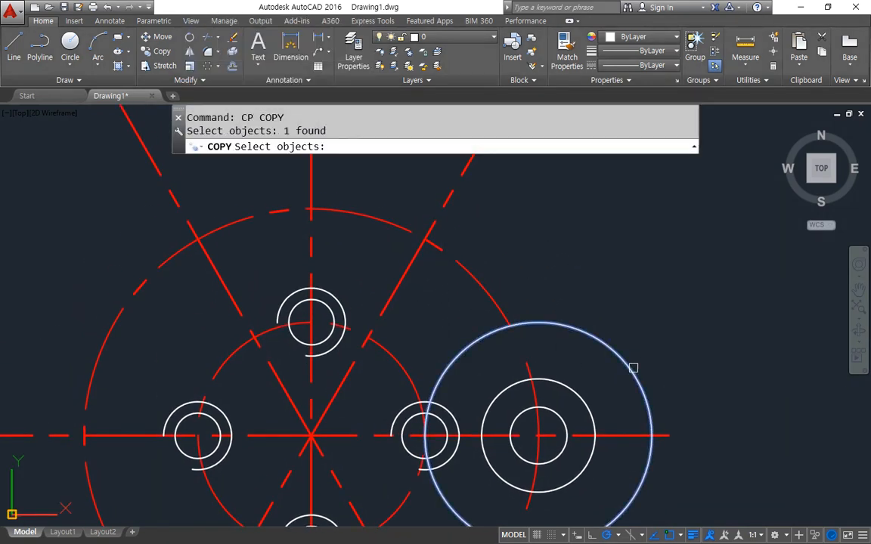
{"action": "key", "text": "Return"}
{"action": "left_click", "coordinate": [537, 437]}
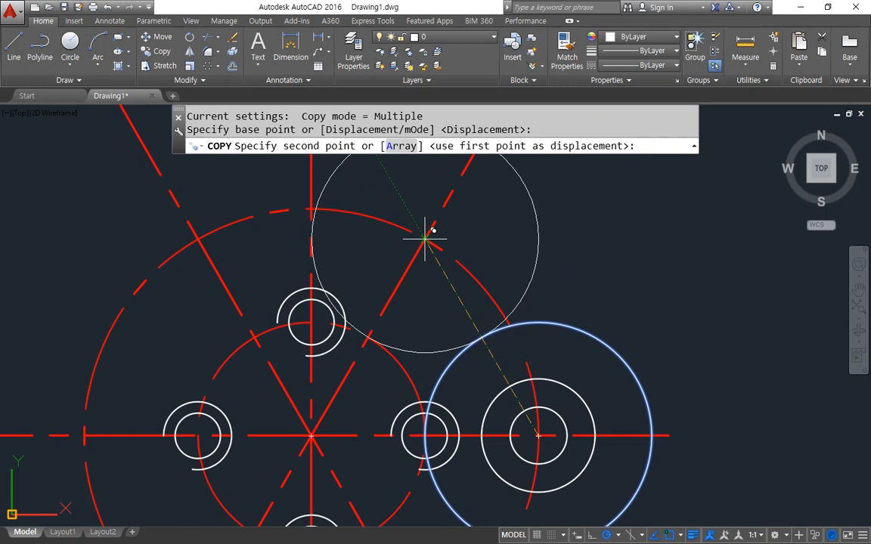
{"action": "left_click", "coordinate": [425, 241]}
{"action": "key", "text": "Return"}
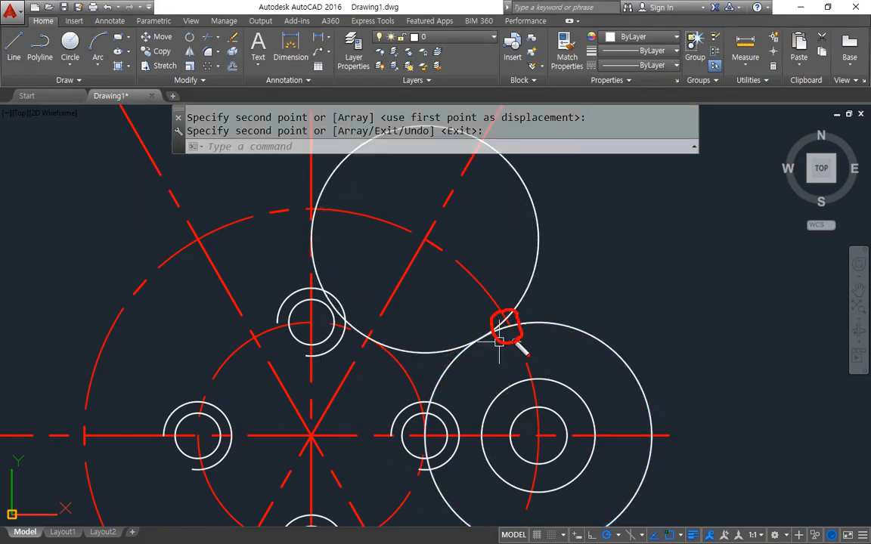
Trim the large centerline circle inside the copied circle to leave a short stub, and erase the copied circle
{"action": "type", "text": "tr"}
{"action": "key", "text": "Return"}
{"action": "key", "text": "Return"}
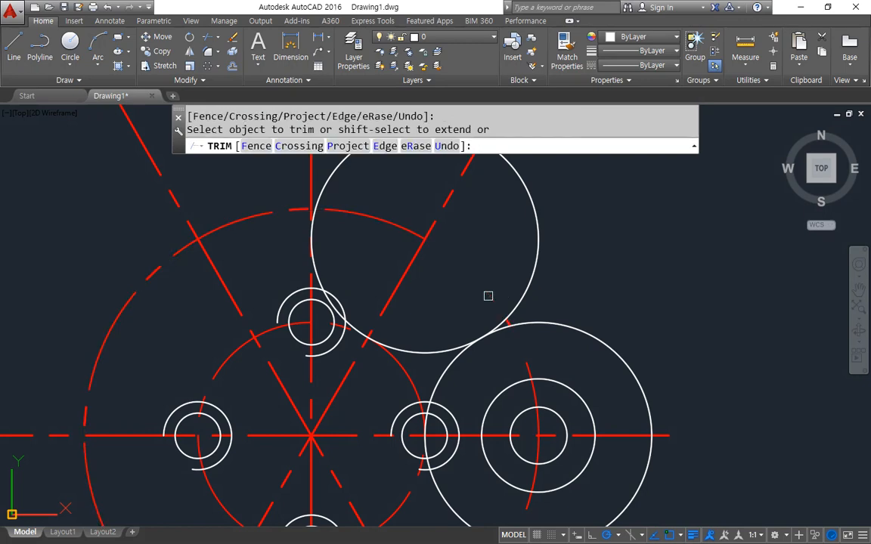
{"action": "key", "text": "Escape"}
{"action": "left_click", "coordinate": [521, 295]}
{"action": "type", "text": "e"}
{"action": "key", "text": "Return"}
Trim away the inner side of the large circle, using the short stub and the remaining large centerline arc as cutting edges
{"action": "middle_click_drag", "start_coordinate": [537, 383], "coordinate": [500, 244]}
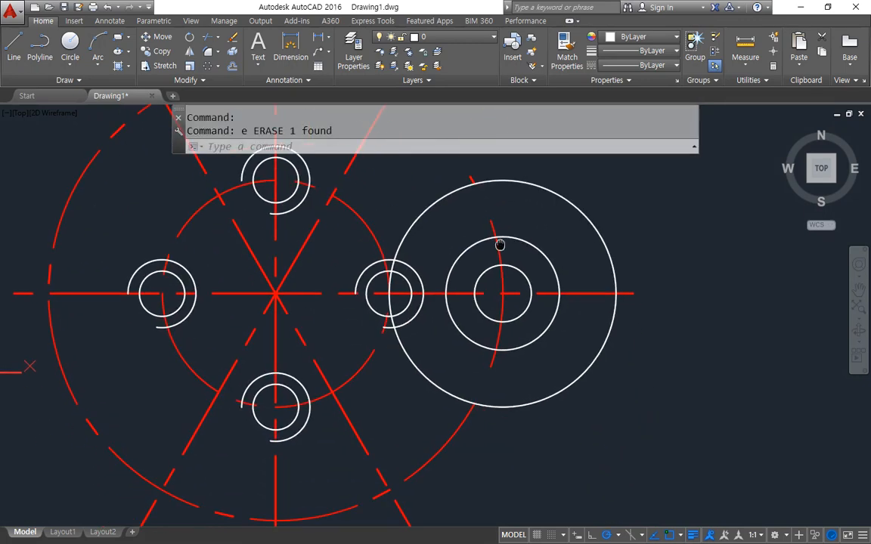
{"action": "type", "text": "tr"}
{"action": "key", "text": "Return"}
{"action": "left_click", "coordinate": [459, 168]}
{"action": "left_click", "coordinate": [490, 198]}
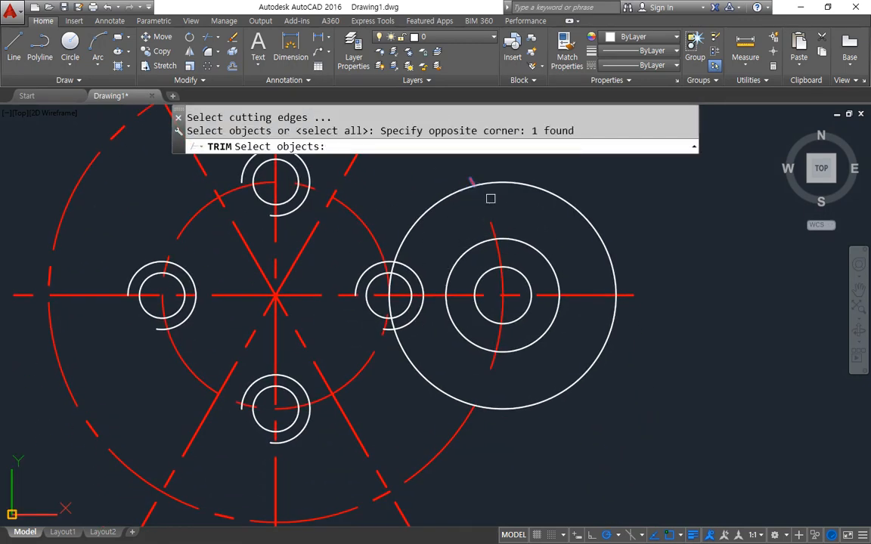
{"action": "left_click", "coordinate": [459, 428]}
{"action": "key", "text": "Return"}
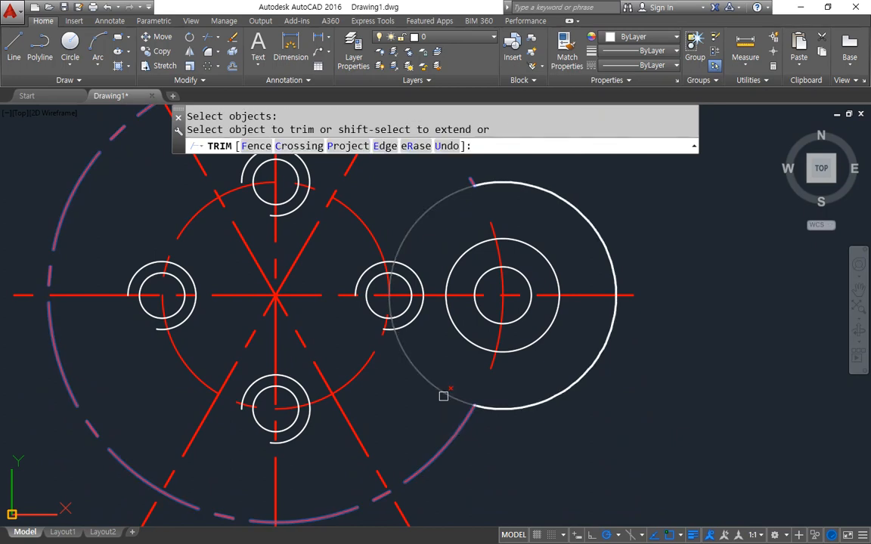
{"action": "left_click", "coordinate": [443, 394]}
Match the short stub's properties to those of the large white outline arc
{"action": "type", "text": "ma"}
{"action": "key", "text": "Return"}
{"action": "middle_click_drag", "start_coordinate": [541, 264], "coordinate": [548, 295]}
{"action": "left_click", "coordinate": [538, 223]}
{"action": "key", "text": "Return"}
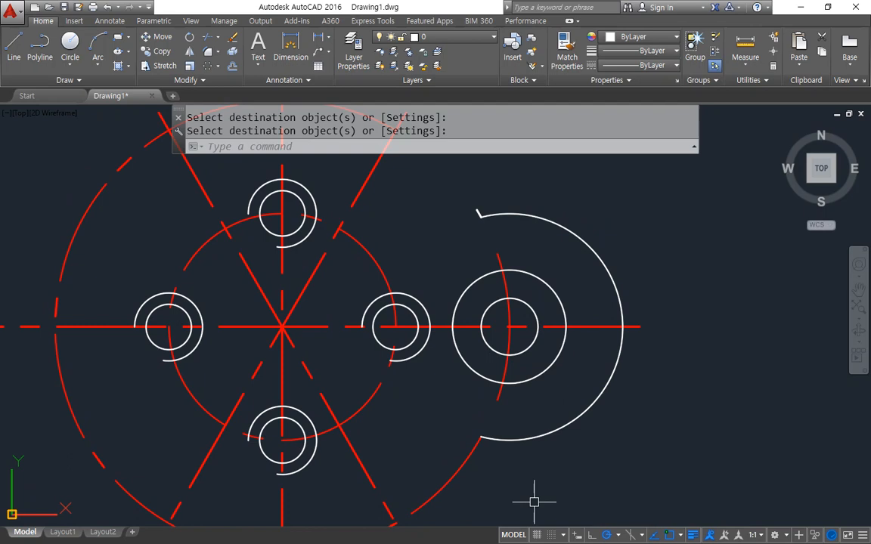
{"action": "mouse_move", "coordinate": [556, 479]}
{"action": "left_mouse_down"}
{"action": "mouse_move", "coordinate": [437, 231]}
{"action": "mouse_move", "coordinate": [676, 338]}
{"action": "mouse_move", "coordinate": [593, 474]}
{"action": "left_mouse_up"}
{"action": "mouse_move", "coordinate": [607, 322]}
{"action": "left_mouse_down"}
{"action": "mouse_move", "coordinate": [305, 327]}
{"action": "mouse_move", "coordinate": [587, 315]}
{"action": "mouse_move", "coordinate": [387, 319]}
{"action": "left_mouse_up"}
{"action": "key", "text": "Escape"}
Trim the horizontal centerline at the pattern center and erase its left half
{"action": "middle_click_drag", "start_coordinate": [295, 376], "coordinate": [474, 365]}
{"action": "type", "text": "tr"}
{"action": "key", "text": "Return"}
{"action": "key", "text": "Return"}
{"action": "key", "text": "Return"}
{"action": "left_click", "coordinate": [278, 327]}
{"action": "type", "text": "e"}
{"action": "key", "text": "Return"}
Erase the diagonal centerlines that run through the pattern center
{"action": "left_click", "coordinate": [522, 453]}
{"action": "left_click", "coordinate": [377, 453]}
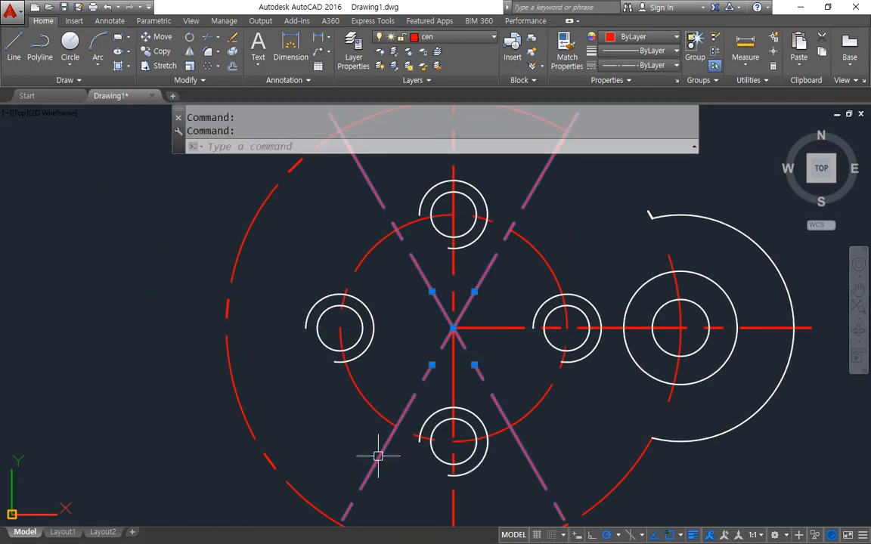
{"action": "type", "text": "e"}
{"action": "key", "text": "Return"}
Erase the vertical centerline and the remaining arc of the large centerline circle
{"action": "scroll", "coordinate": [354, 445], "scroll_direction": "down", "scroll_amount": 4}
{"action": "left_click", "coordinate": [393, 266]}
{"action": "type", "text": "e"}
{"action": "key", "text": "Return"}
{"action": "scroll", "coordinate": [329, 479], "scroll_direction": "up", "scroll_amount": 2}
{"action": "left_click", "coordinate": [457, 490]}
{"action": "type", "text": "e"}
{"action": "key", "text": "Return"}
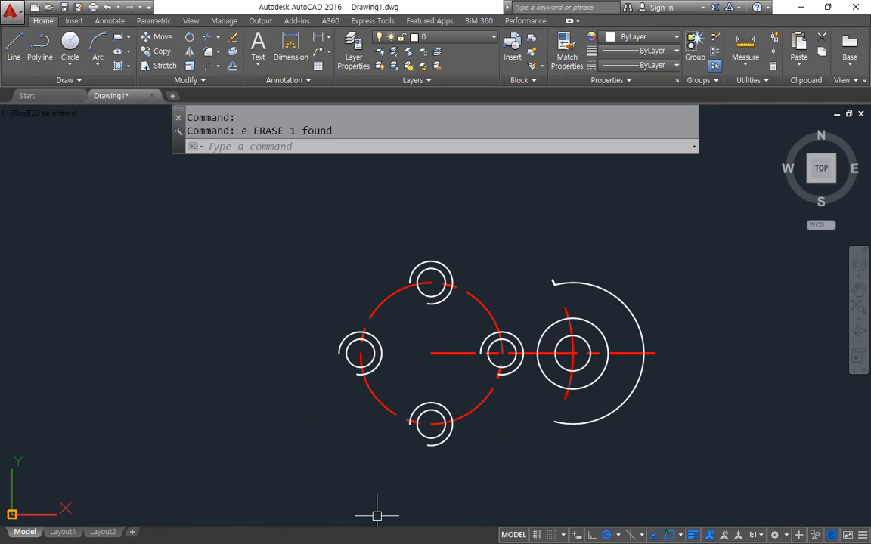
Create a polar array of the lobe outline, its circles and centerlines around the pattern center, with 6 items over 360 degrees
{"action": "type", "text": "ar"}
{"action": "key", "text": "Return"}
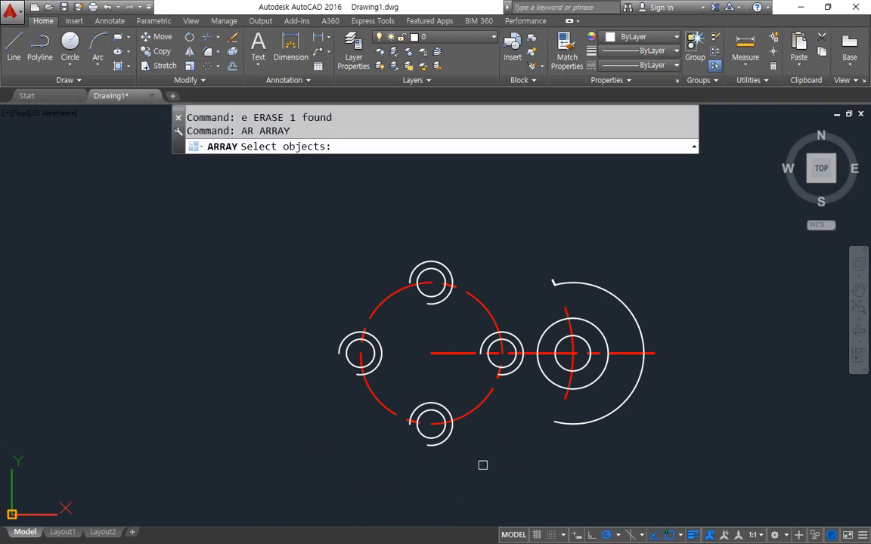
{"action": "left_click", "coordinate": [702, 254]}
{"action": "left_click", "coordinate": [533, 455]}
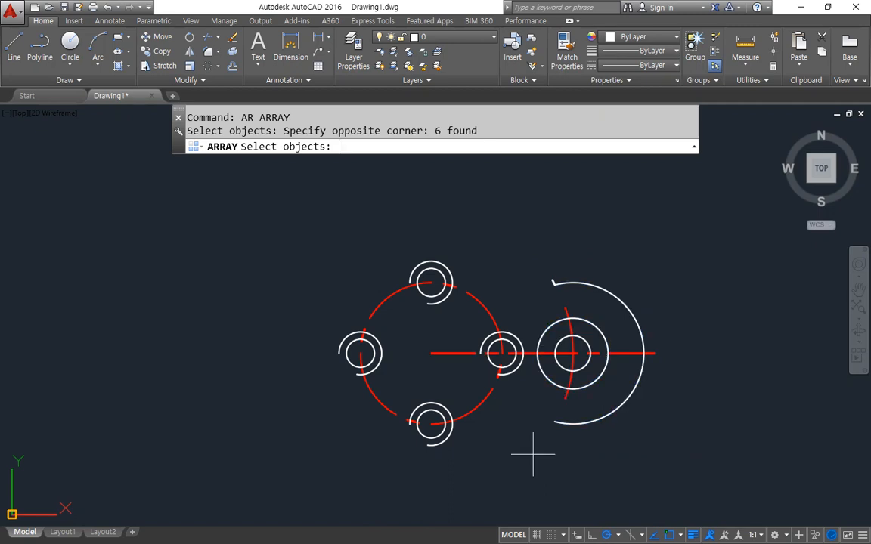
{"action": "key", "text": "Return"}
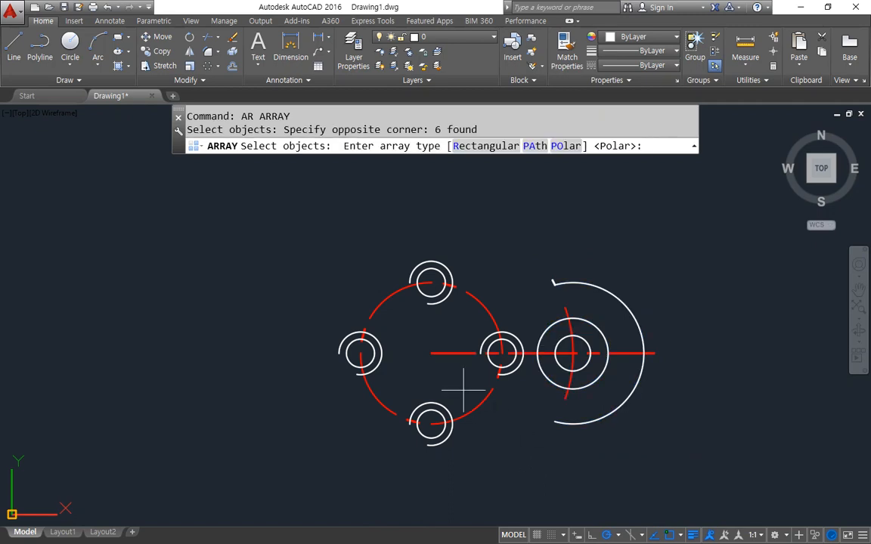
{"action": "left_click", "coordinate": [565, 146]}
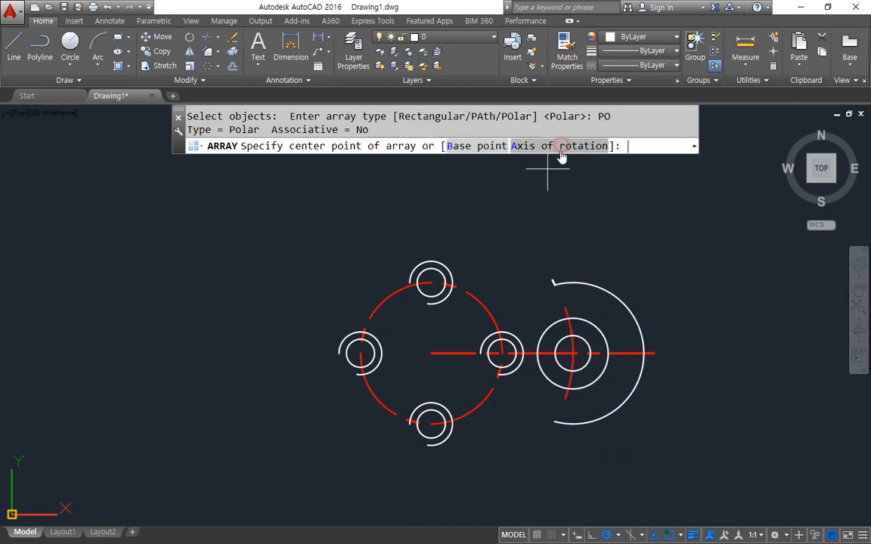
{"action": "left_click", "coordinate": [431, 353]}
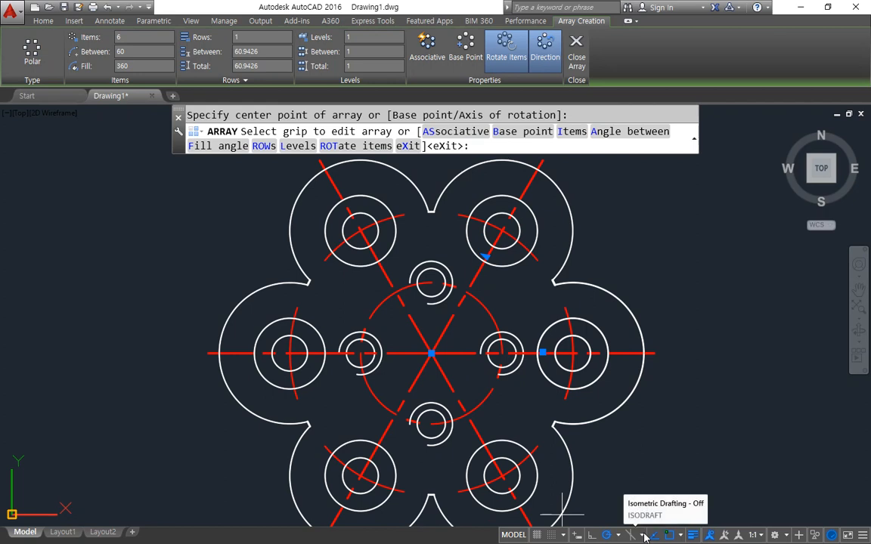
{"action": "key", "text": "Return"}
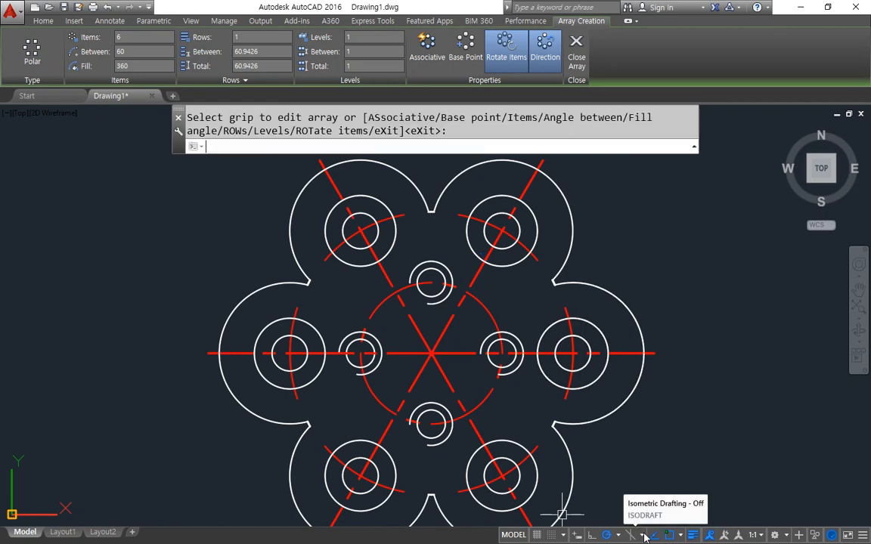
Delete all of the finished six-lobed geometry to clear the drawing
{"action": "scroll", "coordinate": [297, 357], "scroll_direction": "down", "scroll_amount": 2}
{"action": "middle_click_drag", "start_coordinate": [296, 356], "coordinate": [258, 341]}
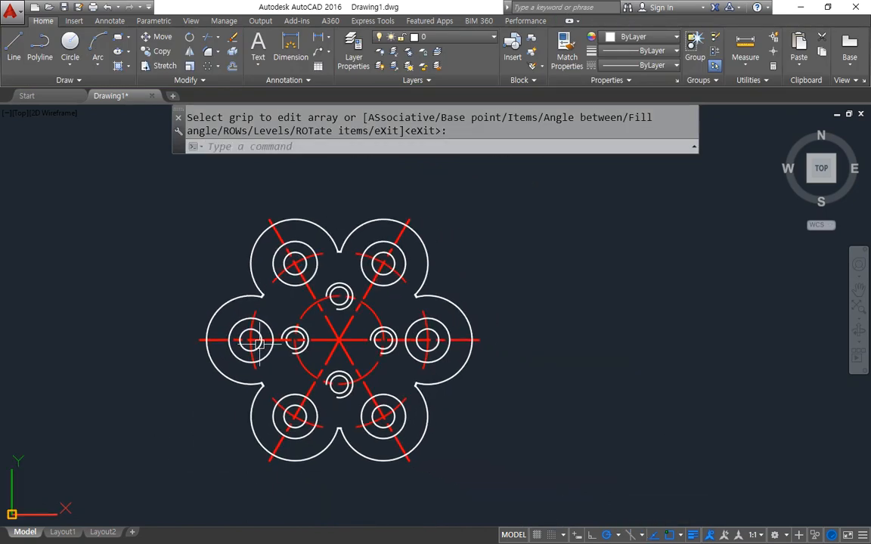
{"action": "key", "text": "Delete"}
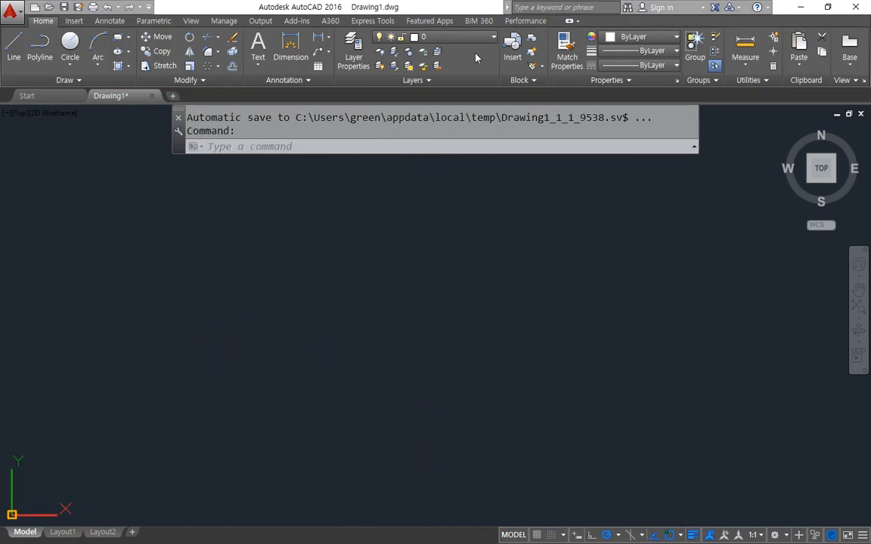
{"action": "left_click", "coordinate": [298, 353]}
{"action": "type", "text": "xl"}
{"action": "key", "text": "Return"}
{"action": "key", "text": "Escape"}
Draw four construction lines through one common point: horizontal, vertical, and two diagonals at 30 and 150 degrees
{"action": "type", "text": "xl"}
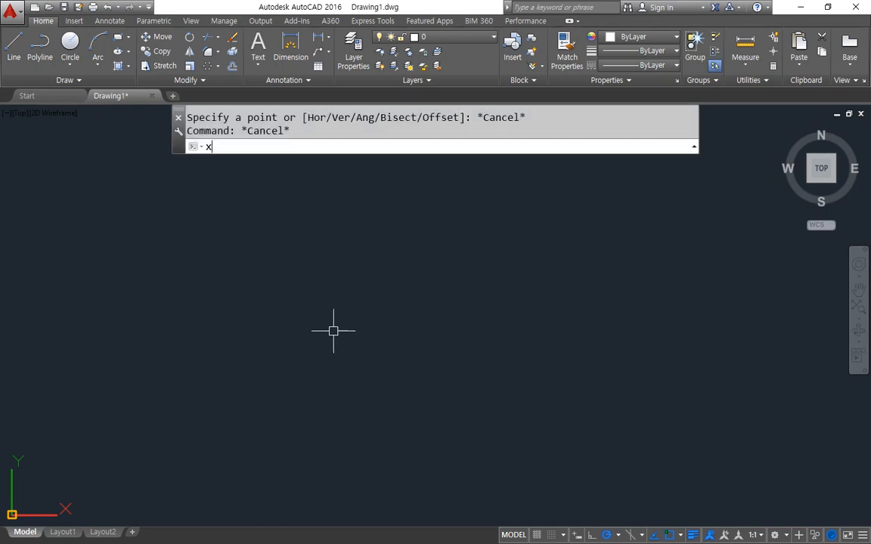
{"action": "key", "text": "Return"}
{"action": "left_click", "coordinate": [381, 342]}
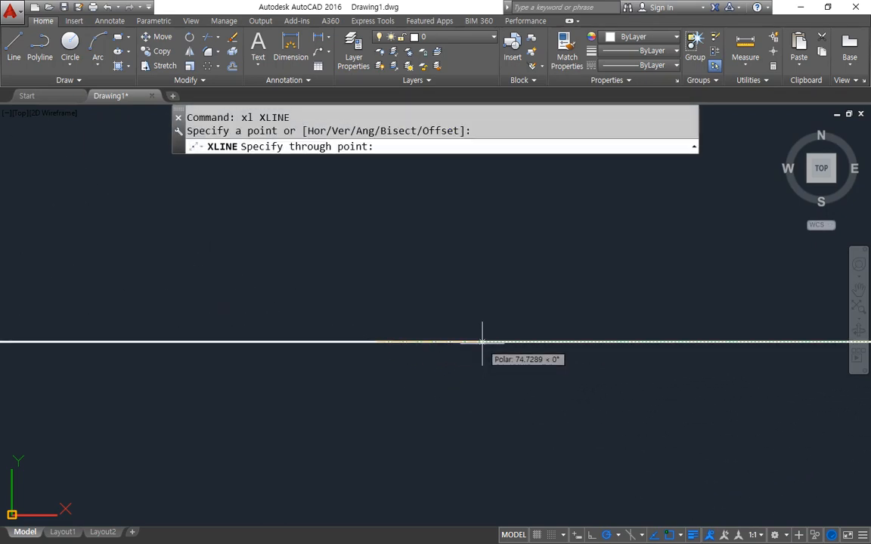
{"action": "left_click", "coordinate": [483, 341]}
{"action": "left_click", "coordinate": [460, 295]}
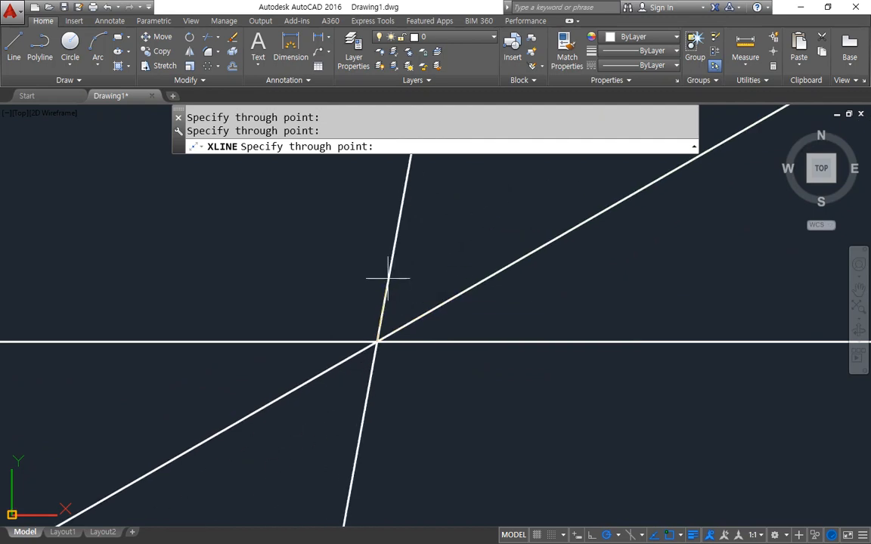
{"action": "left_click", "coordinate": [381, 282]}
{"action": "left_click", "coordinate": [301, 306]}
{"action": "key", "text": "Return"}
Assign all four construction lines to the cen layer
{"action": "left_click", "coordinate": [399, 361]}
{"action": "left_click", "coordinate": [370, 326]}
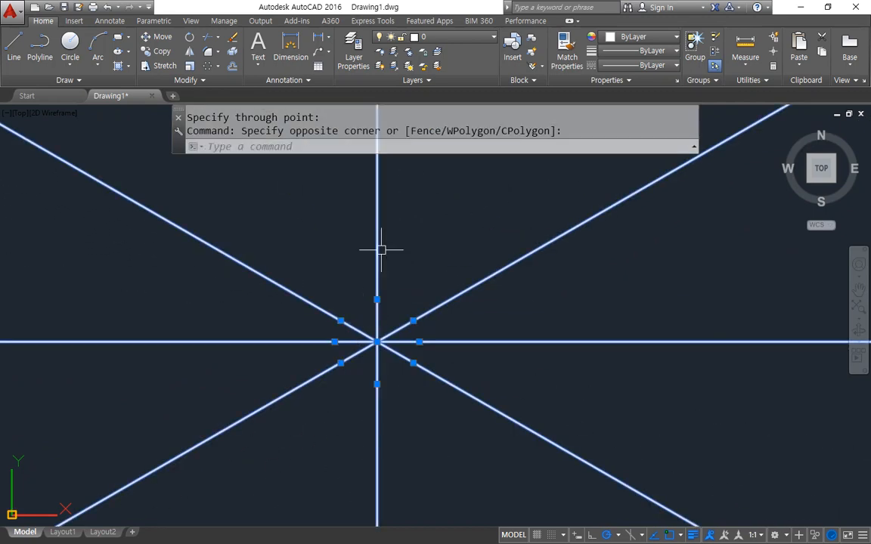
{"action": "left_click", "coordinate": [439, 39]}
{"action": "left_click", "coordinate": [431, 66]}
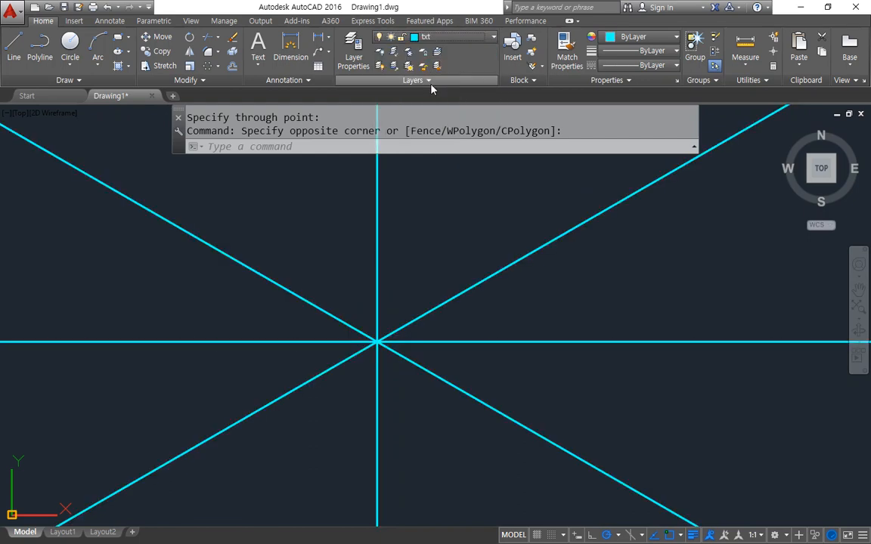
{"action": "left_click", "coordinate": [405, 272]}
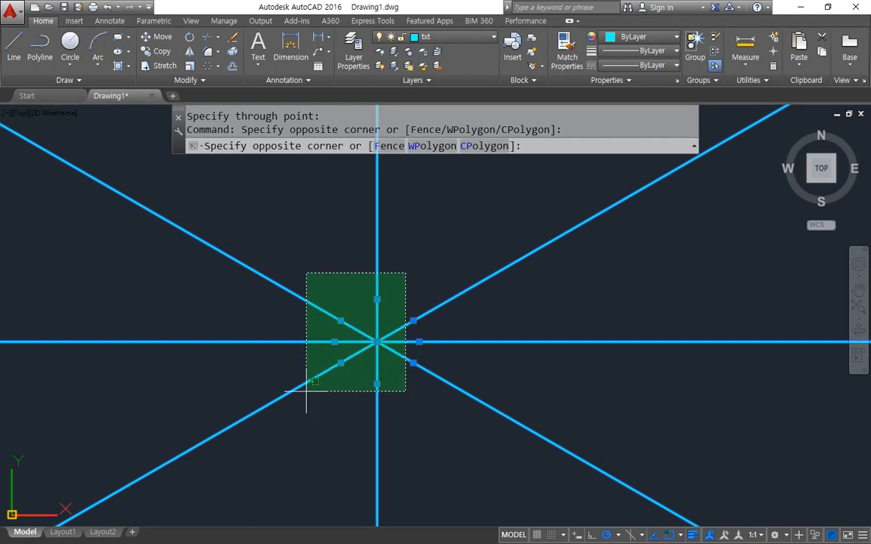
{"action": "left_click", "coordinate": [305, 389]}
{"action": "left_click", "coordinate": [416, 36]}
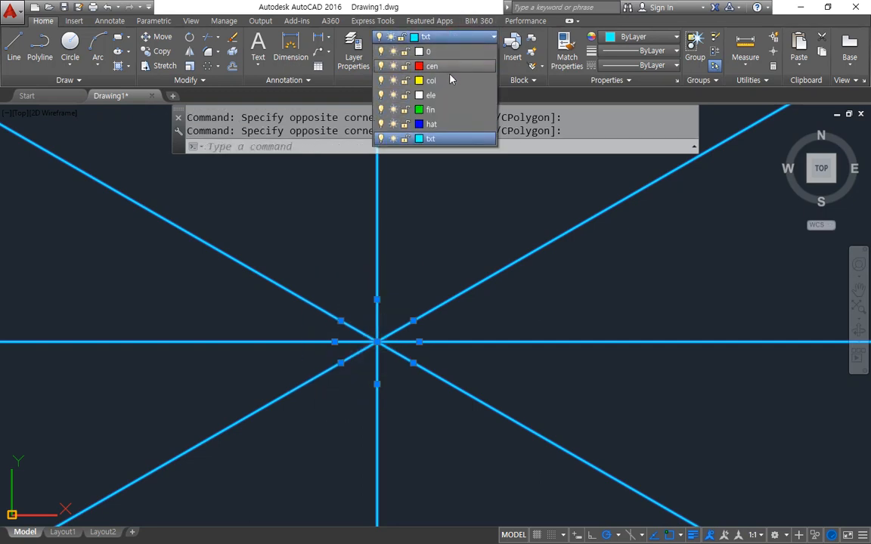
{"action": "left_click", "coordinate": [449, 74]}
{"action": "left_click", "coordinate": [456, 36]}
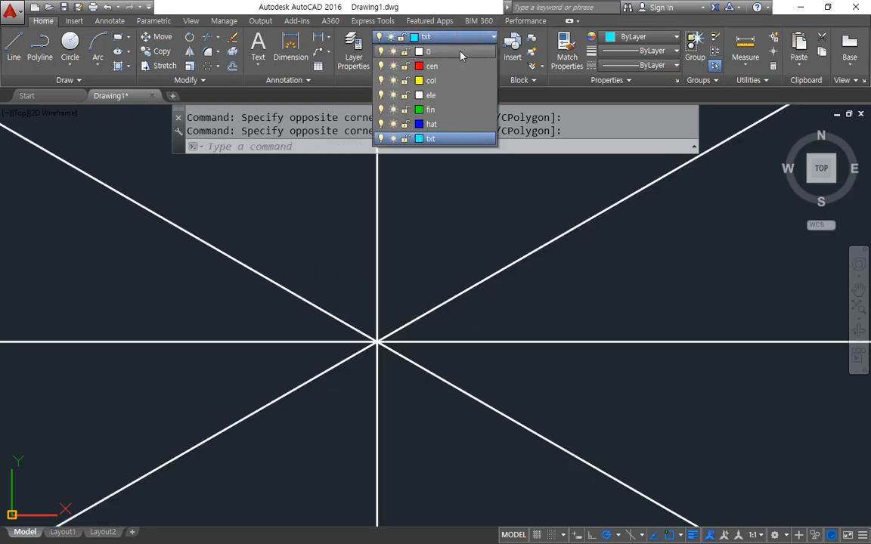
{"action": "left_click", "coordinate": [444, 68]}
{"action": "key", "text": "Escape"}
{"action": "key", "text": "Escape"}
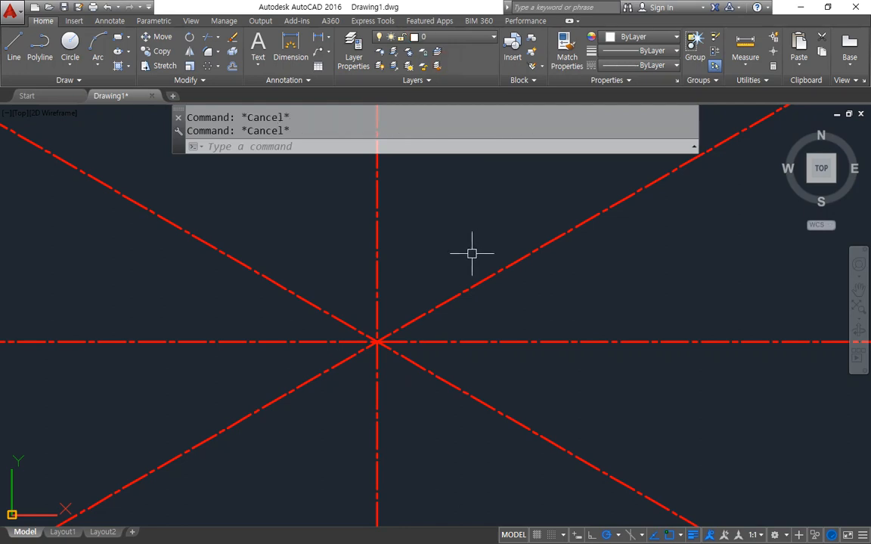
Set the global linetype scale factor to 0.4
{"action": "type", "text": "lts"}
{"action": "key", "text": "Return"}
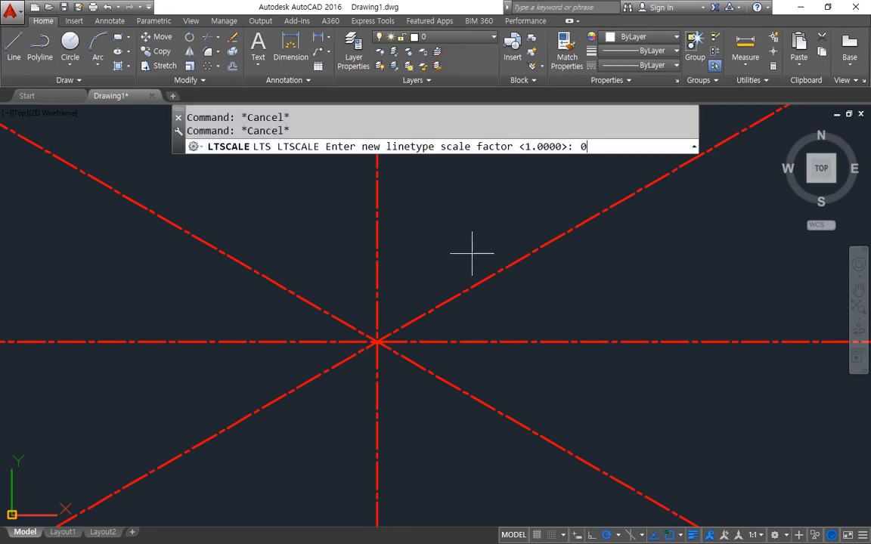
{"action": "type", "text": "0.4"}
{"action": "key", "text": "Return"}
Draw a circle of radius 11 centered on the intersection of the centerlines
{"action": "scroll", "coordinate": [365, 343], "scroll_direction": "up", "scroll_amount": 5}
{"action": "middle_click_drag", "start_coordinate": [477, 295], "coordinate": [398, 333]}
{"action": "type", "text": "c"}
{"action": "key", "text": "Return"}
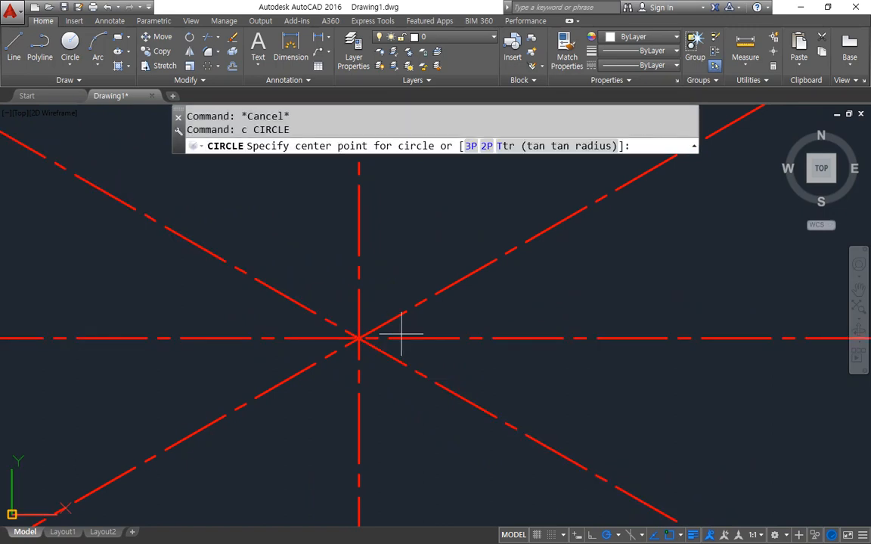
{"action": "left_click", "coordinate": [359, 338]}
{"action": "type", "text": "11"}
{"action": "key", "text": "Return"}
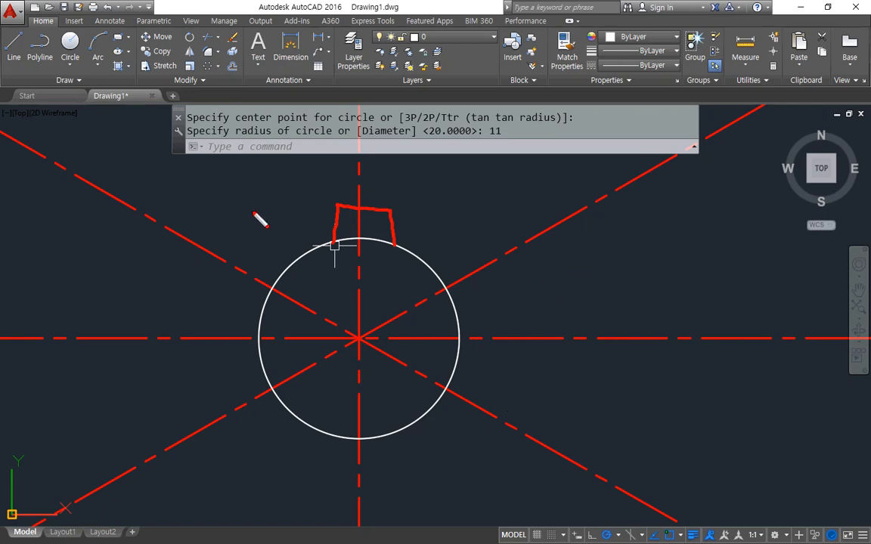
{"action": "mouse_move", "coordinate": [338, 252]}
{"action": "left_mouse_down"}
{"action": "mouse_move", "coordinate": [268, 346]}
{"action": "mouse_move", "coordinate": [428, 383]}
{"action": "mouse_move", "coordinate": [415, 267]}
{"action": "left_mouse_up"}
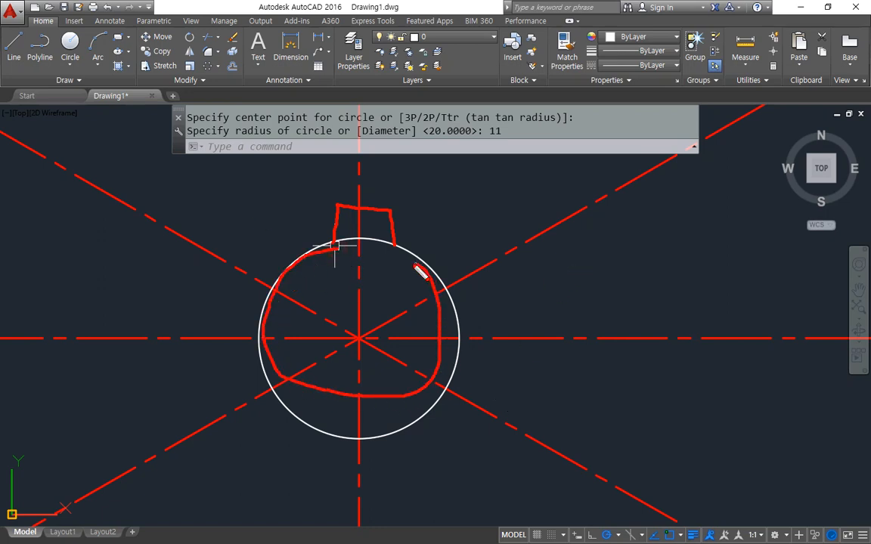
{"action": "mouse_move", "coordinate": [328, 287]}
{"action": "left_mouse_down"}
{"action": "mouse_move", "coordinate": [356, 336]}
{"action": "mouse_move", "coordinate": [382, 357]}
{"action": "left_mouse_up"}
{"action": "mouse_move", "coordinate": [516, 190]}
{"action": "left_mouse_down"}
{"action": "mouse_move", "coordinate": [543, 304]}
{"action": "mouse_move", "coordinate": [566, 286]}
{"action": "left_mouse_up"}
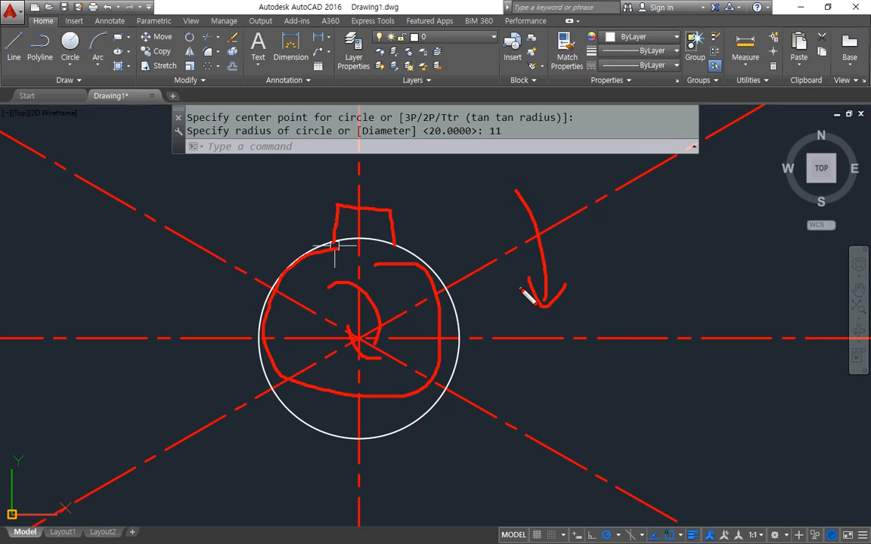
{"action": "left_click_drag", "start_coordinate": [416, 330], "coordinate": [306, 367]}
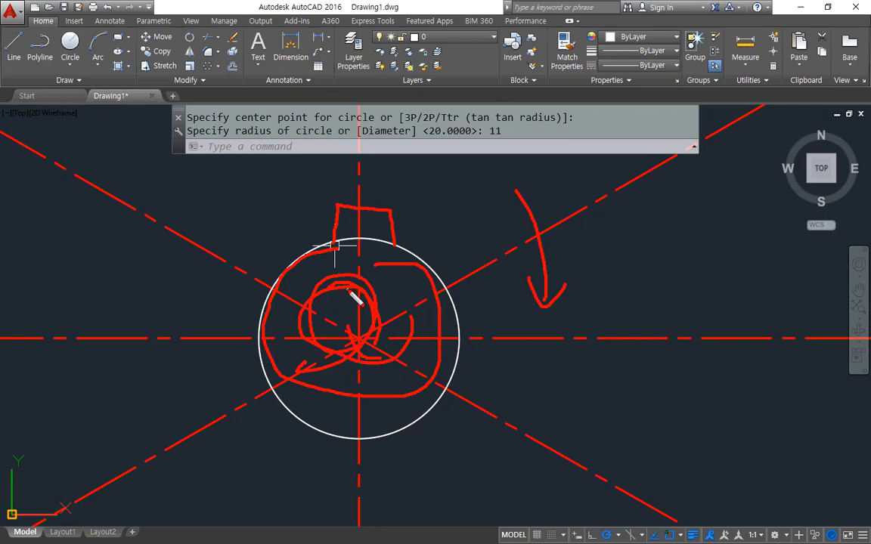
{"action": "key", "text": "e"}
{"action": "mouse_move", "coordinate": [335, 257]}
{"action": "left_mouse_down"}
{"action": "mouse_move", "coordinate": [338, 219]}
{"action": "mouse_move", "coordinate": [374, 208]}
{"action": "mouse_move", "coordinate": [390, 241]}
{"action": "mouse_move", "coordinate": [377, 272]}
{"action": "mouse_move", "coordinate": [332, 268]}
{"action": "left_mouse_up"}
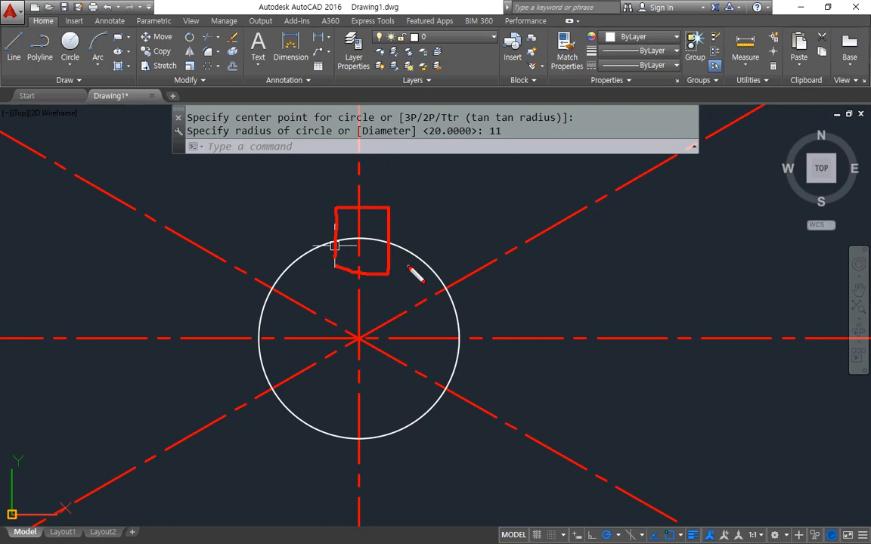
{"action": "mouse_move", "coordinate": [362, 443]}
{"action": "left_mouse_down"}
{"action": "mouse_move", "coordinate": [258, 442]}
{"action": "mouse_move", "coordinate": [497, 443]}
{"action": "left_mouse_up"}
{"action": "left_click_drag", "start_coordinate": [366, 204], "coordinate": [469, 203]}
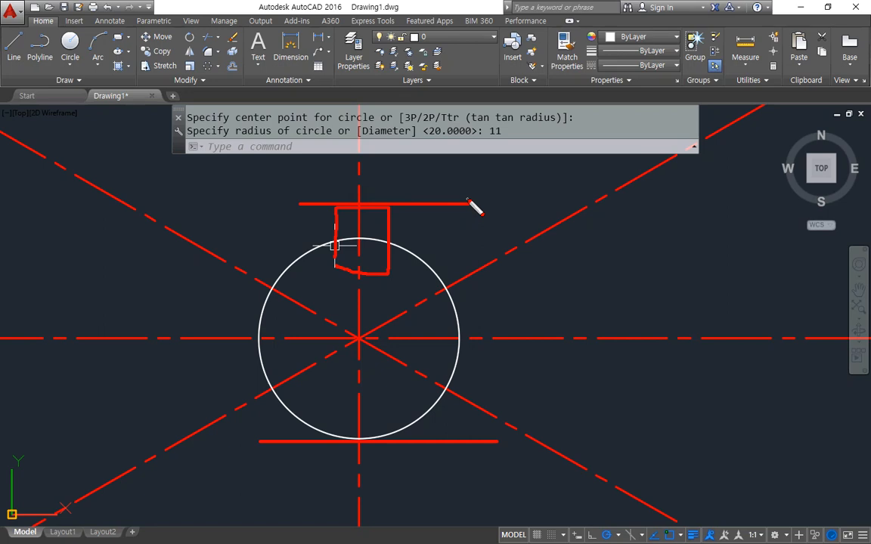
{"action": "key", "text": "Escape"}
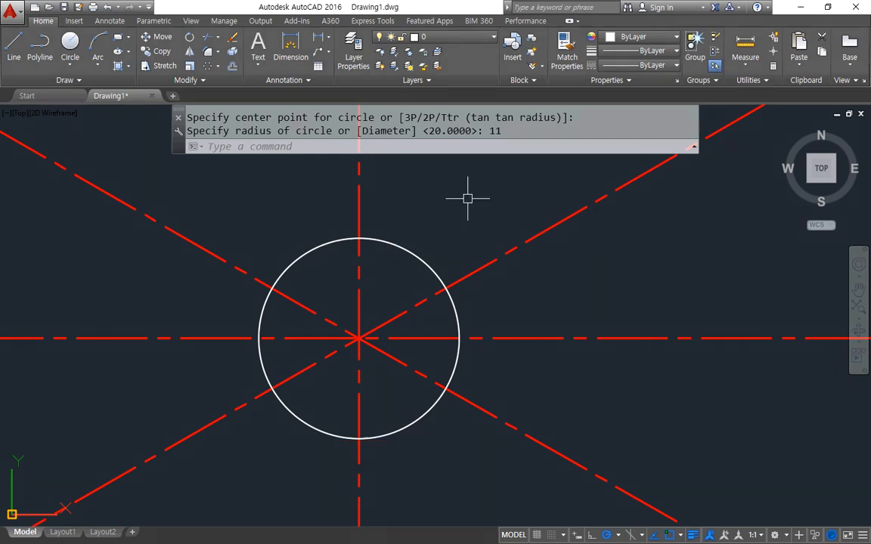
Draw a horizontal construction line through the bottom quadrant point of the circle
{"action": "type", "text": "xl"}
{"action": "key", "text": "Return"}
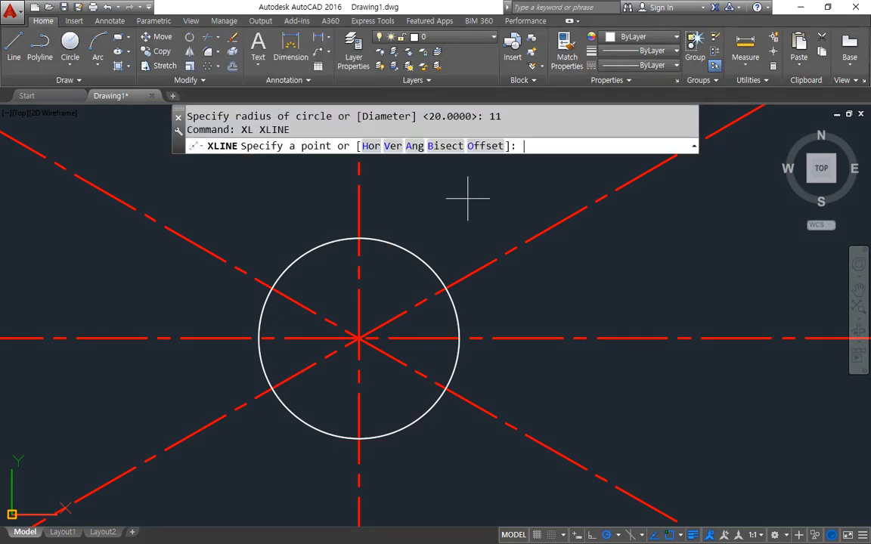
{"action": "type", "text": "h"}
{"action": "key", "text": "Return"}
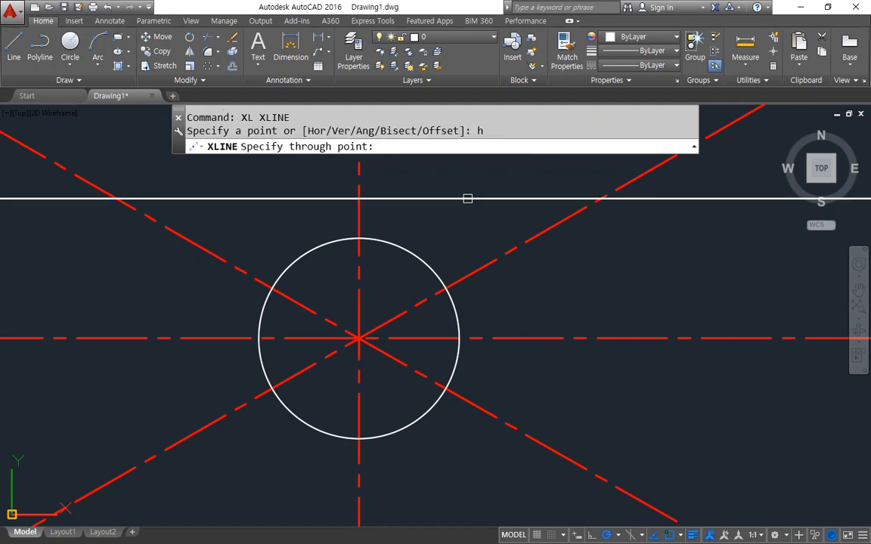
{"action": "left_click", "coordinate": [361, 440]}
{"action": "key", "text": "Return"}
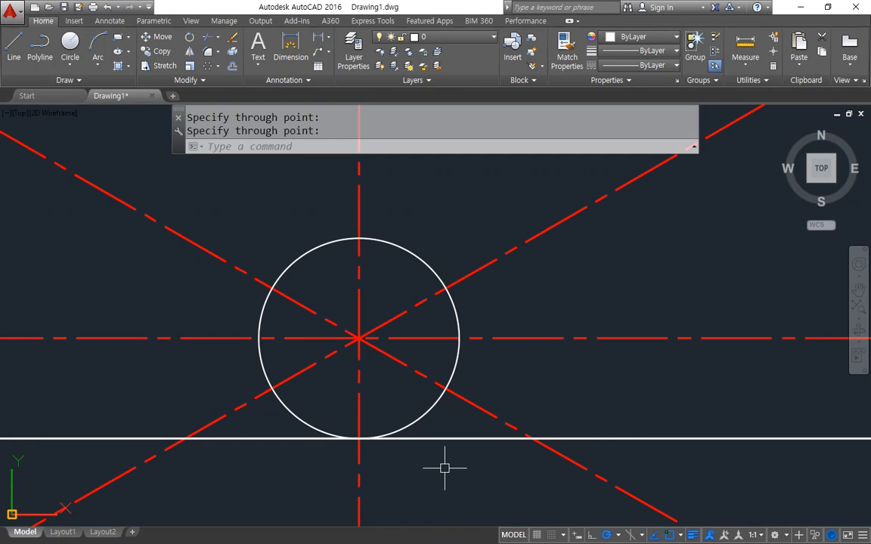
Offset the horizontal line at the circle's bottom 26 upward to mark the top of the keyway
{"action": "type", "text": "o"}
{"action": "key", "text": "Return"}
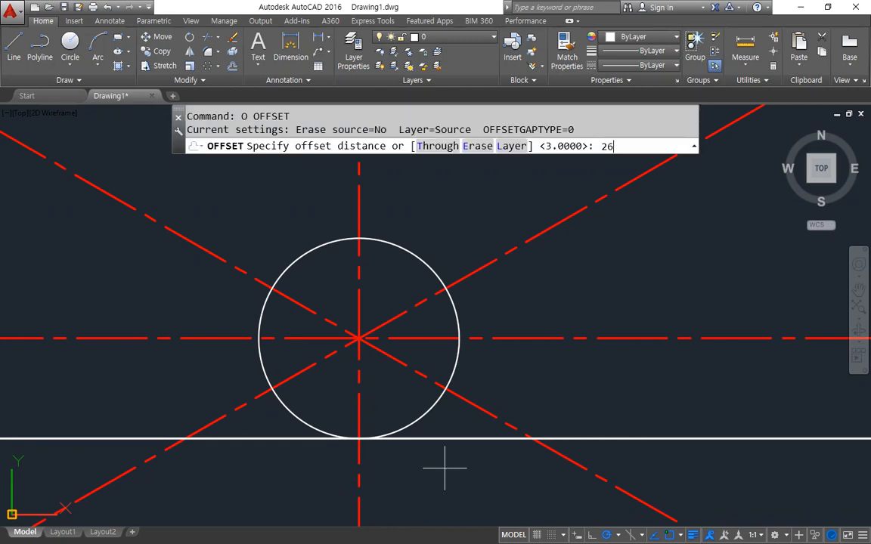
{"action": "key", "text": "Return"}
{"action": "left_click", "coordinate": [629, 439]}
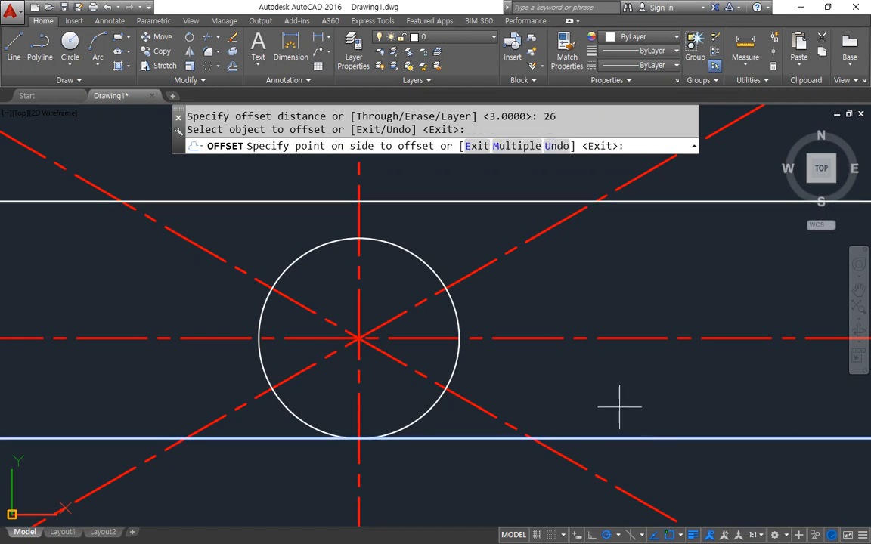
{"action": "left_click", "coordinate": [461, 327]}
{"action": "left_click_drag", "start_coordinate": [316, 194], "coordinate": [399, 194]}
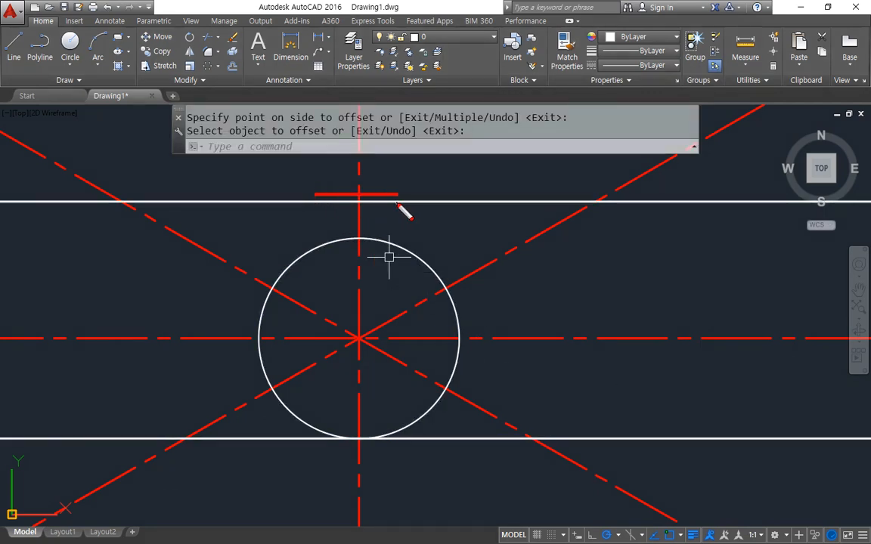
{"action": "left_click_drag", "start_coordinate": [280, 203], "coordinate": [383, 202]}
{"action": "left_click_drag", "start_coordinate": [323, 201], "coordinate": [323, 265]}
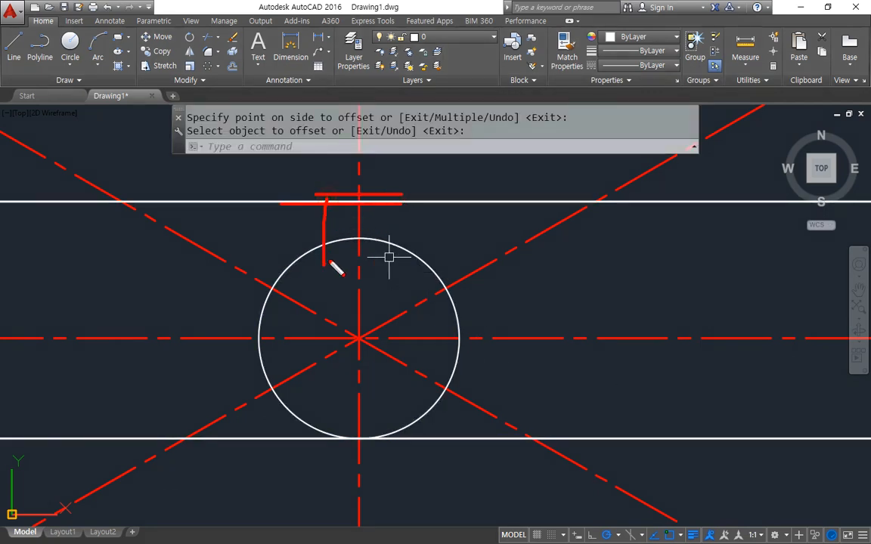
{"action": "left_click_drag", "start_coordinate": [386, 203], "coordinate": [386, 259]}
{"action": "key", "text": "Return"}
Erase the horizontal construction line tangent to the bottom of the circle
{"action": "left_click", "coordinate": [649, 439]}
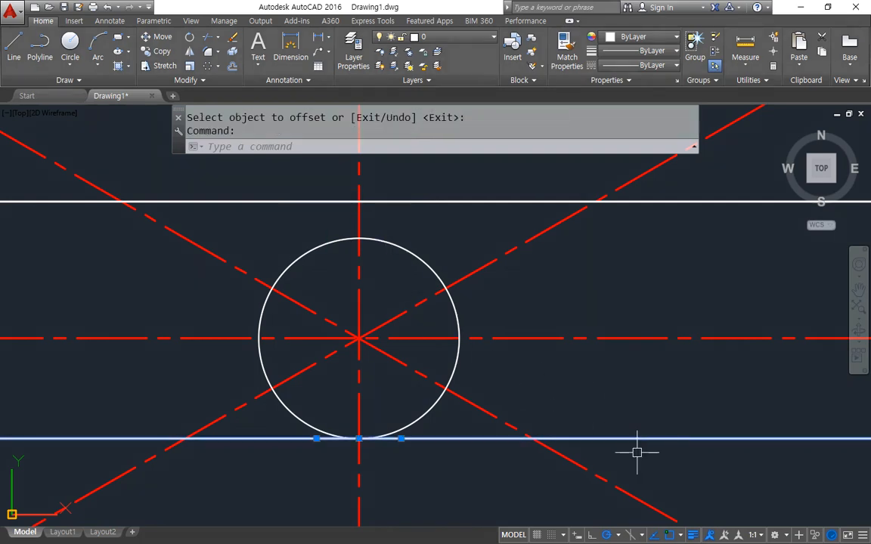
{"action": "type", "text": "e"}
{"action": "key", "text": "Return"}
{"action": "type", "text": "o"}
{"action": "key", "text": "Return"}
{"action": "type", "text": "6"}
{"action": "key", "text": "Return"}
{"action": "left_click", "coordinate": [359, 225]}
{"action": "left_click", "coordinate": [334, 224]}
{"action": "key", "text": "Escape"}
{"action": "left_click", "coordinate": [325, 219]}
{"action": "left_click", "coordinate": [266, 229]}
{"action": "type", "text": "e"}
{"action": "key", "text": "space"}
Offset the vertical centerline 3 to each side to form the two sides of the keyway
{"action": "type", "text": "o"}
{"action": "key", "text": "Return"}
{"action": "type", "text": "3"}
{"action": "key", "text": "Return"}
{"action": "left_click", "coordinate": [359, 219]}
{"action": "left_click", "coordinate": [348, 216]}
{"action": "left_click", "coordinate": [359, 219]}
{"action": "left_click", "coordinate": [412, 219]}
{"action": "key", "text": "Return"}
Match the two offset vertical lines to the properties of the white horizontal keyway line
{"action": "type", "text": "ma"}
{"action": "key", "text": "Return"}
{"action": "left_click", "coordinate": [414, 202]}
{"action": "left_click", "coordinate": [385, 221]}
{"action": "left_click", "coordinate": [332, 228]}
{"action": "key", "text": "Return"}
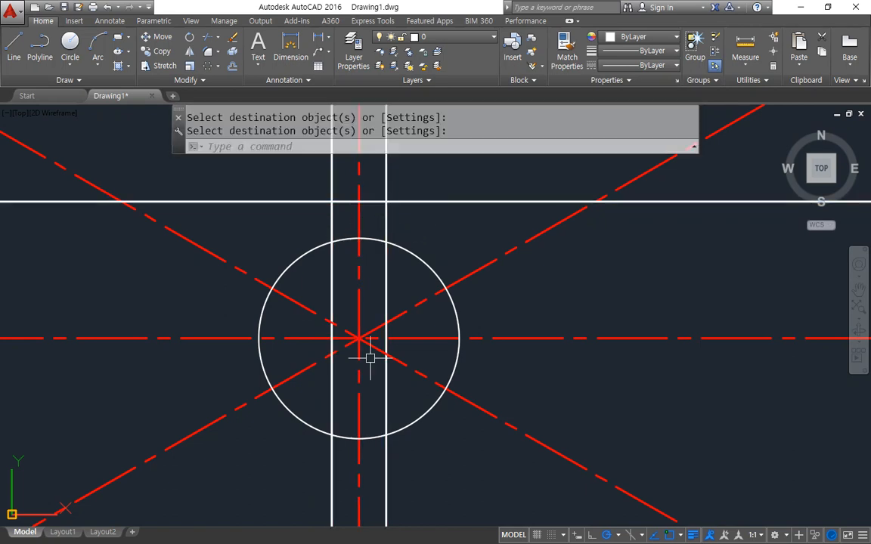
{"action": "mouse_move", "coordinate": [278, 269]}
{"action": "left_mouse_down"}
{"action": "mouse_move", "coordinate": [330, 250]}
{"action": "mouse_move", "coordinate": [333, 211]}
{"action": "mouse_move", "coordinate": [372, 201]}
{"action": "mouse_move", "coordinate": [388, 243]}
{"action": "mouse_move", "coordinate": [424, 257]}
{"action": "left_mouse_up"}
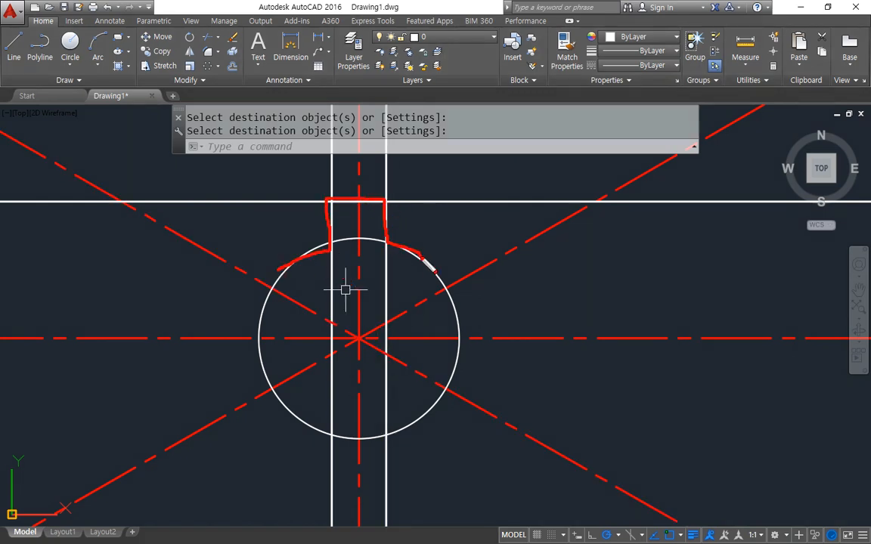
{"action": "mouse_move", "coordinate": [364, 257]}
{"action": "left_mouse_down"}
{"action": "mouse_move", "coordinate": [337, 244]}
{"action": "mouse_move", "coordinate": [361, 265]}
{"action": "left_mouse_up"}
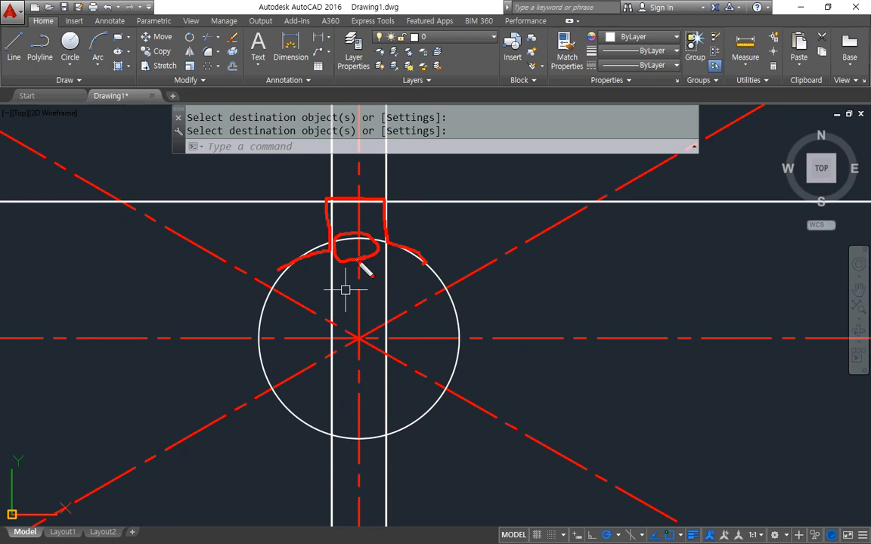
{"action": "key", "text": "Escape"}
Trim the circle's top arc between the vertical centerline and the right keyway line
{"action": "type", "text": "tr"}
{"action": "key", "text": "Return"}
{"action": "key", "text": "Return"}
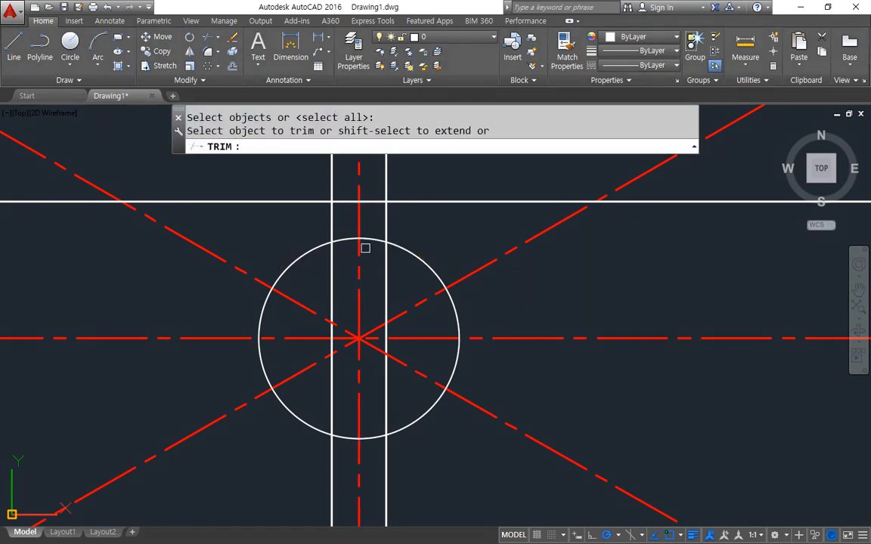
{"action": "key", "text": "Return"}
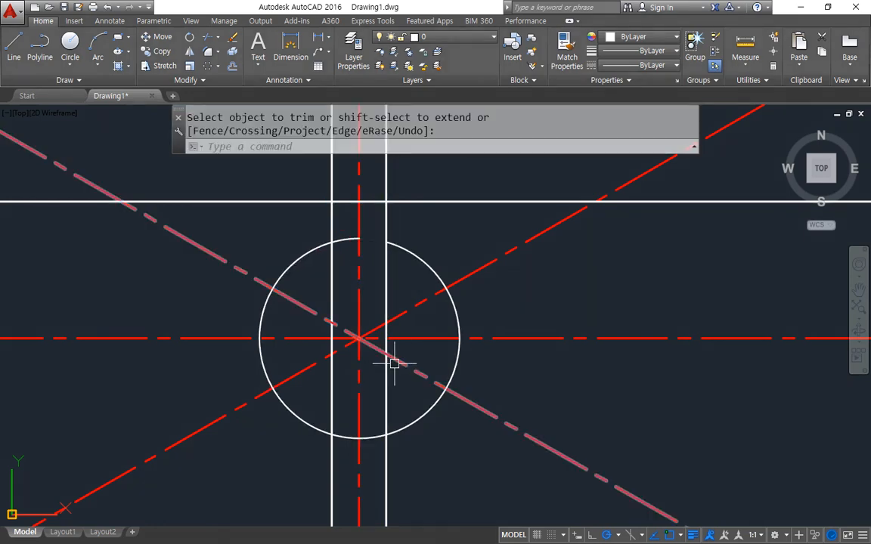
Using Fillet with the Multiple option, join the circle to the right keyway line and that line to the keyway's top line in sharp corners
{"action": "type", "text": "f"}
{"action": "key", "text": "Return"}
{"action": "left_click_drag", "start_coordinate": [308, 133], "coordinate": [474, 133]}
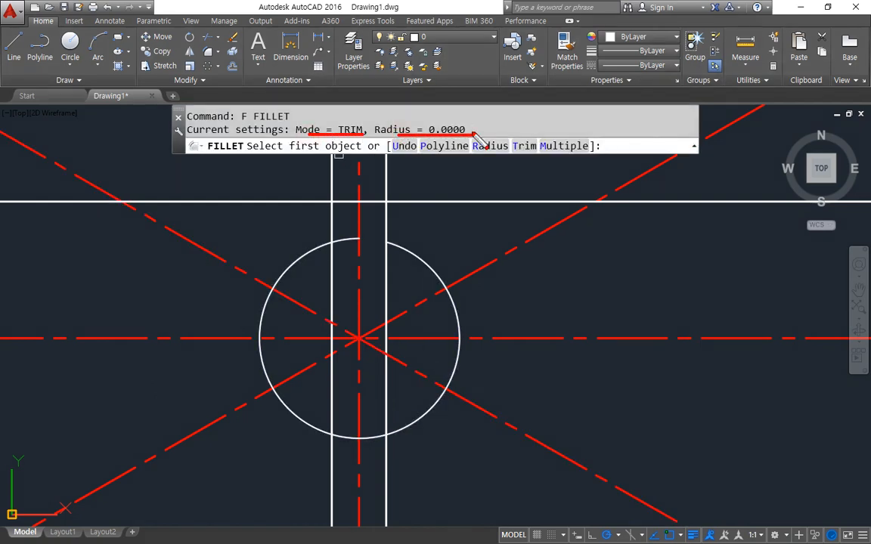
{"action": "left_click_drag", "start_coordinate": [548, 155], "coordinate": [587, 168]}
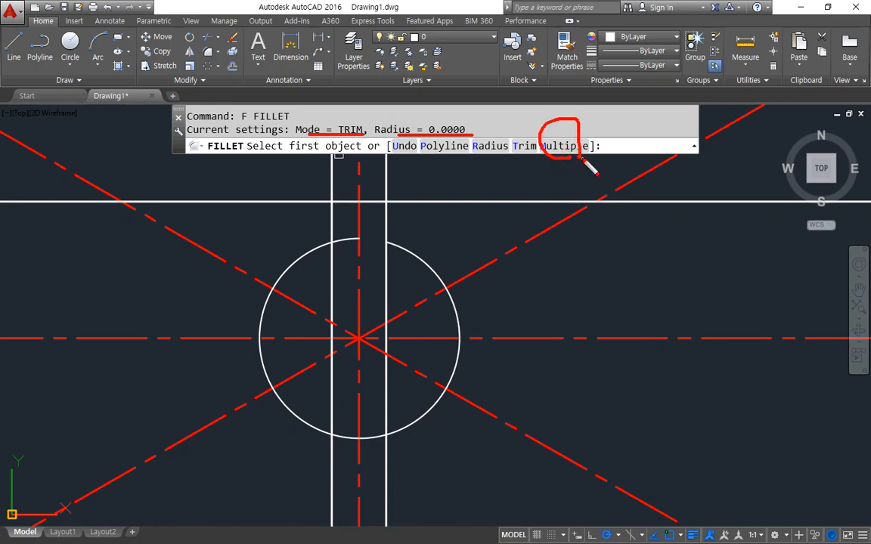
{"action": "key", "text": "Escape"}
{"action": "left_click", "coordinate": [564, 146]}
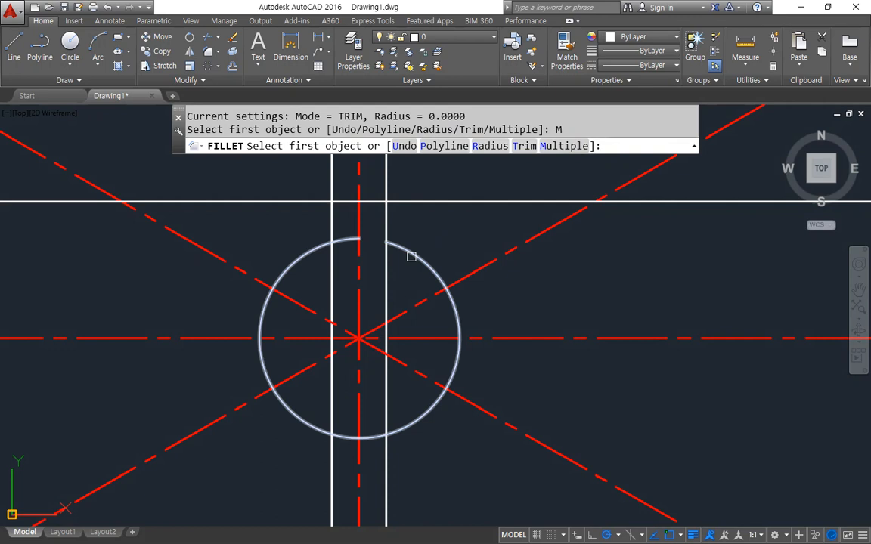
{"action": "left_click", "coordinate": [410, 256]}
{"action": "left_click", "coordinate": [387, 227]}
{"action": "left_click", "coordinate": [386, 220]}
{"action": "left_click", "coordinate": [370, 202]}
Fillet the keyway's top line to its left side line, and that side line to the circle, in sharp corners
{"action": "left_click", "coordinate": [344, 203]}
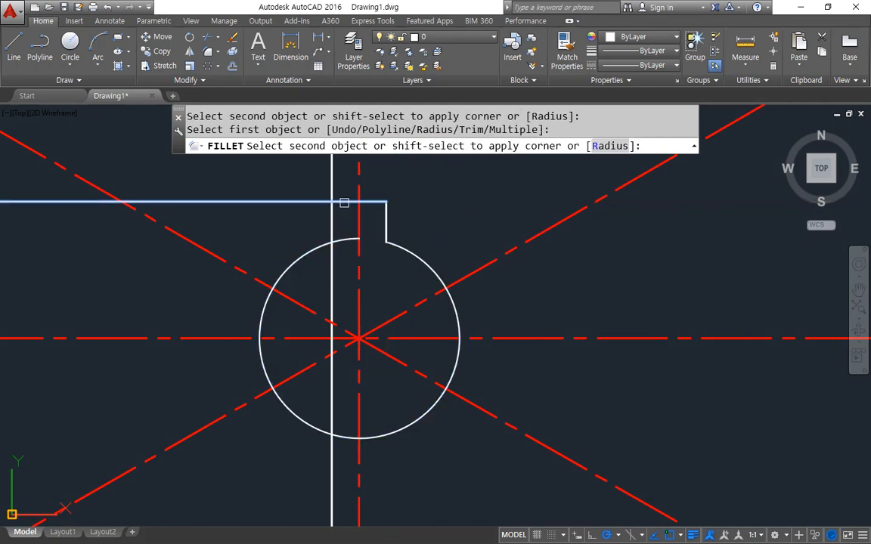
{"action": "left_click", "coordinate": [332, 219]}
{"action": "left_click", "coordinate": [330, 232]}
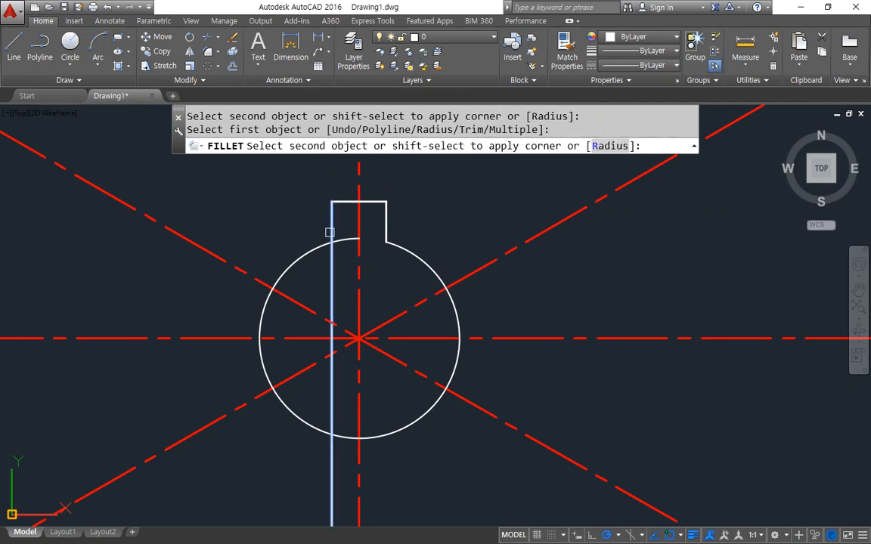
{"action": "left_click", "coordinate": [317, 250]}
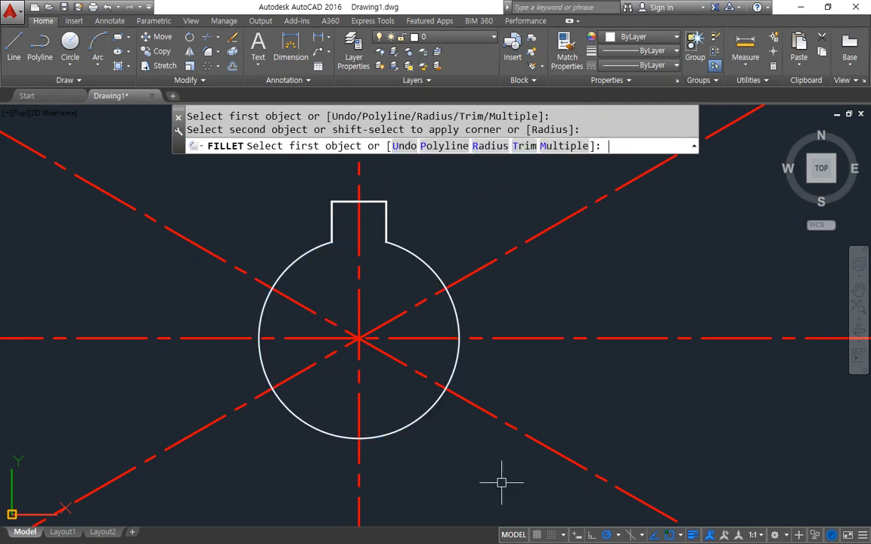
{"action": "key", "text": "Return"}
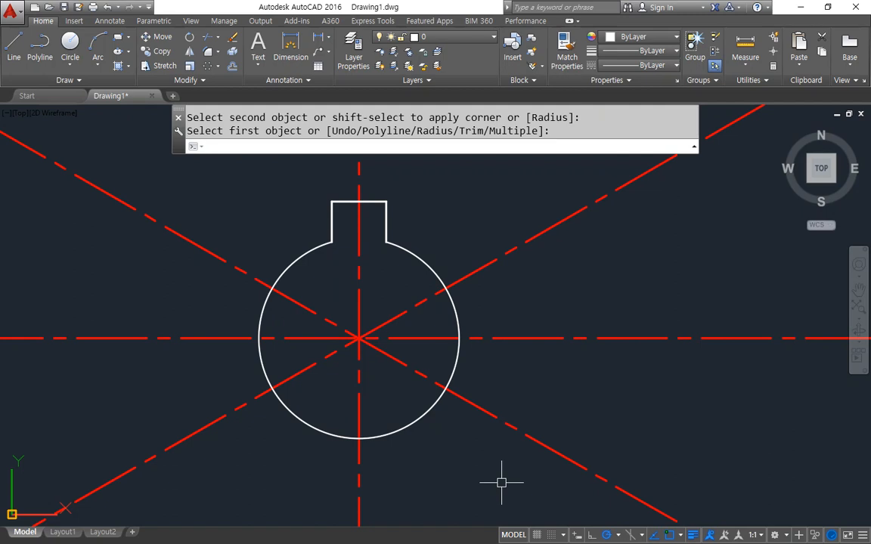
Draw a circle of radius 19.5 centered on the centerline intersection
{"action": "type", "text": "c"}
{"action": "key", "text": "Return"}
{"action": "left_click", "coordinate": [359, 338]}
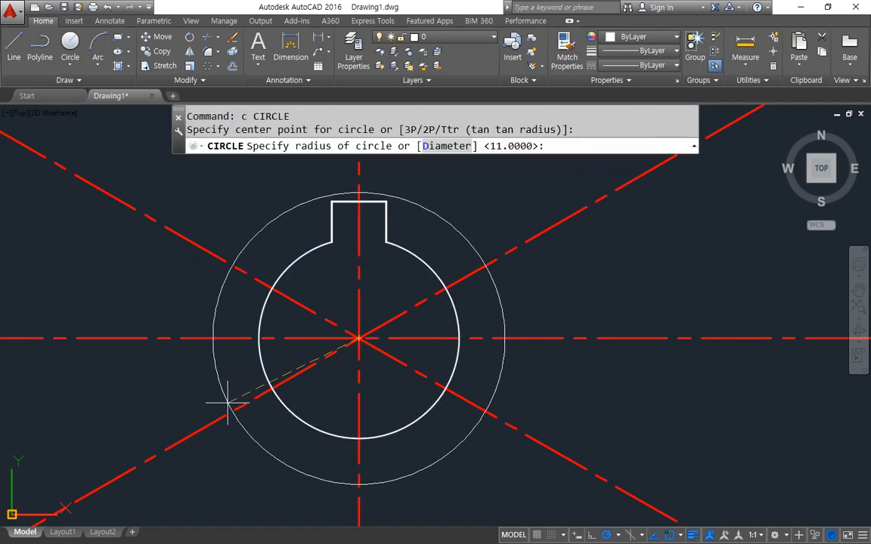
{"action": "type", "text": "19.5"}
{"action": "key", "text": "Return"}
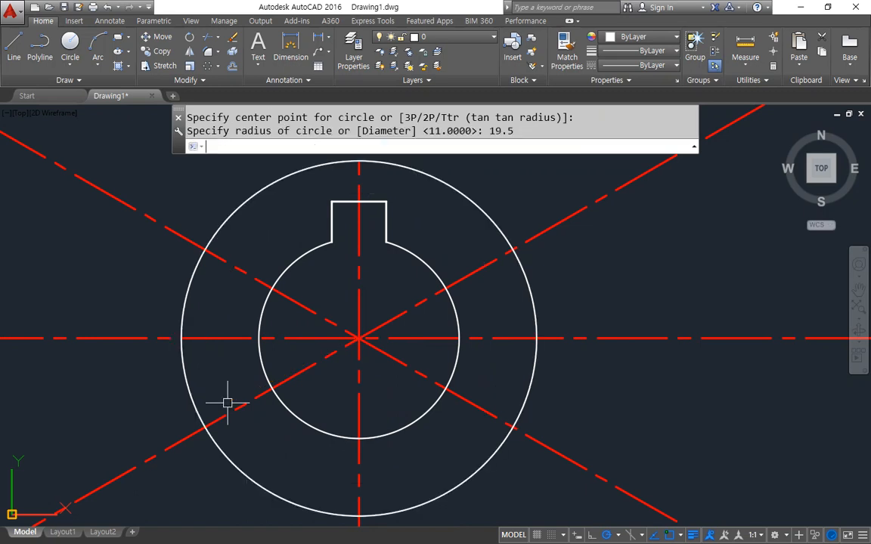
Draw a circle of radius 25 centered on the centerline intersection
{"action": "type", "text": "c"}
{"action": "key", "text": "Return"}
{"action": "left_click", "coordinate": [359, 338]}
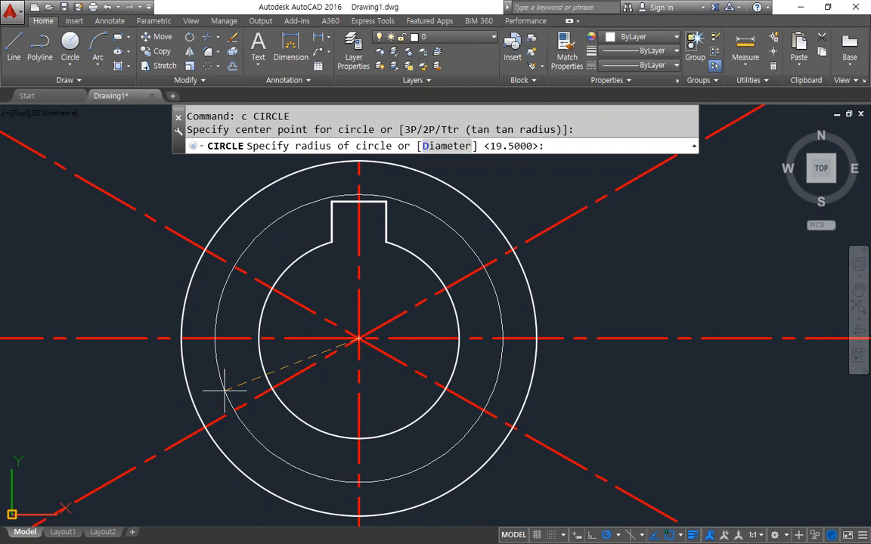
{"action": "type", "text": "25"}
{"action": "key", "text": "Return"}
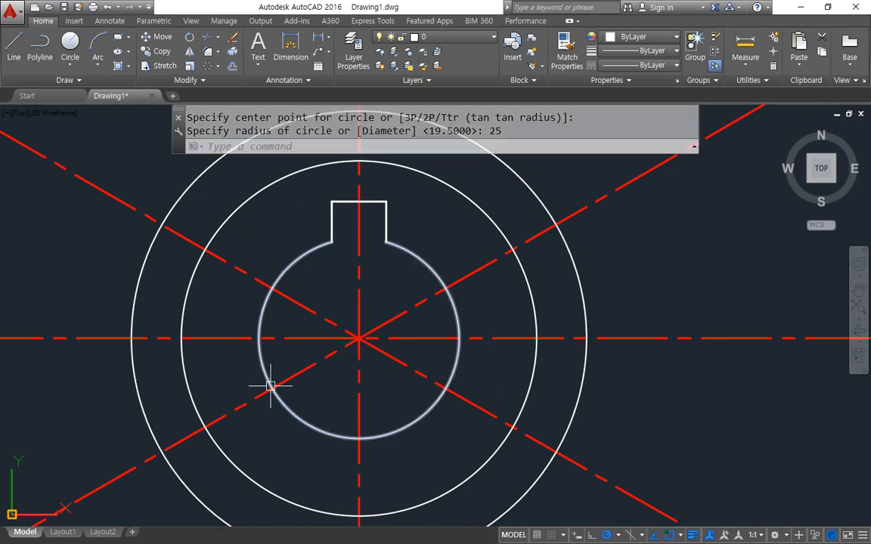
Match the radius 25 circle to the properties of a diagonal centerline
{"action": "type", "text": "ma"}
{"action": "key", "text": "Return"}
{"action": "left_click", "coordinate": [602, 198]}
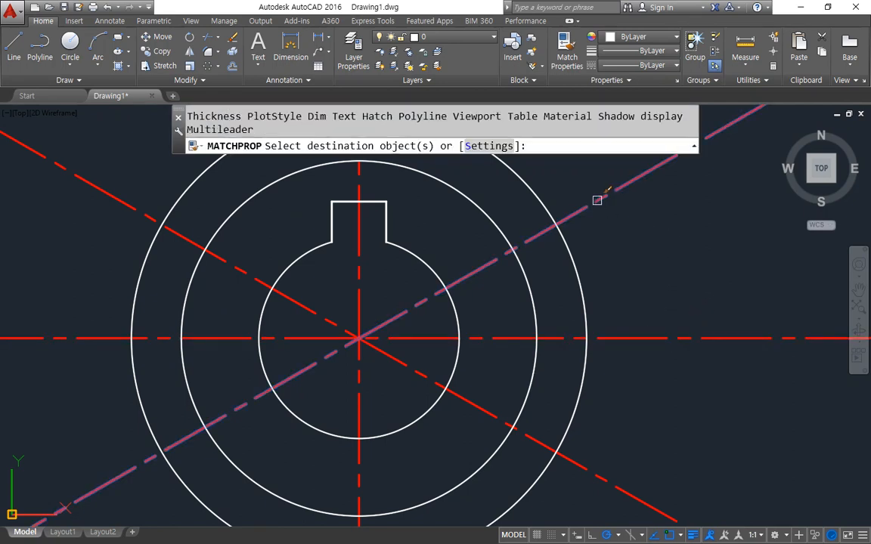
{"action": "left_click", "coordinate": [546, 207]}
{"action": "key", "text": "Return"}
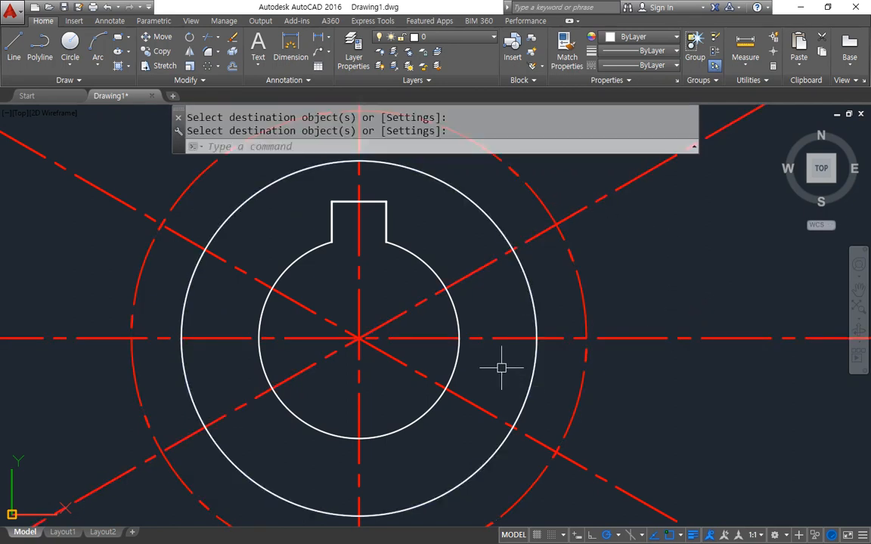
Draw a circle of diameter 95 centered on the centerline intersection
{"action": "scroll", "coordinate": [502, 367], "scroll_direction": "down", "scroll_amount": 2}
{"action": "type", "text": "c"}
{"action": "key", "text": "Return"}
{"action": "left_click", "coordinate": [412, 349]}
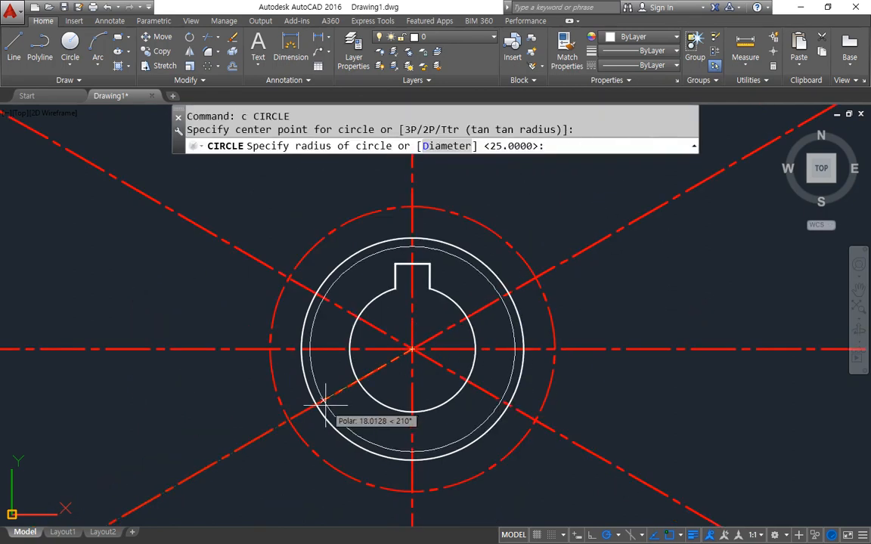
{"action": "type", "text": "d"}
{"action": "key", "text": "Return"}
{"action": "type", "text": "95"}
{"action": "key", "text": "Return"}
Offset the diameter 95 circle 3 outward as a limit for the centerlines
{"action": "scroll", "coordinate": [321, 405], "scroll_direction": "down", "scroll_amount": 3}
{"action": "type", "text": "o"}
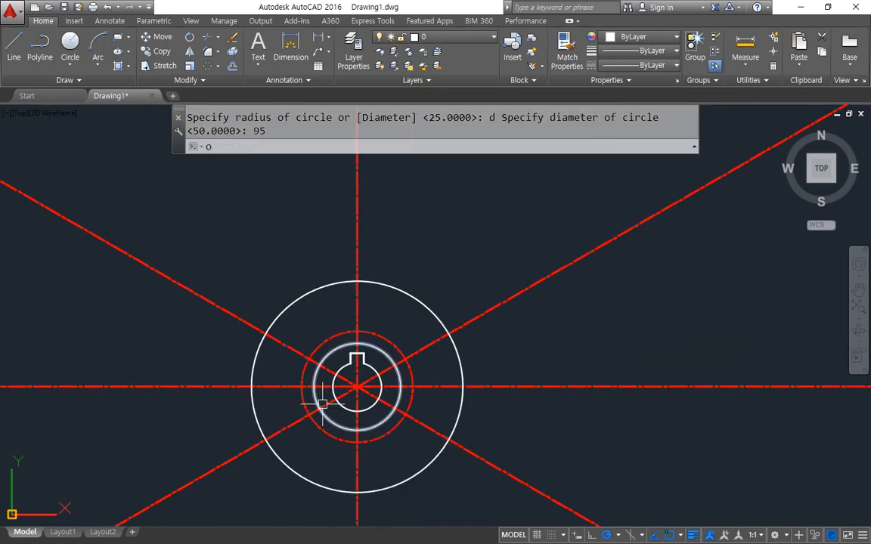
{"action": "key", "text": "Return"}
{"action": "type", "text": "3"}
{"action": "key", "text": "Return"}
{"action": "left_click", "coordinate": [457, 356]}
{"action": "left_click", "coordinate": [528, 371]}
{"action": "key", "text": "Return"}
Trim all the centerlines outside the outermost circle with a fence drawn around it
{"action": "type", "text": "tr"}
{"action": "key", "text": "Return"}
{"action": "key", "text": "Return"}
{"action": "type", "text": "f"}
{"action": "key", "text": "Return"}
{"action": "left_click", "coordinate": [508, 495]}
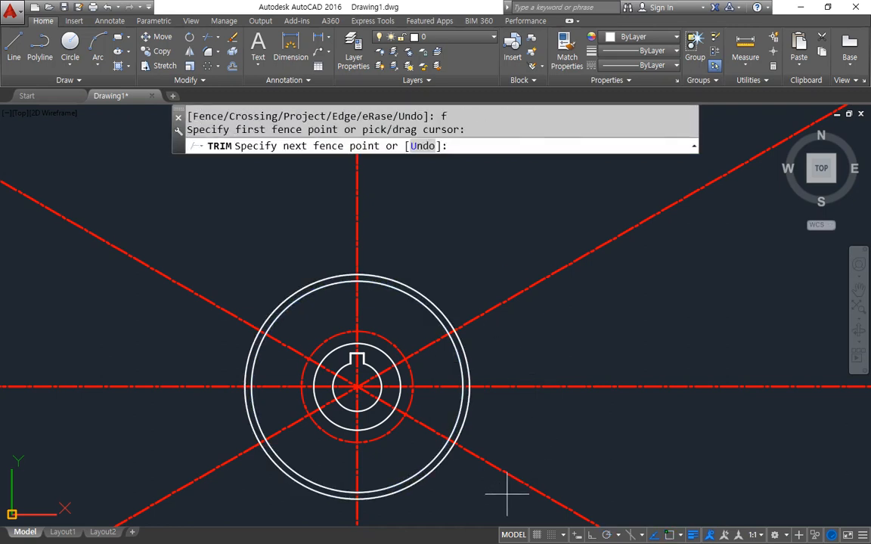
{"action": "left_click", "coordinate": [511, 256]}
{"action": "left_click", "coordinate": [314, 221]}
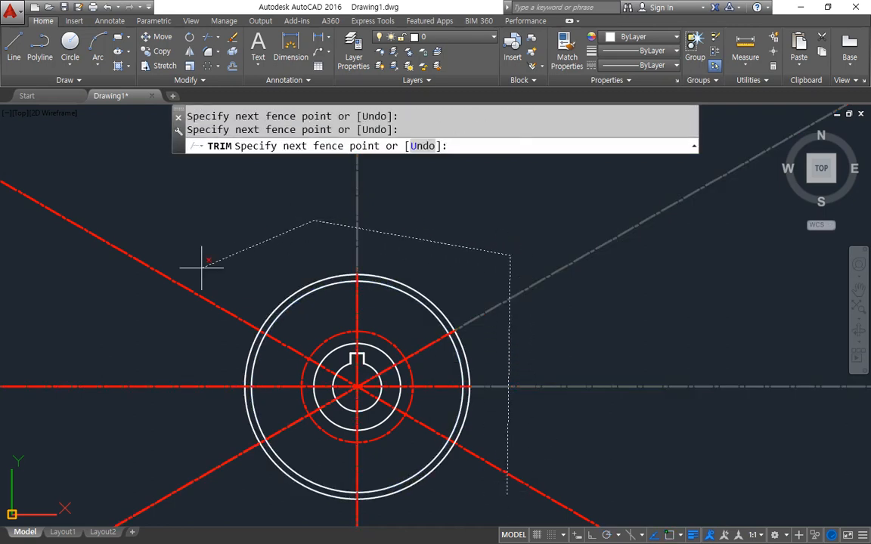
{"action": "left_click", "coordinate": [155, 318]}
{"action": "left_click", "coordinate": [159, 433]}
{"action": "left_click", "coordinate": [217, 500]}
{"action": "key", "text": "Return"}
{"action": "key", "text": "Return"}
Erase the outermost offset circle used as the trimming limit
{"action": "left_click", "coordinate": [413, 487]}
{"action": "type", "text": "e"}
{"action": "key", "text": "Return"}
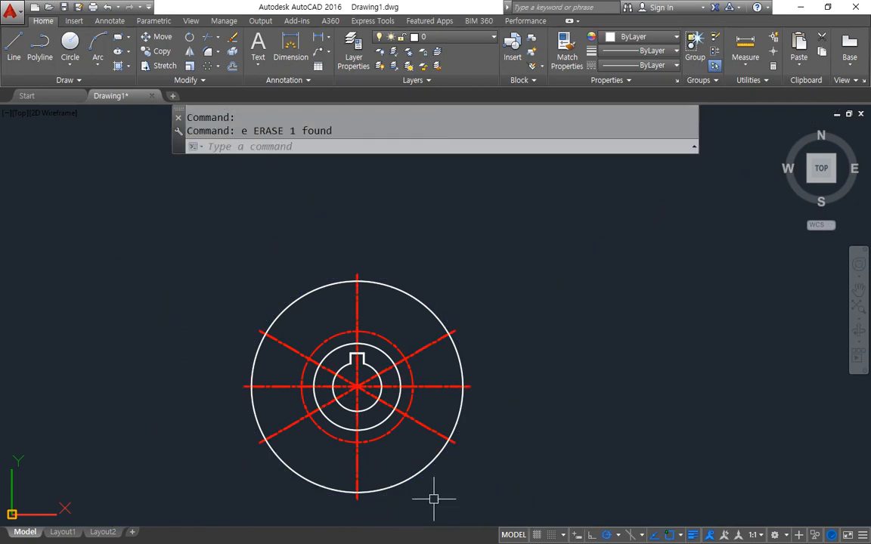
{"action": "mouse_move", "coordinate": [256, 269]}
{"action": "left_mouse_down"}
{"action": "mouse_move", "coordinate": [515, 475]}
{"action": "mouse_move", "coordinate": [352, 516]}
{"action": "left_mouse_up"}
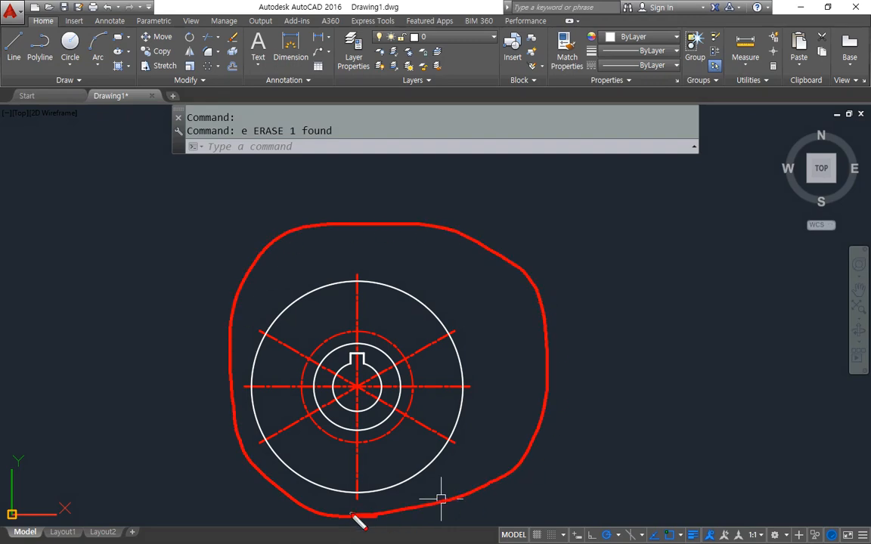
Switch to the browser's reference drawing and examine the slotted wheel's sector between the vertical and upper-right centerlines, then return to AutoCAD
{"action": "key", "text": "Escape"}
{"action": "scroll", "coordinate": [363, 313], "scroll_direction": "up", "scroll_amount": 4}
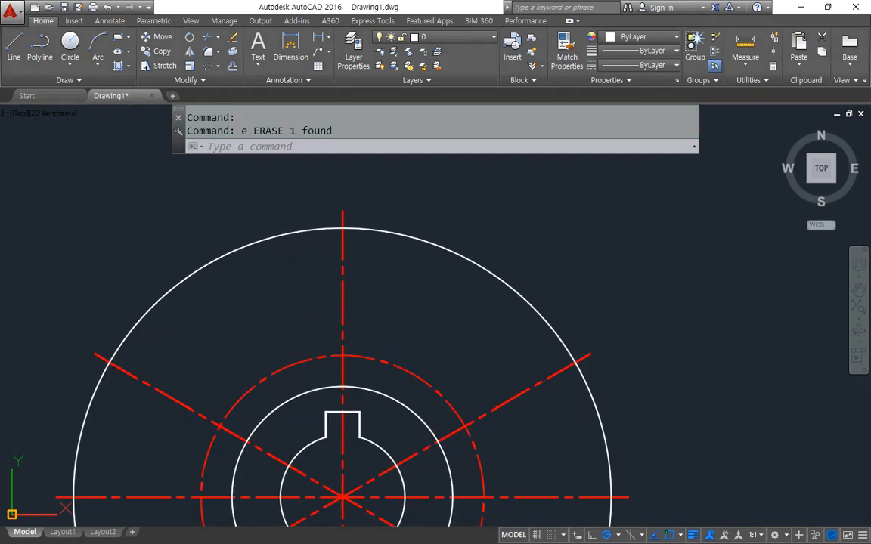
{"action": "left_click_drag", "start_coordinate": [0, 159], "coordinate": [414, 159]}
{"action": "double_click", "coordinate": [414, 160]}
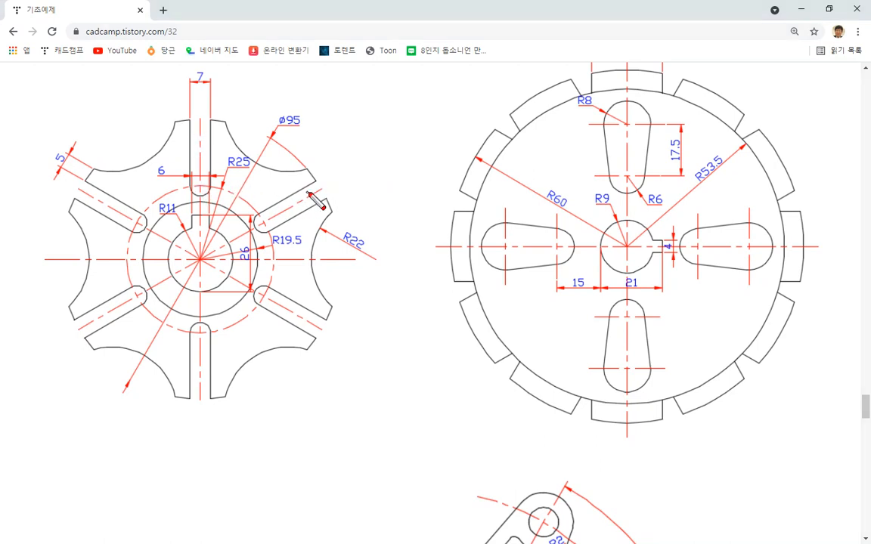
{"action": "mouse_move", "coordinate": [316, 189]}
{"action": "left_mouse_down"}
{"action": "mouse_move", "coordinate": [227, 224]}
{"action": "mouse_move", "coordinate": [200, 254]}
{"action": "mouse_move", "coordinate": [202, 119]}
{"action": "left_mouse_up"}
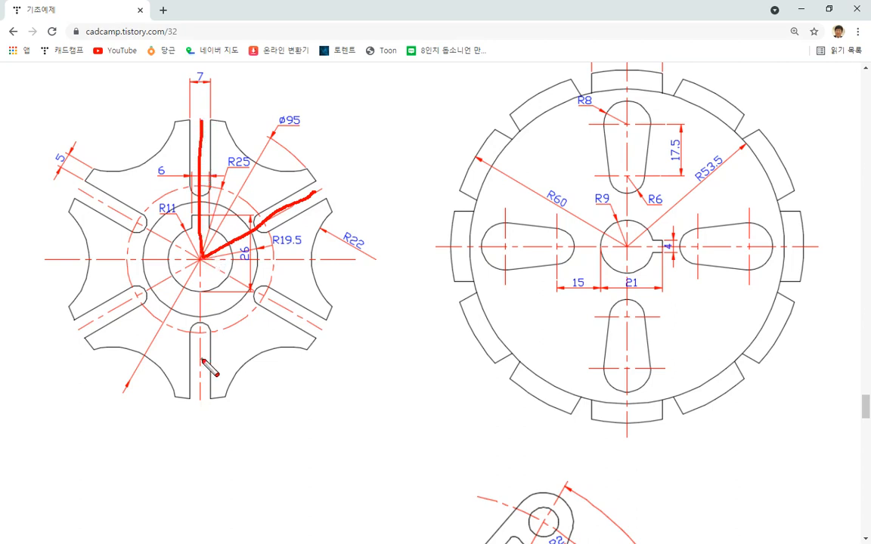
{"action": "key", "text": "ctrl+z"}
{"action": "left_click_drag", "start_coordinate": [312, 184], "coordinate": [229, 231]}
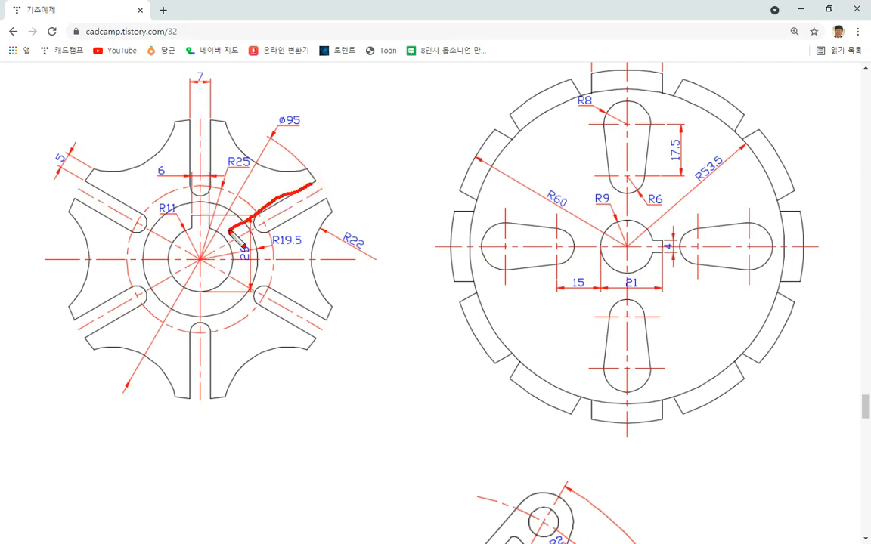
{"action": "left_click_drag", "start_coordinate": [190, 127], "coordinate": [195, 215]}
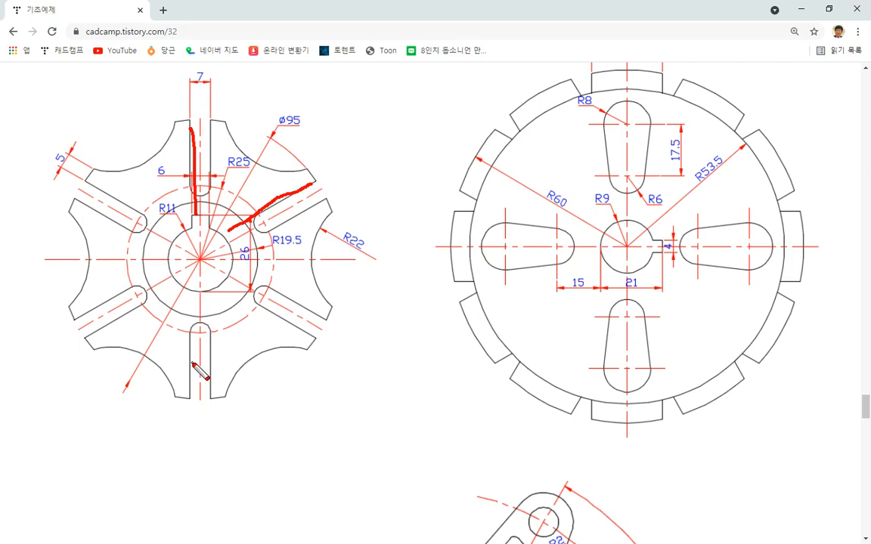
{"action": "key", "text": "e"}
{"action": "mouse_move", "coordinate": [188, 114]}
{"action": "left_mouse_down"}
{"action": "mouse_move", "coordinate": [187, 181]}
{"action": "mouse_move", "coordinate": [240, 201]}
{"action": "mouse_move", "coordinate": [322, 187]}
{"action": "mouse_move", "coordinate": [275, 111]}
{"action": "mouse_move", "coordinate": [198, 105]}
{"action": "mouse_move", "coordinate": [181, 121]}
{"action": "left_mouse_up"}
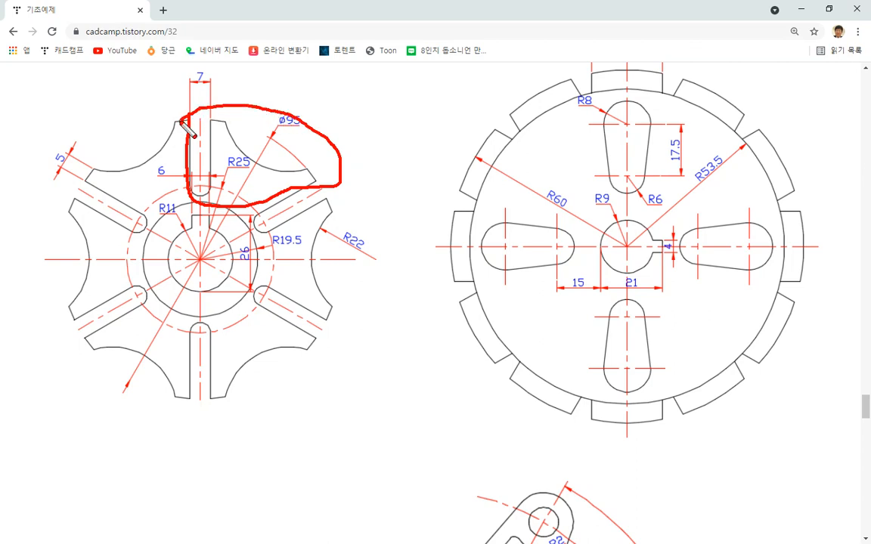
{"action": "key", "text": "e"}
{"action": "left_click_drag", "start_coordinate": [200, 119], "coordinate": [203, 257]}
{"action": "mouse_move", "coordinate": [201, 261]}
{"action": "left_mouse_down"}
{"action": "mouse_move", "coordinate": [268, 205]}
{"action": "mouse_move", "coordinate": [335, 191]}
{"action": "mouse_move", "coordinate": [211, 260]}
{"action": "left_mouse_up"}
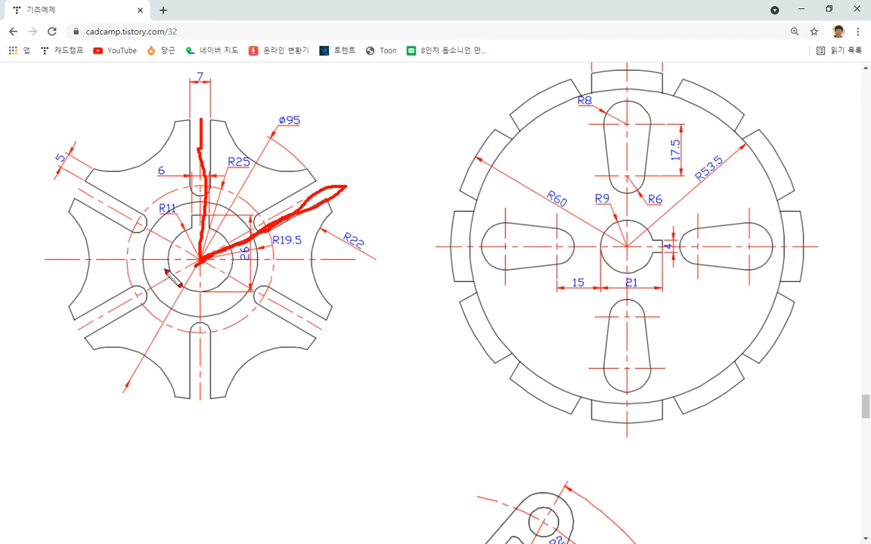
{"action": "key", "text": "Escape"}
{"action": "key", "text": "alt+Tab"}
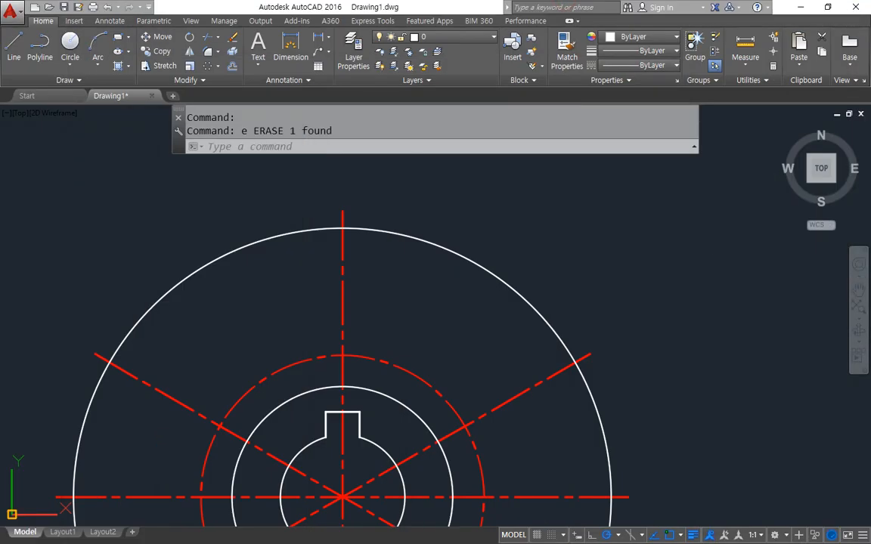
Draw a circle of diameter 7, matching the reference slot width, where the vertical centerline crosses the dashed circle above the bore
{"action": "scroll", "coordinate": [369, 239], "scroll_direction": "down", "scroll_amount": 1}
{"action": "type", "text": "c"}
{"action": "key", "text": "Return"}
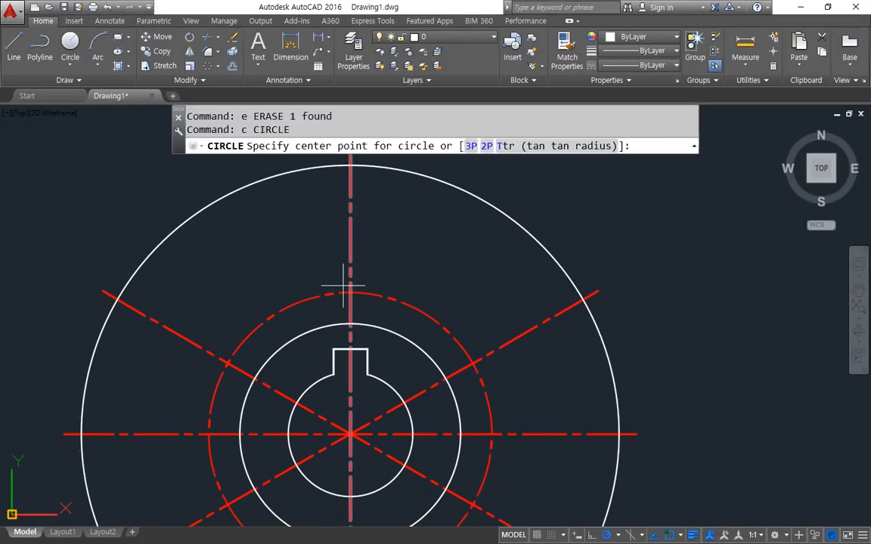
{"action": "left_click", "coordinate": [350, 292]}
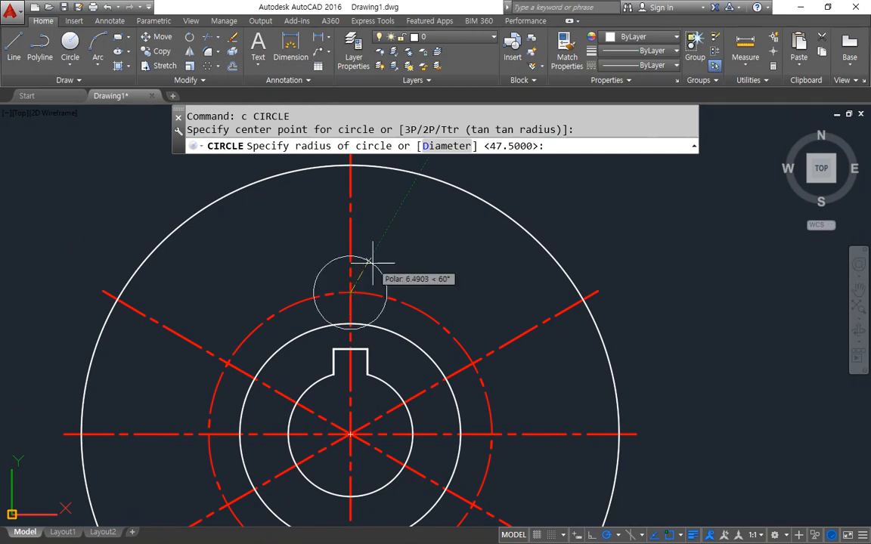
{"action": "left_click_drag", "start_coordinate": [0, 80], "coordinate": [364, 74]}
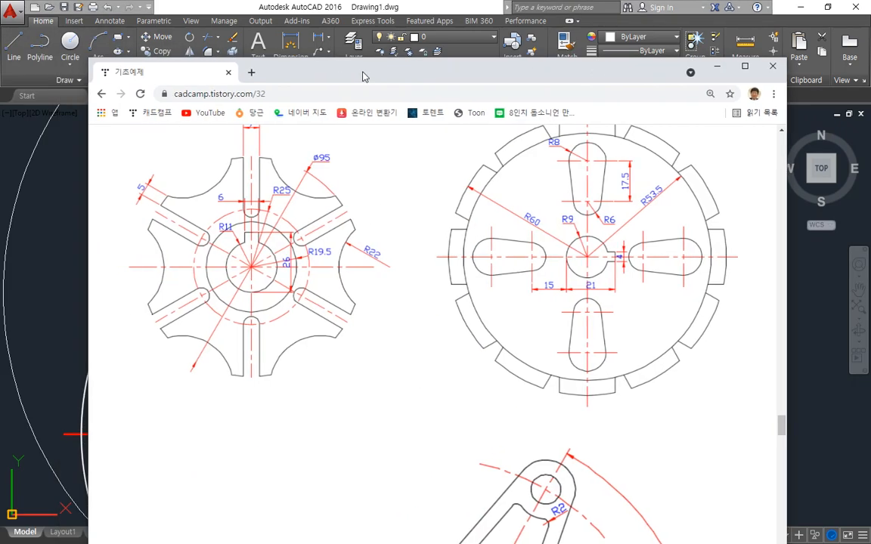
{"action": "scroll", "coordinate": [287, 181], "scroll_direction": "up", "scroll_amount": 3}
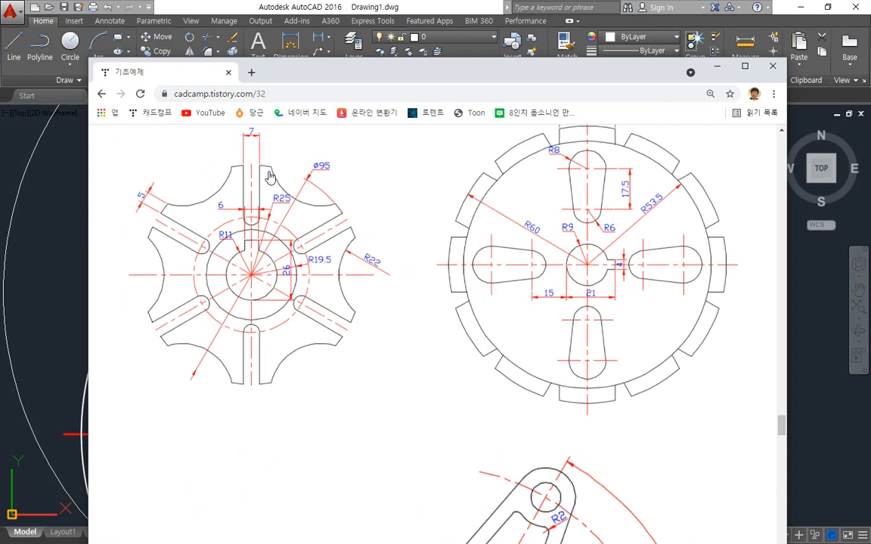
{"action": "mouse_move", "coordinate": [258, 264]}
{"action": "left_mouse_down"}
{"action": "mouse_move", "coordinate": [243, 229]}
{"action": "mouse_move", "coordinate": [273, 262]}
{"action": "left_mouse_up"}
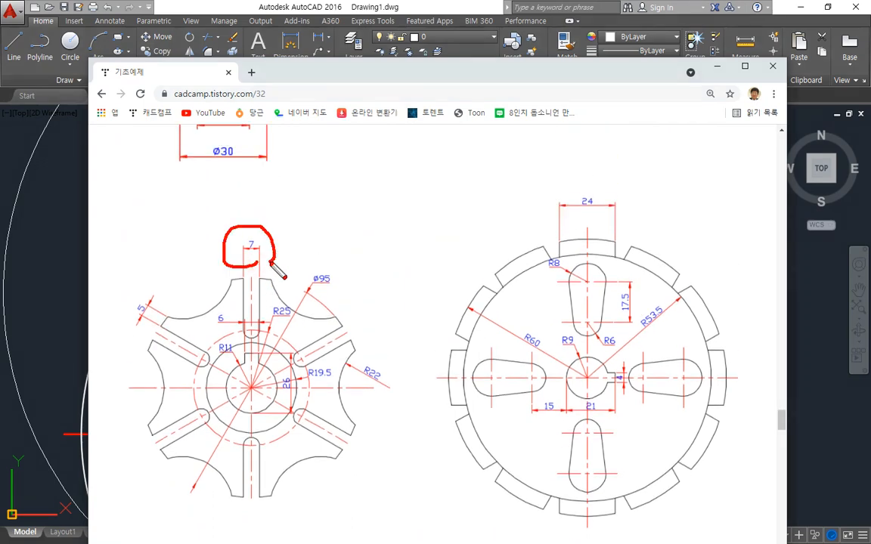
{"action": "key", "text": "Escape"}
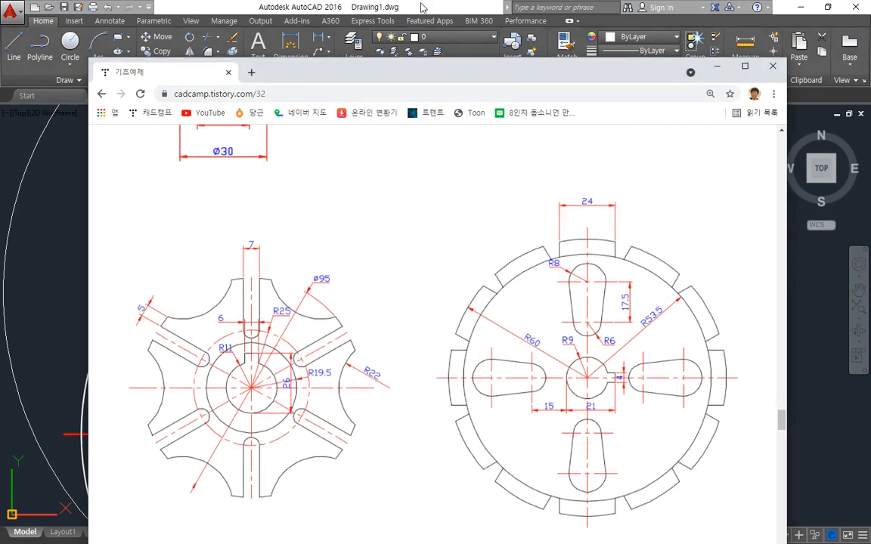
{"action": "left_click_drag", "start_coordinate": [421, 76], "coordinate": [0, 53]}
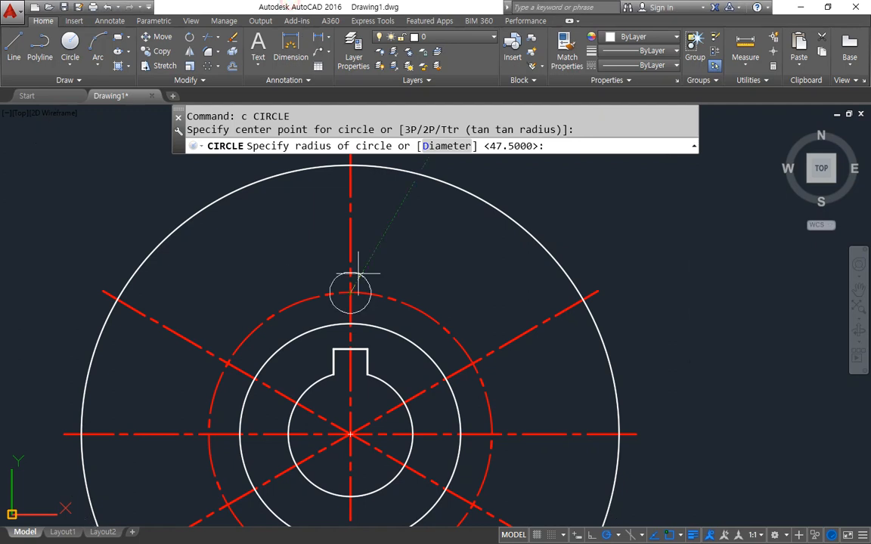
{"action": "type", "text": "d"}
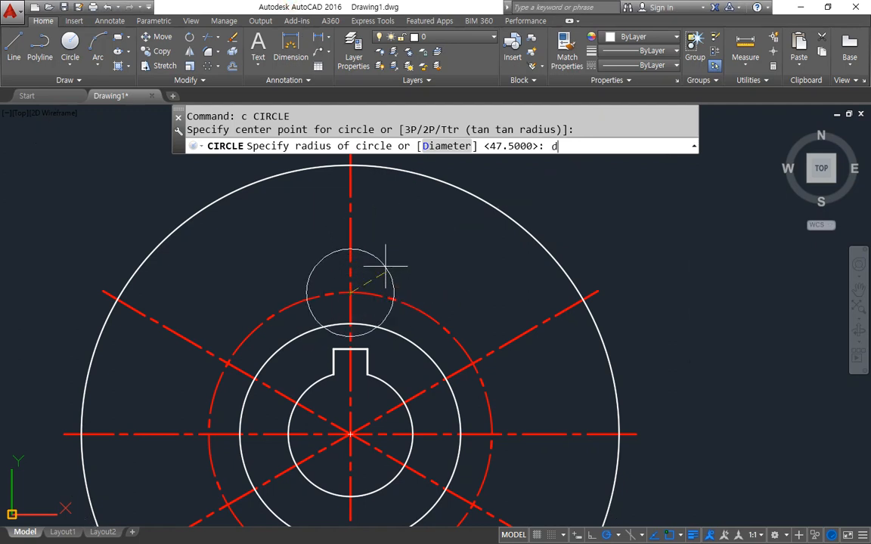
{"action": "key", "text": "Return"}
{"action": "type", "text": "7"}
{"action": "key", "text": "Return"}
Draw another circle of the same size where the upper-right inclined centerline crosses the dashed circle
{"action": "key", "text": "Return"}
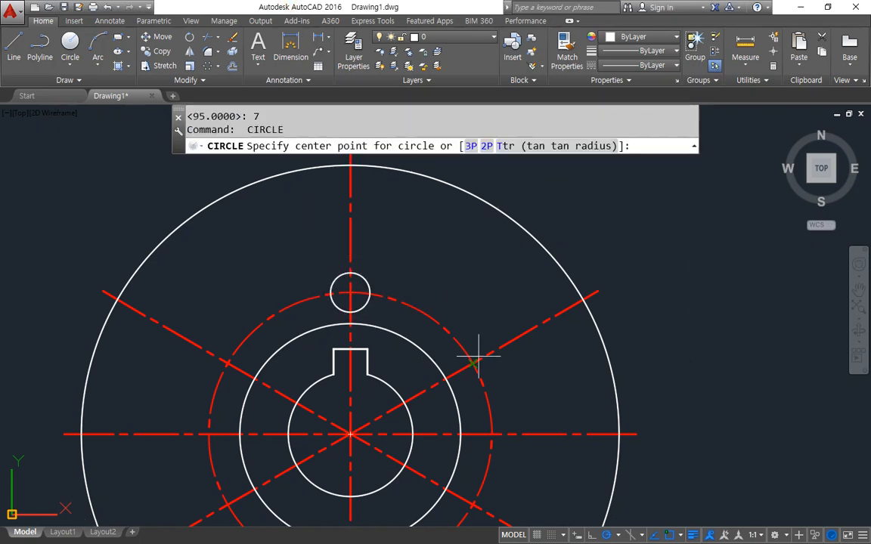
{"action": "left_click", "coordinate": [473, 364]}
{"action": "key", "text": "Return"}
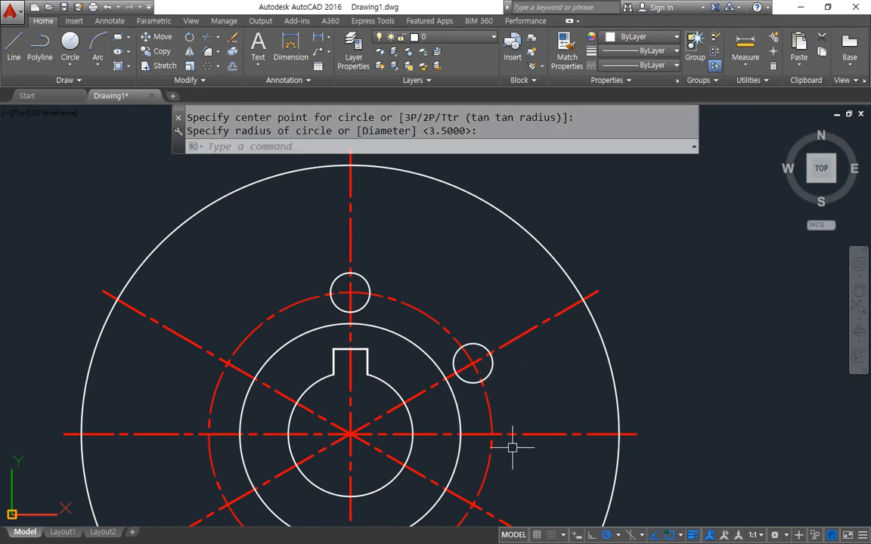
Offset the vertical centerline to the right and the upper-right inclined centerline upward by 7/2 to form the slot edges
{"action": "type", "text": "o"}
{"action": "key", "text": "Return"}
{"action": "type", "text": "7/2"}
{"action": "key", "text": "Return"}
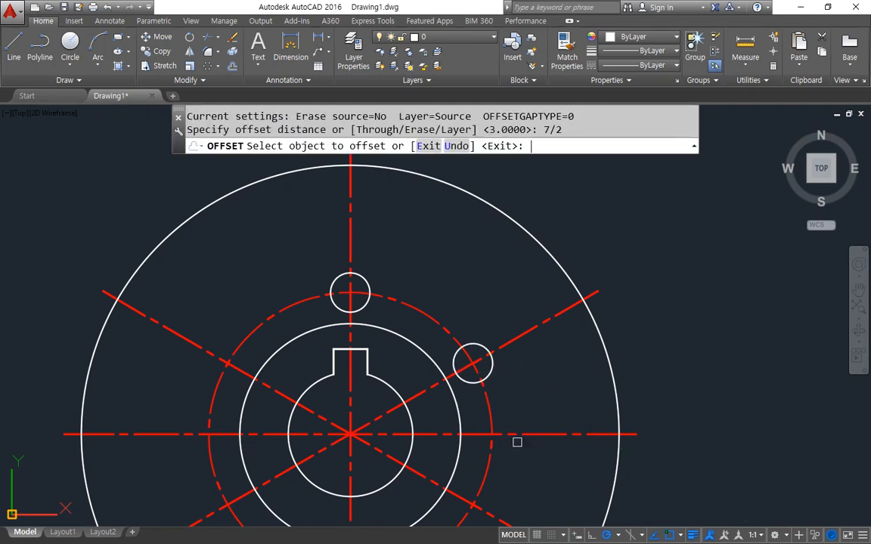
{"action": "left_click", "coordinate": [355, 242]}
{"action": "left_click", "coordinate": [351, 241]}
{"action": "left_click", "coordinate": [389, 241]}
{"action": "left_click", "coordinate": [516, 337]}
{"action": "left_click", "coordinate": [521, 331]}
{"action": "key", "text": "Return"}
Trim the outward-facing parts of both small circles between their centerline and the offset slot edge
{"action": "type", "text": "tr"}
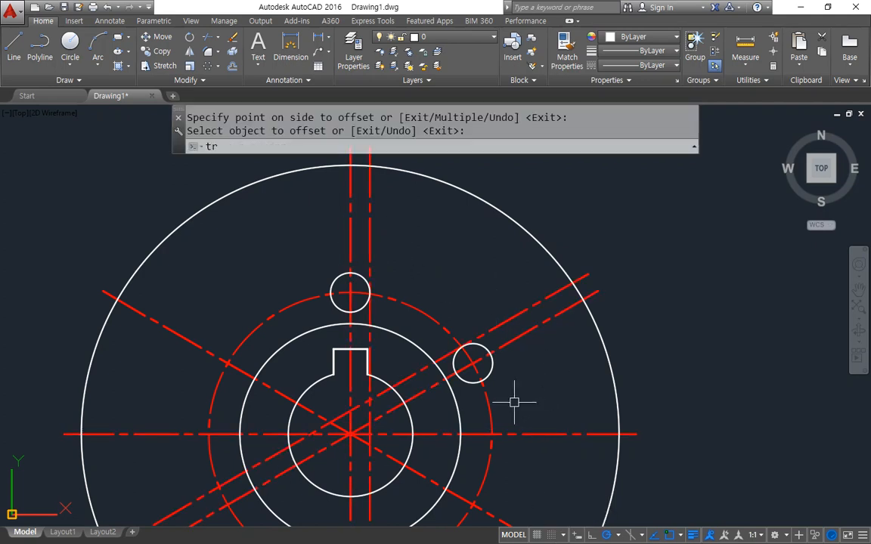
{"action": "key", "text": "Return"}
{"action": "key", "text": "Return"}
{"action": "left_click", "coordinate": [484, 352]}
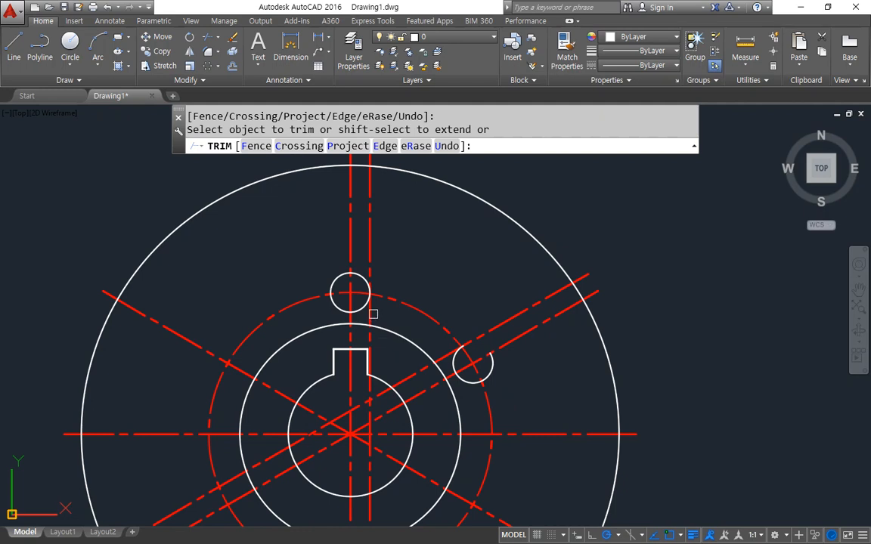
{"action": "left_click", "coordinate": [366, 286]}
{"action": "key", "text": "Return"}
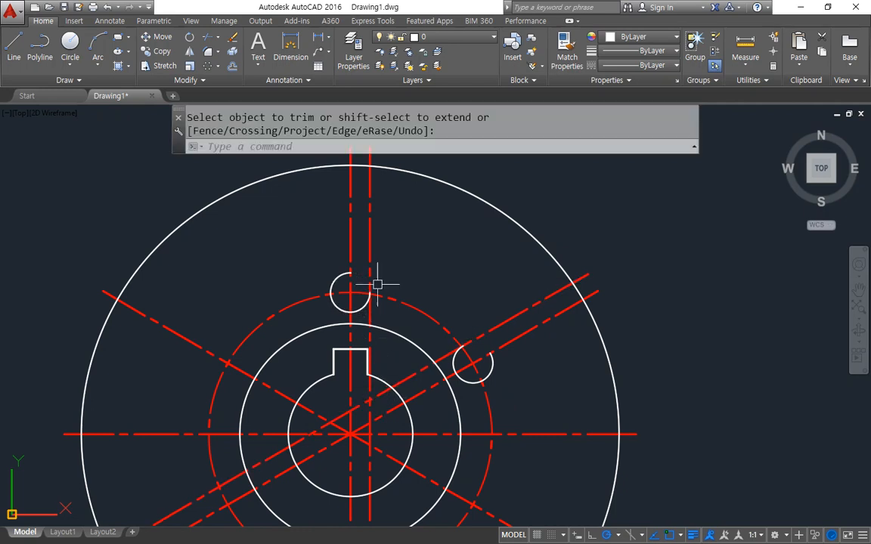
{"action": "key", "text": "Return"}
{"action": "left_click", "coordinate": [363, 301]}
{"action": "left_click", "coordinate": [369, 290]}
{"action": "key", "text": "Escape"}
{"action": "key", "text": "Escape"}
Fillet each offset slot edge with its small arc at radius 0 so the edge ends at the arc
{"action": "type", "text": "f"}
{"action": "key", "text": "Return"}
{"action": "left_click", "coordinate": [370, 291]}
{"action": "left_click", "coordinate": [420, 319]}
{"action": "key", "text": "Return"}
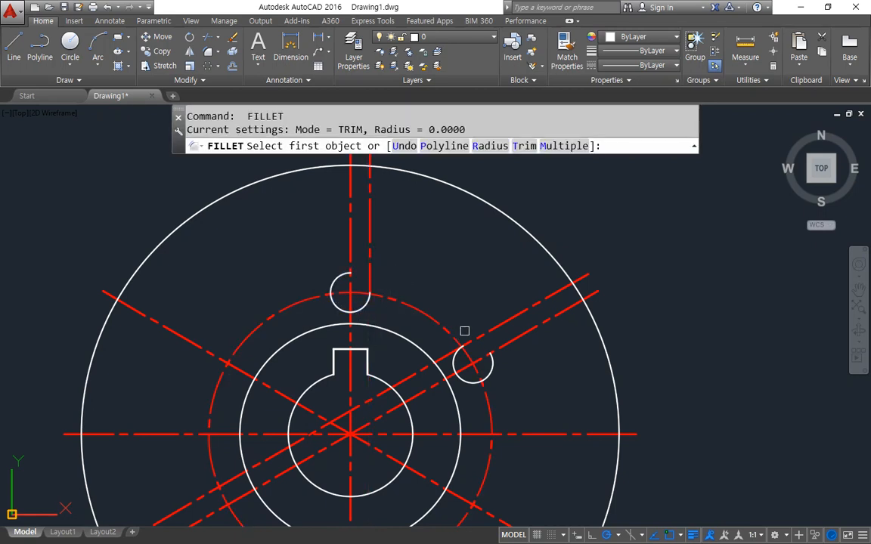
{"action": "left_click", "coordinate": [461, 355]}
{"action": "left_click", "coordinate": [478, 330]}
Trim the far halves of both slot-end arcs back to their centerlines, keeping only the quarter arcs joined to the edges
{"action": "type", "text": "tr"}
{"action": "key", "text": "Return"}
{"action": "key", "text": "Return"}
{"action": "left_click", "coordinate": [492, 367]}
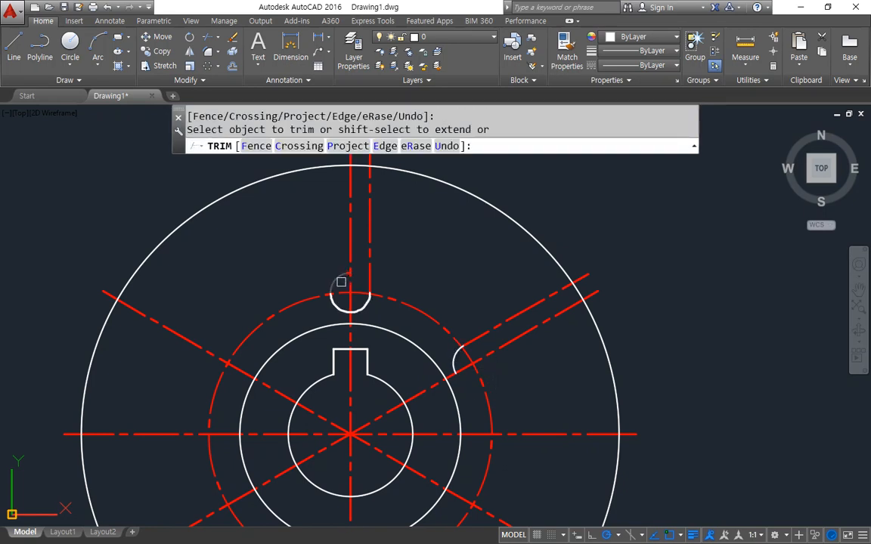
{"action": "key", "text": "Return"}
Match the properties of a white slot-end arc onto the two offset slot edges
{"action": "type", "text": "ma"}
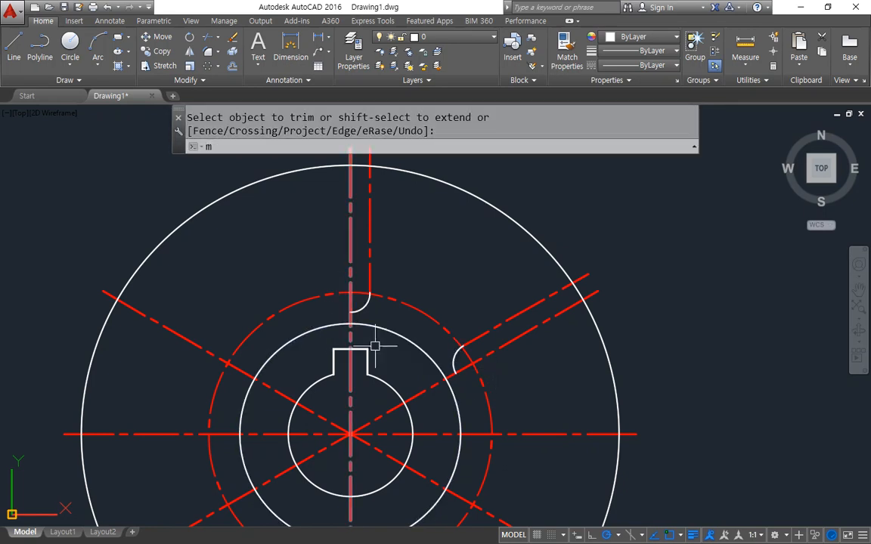
{"action": "key", "text": "Return"}
{"action": "left_click", "coordinate": [451, 355]}
{"action": "left_click", "coordinate": [472, 338]}
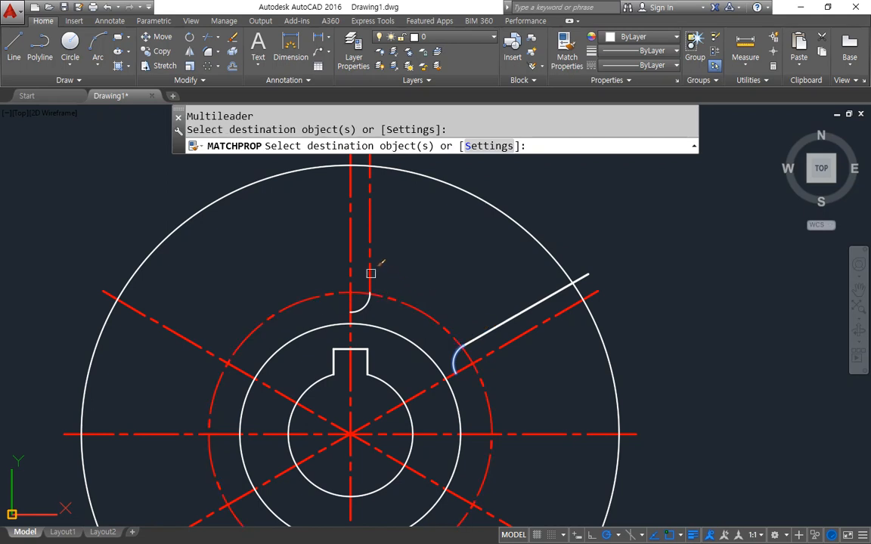
{"action": "left_click", "coordinate": [370, 264]}
{"action": "key", "text": "Return"}
{"action": "mouse_move", "coordinate": [578, 277]}
{"action": "left_mouse_down"}
{"action": "mouse_move", "coordinate": [508, 317]}
{"action": "mouse_move", "coordinate": [451, 370]}
{"action": "left_mouse_up"}
{"action": "left_click_drag", "start_coordinate": [386, 192], "coordinate": [352, 323]}
{"action": "key", "text": "Escape"}
{"action": "middle_click_drag", "start_coordinate": [417, 236], "coordinate": [357, 323]}
{"action": "key", "text": "Escape"}
{"action": "key", "text": "Escape"}
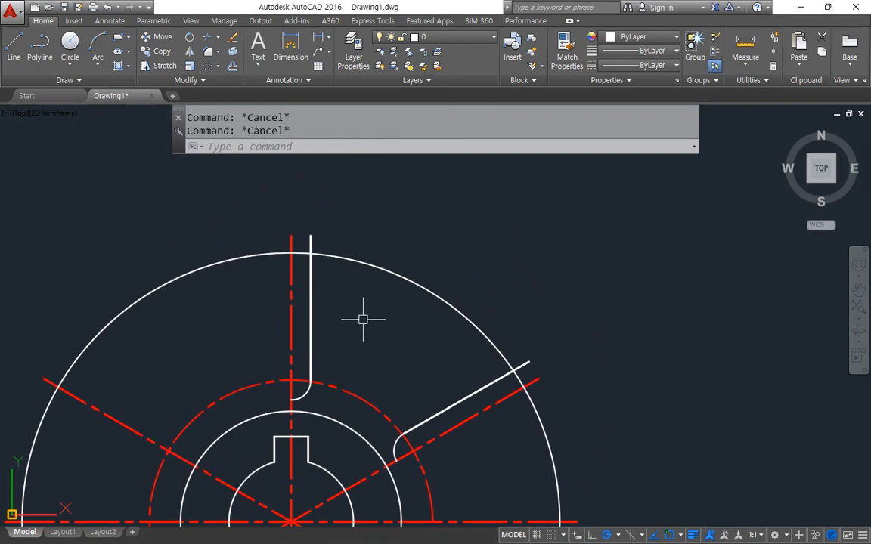
Offset both straight slot edges by 5 toward the inside of the sector between them
{"action": "type", "text": "o"}
{"action": "key", "text": "Return"}
{"action": "type", "text": "5"}
{"action": "key", "text": "Return"}
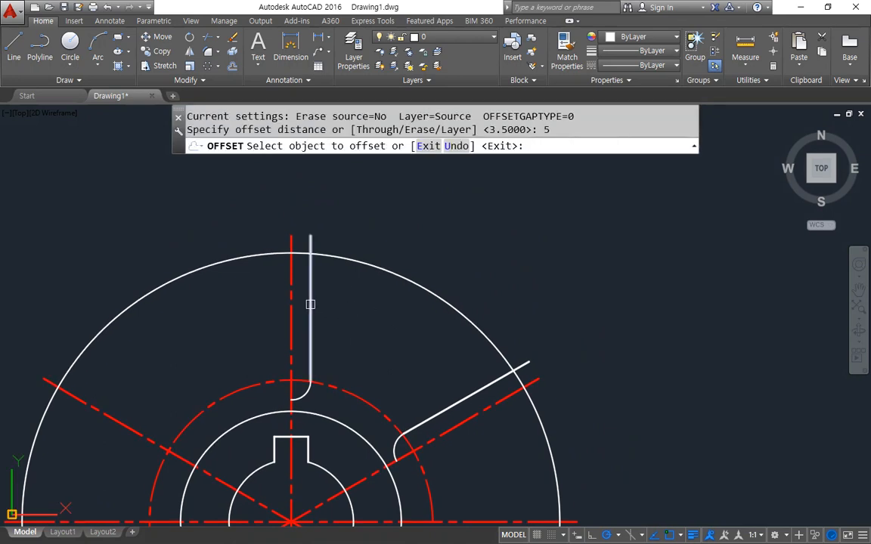
{"action": "left_click", "coordinate": [310, 306]}
{"action": "left_click", "coordinate": [356, 304]}
{"action": "left_click", "coordinate": [466, 396]}
{"action": "left_click", "coordinate": [433, 346]}
{"action": "key", "text": "Return"}
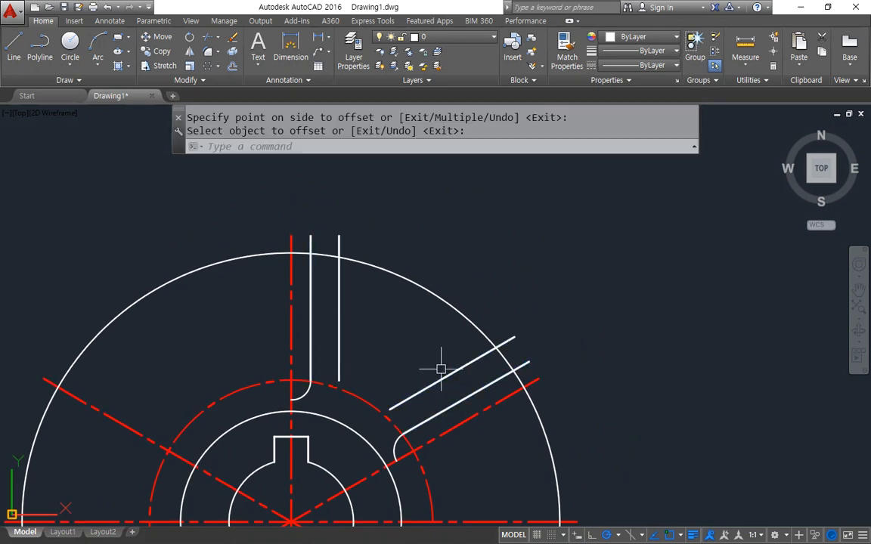
Trim the outermost circle between each slot edge and its adjacent centerline
{"action": "type", "text": "tr"}
{"action": "key", "text": "Return"}
{"action": "key", "text": "Return"}
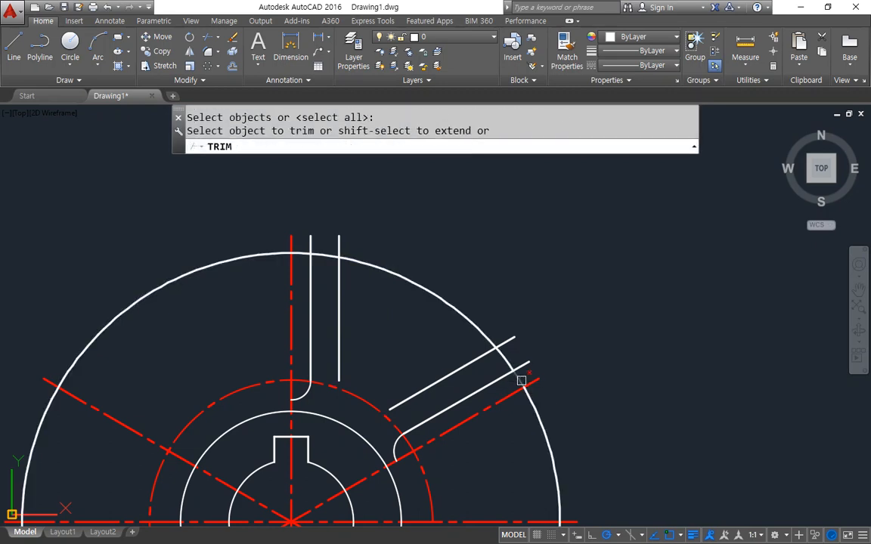
{"action": "left_click", "coordinate": [302, 260]}
{"action": "left_click", "coordinate": [298, 280]}
{"action": "left_click", "coordinate": [298, 255]}
{"action": "left_click", "coordinate": [302, 258]}
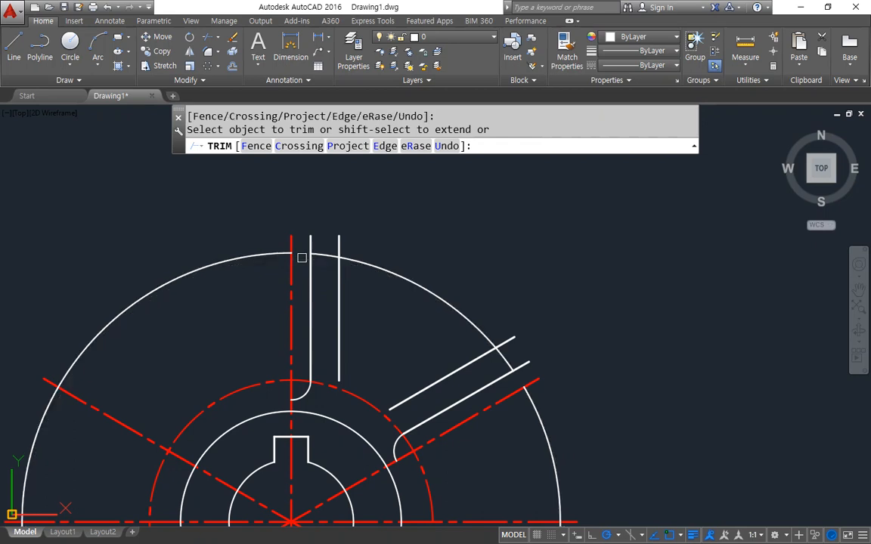
{"action": "key", "text": "Return"}
Erase the remaining large portion of the outermost circle outside the sector between the two slots
{"action": "left_click", "coordinate": [224, 257]}
{"action": "type", "text": "e"}
{"action": "key", "text": "Return"}
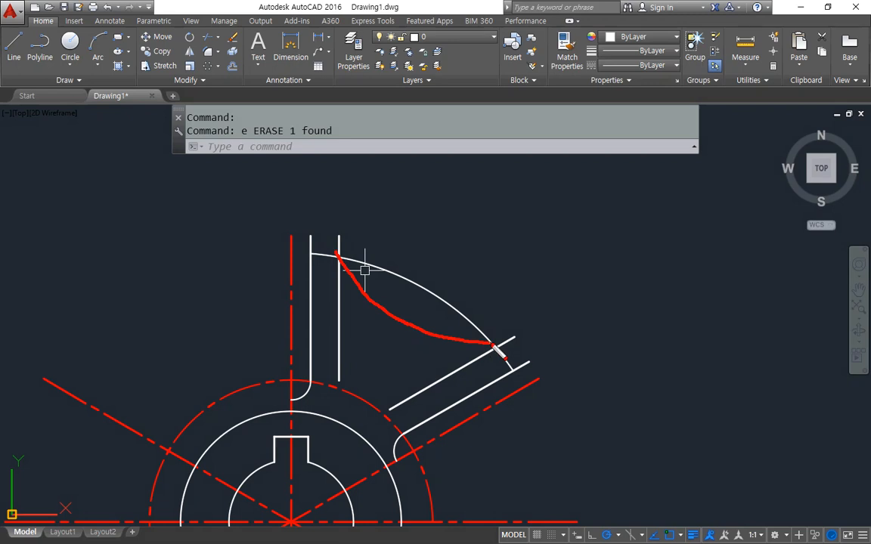
{"action": "key", "text": "Escape"}
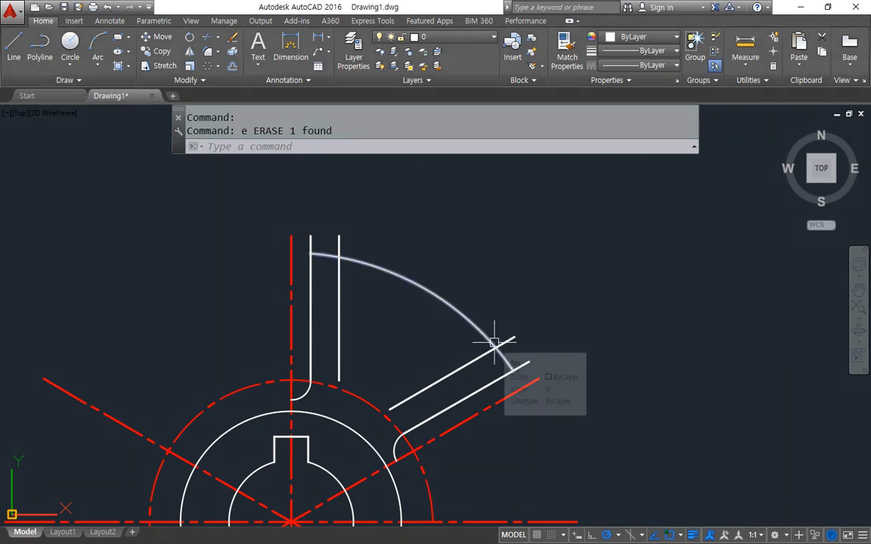
Trim the outer arc between the two 5-offset lines, leaving short pieces beside the slot edges
{"action": "type", "text": "tr"}
{"action": "key", "text": "Return"}
{"action": "key", "text": "Return"}
{"action": "left_click", "coordinate": [439, 297]}
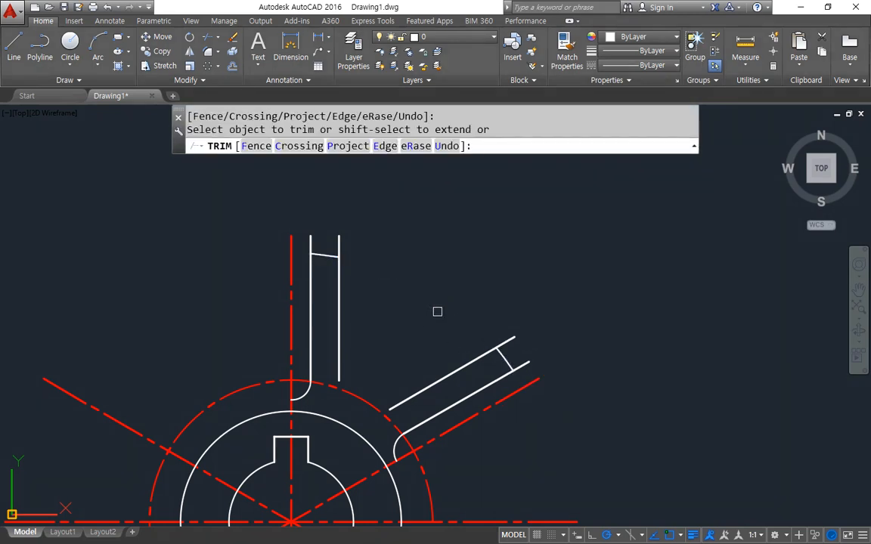
{"action": "key", "text": "Return"}
Erase the two lines offset by 5 from the slot edges
{"action": "left_click", "coordinate": [447, 379]}
{"action": "left_click", "coordinate": [337, 323]}
{"action": "type", "text": "e"}
{"action": "key", "text": "Return"}
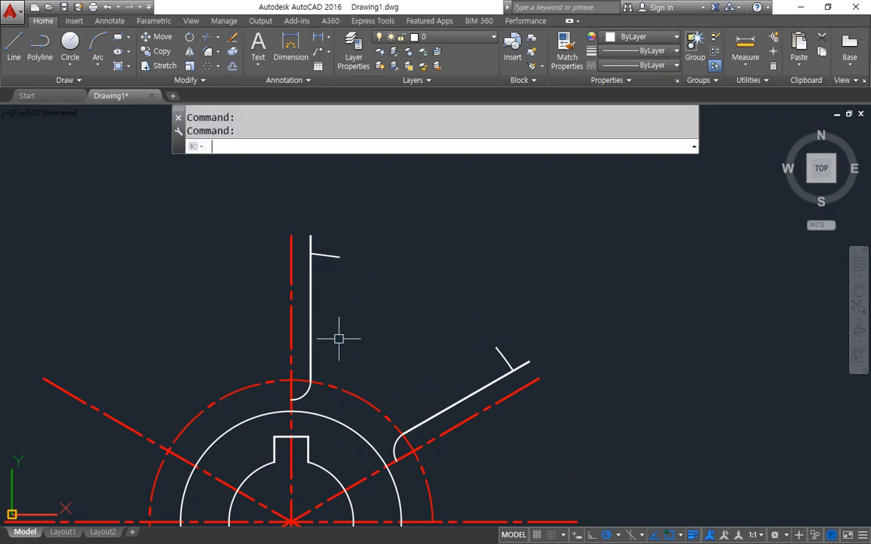
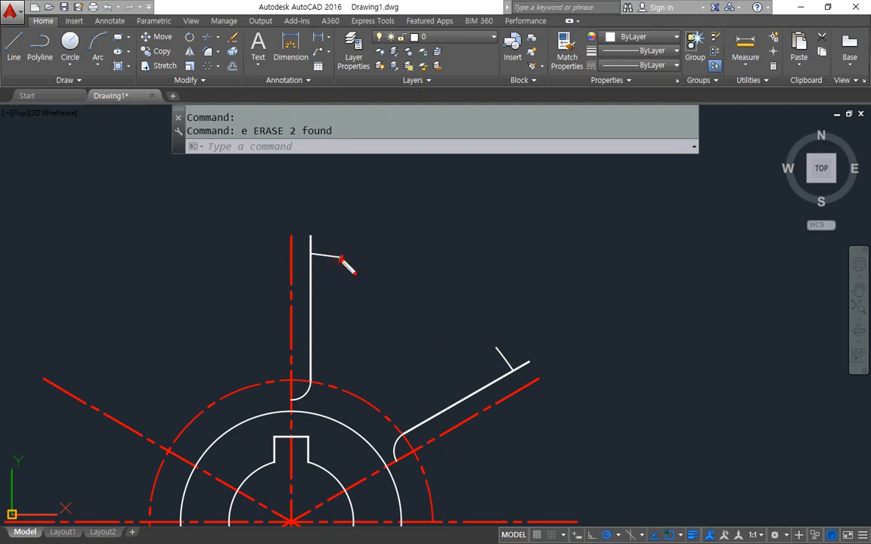
{"action": "left_click_drag", "start_coordinate": [469, 227], "coordinate": [419, 338]}
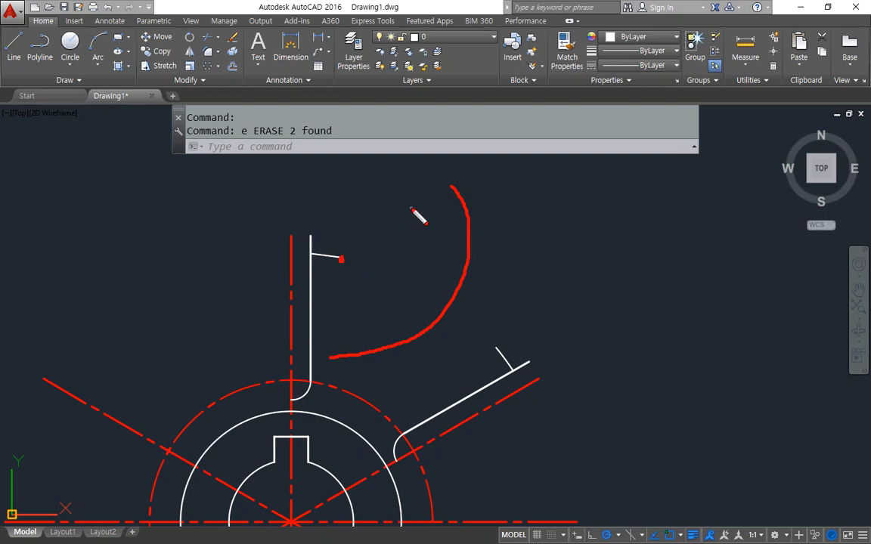
{"action": "left_click_drag", "start_coordinate": [341, 259], "coordinate": [455, 195]}
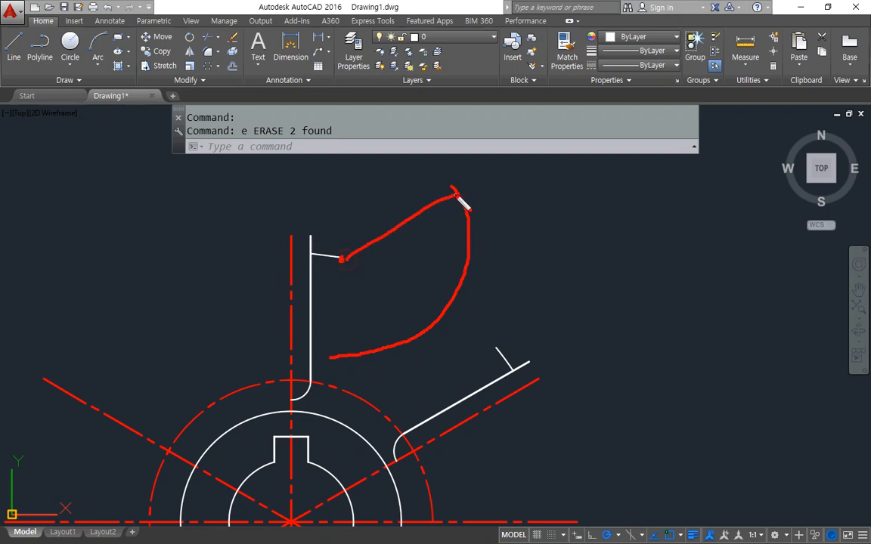
{"action": "left_click_drag", "start_coordinate": [343, 259], "coordinate": [463, 279]}
{"action": "left_click_drag", "start_coordinate": [350, 264], "coordinate": [360, 327]}
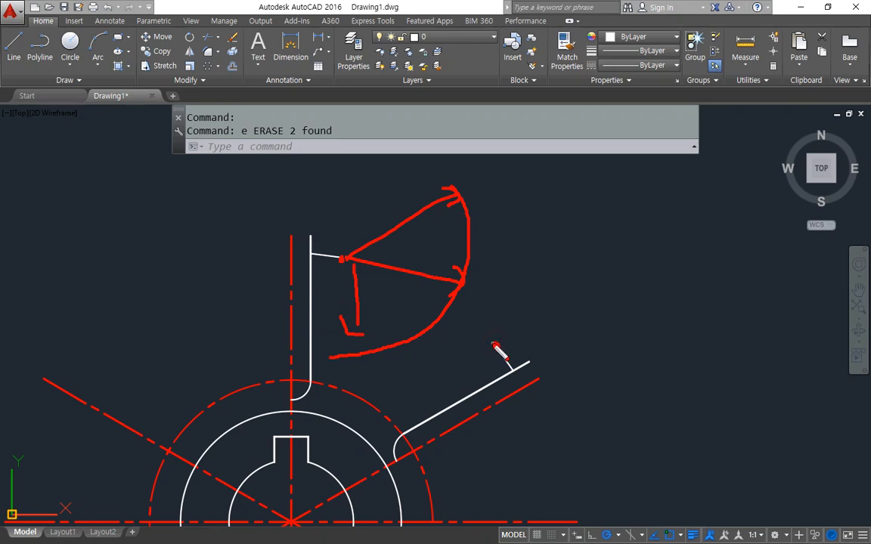
{"action": "mouse_move", "coordinate": [572, 235]}
{"action": "left_mouse_down"}
{"action": "mouse_move", "coordinate": [421, 243]}
{"action": "mouse_move", "coordinate": [378, 373]}
{"action": "left_mouse_up"}
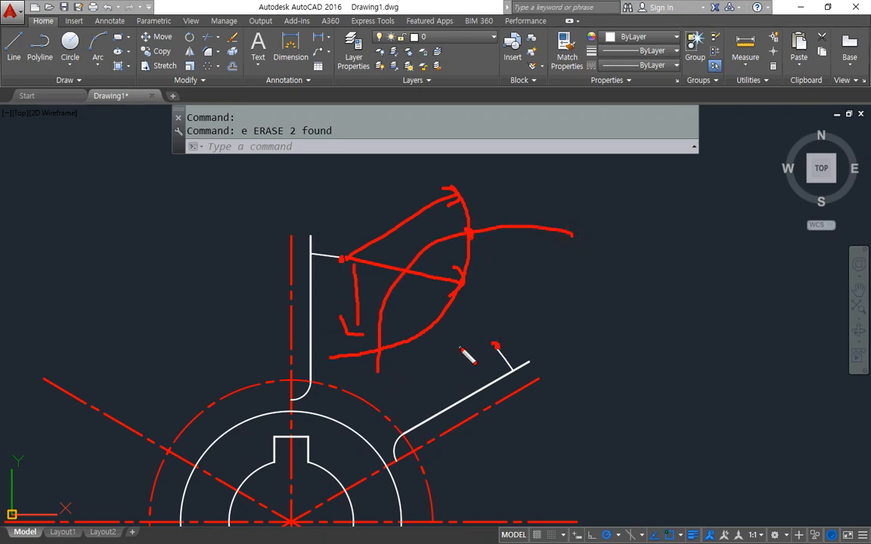
{"action": "key", "text": "Escape"}
Draw two construction circles of radius 22 centered on the free ends of the two short outer arc pieces
{"action": "type", "text": "c"}
{"action": "key", "text": "Return"}
{"action": "left_click", "coordinate": [341, 258]}
{"action": "type", "text": "22"}
{"action": "key", "text": "Return"}
{"action": "type", "text": "c"}
{"action": "key", "text": "Return"}
{"action": "left_click", "coordinate": [496, 349]}
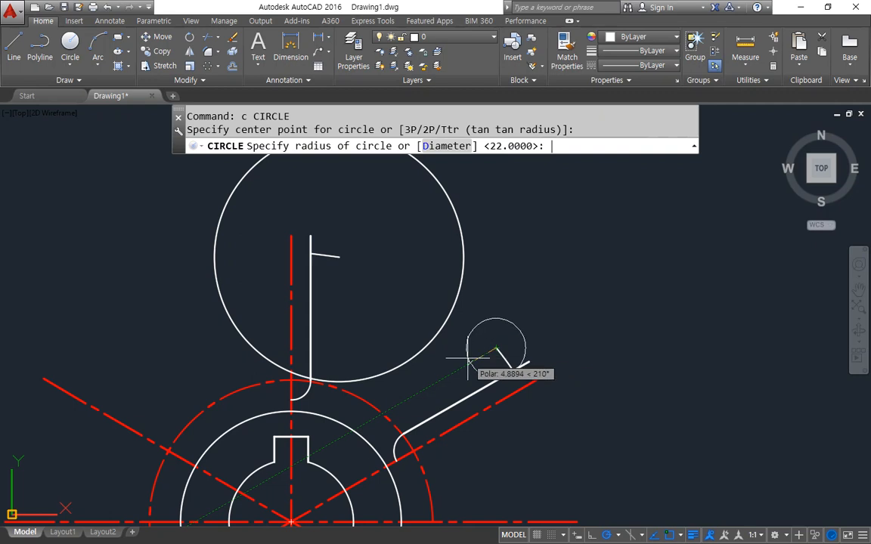
{"action": "key", "text": "Return"}
Draw a circle of radius 22 at the outer intersection of the two construction circles, and erase those construction circles
{"action": "type", "text": "c"}
{"action": "key", "text": "Return"}
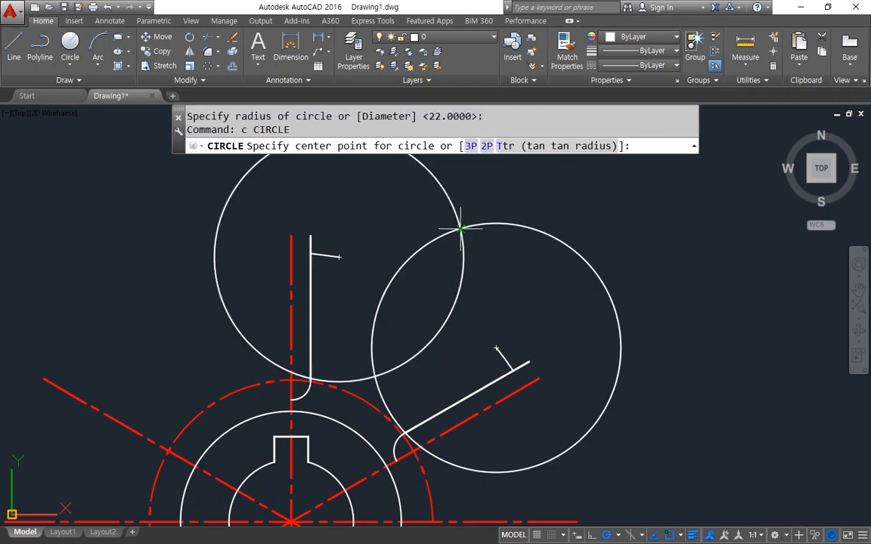
{"action": "left_click", "coordinate": [459, 228]}
{"action": "type", "text": "22"}
{"action": "key", "text": "Return"}
{"action": "left_click", "coordinate": [492, 262]}
{"action": "left_click", "coordinate": [422, 221]}
{"action": "type", "text": "e"}
{"action": "key", "text": "Return"}
Trim the radius 22 circle outside the two short outer arc pieces, leaving the concave arc between them
{"action": "type", "text": "tr"}
{"action": "key", "text": "Return"}
{"action": "key", "text": "Return"}
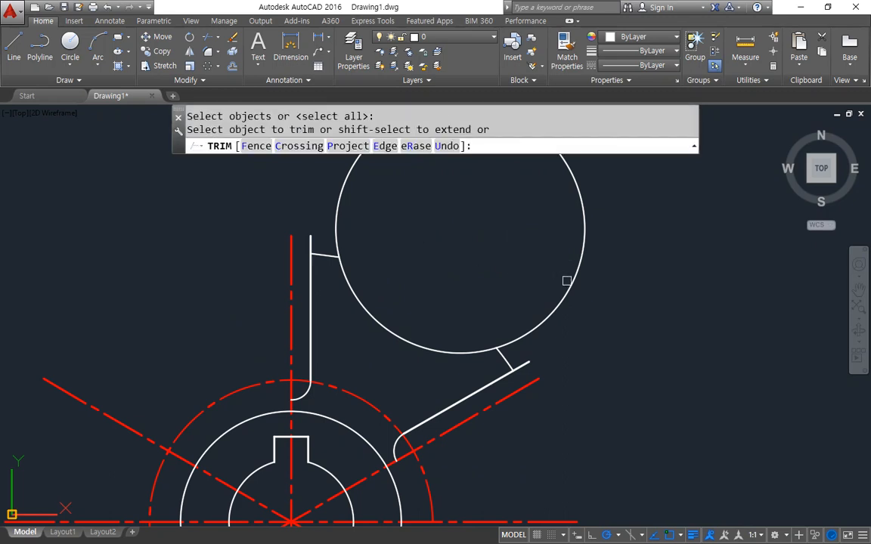
{"action": "left_click", "coordinate": [568, 284]}
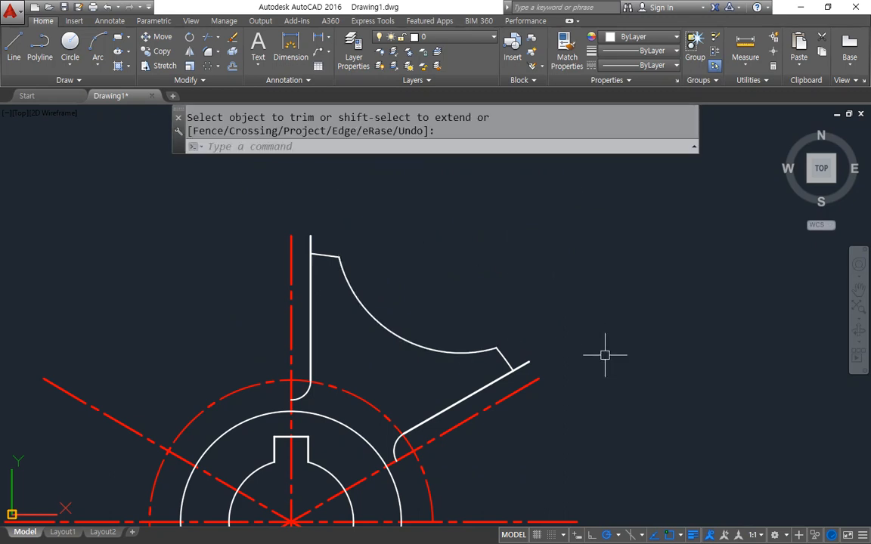
{"action": "key", "text": "Return"}
Erase the concave arc between the two short outer arc pieces
{"action": "left_click", "coordinate": [393, 340]}
{"action": "left_click", "coordinate": [358, 320]}
{"action": "type", "text": "e"}
{"action": "key", "text": "Return"}
{"action": "left_click", "coordinate": [98, 60]}
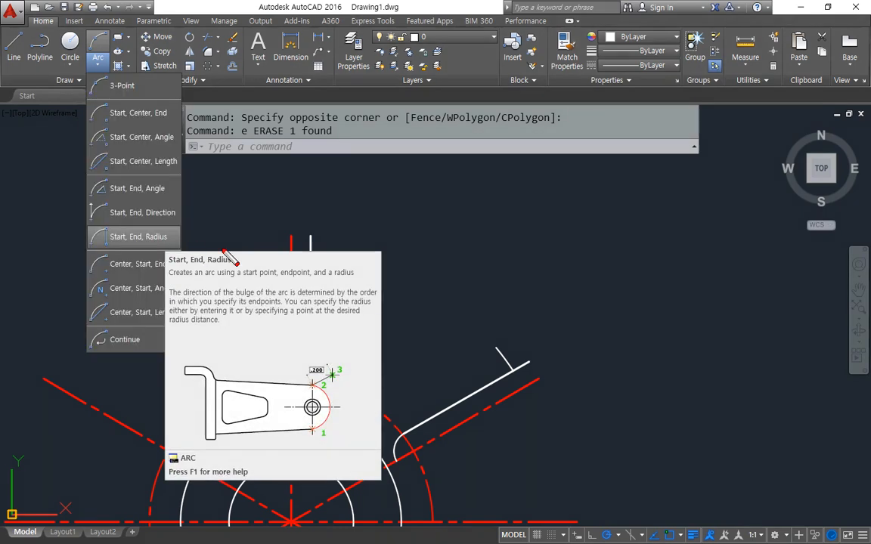
{"action": "left_click_drag", "start_coordinate": [373, 257], "coordinate": [351, 254]}
{"action": "left_click_drag", "start_coordinate": [485, 342], "coordinate": [505, 349]}
{"action": "mouse_move", "coordinate": [327, 242]}
{"action": "left_mouse_down"}
{"action": "mouse_move", "coordinate": [340, 330]}
{"action": "mouse_move", "coordinate": [511, 345]}
{"action": "left_mouse_up"}
{"action": "key", "text": "Escape"}
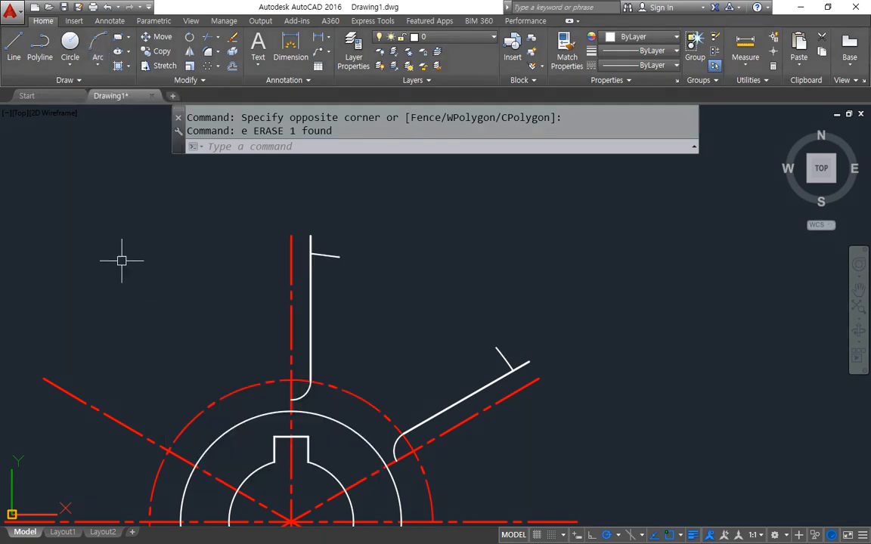
Draw a Start, End, Radius arc of radius 22 from the upper short arc's free end to the lower short arc's free end
{"action": "left_click", "coordinate": [97, 65]}
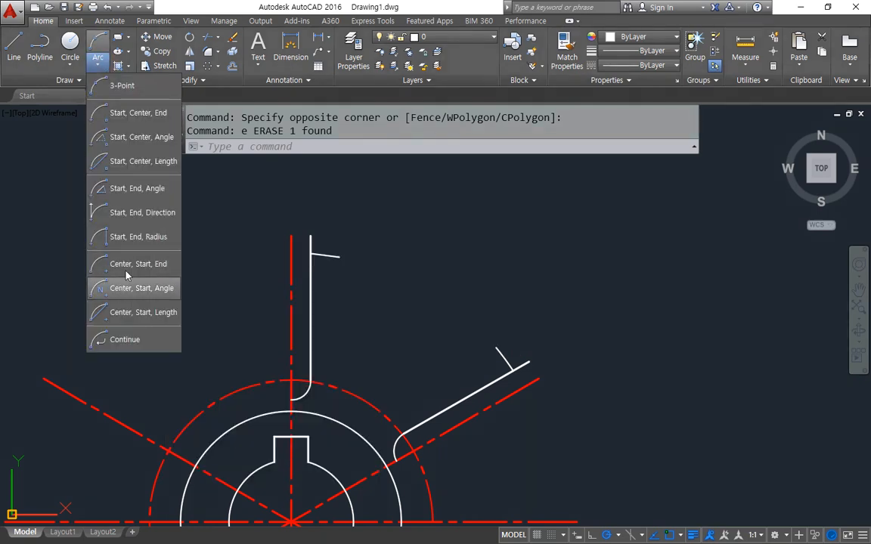
{"action": "left_click", "coordinate": [113, 236]}
{"action": "left_click", "coordinate": [338, 257]}
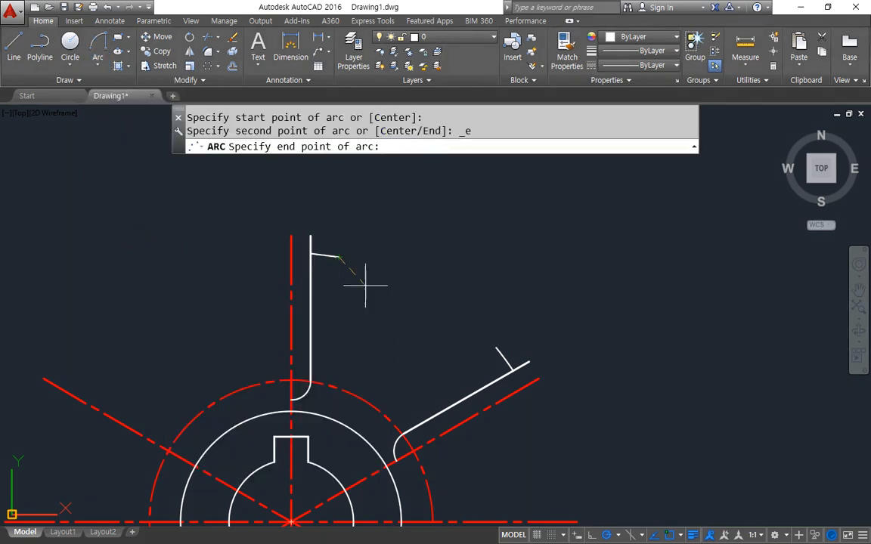
{"action": "left_click", "coordinate": [497, 349]}
{"action": "type", "text": "22"}
{"action": "key", "text": "Return"}
Trim the slot edge lines where they extend beyond the short outer arc pieces
{"action": "type", "text": "tr"}
{"action": "key", "text": "Return"}
{"action": "key", "text": "Return"}
{"action": "left_click", "coordinate": [523, 364]}
{"action": "key", "text": "Return"}
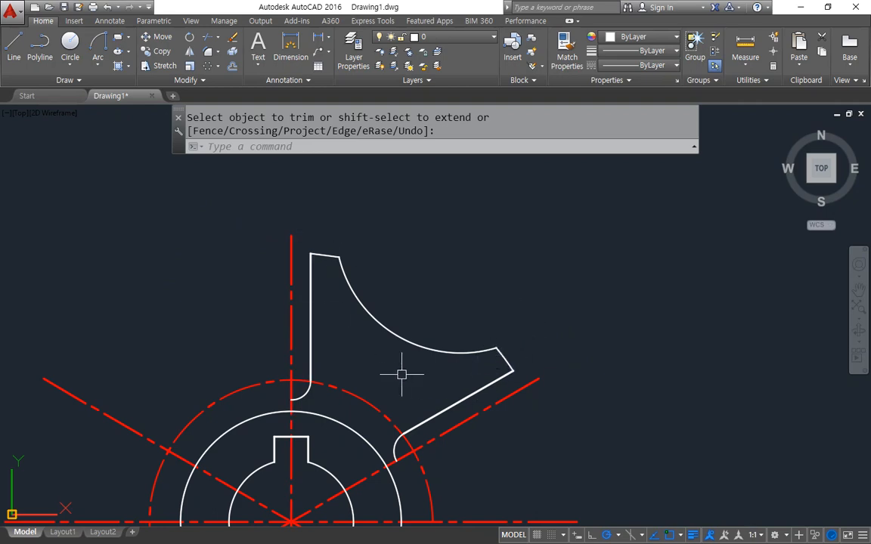
Create a polar array of the complete sector outline around the wheel's center, with 6 items over 360 degrees
{"action": "scroll", "coordinate": [387, 284], "scroll_direction": "up", "scroll_amount": 4}
{"action": "type", "text": "ar"}
{"action": "key", "text": "Return"}
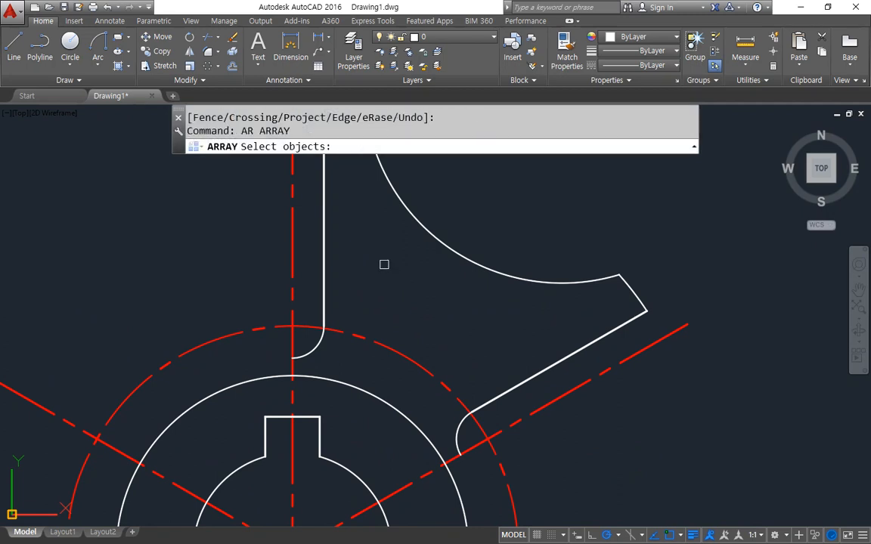
{"action": "scroll", "coordinate": [383, 263], "scroll_direction": "down", "scroll_amount": 2}
{"action": "left_click", "coordinate": [294, 178]}
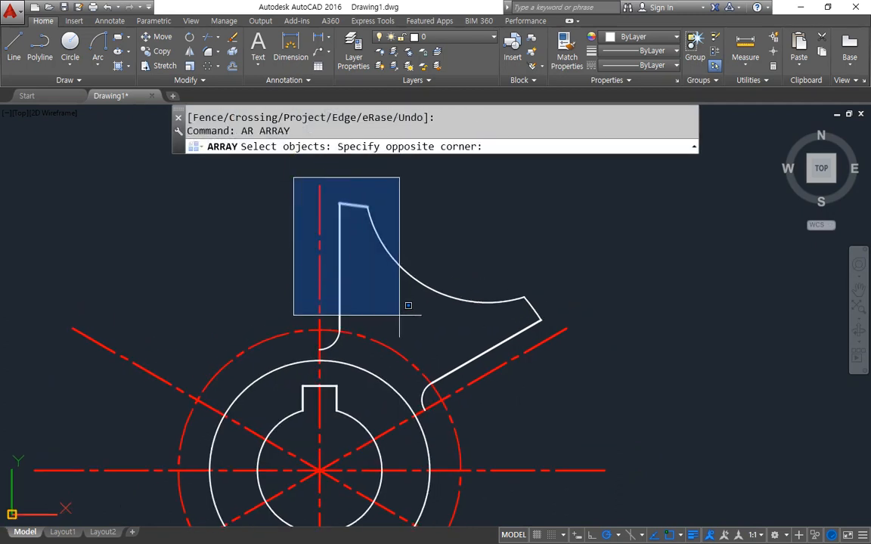
{"action": "left_click", "coordinate": [412, 354]}
{"action": "left_click", "coordinate": [437, 277]}
{"action": "left_click", "coordinate": [399, 217]}
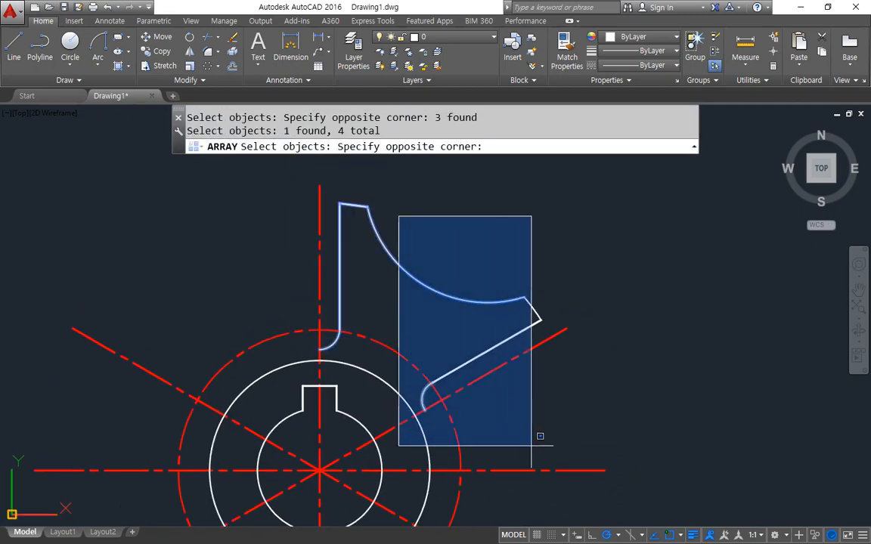
{"action": "left_click", "coordinate": [568, 433]}
{"action": "key", "text": "Return"}
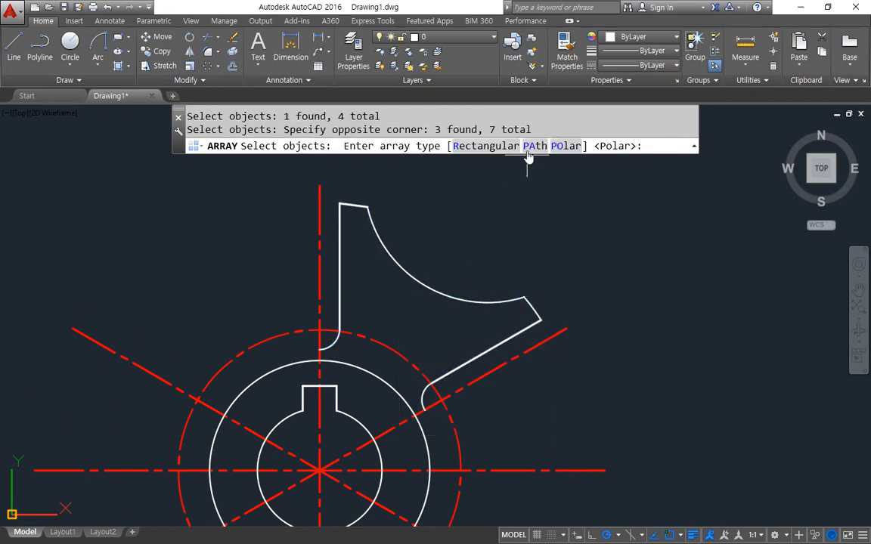
{"action": "left_click", "coordinate": [567, 146]}
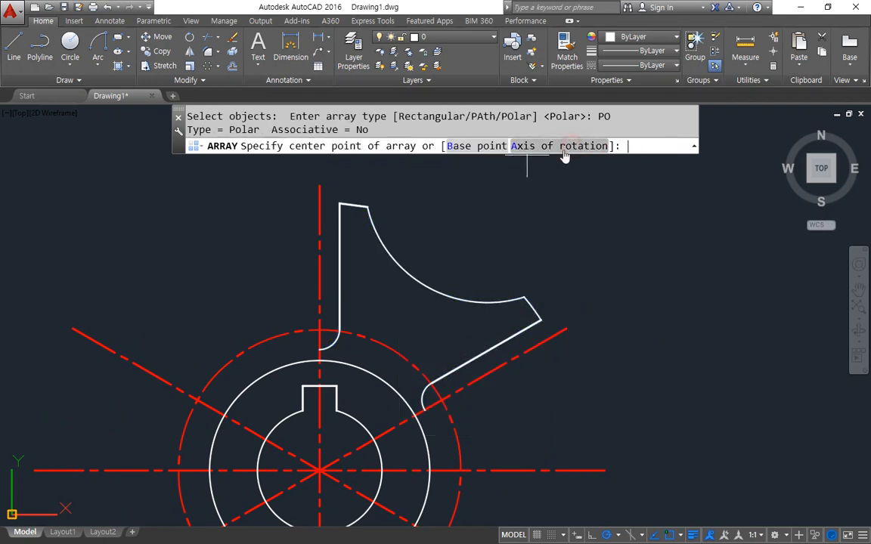
{"action": "left_click", "coordinate": [319, 470]}
{"action": "scroll", "coordinate": [331, 318], "scroll_direction": "down", "scroll_amount": 4}
{"action": "middle_click_drag", "start_coordinate": [326, 332], "coordinate": [329, 320]}
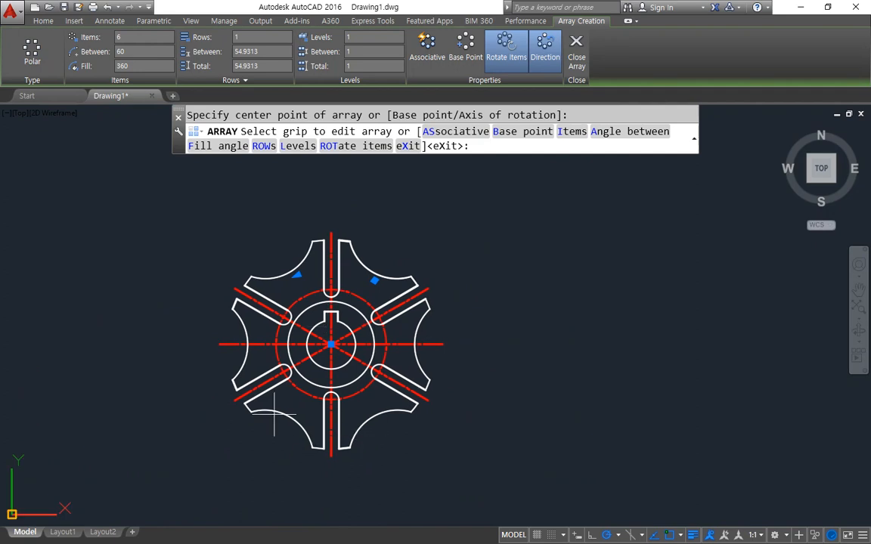
{"action": "left_click", "coordinate": [576, 56]}
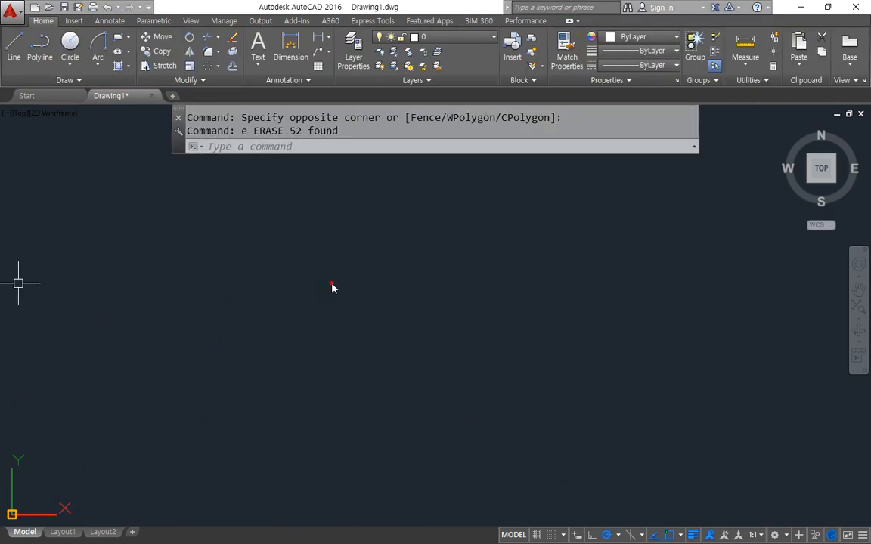
Draw one horizontal and one vertical construction line crossing at a common point in the cleared drawing area
{"action": "type", "text": "xl"}
{"action": "key", "text": "Return"}
{"action": "left_click", "coordinate": [371, 315]}
{"action": "left_click", "coordinate": [511, 315]}
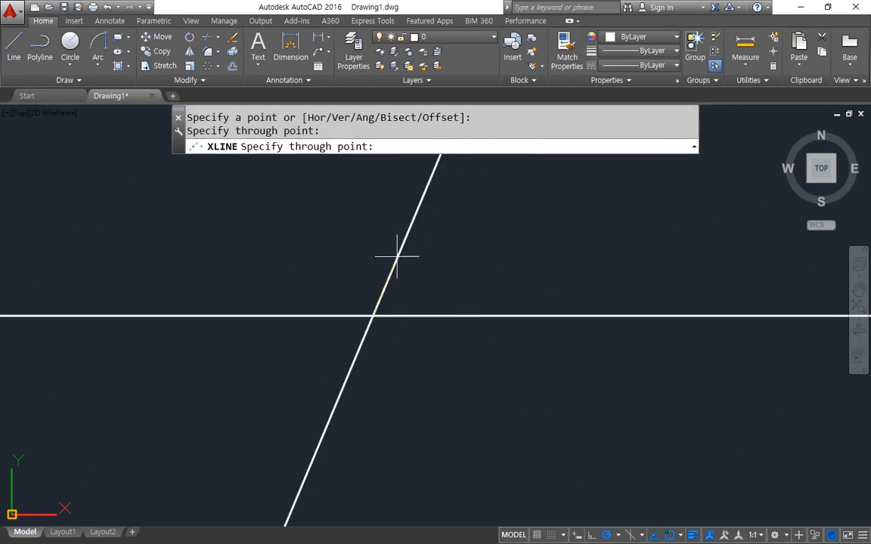
{"action": "left_click", "coordinate": [372, 268]}
{"action": "key", "text": "Return"}
Move both crossing construction lines to the cen layer
{"action": "left_click", "coordinate": [403, 293]}
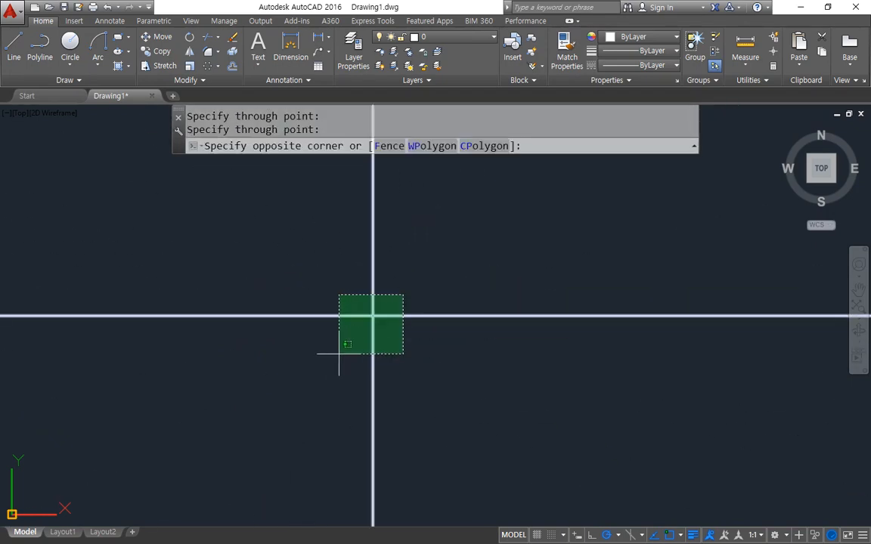
{"action": "left_click", "coordinate": [339, 357]}
{"action": "left_click", "coordinate": [463, 38]}
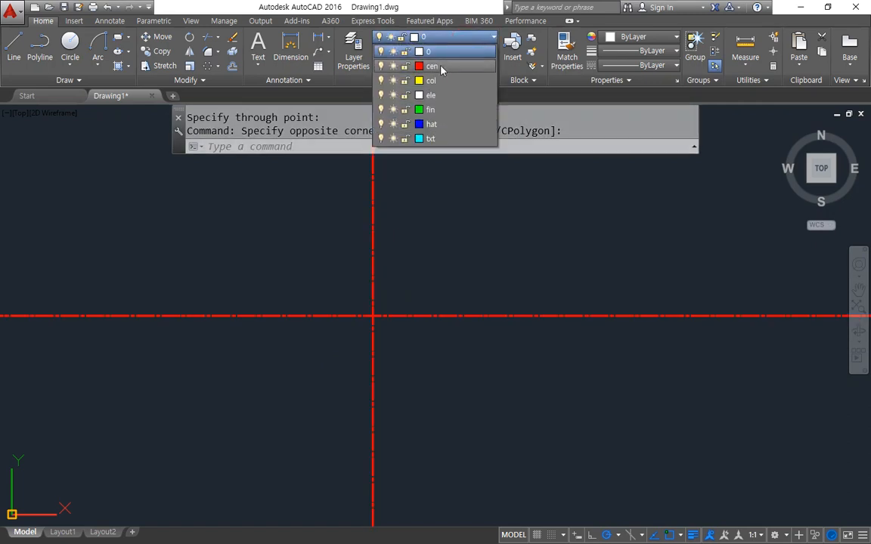
{"action": "left_click", "coordinate": [409, 66]}
{"action": "key", "text": "Escape"}
Draw a circle of radius 9 centered on the intersection of the two centerlines
{"action": "type", "text": "c"}
{"action": "key", "text": "Return"}
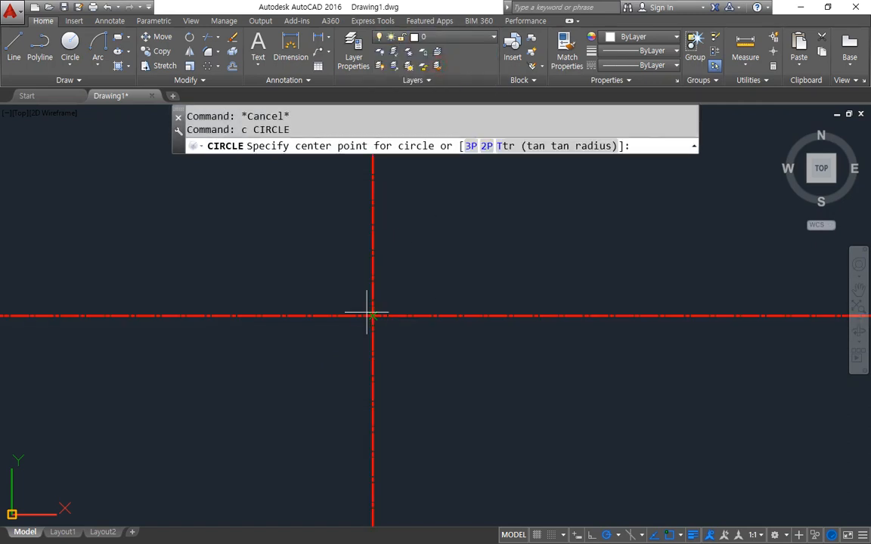
{"action": "left_click", "coordinate": [368, 311]}
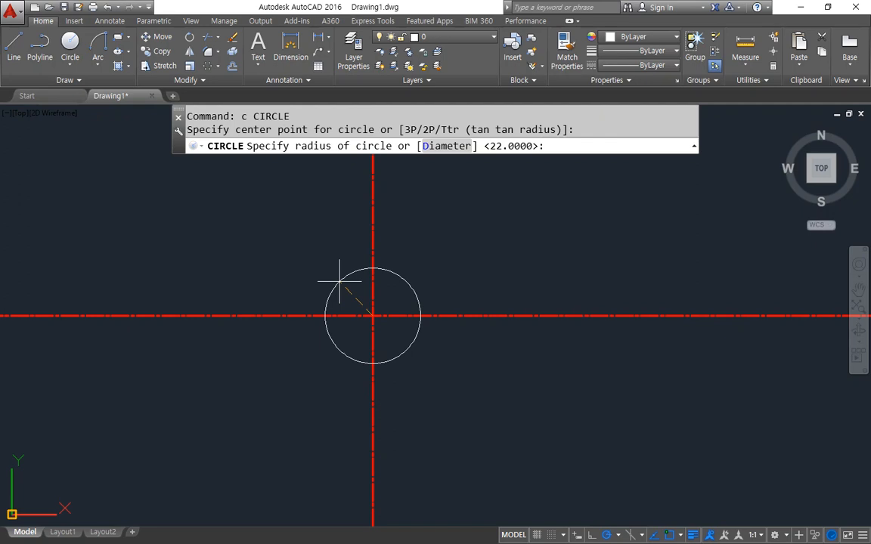
{"action": "type", "text": "9"}
{"action": "key", "text": "Return"}
Draw a vertical construction line through the left quadrant of the radius 9 circle
{"action": "scroll", "coordinate": [368, 318], "scroll_direction": "up", "scroll_amount": 4}
{"action": "type", "text": "xl"}
{"action": "key", "text": "Return"}
{"action": "type", "text": "v"}
{"action": "key", "text": "Return"}
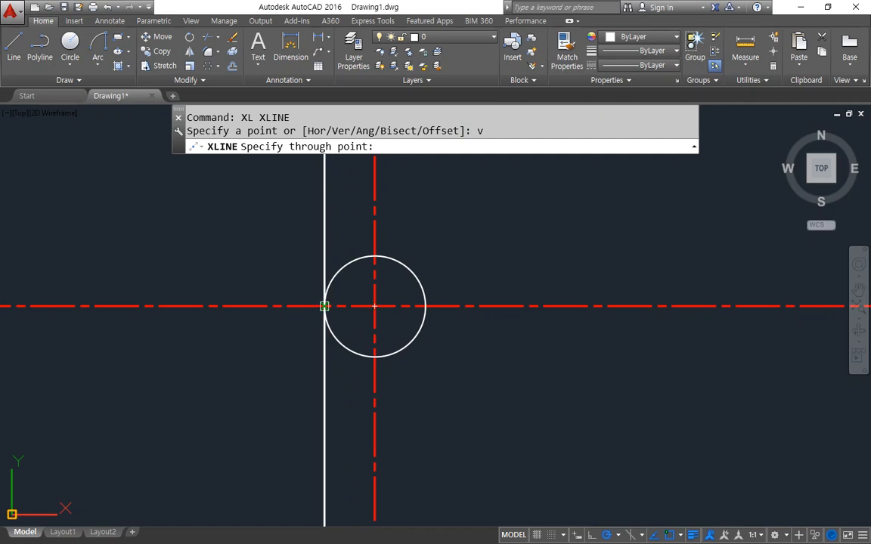
{"action": "left_click", "coordinate": [325, 306]}
{"action": "key", "text": "Return"}
Offset the vertical construction line by 21 to the right, past the circle
{"action": "type", "text": "o"}
{"action": "key", "text": "Return"}
{"action": "type", "text": "21"}
{"action": "key", "text": "Return"}
{"action": "left_click", "coordinate": [324, 340]}
{"action": "left_click", "coordinate": [442, 363]}
{"action": "key", "text": "Return"}
Offset the horizontal centerline by 2 both above and below
{"action": "type", "text": "o"}
{"action": "key", "text": "Return"}
{"action": "type", "text": "2"}
{"action": "key", "text": "Return"}
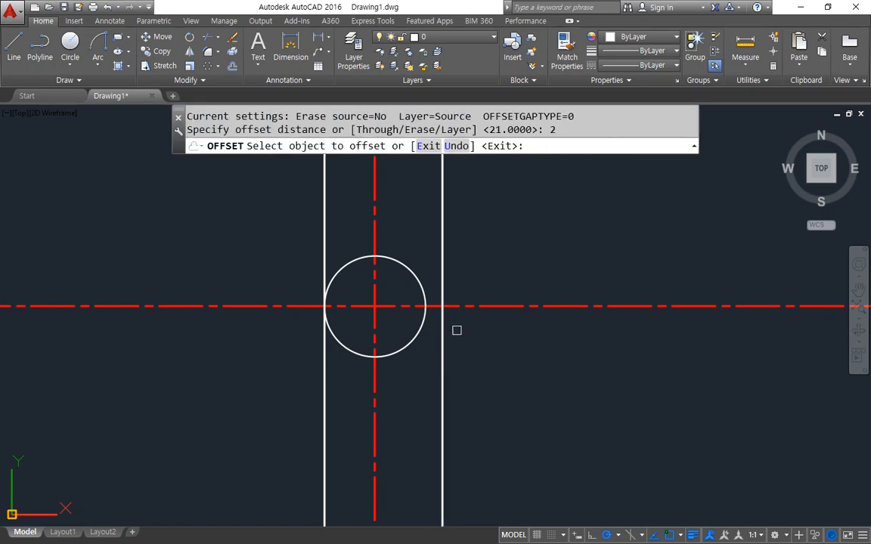
{"action": "left_click", "coordinate": [460, 306]}
{"action": "left_click", "coordinate": [472, 288]}
{"action": "left_click", "coordinate": [468, 306]}
{"action": "left_click", "coordinate": [470, 337]}
{"action": "key", "text": "Return"}
Match the properties of the two lines beside the horizontal centerline to the white vertical line right of the circle
{"action": "type", "text": "ma"}
{"action": "key", "text": "Return"}
{"action": "left_click", "coordinate": [442, 336]}
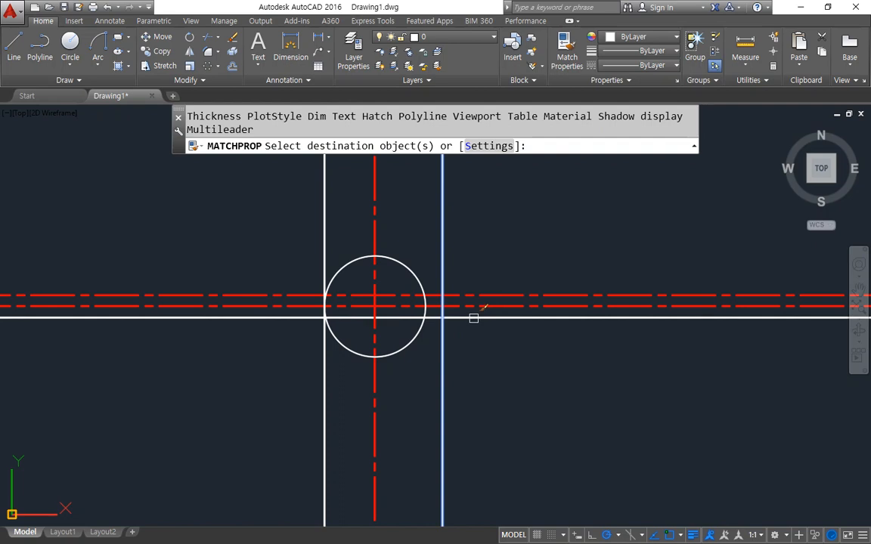
{"action": "left_click", "coordinate": [473, 317]}
{"action": "left_click", "coordinate": [479, 295]}
{"action": "key", "text": "Return"}
Fillet the upper and lower keyway lines against the circle so they end on its right side
{"action": "scroll", "coordinate": [469, 307], "scroll_direction": "up", "scroll_amount": 6}
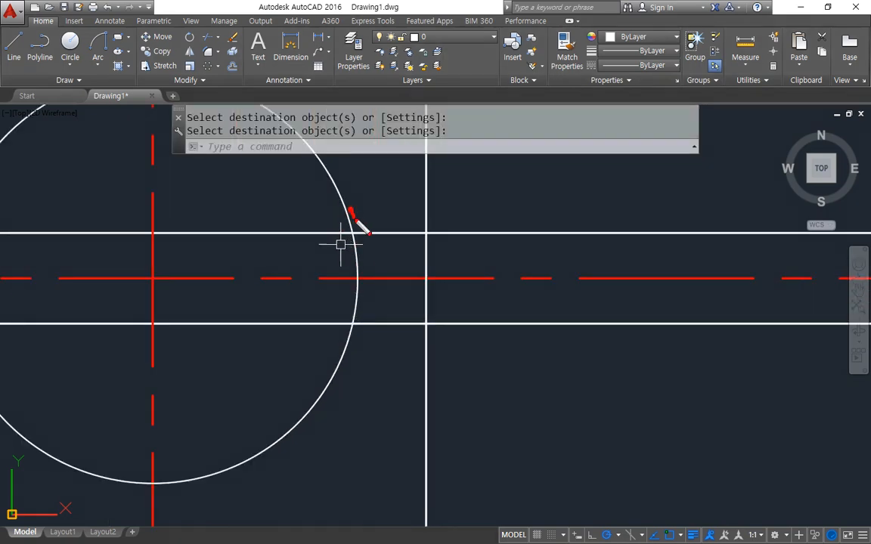
{"action": "scroll", "coordinate": [307, 267], "scroll_direction": "up", "scroll_amount": 2}
{"action": "middle_click_drag", "start_coordinate": [307, 267], "coordinate": [395, 373]}
{"action": "scroll", "coordinate": [396, 371], "scroll_direction": "down", "scroll_amount": 2}
{"action": "type", "text": "f"}
{"action": "key", "text": "Return"}
{"action": "left_click", "coordinate": [433, 311]}
{"action": "left_click", "coordinate": [463, 341]}
{"action": "key", "text": "Return"}
{"action": "left_click", "coordinate": [453, 431]}
{"action": "left_click", "coordinate": [430, 452]}
Fillet the vertical line with the lower and upper keyway lines to close the keyway's two outer corners
{"action": "key", "text": "Return"}
{"action": "left_click", "coordinate": [476, 428]}
{"action": "left_click", "coordinate": [511, 411]}
{"action": "key", "text": "Return"}
{"action": "left_click", "coordinate": [509, 371]}
{"action": "left_click", "coordinate": [491, 345]}
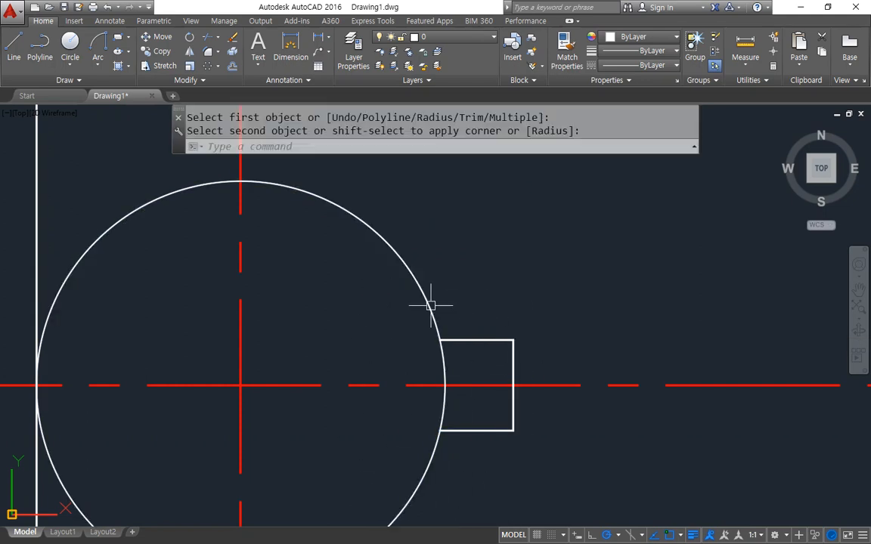
Trim the circle segment between the two keyway lines to open the keyway into the bore
{"action": "type", "text": "tr"}
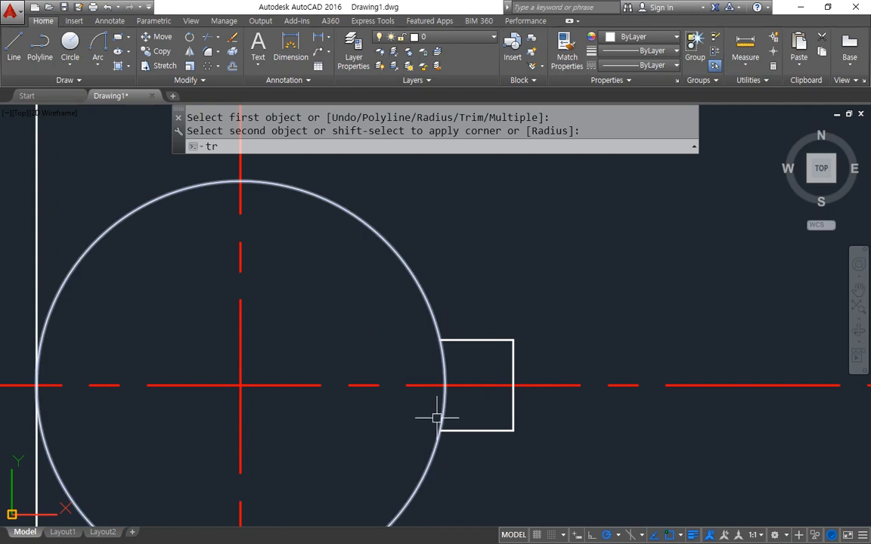
{"action": "key", "text": "Return"}
{"action": "key", "text": "Return"}
{"action": "left_click", "coordinate": [444, 381]}
{"action": "key", "text": "Return"}
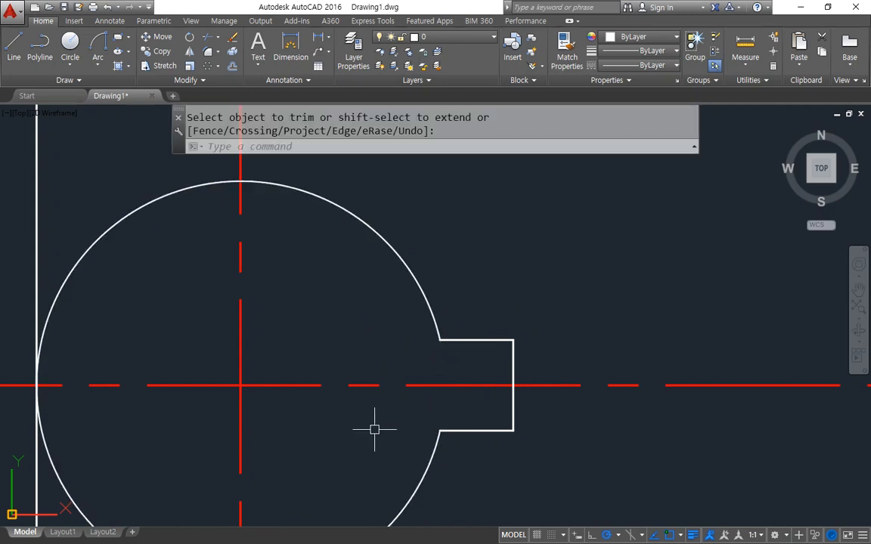
Offset the white vertical line touching the bore's left side by 15 to the left
{"action": "scroll", "coordinate": [373, 428], "scroll_direction": "down", "scroll_amount": 4}
{"action": "middle_click_drag", "start_coordinate": [344, 441], "coordinate": [355, 351]}
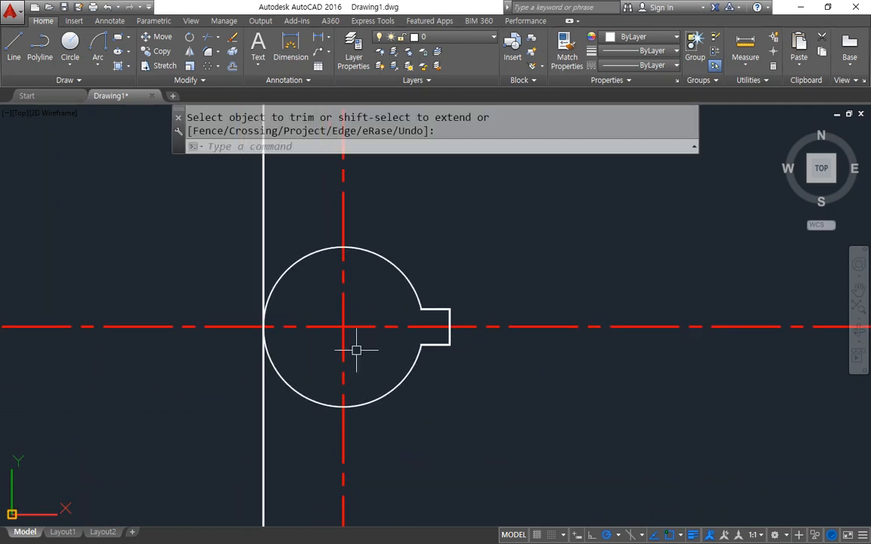
{"action": "type", "text": "o"}
{"action": "key", "text": "Return"}
{"action": "type", "text": "15"}
{"action": "key", "text": "Return"}
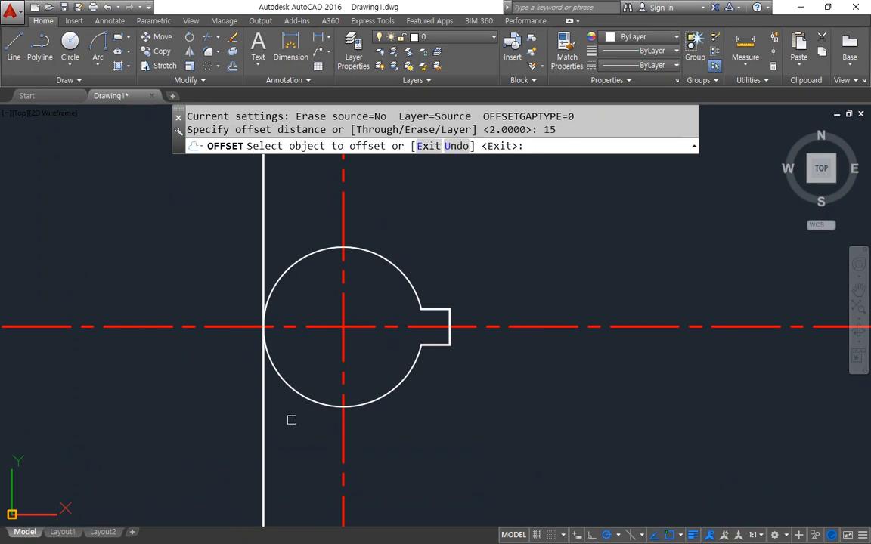
{"action": "left_click", "coordinate": [264, 408]}
{"action": "left_click", "coordinate": [180, 409]}
{"action": "key", "text": "Return"}
Match the offset vertical line's properties to the red horizontal centerline
{"action": "middle_click_drag", "start_coordinate": [197, 394], "coordinate": [278, 376]}
{"action": "type", "text": "ma"}
{"action": "key", "text": "Return"}
{"action": "left_click", "coordinate": [229, 308]}
{"action": "left_click", "coordinate": [210, 330]}
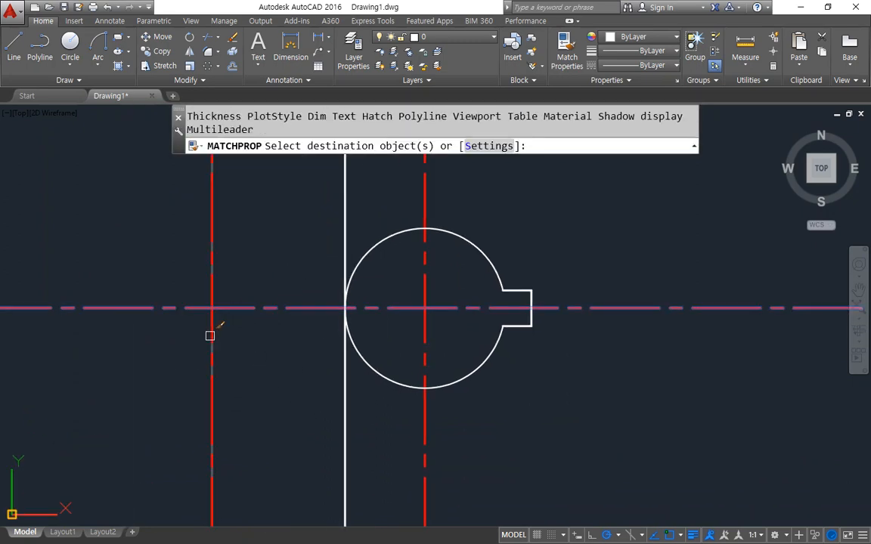
{"action": "key", "text": "Return"}
Offset the new red vertical centerline by 17.5 to the left, away from the bore
{"action": "middle_click_drag", "start_coordinate": [146, 388], "coordinate": [235, 386]}
{"action": "type", "text": "o"}
{"action": "key", "text": "Return"}
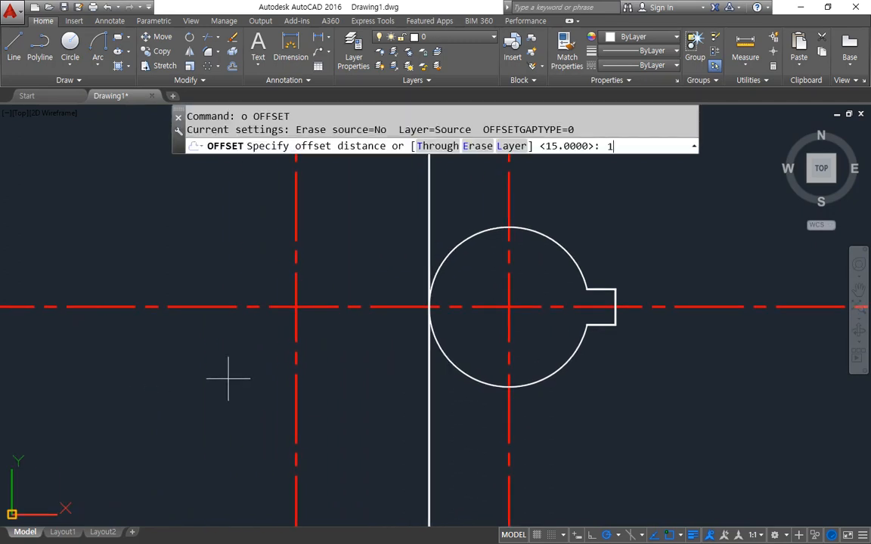
{"action": "type", "text": "17.5"}
{"action": "key", "text": "Return"}
{"action": "left_click", "coordinate": [295, 330]}
{"action": "left_click", "coordinate": [212, 352]}
{"action": "key", "text": "Return"}
Draw a circle of radius 6 at the nearer offset centerline's crossing with the horizontal axis and one of radius 8 at the farther crossing
{"action": "left_click", "coordinate": [295, 307]}
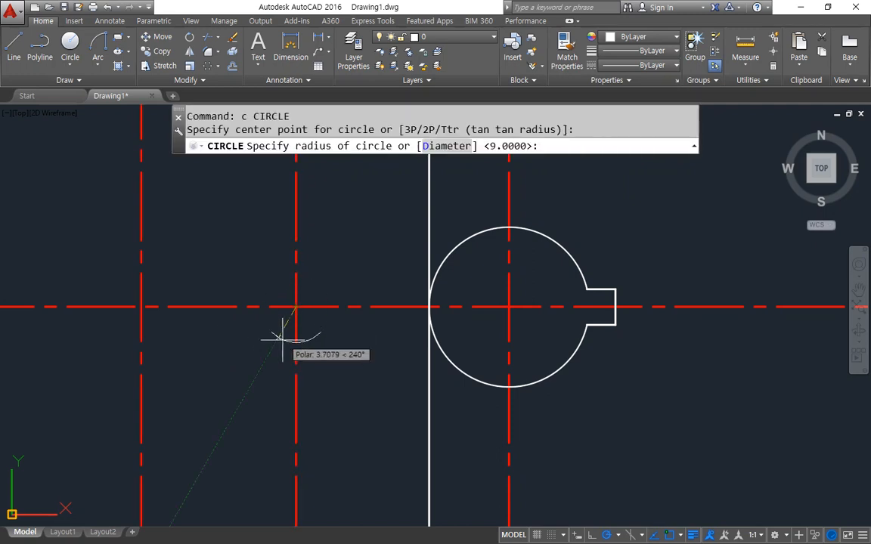
{"action": "type", "text": "5"}
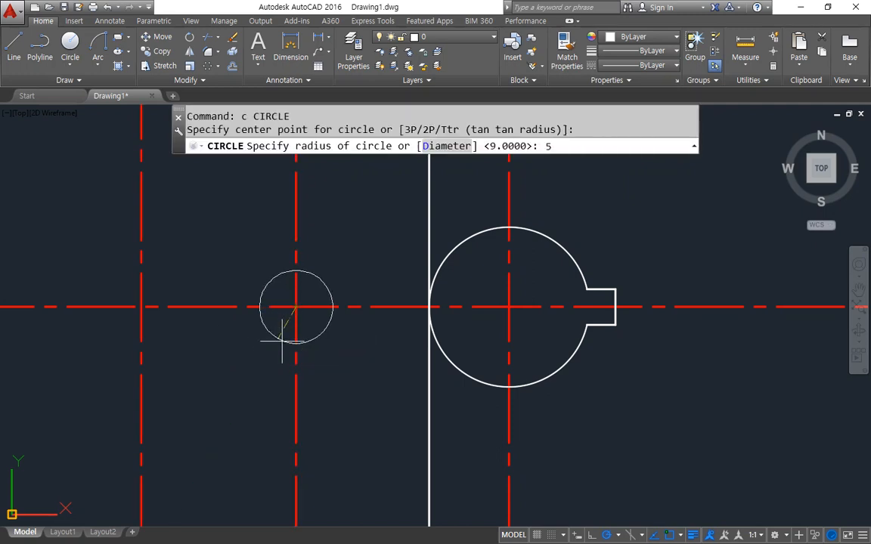
{"action": "key", "text": "Return"}
{"action": "type", "text": "c"}
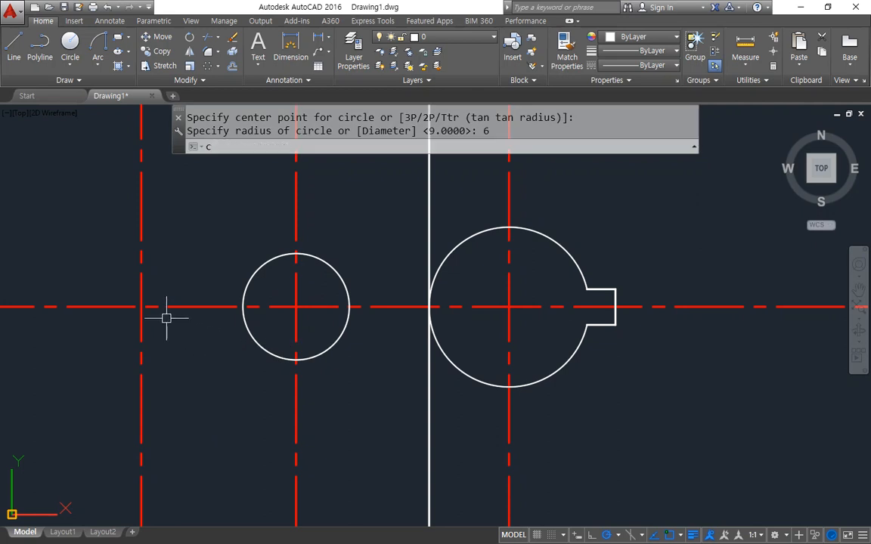
{"action": "key", "text": "Return"}
{"action": "left_click", "coordinate": [141, 307]}
{"action": "type", "text": "8"}
{"action": "key", "text": "Return"}
Draw a line tangent to the upper sides of the radius 8 and radius 6 circles
{"action": "type", "text": "l"}
{"action": "key", "text": "Return"}
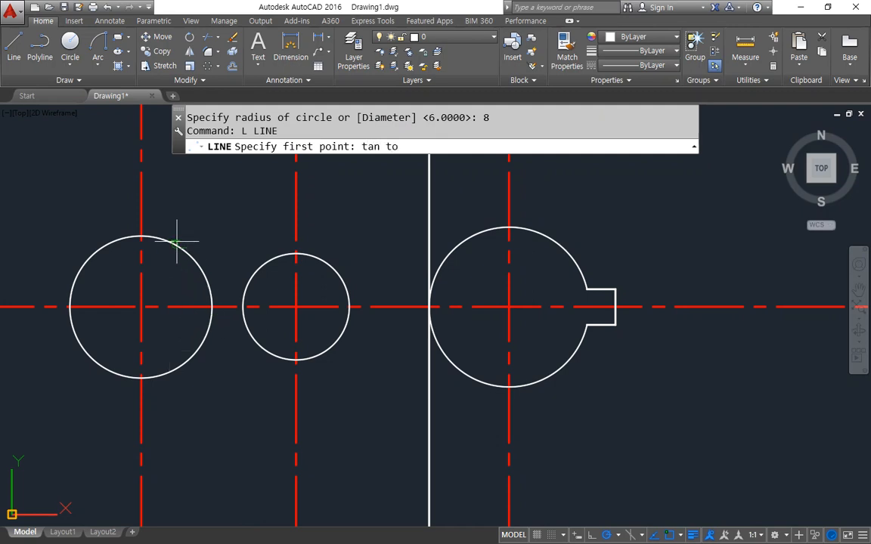
{"action": "left_click", "coordinate": [177, 242]}
{"action": "type", "text": "tan"}
{"action": "key", "text": "Return"}
{"action": "left_click", "coordinate": [263, 261]}
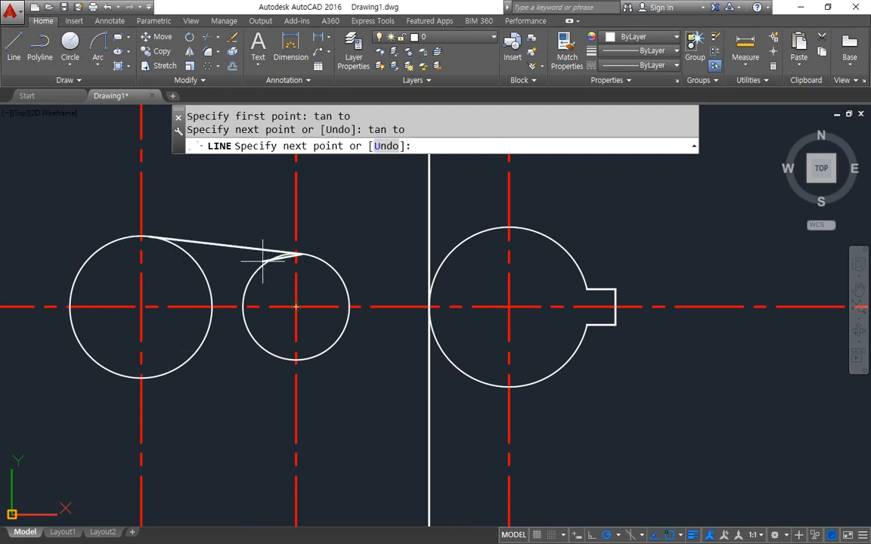
{"action": "type", "text": "tr"}
{"action": "key", "text": "Escape"}
{"action": "key", "text": "Escape"}
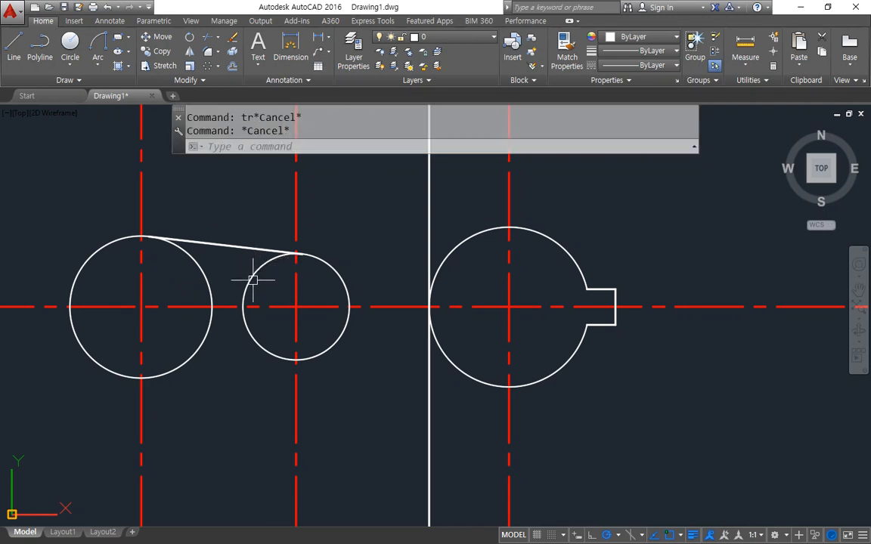
Draw a line tangent to the lower sides of the radius 8 and radius 6 circles
{"action": "type", "text": "l"}
{"action": "key", "text": "Return"}
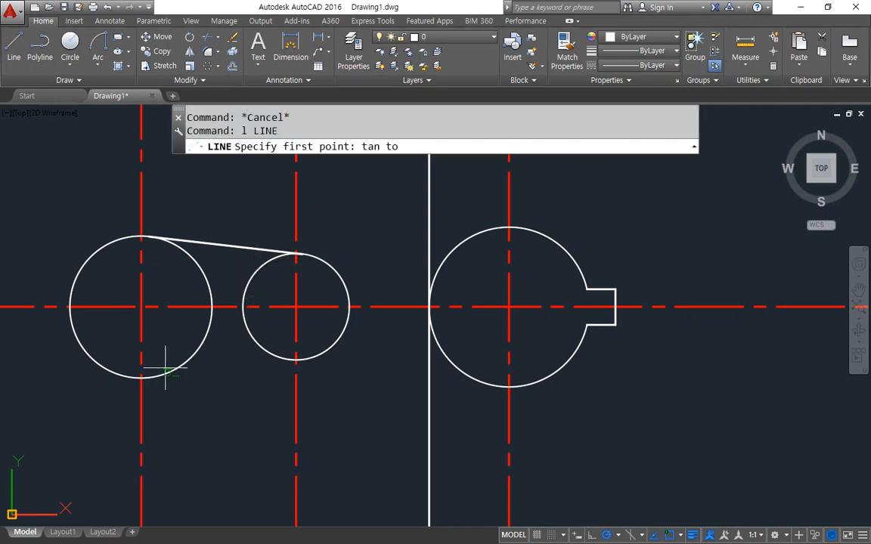
{"action": "left_click", "coordinate": [165, 371]}
{"action": "type", "text": "tan"}
{"action": "key", "text": "Return"}
{"action": "left_click", "coordinate": [255, 344]}
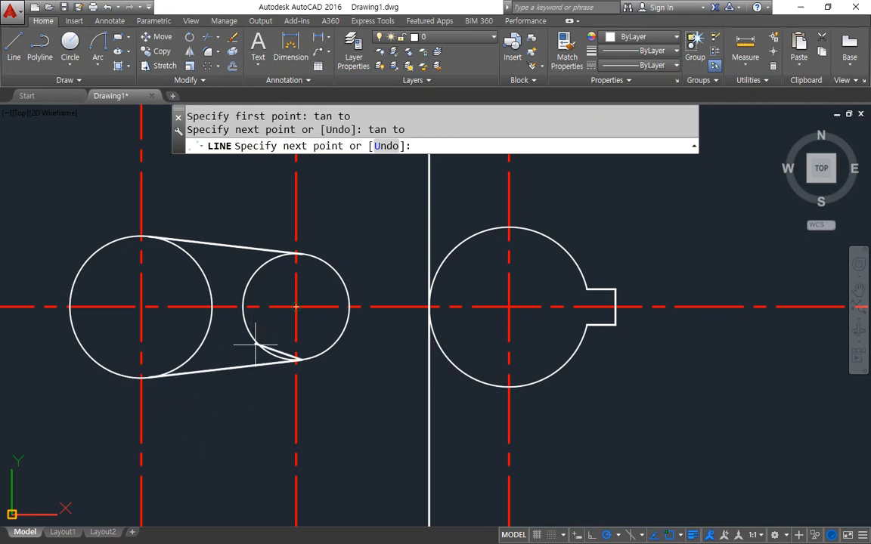
{"action": "key", "text": "Return"}
Trim both circles' inner arcs against the two tangent lines to leave a closed tapered slot
{"action": "type", "text": "t"}
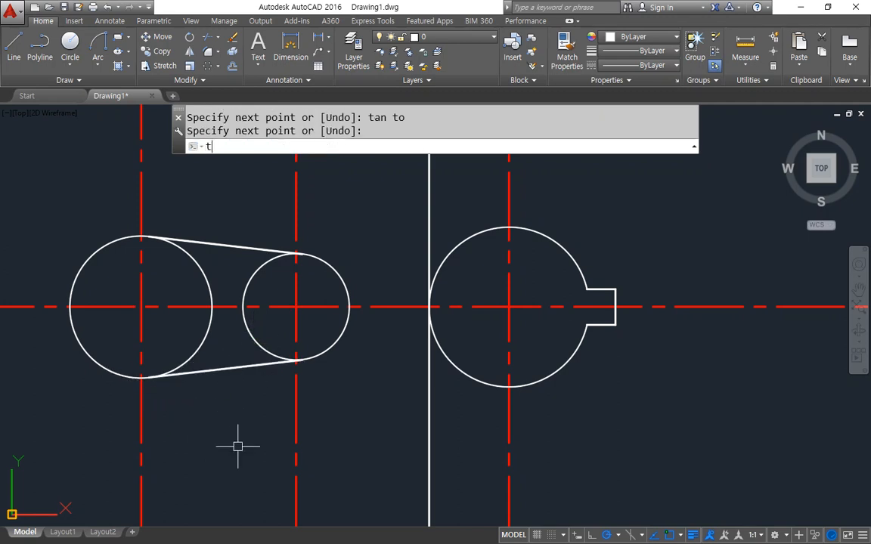
{"action": "type", "text": "r"}
{"action": "key", "text": "Return"}
{"action": "left_click", "coordinate": [230, 370]}
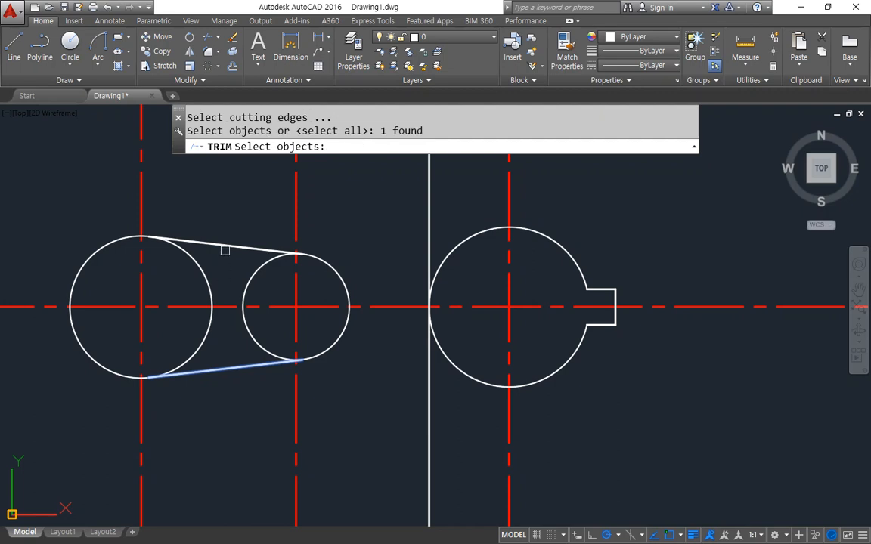
{"action": "left_click", "coordinate": [226, 249]}
{"action": "key", "text": "Return"}
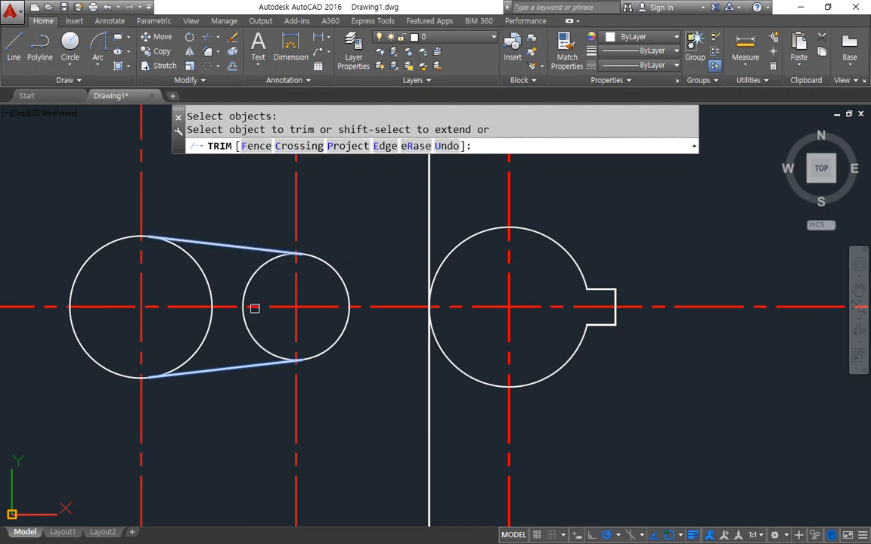
{"action": "left_click", "coordinate": [262, 292]}
{"action": "left_click", "coordinate": [197, 275]}
{"action": "key", "text": "Return"}
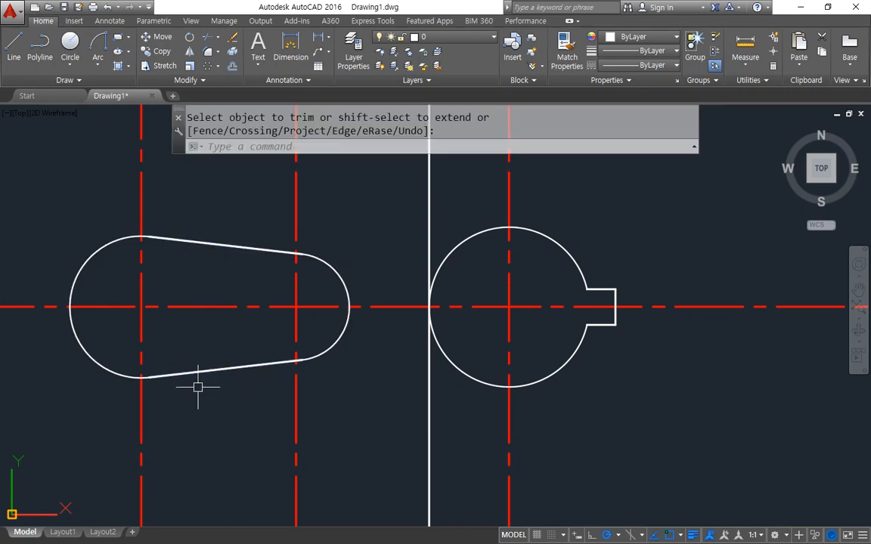
Offset the slot's upper and lower tangent lines and its large end arc outward as temporary limits
{"action": "type", "text": "o"}
{"action": "key", "text": "Return"}
{"action": "key", "text": "Return"}
{"action": "left_click", "coordinate": [272, 253]}
{"action": "left_click", "coordinate": [244, 215]}
{"action": "left_click", "coordinate": [236, 362]}
{"action": "left_click", "coordinate": [218, 375]}
{"action": "left_click", "coordinate": [89, 358]}
{"action": "left_click", "coordinate": [65, 378]}
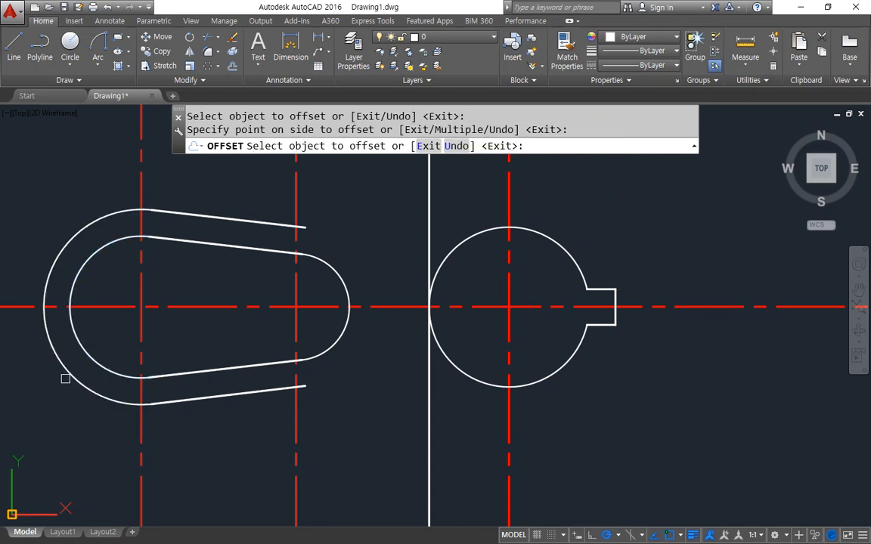
{"action": "key", "text": "Return"}
Trim the slot's two vertical centerlines where they extend beyond the offset outline
{"action": "scroll", "coordinate": [91, 393], "scroll_direction": "down", "scroll_amount": 2}
{"action": "middle_click_drag", "start_coordinate": [88, 388], "coordinate": [164, 365]}
{"action": "type", "text": "tr"}
{"action": "key", "text": "Return"}
{"action": "left_click", "coordinate": [185, 411]}
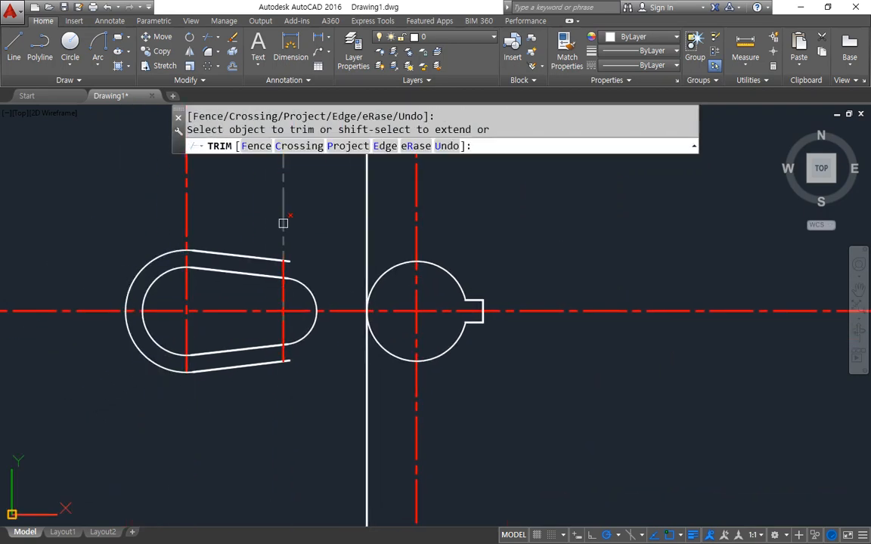
{"action": "key", "text": "Return"}
Erase the three offset outline pieces around the slot and the white vertical line beside the bore
{"action": "left_click", "coordinate": [218, 253]}
{"action": "left_click", "coordinate": [154, 256]}
{"action": "left_click", "coordinate": [229, 367]}
{"action": "type", "text": "e"}
{"action": "key", "text": "Return"}
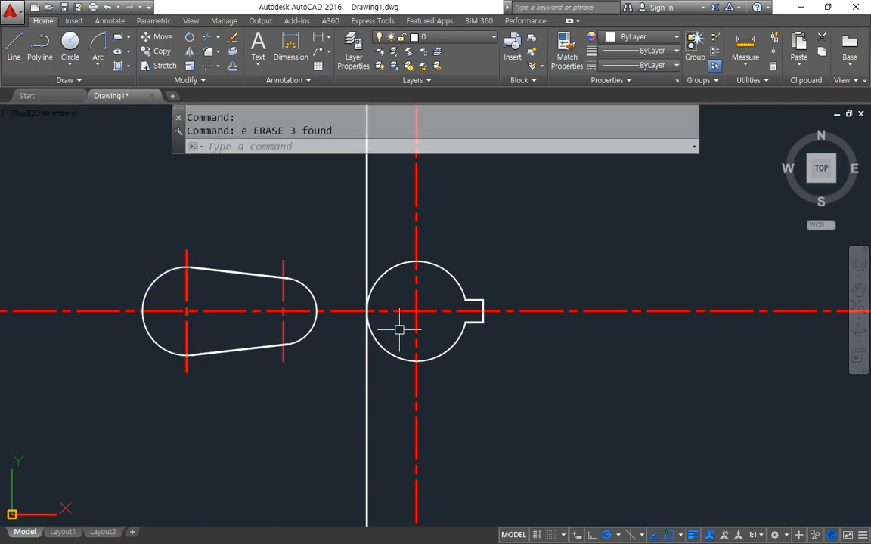
{"action": "left_click", "coordinate": [366, 375]}
{"action": "type", "text": "e"}
{"action": "key", "text": "Return"}
Draw two concentric circles with radii 53.5 and 60 centered on the keyed bore
{"action": "type", "text": "c"}
{"action": "key", "text": "Return"}
{"action": "left_click", "coordinate": [416, 310]}
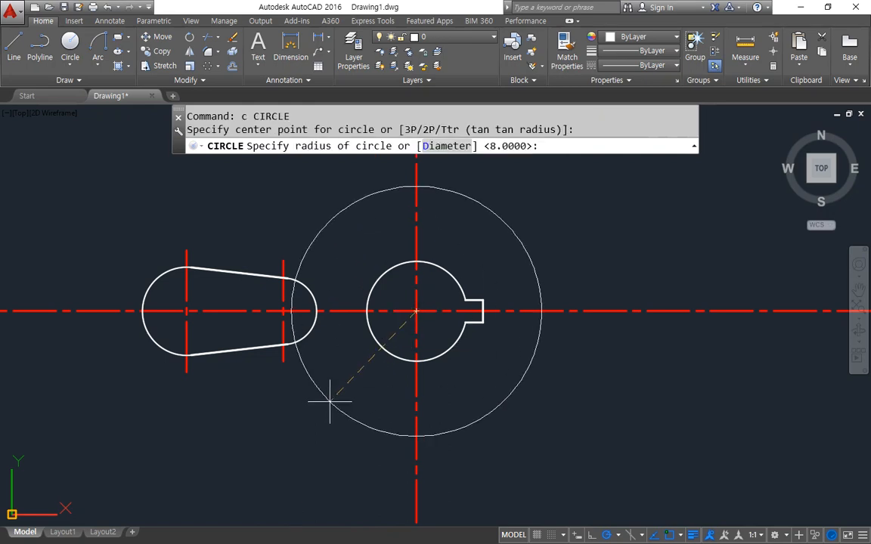
{"action": "type", "text": "53.5"}
{"action": "key", "text": "Return"}
{"action": "type", "text": "c"}
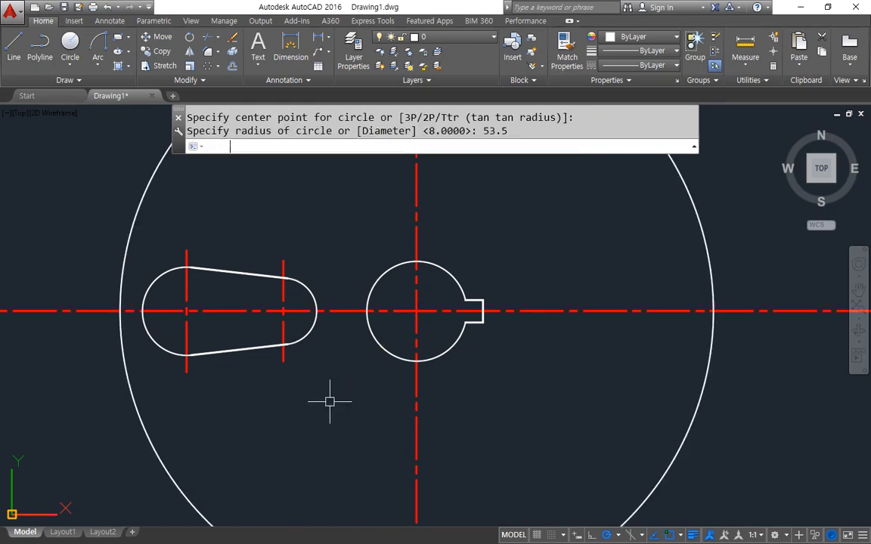
{"action": "key", "text": "Return"}
{"action": "left_click", "coordinate": [412, 311]}
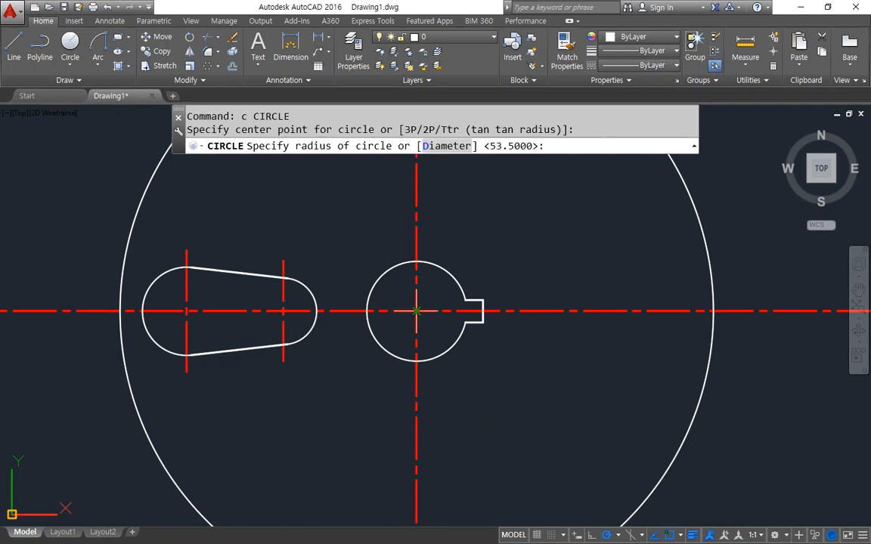
{"action": "type", "text": "60"}
{"action": "key", "text": "Return"}
Offset the main vertical centerline by 24/2 to both sides
{"action": "scroll", "coordinate": [311, 373], "scroll_direction": "down", "scroll_amount": 2}
{"action": "middle_click_drag", "start_coordinate": [342, 253], "coordinate": [249, 393]}
{"action": "left_click_drag", "start_coordinate": [250, 268], "coordinate": [270, 311]}
{"action": "key", "text": "Escape"}
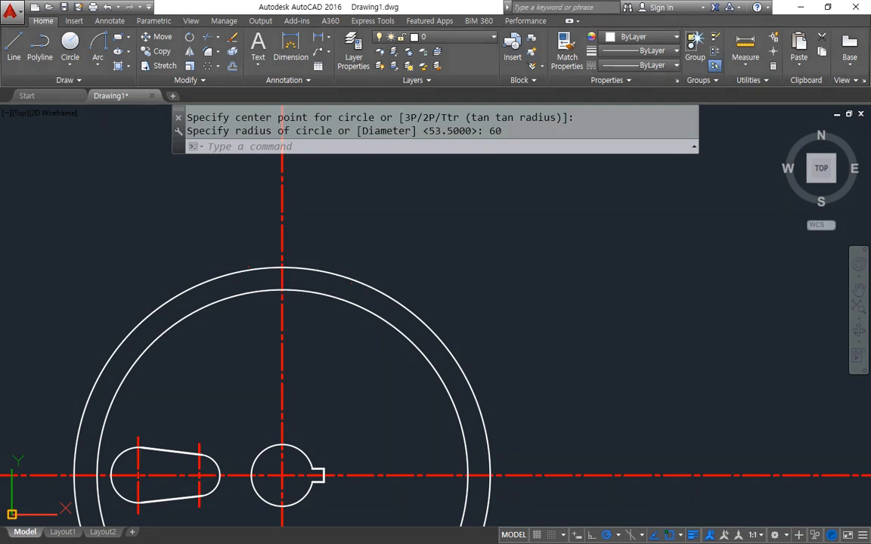
{"action": "key", "text": "ctrl+2"}
{"action": "type", "text": "o"}
{"action": "key", "text": "Return"}
{"action": "type", "text": "24/2"}
{"action": "key", "text": "Return"}
{"action": "left_click", "coordinate": [282, 239]}
{"action": "left_click", "coordinate": [253, 227]}
{"action": "left_click", "coordinate": [282, 236]}
{"action": "left_click", "coordinate": [313, 238]}
{"action": "key", "text": "Return"}
Fillet the two offset vertical lines against the outer circle so their parts above it are removed
{"action": "type", "text": "f"}
{"action": "key", "text": "Return"}
{"action": "left_click", "coordinate": [251, 270]}
{"action": "left_click", "coordinate": [242, 280]}
{"action": "key", "text": "Return"}
{"action": "left_click", "coordinate": [311, 270]}
{"action": "left_click", "coordinate": [322, 283]}
Fillet both offset lines against the inner circle so only the short pieces between the two circles remain
{"action": "key", "text": "Return"}
{"action": "left_click", "coordinate": [322, 282]}
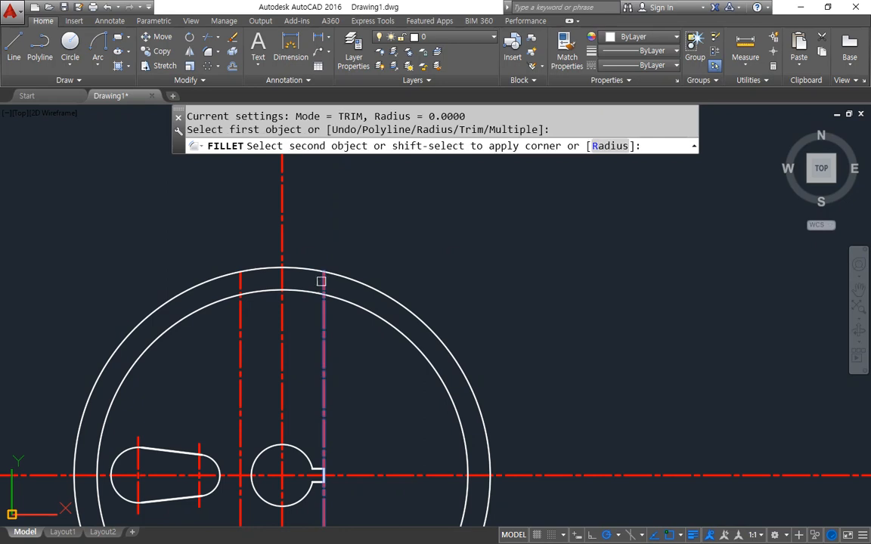
{"action": "left_click", "coordinate": [315, 289]}
{"action": "key", "text": "Return"}
{"action": "left_click", "coordinate": [236, 291]}
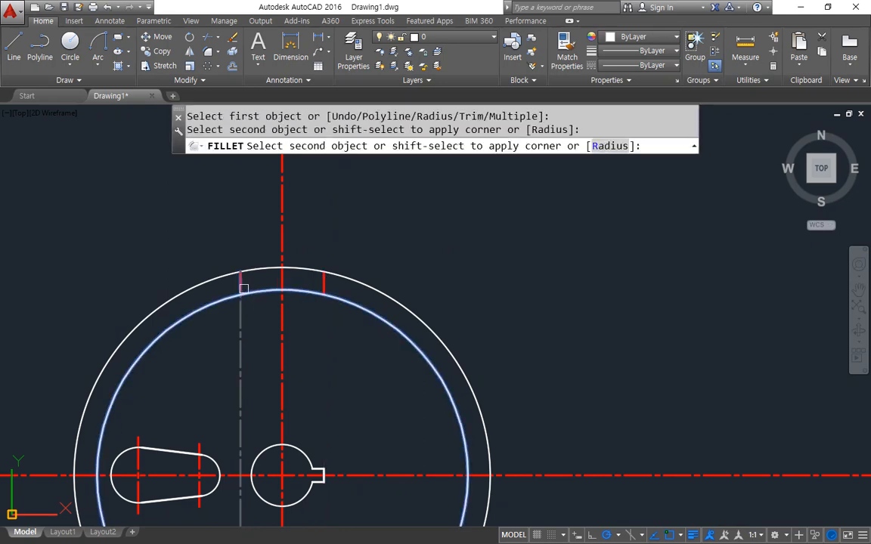
{"action": "left_click", "coordinate": [242, 288]}
Match the two short red lines' properties to the white inner circle
{"action": "mouse_move", "coordinate": [302, 348]}
{"action": "middle_mouse_down"}
{"action": "mouse_move", "coordinate": [313, 358]}
{"action": "mouse_move", "coordinate": [310, 348]}
{"action": "middle_mouse_up"}
{"action": "type", "text": "ma"}
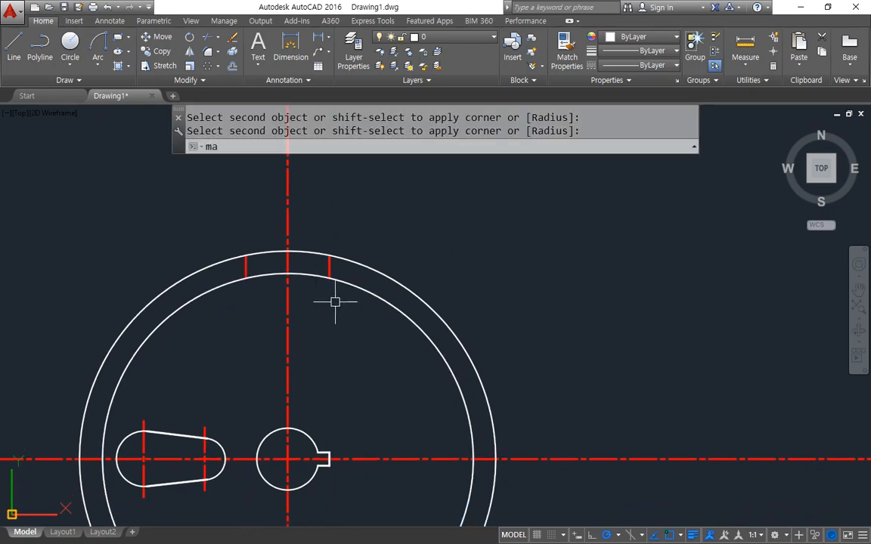
{"action": "key", "text": "Return"}
{"action": "left_click", "coordinate": [346, 283]}
{"action": "left_click", "coordinate": [187, 215]}
{"action": "left_click", "coordinate": [354, 331]}
{"action": "key", "text": "Return"}
Trim the outer circle's upper portions on both sides of the two short lines to form a tab
{"action": "type", "text": "tr"}
{"action": "key", "text": "Return"}
{"action": "key", "text": "Return"}
{"action": "left_click", "coordinate": [388, 279]}
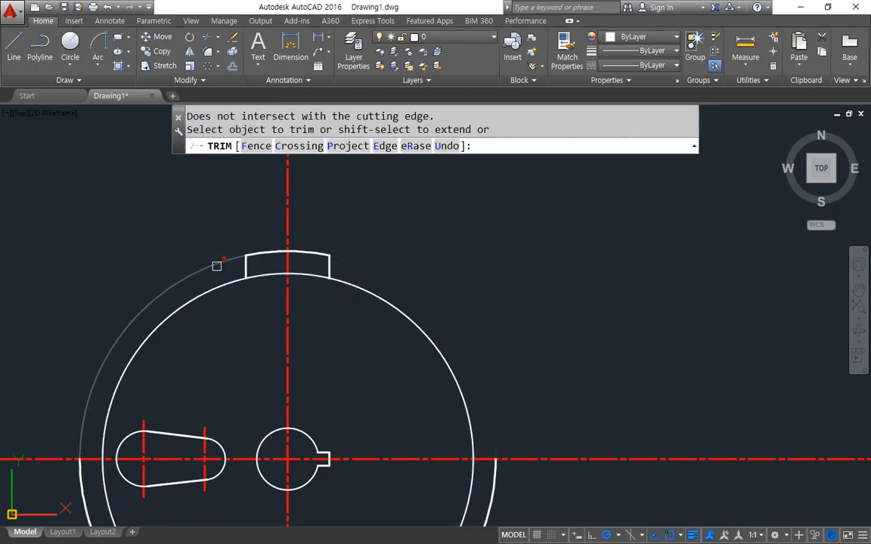
{"action": "left_click", "coordinate": [216, 266]}
{"action": "scroll", "coordinate": [322, 334], "scroll_direction": "down", "scroll_amount": 3}
{"action": "middle_click_drag", "start_coordinate": [322, 335], "coordinate": [333, 246]}
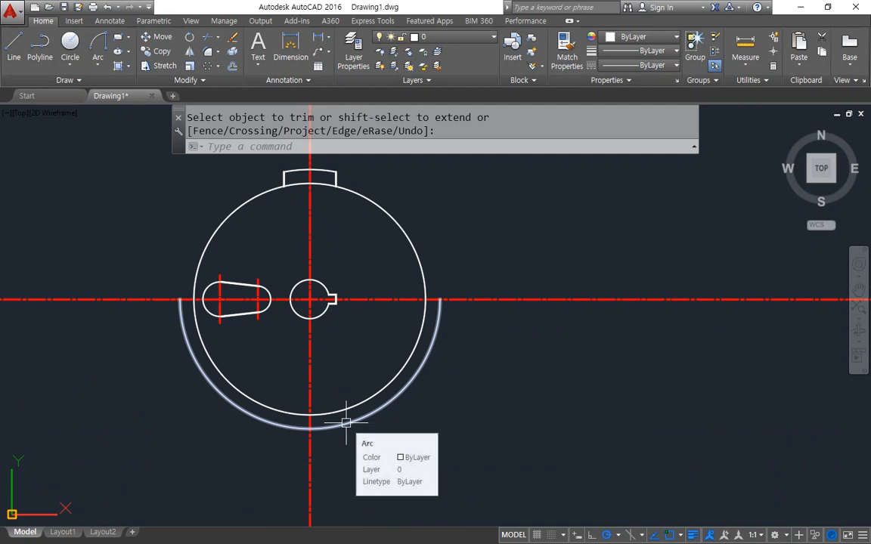
Erase the leftover lower arc of the outer circle
{"action": "key", "text": "Return"}
{"action": "left_click", "coordinate": [346, 421]}
{"action": "type", "text": "e"}
{"action": "key", "text": "Return"}
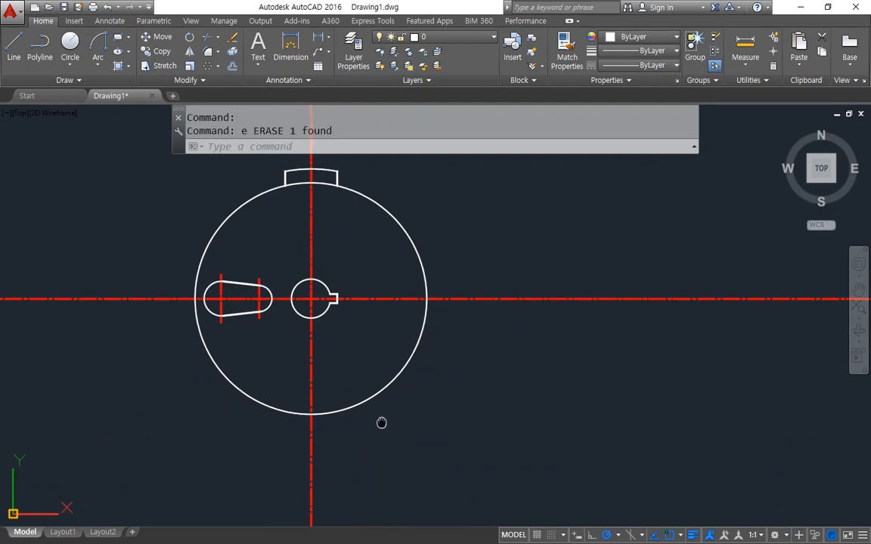
Create a polar array of the tapered slot and its short centerlines with 4 items around the bore center
{"action": "middle_click_drag", "start_coordinate": [381, 422], "coordinate": [383, 440]}
{"action": "type", "text": "ar"}
{"action": "key", "text": "Return"}
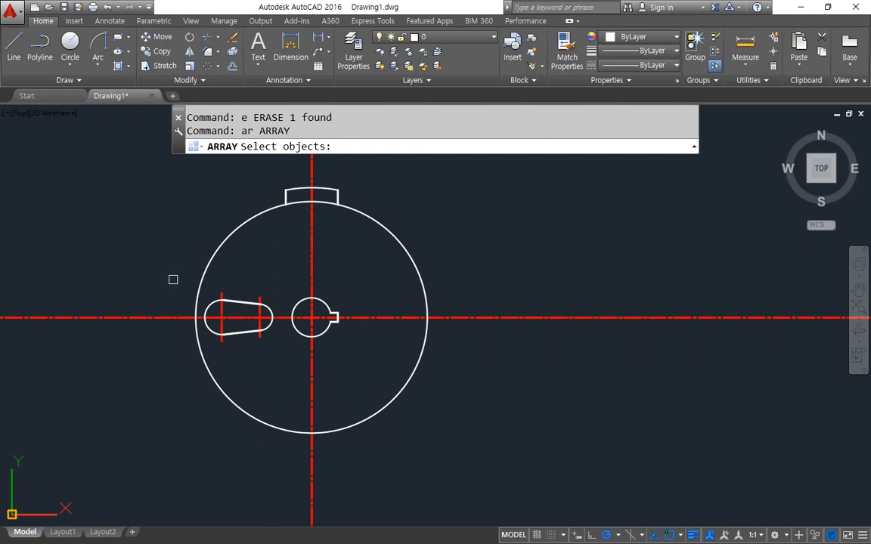
{"action": "left_click", "coordinate": [150, 251]}
{"action": "left_click", "coordinate": [286, 363]}
{"action": "key", "text": "Return"}
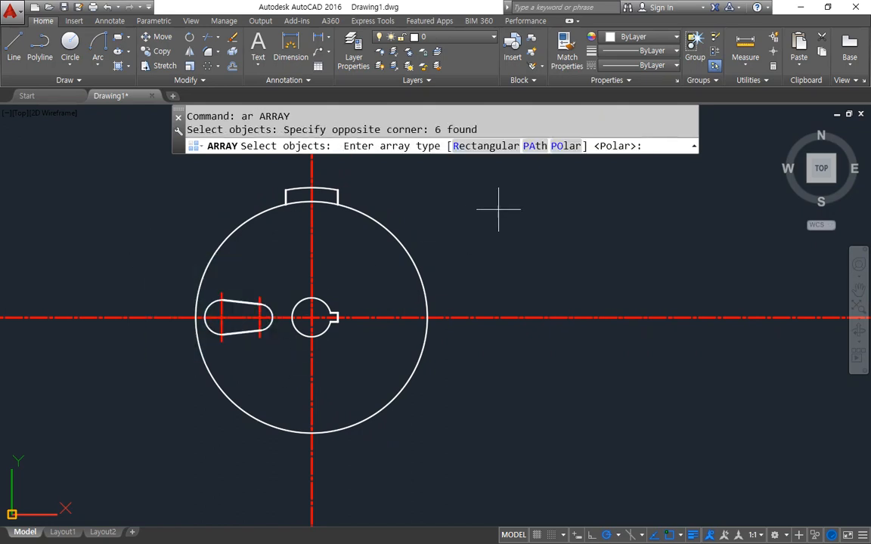
{"action": "left_click", "coordinate": [570, 146]}
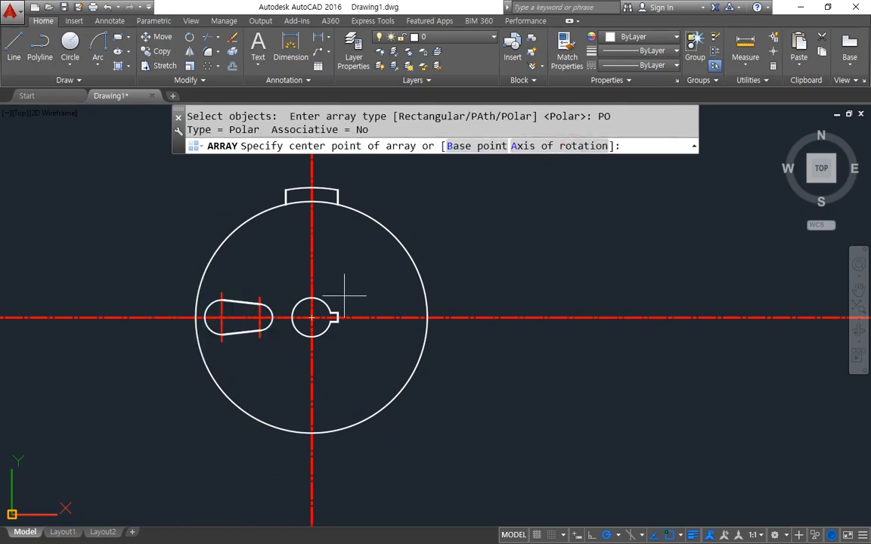
{"action": "left_click", "coordinate": [312, 318]}
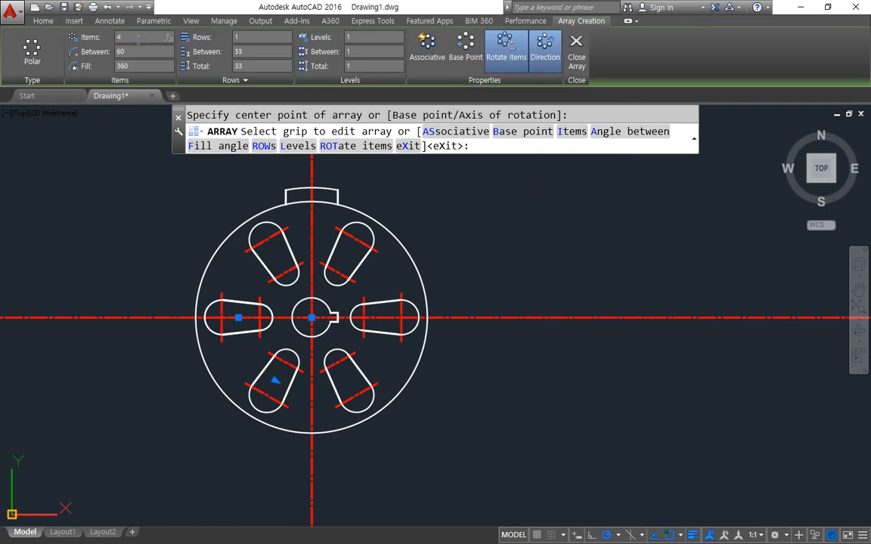
{"action": "key", "text": "Return"}
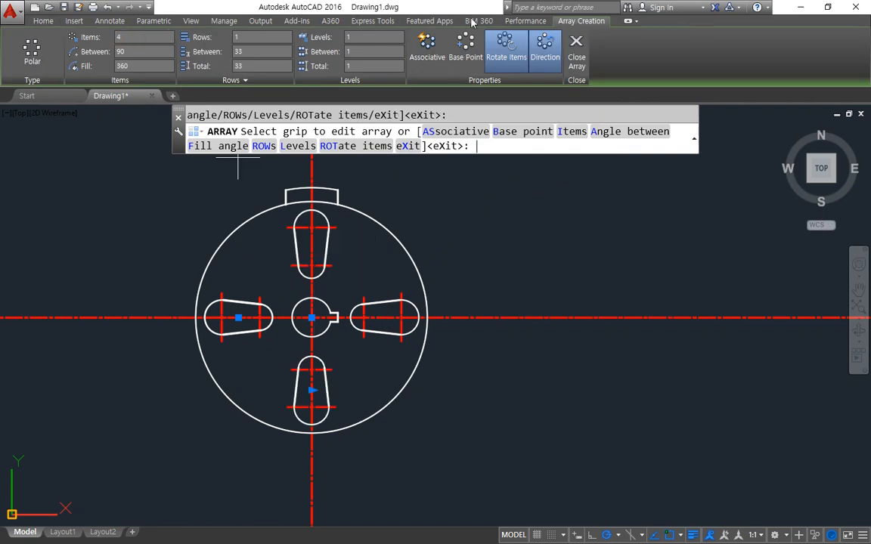
{"action": "key", "text": "Return"}
Create a polar array of the rim tab with 12 items around the bore center
{"action": "key", "text": "Return"}
{"action": "left_click", "coordinate": [265, 164]}
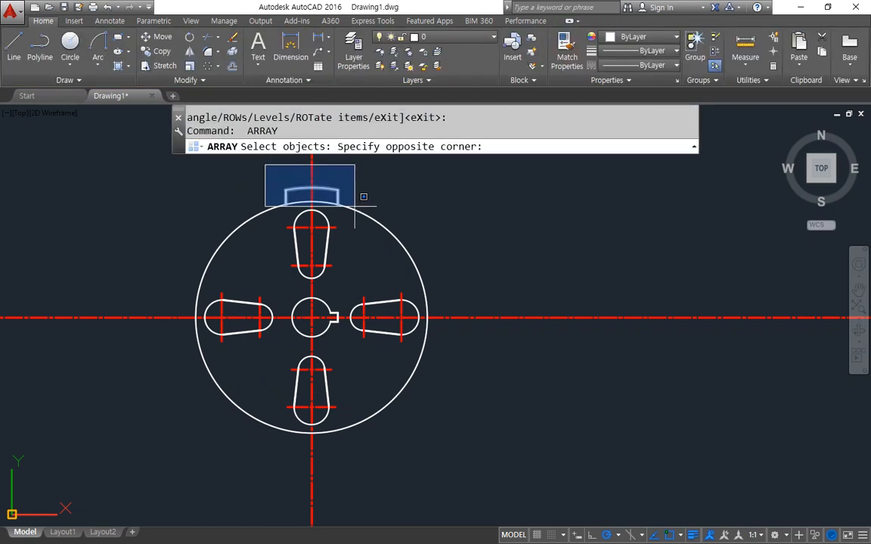
{"action": "left_click", "coordinate": [360, 205]}
{"action": "key", "text": "Return"}
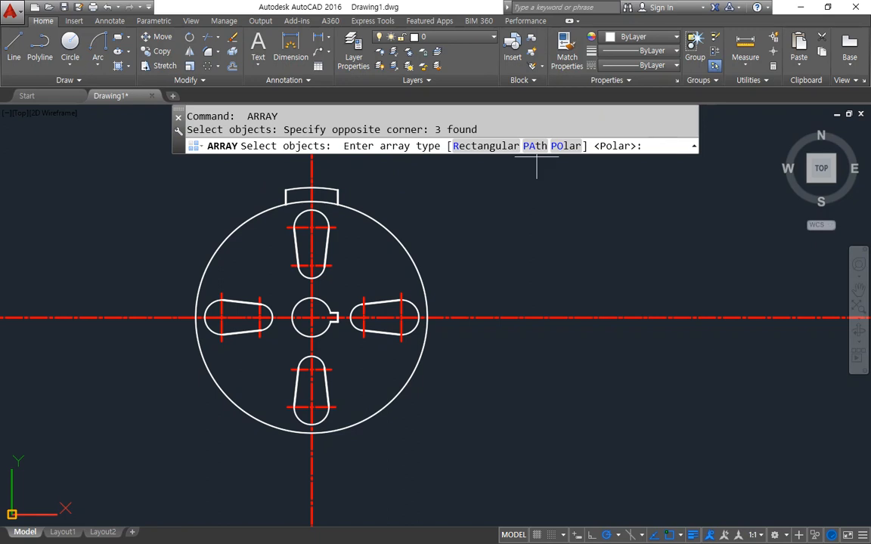
{"action": "left_click", "coordinate": [563, 147]}
{"action": "left_click", "coordinate": [311, 318]}
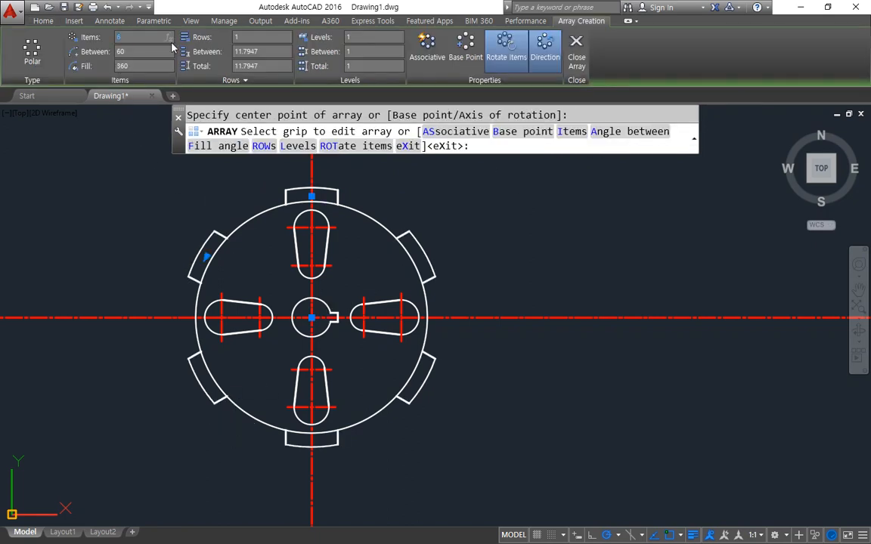
{"action": "type", "text": "12"}
{"action": "key", "text": "Return"}
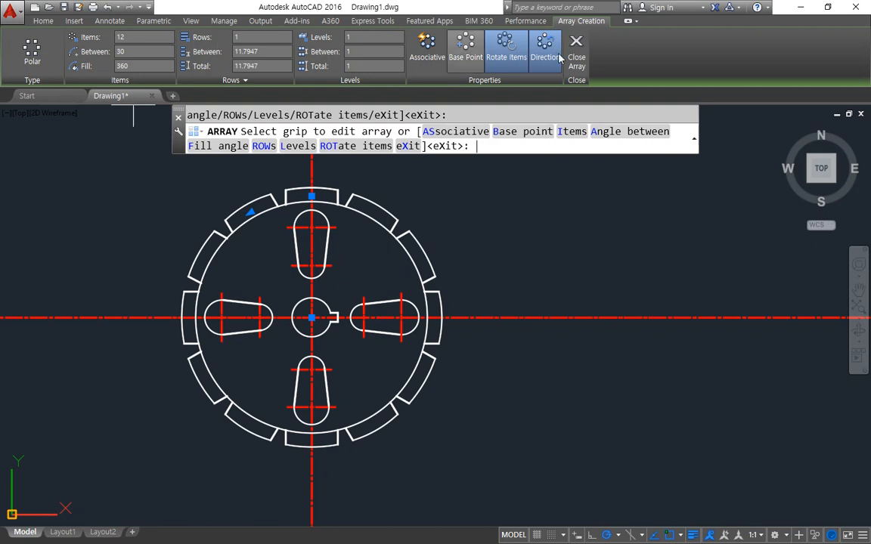
{"action": "key", "text": "Escape"}
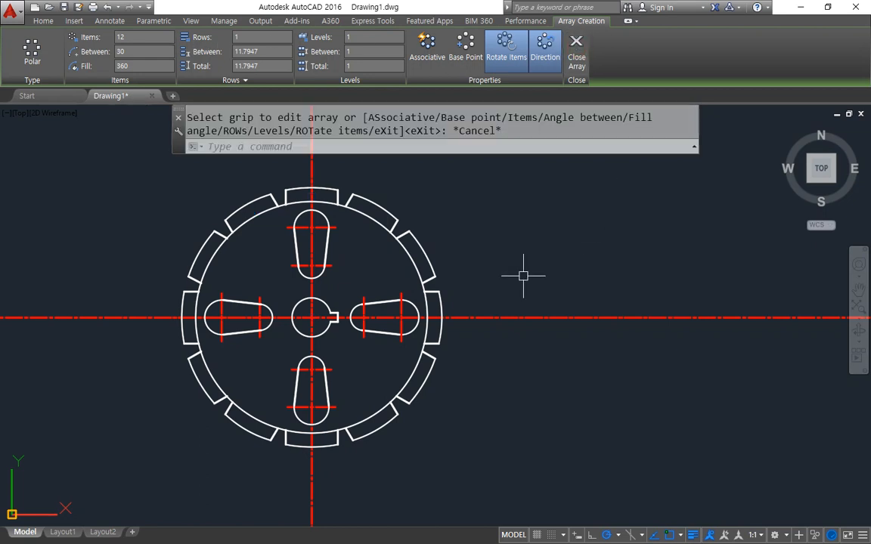
Offset the outer arcs of the top, right, bottom and left rim tabs outward by 3
{"action": "type", "text": "o"}
{"action": "key", "text": "Return"}
{"action": "type", "text": "3"}
{"action": "key", "text": "Return"}
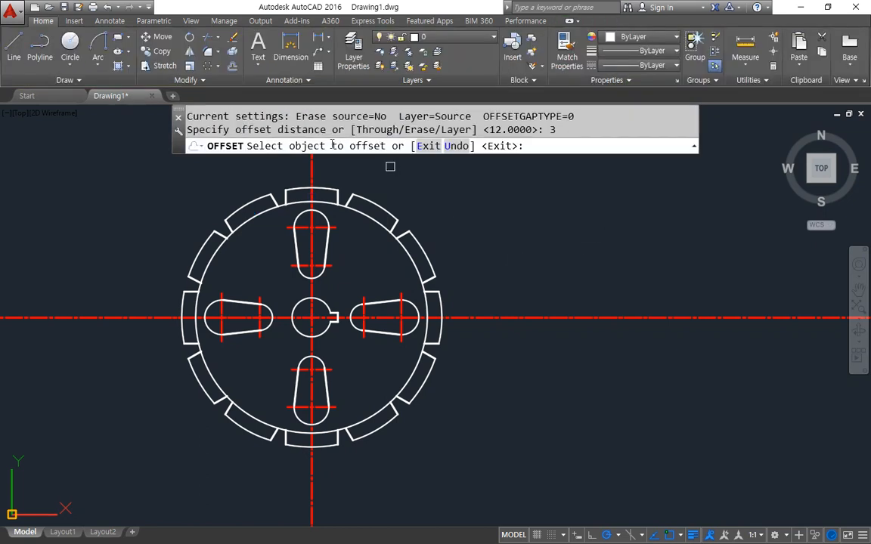
{"action": "left_click", "coordinate": [321, 190]}
{"action": "left_click", "coordinate": [331, 172]}
{"action": "left_click", "coordinate": [437, 301]}
{"action": "left_click", "coordinate": [451, 293]}
{"action": "left_click", "coordinate": [322, 446]}
{"action": "left_click", "coordinate": [317, 463]}
{"action": "left_click", "coordinate": [179, 306]}
{"action": "left_click", "coordinate": [158, 302]}
{"action": "key", "text": "Return"}
Trim the wheel's horizontal and vertical centerlines back to the four offset arcs with a fence around the wheel
{"action": "type", "text": "t"}
{"action": "key", "text": "Return"}
{"action": "key", "text": "Return"}
{"action": "type", "text": "f"}
{"action": "key", "text": "Return"}
{"action": "left_click", "coordinate": [104, 259]}
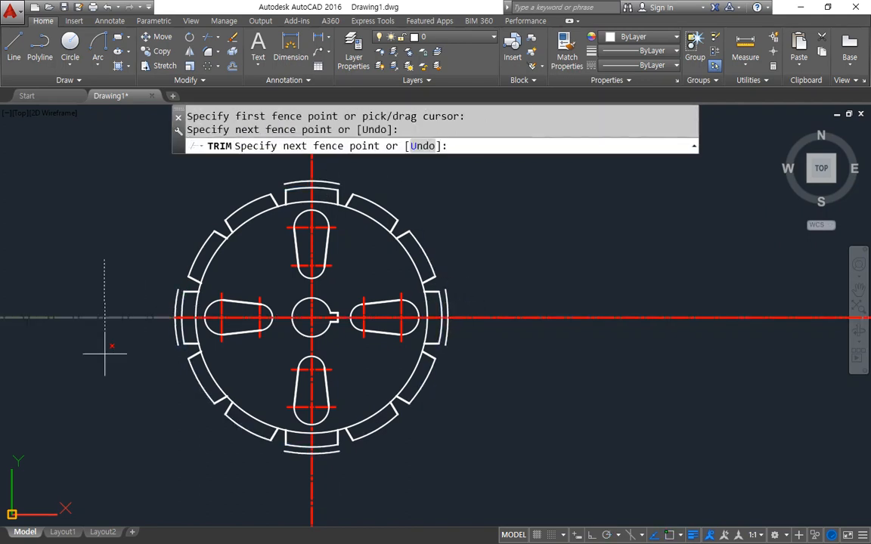
{"action": "left_click", "coordinate": [104, 412]}
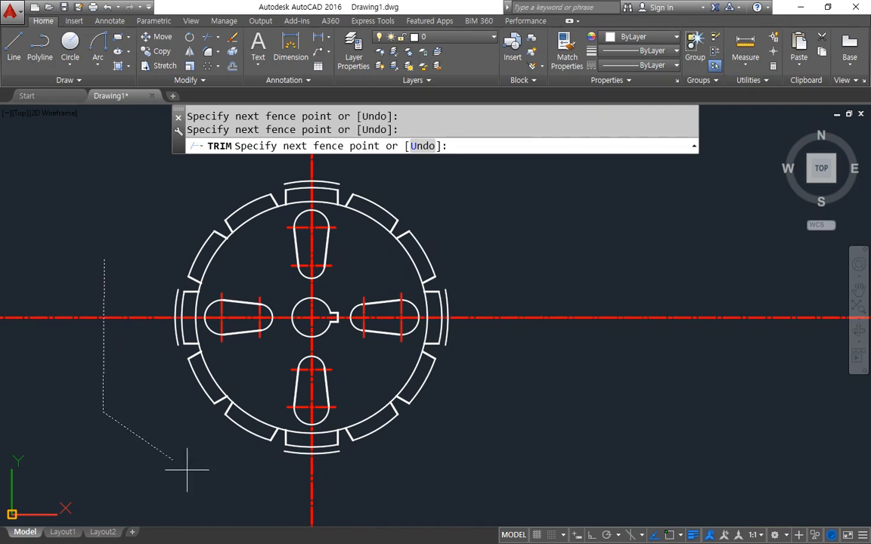
{"action": "left_click", "coordinate": [533, 282]}
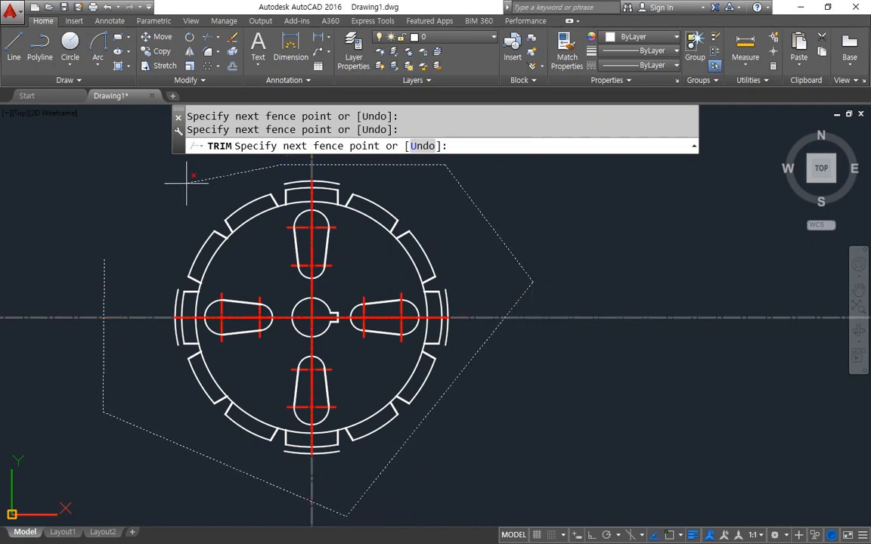
{"action": "key", "text": "Return"}
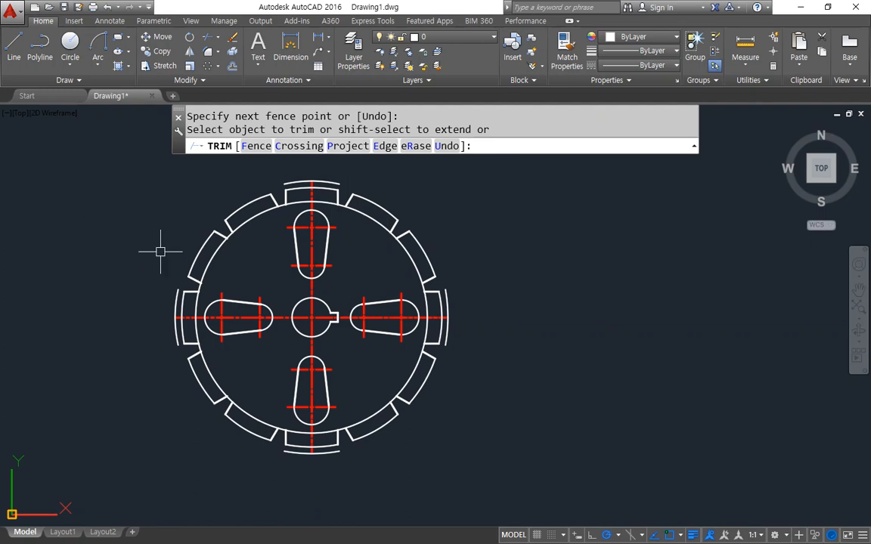
{"action": "key", "text": "Return"}
Erase the offset arcs outside the rim tabs that served as trimming boundaries
{"action": "left_click", "coordinate": [447, 303]}
{"action": "type", "text": "e"}
{"action": "key", "text": "Return"}
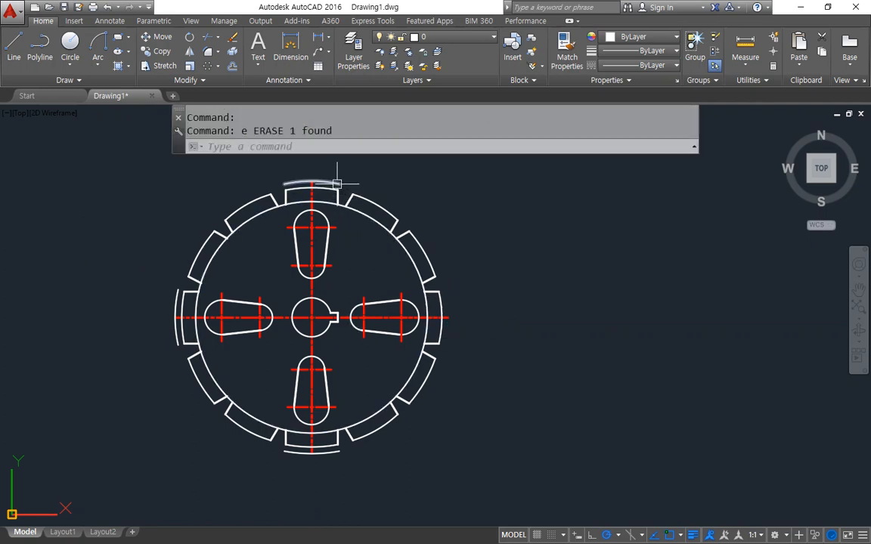
{"action": "left_click", "coordinate": [173, 297]}
{"action": "type", "text": "e"}
{"action": "key", "text": "Return"}
{"action": "left_click", "coordinate": [298, 455]}
{"action": "type", "text": "e"}
{"action": "key", "text": "Return"}
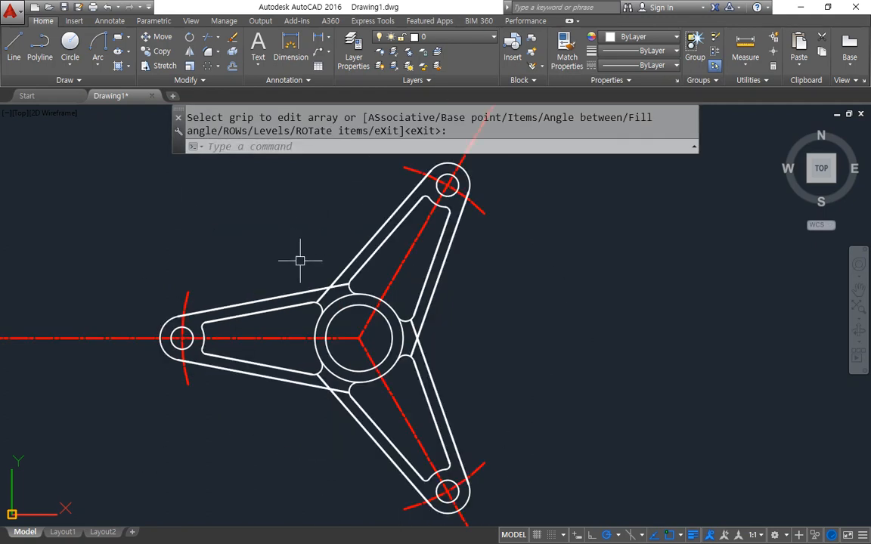
Try to fillet the crossing outer edges of the left and upper arms with radius 4, and erase the resulting arc
{"action": "type", "text": "f"}
{"action": "key", "text": "Return"}
{"action": "left_click", "coordinate": [292, 295]}
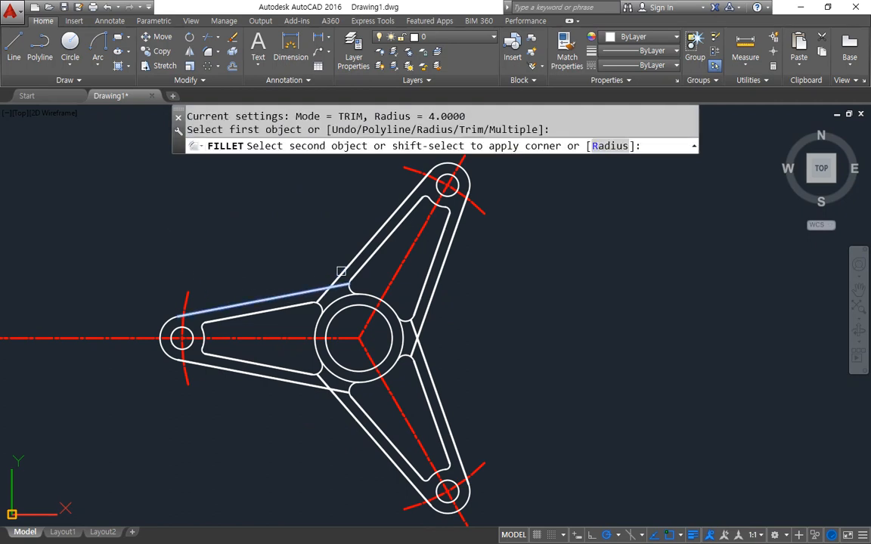
{"action": "left_click", "coordinate": [363, 272]}
{"action": "left_click", "coordinate": [288, 266]}
{"action": "left_click", "coordinate": [333, 291]}
{"action": "type", "text": "e"}
{"action": "key", "text": "Return"}
Fillet the outer edges at all three junctions between neighboring arms with radius 30
{"action": "type", "text": "F"}
{"action": "key", "text": "Return"}
{"action": "type", "text": "r"}
{"action": "key", "text": "Return"}
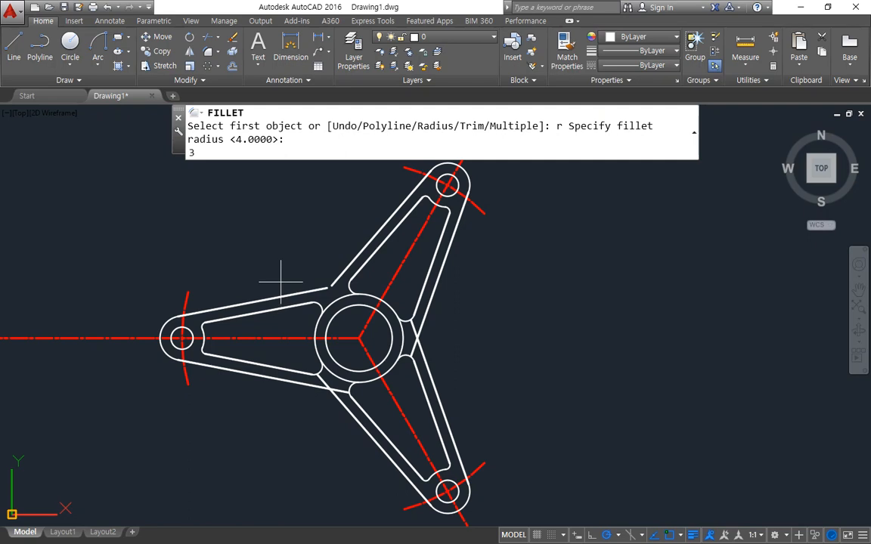
{"action": "type", "text": "30"}
{"action": "key", "text": "Return"}
{"action": "left_click", "coordinate": [276, 297]}
{"action": "left_click", "coordinate": [355, 258]}
{"action": "key", "text": "Return"}
{"action": "left_click", "coordinate": [421, 307]}
{"action": "left_click", "coordinate": [429, 378]}
{"action": "key", "text": "Return"}
{"action": "left_click", "coordinate": [303, 382]}
{"action": "left_click", "coordinate": [332, 402]}
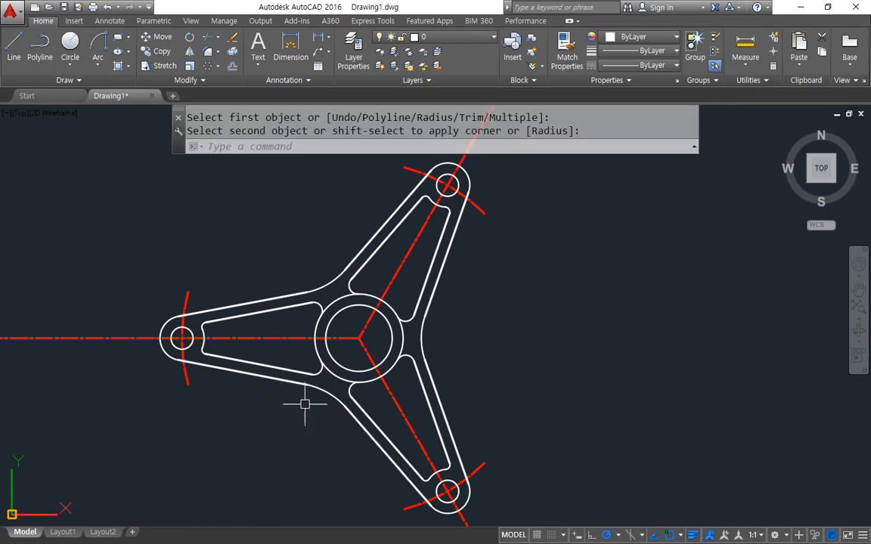
Offset the rounded end arcs of the three arms outward by 3
{"action": "type", "text": "o"}
{"action": "key", "text": "Return"}
{"action": "type", "text": "3"}
{"action": "key", "text": "Return"}
{"action": "left_click", "coordinate": [154, 349]}
{"action": "left_click", "coordinate": [143, 356]}
{"action": "left_click", "coordinate": [465, 497]}
{"action": "left_click", "coordinate": [521, 510]}
{"action": "left_click", "coordinate": [472, 176]}
{"action": "left_click", "coordinate": [484, 170]}
{"action": "scroll", "coordinate": [501, 304], "scroll_direction": "down", "scroll_amount": 2}
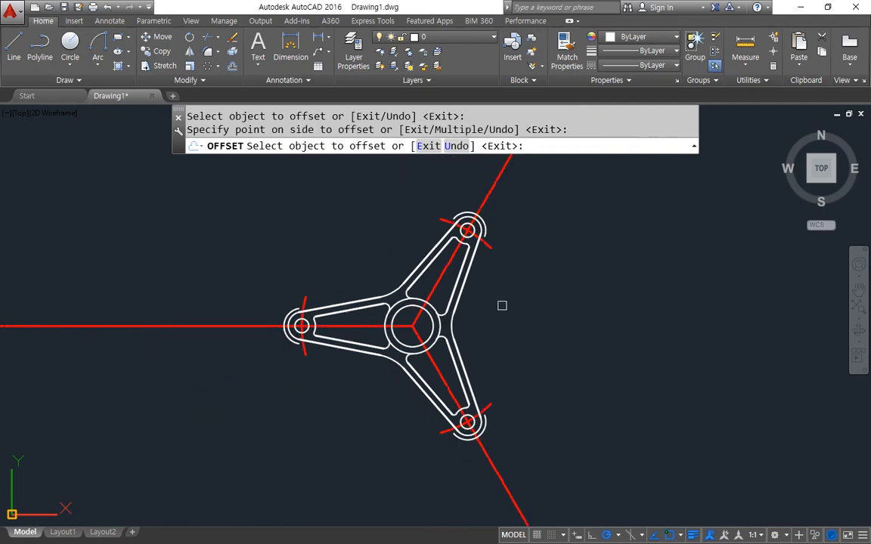
{"action": "key", "text": "Return"}
{"action": "type", "text": "tr"}
{"action": "key", "text": "Return"}
{"action": "left_click", "coordinate": [497, 465]}
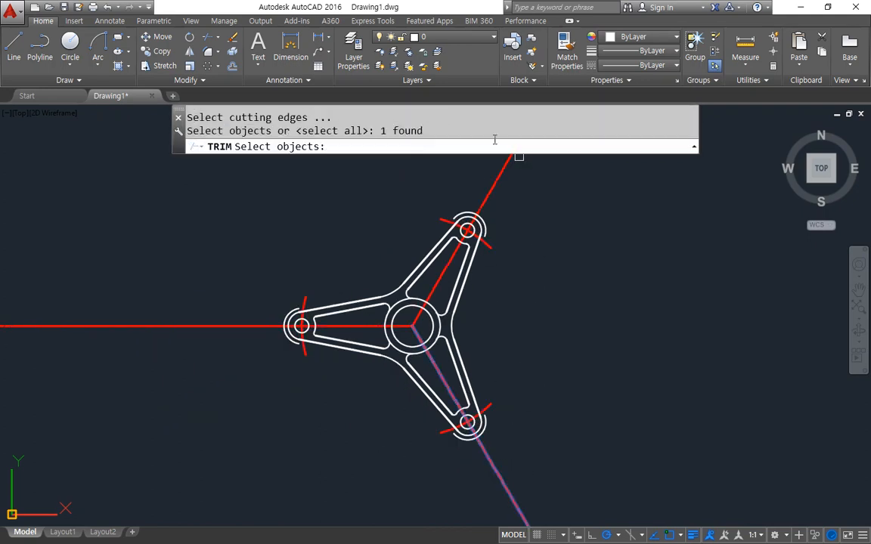
{"action": "left_click", "coordinate": [509, 163]}
{"action": "left_click", "coordinate": [160, 329]}
{"action": "key", "text": "Escape"}
{"action": "key", "text": "Escape"}
{"action": "key", "text": "Escape"}
Trim the three arm centerlines back to the offset arcs at the arm ends
{"action": "type", "text": "tr"}
{"action": "key", "text": "Return"}
{"action": "key", "text": "Return"}
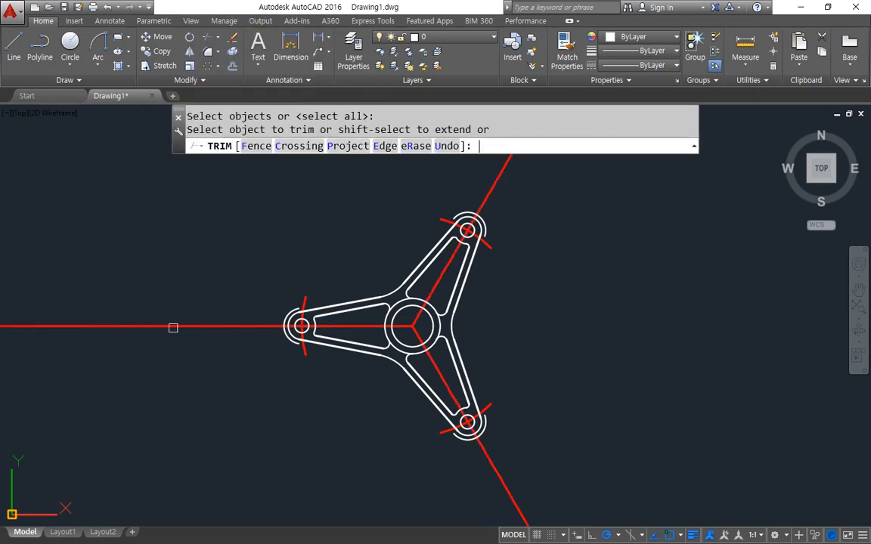
{"action": "left_click", "coordinate": [174, 327]}
{"action": "left_click", "coordinate": [497, 464]}
{"action": "left_click", "coordinate": [477, 476]}
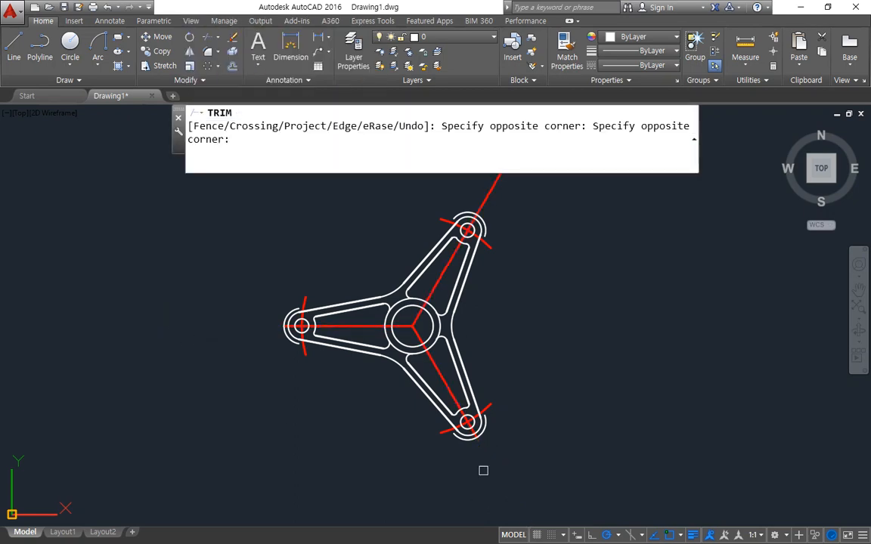
{"action": "left_click", "coordinate": [494, 183]}
{"action": "key", "text": "Return"}
Erase the three offset arcs around the arm ends
{"action": "left_click", "coordinate": [499, 206]}
{"action": "left_click", "coordinate": [488, 221]}
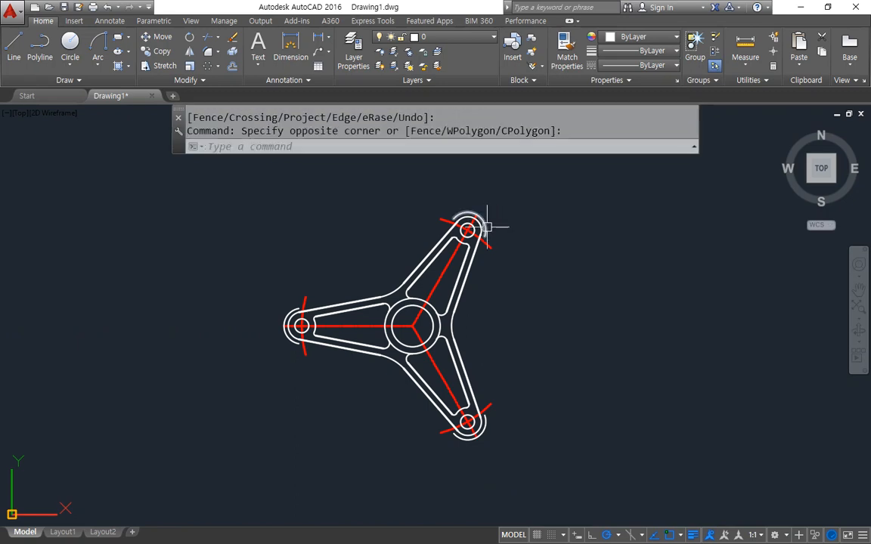
{"action": "left_click", "coordinate": [488, 430]}
{"action": "type", "text": "e"}
{"action": "key", "text": "Return"}
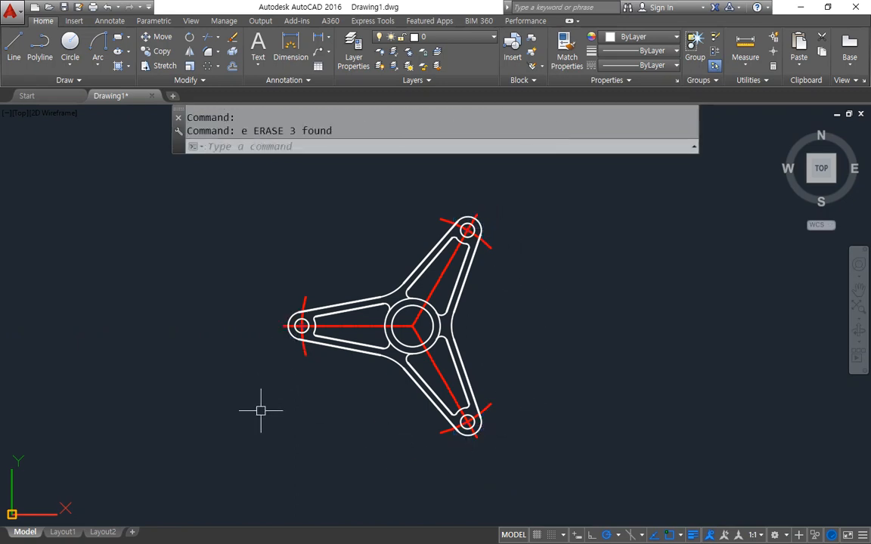
Trim the three segments of the hub's outer circle that lie between the arm pockets
{"action": "scroll", "coordinate": [525, 378], "scroll_direction": "up", "scroll_amount": 5}
{"action": "type", "text": "tr"}
{"action": "key", "text": "Return"}
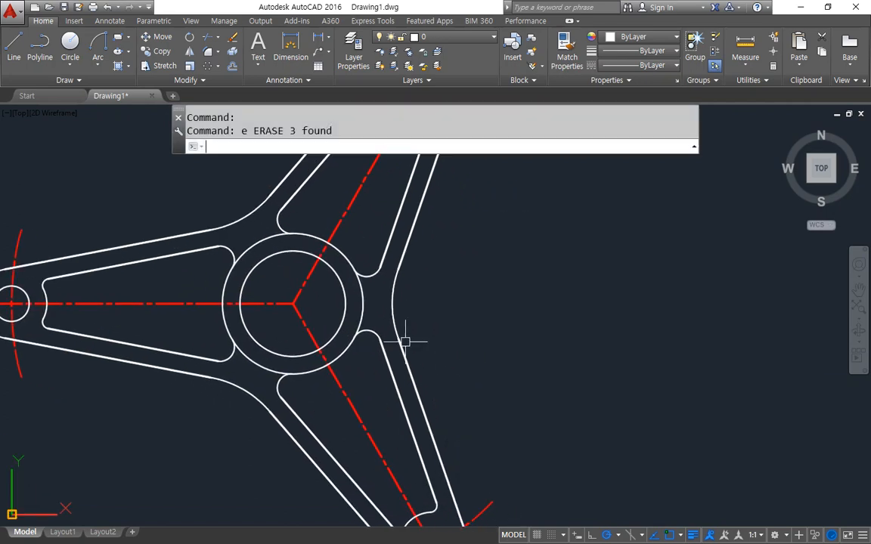
{"action": "key", "text": "Return"}
{"action": "left_click", "coordinate": [267, 242]}
{"action": "left_click", "coordinate": [360, 299]}
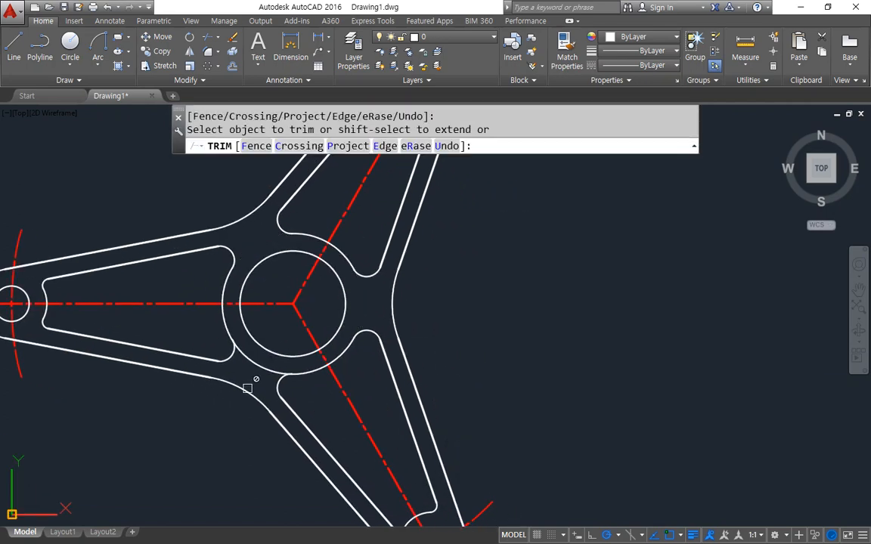
{"action": "left_click", "coordinate": [259, 366]}
{"action": "key", "text": "Return"}
{"action": "scroll", "coordinate": [253, 389], "scroll_direction": "down", "scroll_amount": 4}
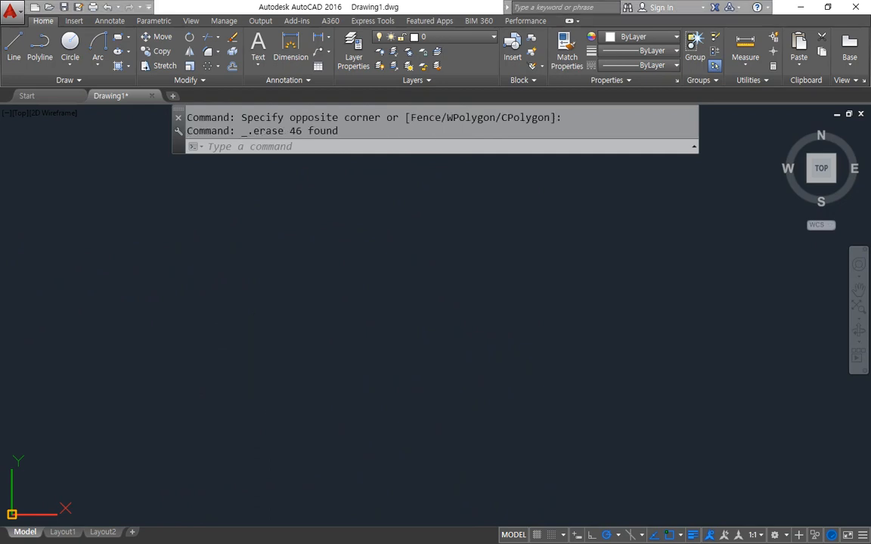
Draw a horizontal and a vertical construction line crossing at one point in the empty drawing
{"action": "type", "text": "xl"}
{"action": "key", "text": "Return"}
{"action": "left_click", "coordinate": [406, 288]}
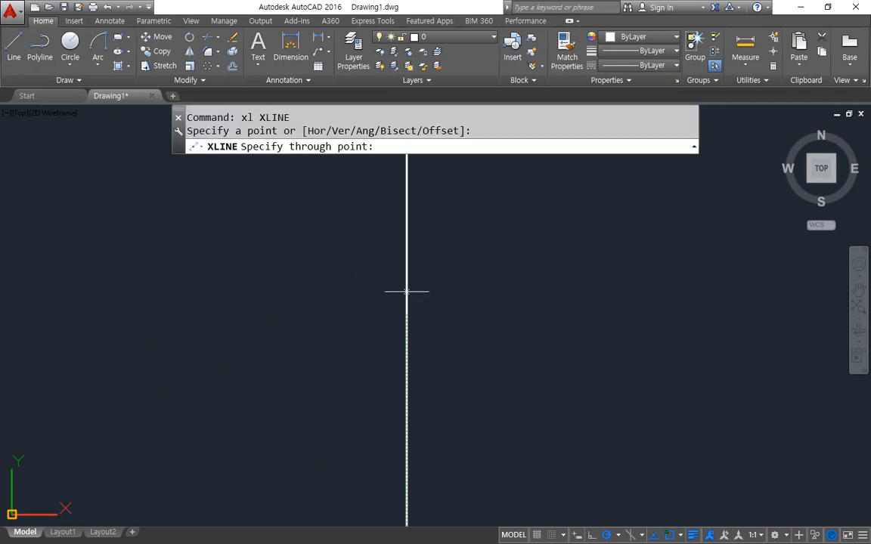
{"action": "left_click", "coordinate": [521, 290]}
{"action": "left_click", "coordinate": [407, 247]}
{"action": "key", "text": "Return"}
{"action": "type", "text": "c"}
{"action": "key", "text": "Return"}
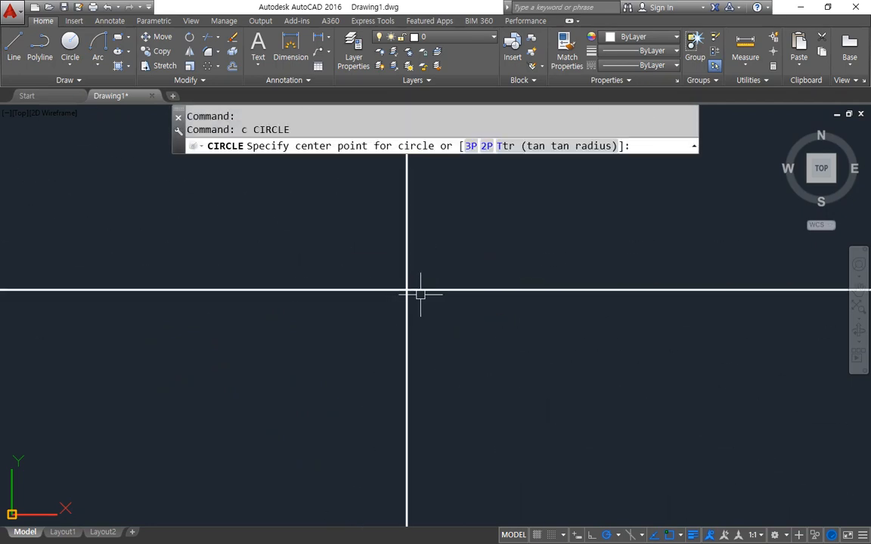
{"action": "key", "text": "Escape"}
Move both construction lines to the red centerline layer, keeping layer 0 current
{"action": "left_click", "coordinate": [427, 261]}
{"action": "left_click", "coordinate": [390, 313]}
{"action": "left_click", "coordinate": [456, 37]}
{"action": "left_click", "coordinate": [462, 112]}
{"action": "key", "text": "Escape"}
{"action": "left_click", "coordinate": [452, 37]}
{"action": "left_click", "coordinate": [433, 67]}
{"action": "key", "text": "Escape"}
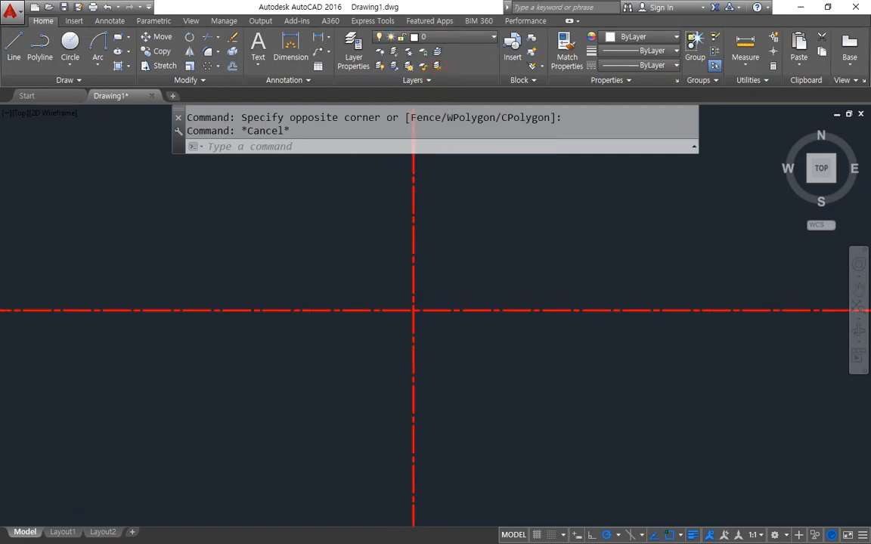
Draw a circle of radius 9 centered on the intersection of the centerlines
{"action": "type", "text": "c"}
{"action": "key", "text": "Return"}
{"action": "left_click", "coordinate": [420, 330]}
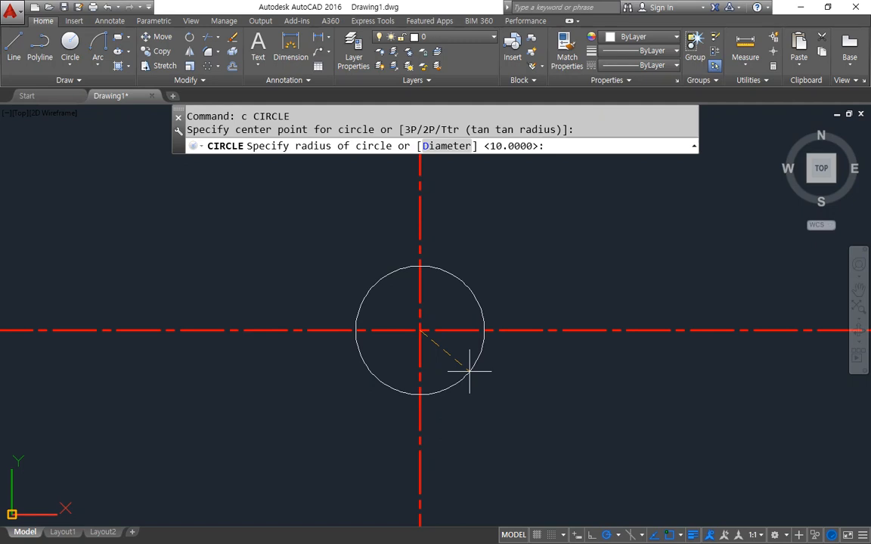
{"action": "type", "text": "9"}
{"action": "key", "text": "Return"}
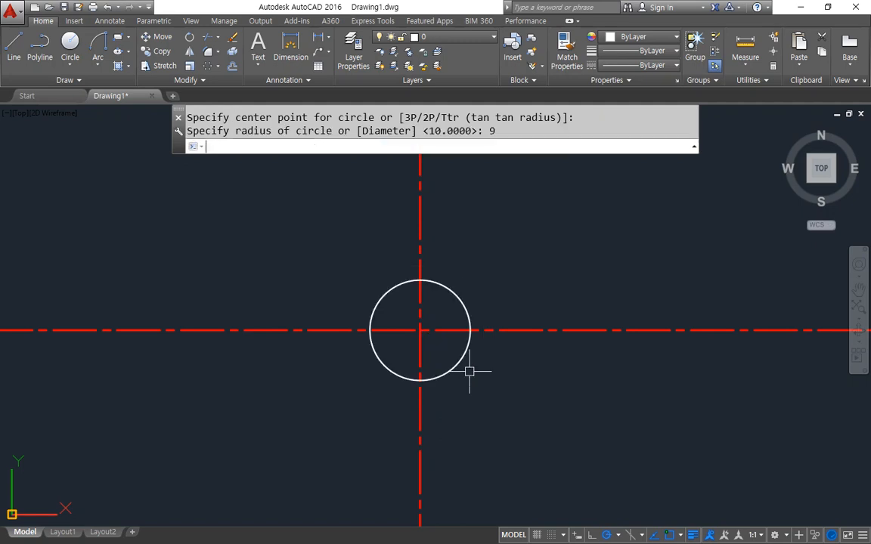
{"action": "type", "text": "xl"}
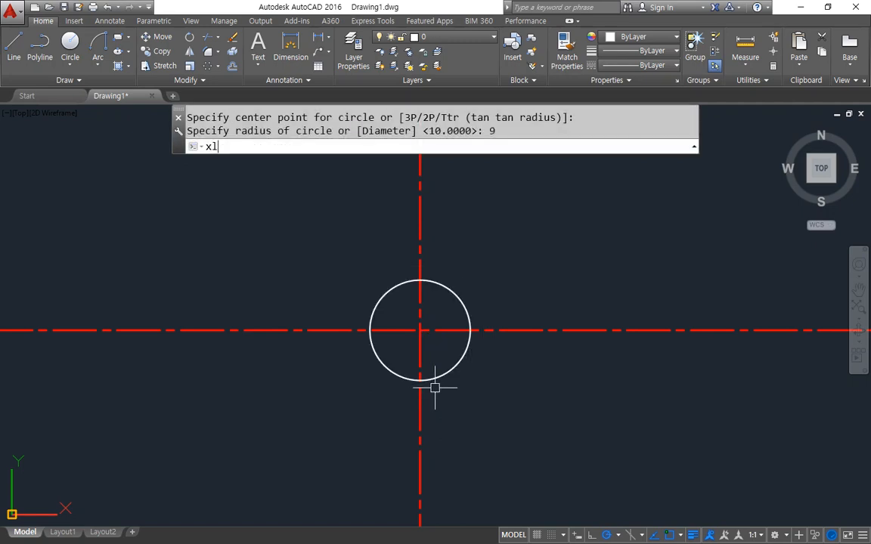
{"action": "key", "text": "Return"}
{"action": "type", "text": "c"}
{"action": "key", "text": "Return"}
{"action": "key", "text": "Escape"}
Draw a vertical construction line through the circle's left quadrant
{"action": "type", "text": "xl"}
{"action": "key", "text": "Return"}
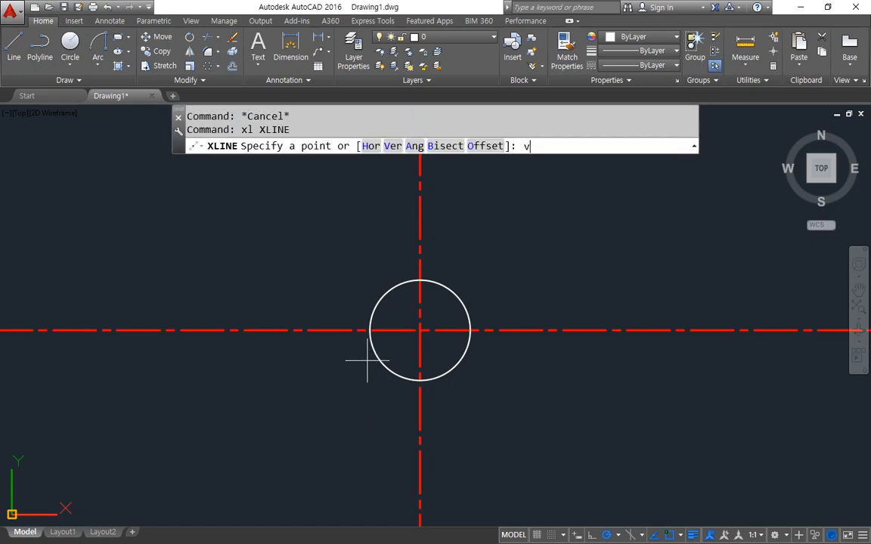
{"action": "type", "text": "v"}
{"action": "key", "text": "Return"}
{"action": "left_click", "coordinate": [369, 345]}
{"action": "key", "text": "Escape"}
Offset the vertical construction line 22 to the right, past the circle
{"action": "type", "text": "o"}
{"action": "key", "text": "Return"}
{"action": "type", "text": "22"}
{"action": "key", "text": "Return"}
{"action": "left_click", "coordinate": [369, 368]}
{"action": "left_click", "coordinate": [574, 409]}
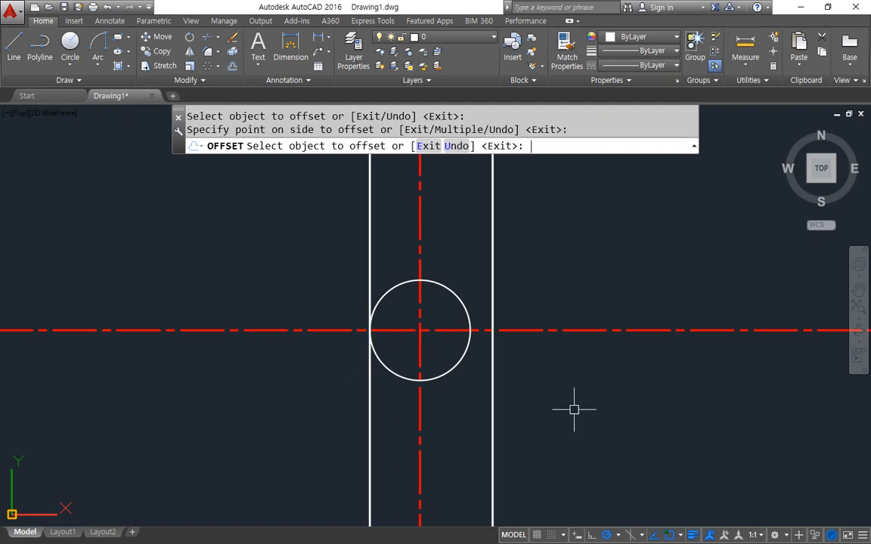
{"action": "key", "text": "Return"}
Erase the original vertical construction line touching the circle's left side
{"action": "left_click", "coordinate": [383, 394]}
{"action": "left_click", "coordinate": [319, 421]}
{"action": "type", "text": "e"}
{"action": "key", "text": "Return"}
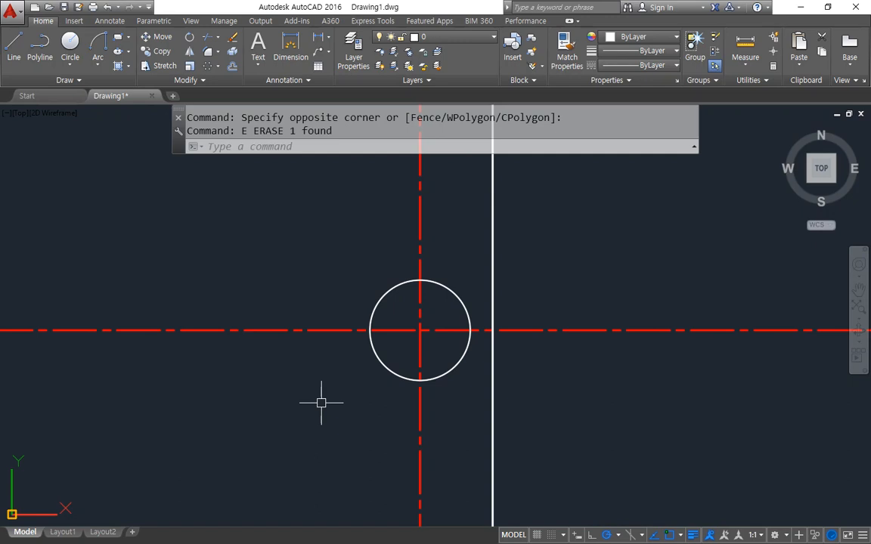
Offset the horizontal centerline by 2.5 both above and below
{"action": "type", "text": "o"}
{"action": "key", "text": "Return"}
{"action": "type", "text": "2.5"}
{"action": "key", "text": "Return"}
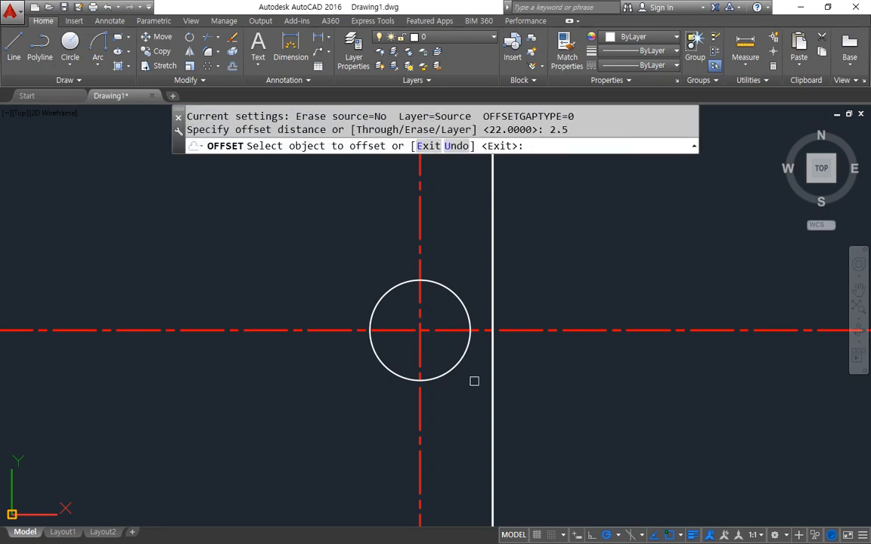
{"action": "left_click", "coordinate": [513, 330]}
{"action": "left_click", "coordinate": [521, 327]}
{"action": "left_click", "coordinate": [521, 331]}
{"action": "left_click", "coordinate": [521, 365]}
{"action": "key", "text": "Return"}
Match the white vertical line's properties onto the two offset horizontal lines
{"action": "type", "text": "ma"}
{"action": "key", "text": "Return"}
{"action": "left_click", "coordinate": [492, 363]}
{"action": "left_click", "coordinate": [514, 346]}
{"action": "left_click", "coordinate": [518, 316]}
{"action": "key", "text": "Return"}
{"action": "type", "text": "f"}
{"action": "key", "text": "Return"}
{"action": "left_click", "coordinate": [487, 316]}
{"action": "key", "text": "Escape"}
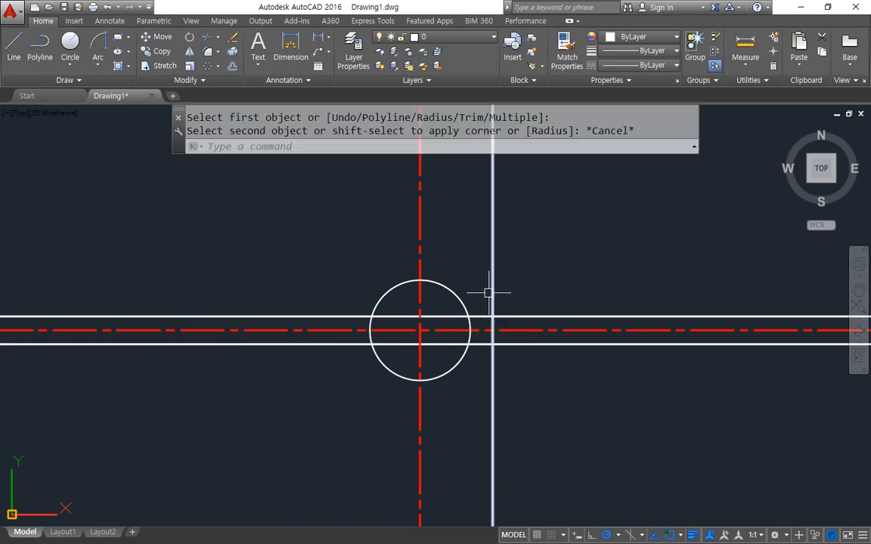
Fillet the vertical line with both horizontal offset lines at radius 0 to form the keyway's sharp outer corners
{"action": "type", "text": "f"}
{"action": "key", "text": "Return"}
{"action": "type", "text": "r"}
{"action": "key", "text": "Return"}
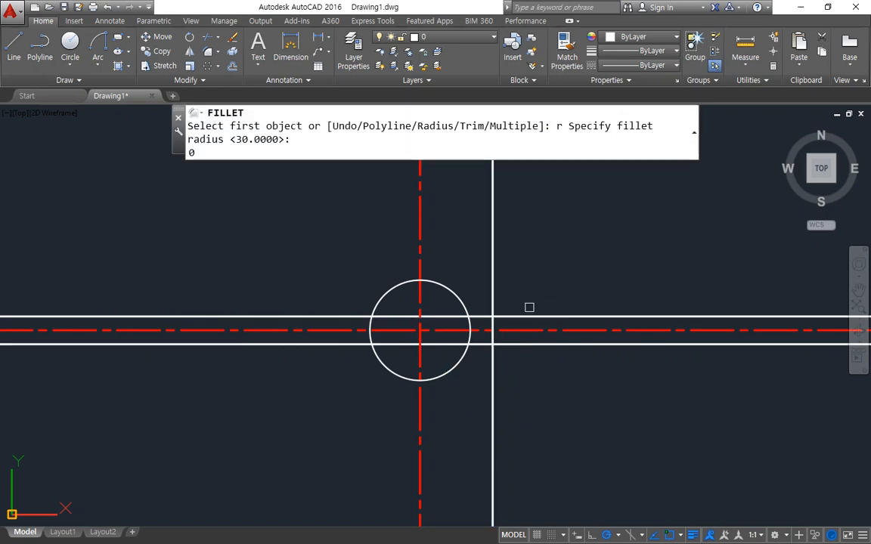
{"action": "type", "text": "0"}
{"action": "key", "text": "Return"}
{"action": "left_click", "coordinate": [482, 316]}
{"action": "left_click", "coordinate": [493, 333]}
{"action": "key", "text": "Return"}
{"action": "left_click", "coordinate": [493, 337]}
{"action": "left_click", "coordinate": [480, 342]}
Cut both horizontal keyway lines back to the bore circle with the zero-radius fillet
{"action": "key", "text": "Return"}
{"action": "left_click", "coordinate": [479, 344]}
{"action": "left_click", "coordinate": [467, 345]}
{"action": "key", "text": "Return"}
{"action": "left_click", "coordinate": [474, 317]}
{"action": "left_click", "coordinate": [466, 320]}
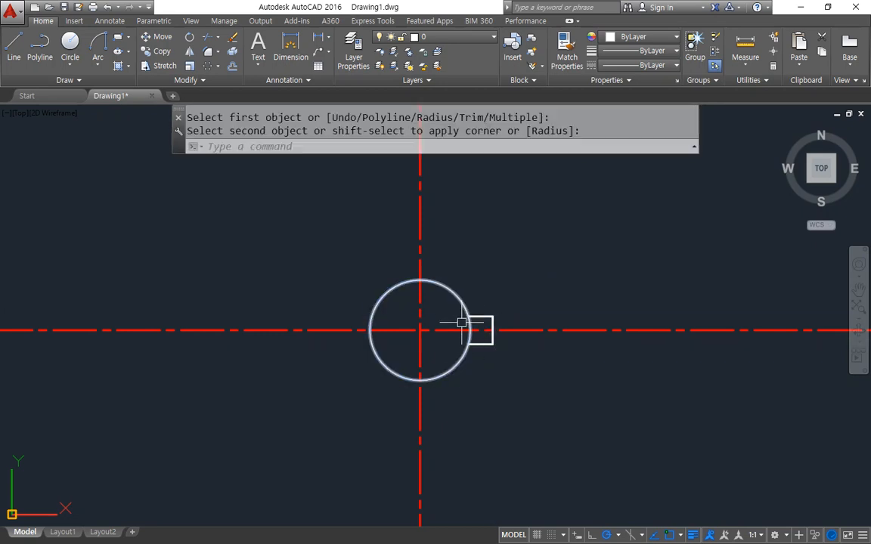
Trim away the arc of the bore circle that crosses the keyway opening
{"action": "key", "text": "Escape"}
{"action": "type", "text": "tr"}
{"action": "key", "text": "Return"}
{"action": "key", "text": "Return"}
{"action": "scroll", "coordinate": [463, 323], "scroll_direction": "up", "scroll_amount": 3}
{"action": "left_click", "coordinate": [470, 355]}
{"action": "key", "text": "Return"}
Draw a hub circle of radius 19 centered on the intersection of the centerlines
{"action": "type", "text": "c"}
{"action": "key", "text": "Return"}
{"action": "left_click", "coordinate": [345, 343]}
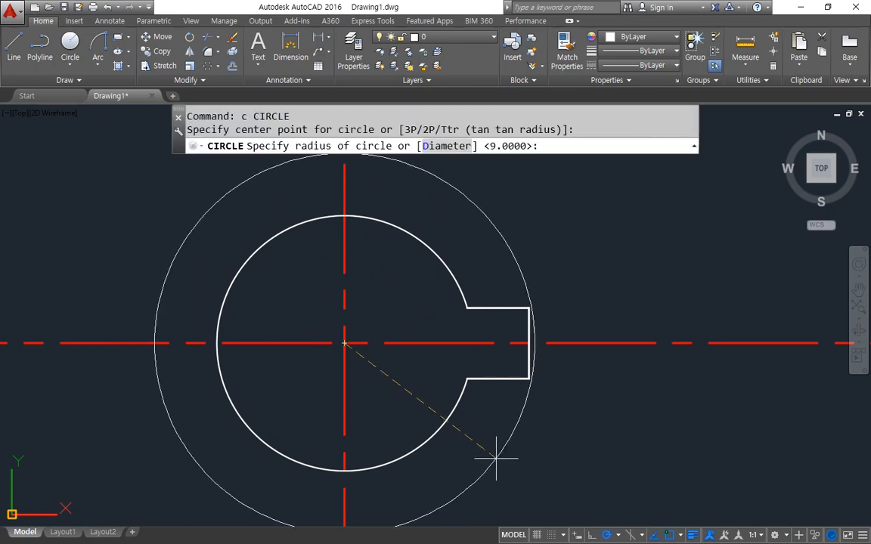
{"action": "type", "text": "19"}
{"action": "key", "text": "Return"}
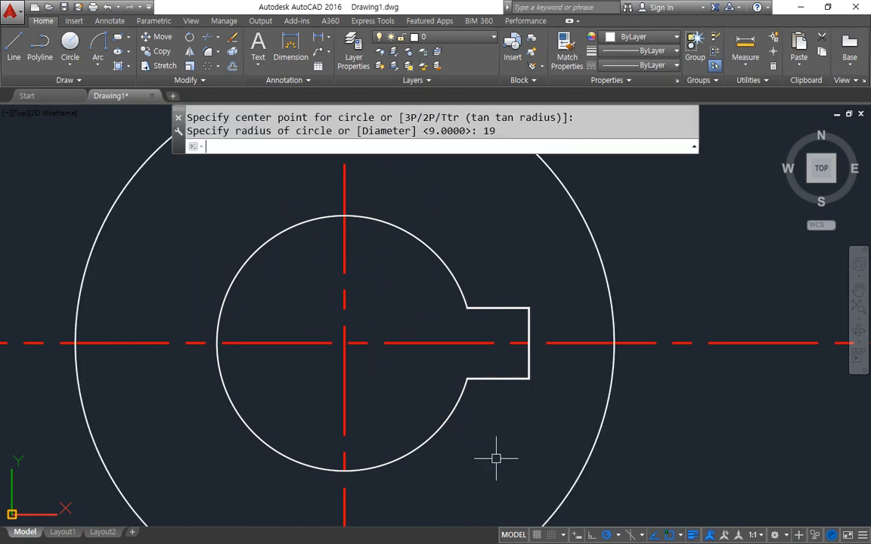
Draw a circle of radius 65 centered on the intersection of the centerlines
{"action": "type", "text": "c"}
{"action": "key", "text": "Return"}
{"action": "left_click", "coordinate": [345, 344]}
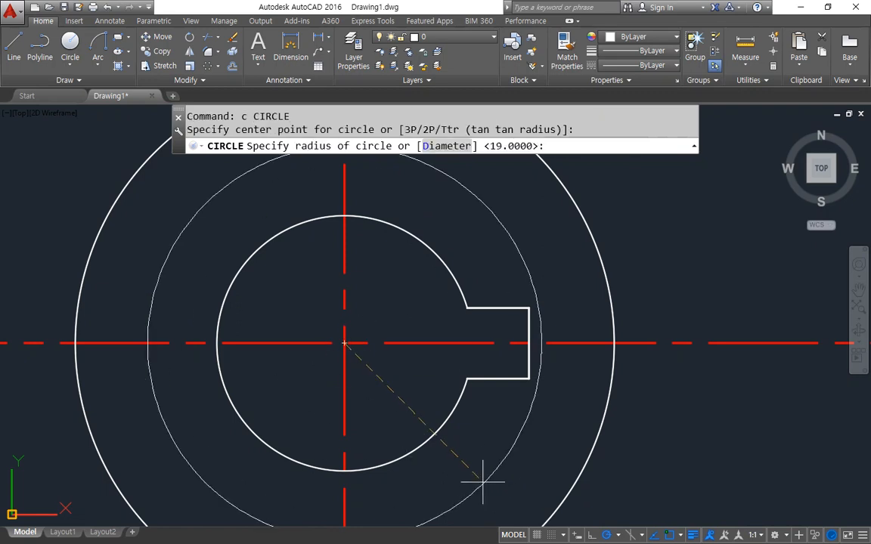
{"action": "scroll", "coordinate": [483, 477], "scroll_direction": "down", "scroll_amount": 4}
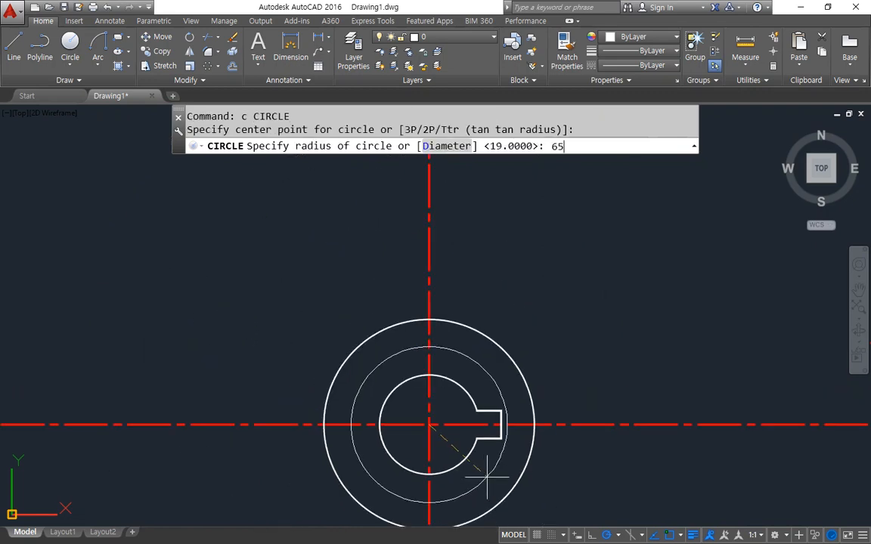
{"action": "key", "text": "Return"}
Offset the radius 65 circle outward by 11 to form the outer rim
{"action": "type", "text": "o"}
{"action": "key", "text": "Return"}
{"action": "type", "text": "11"}
{"action": "key", "text": "Return"}
{"action": "scroll", "coordinate": [675, 297], "scroll_direction": "down", "scroll_amount": 4}
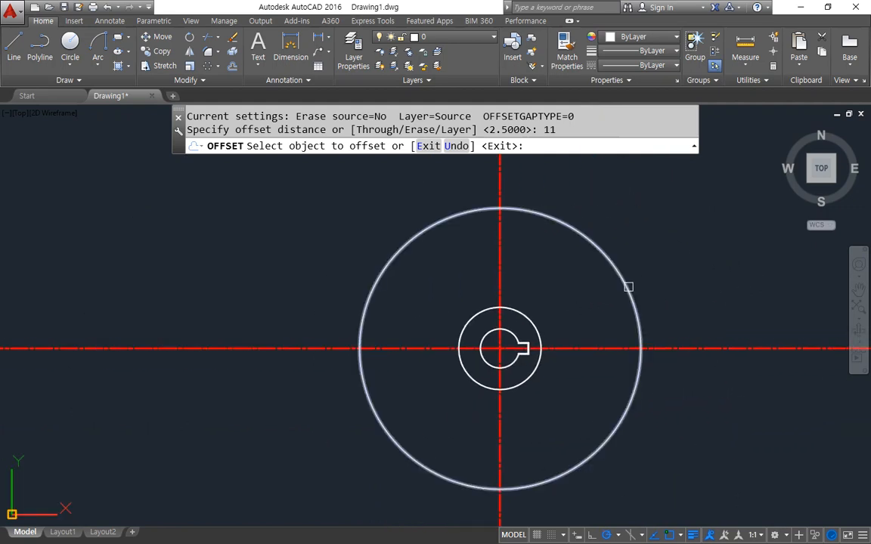
{"action": "left_click", "coordinate": [627, 286]}
{"action": "left_click", "coordinate": [686, 280]}
{"action": "key", "text": "Return"}
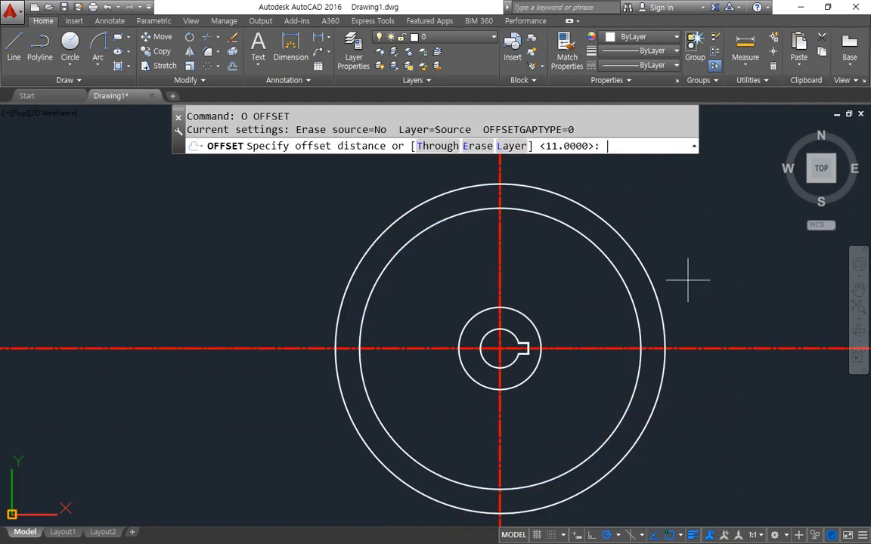
Offset the outer rim circle outward by 3 as a boundary for the centerlines
{"action": "type", "text": "3"}
{"action": "key", "text": "Return"}
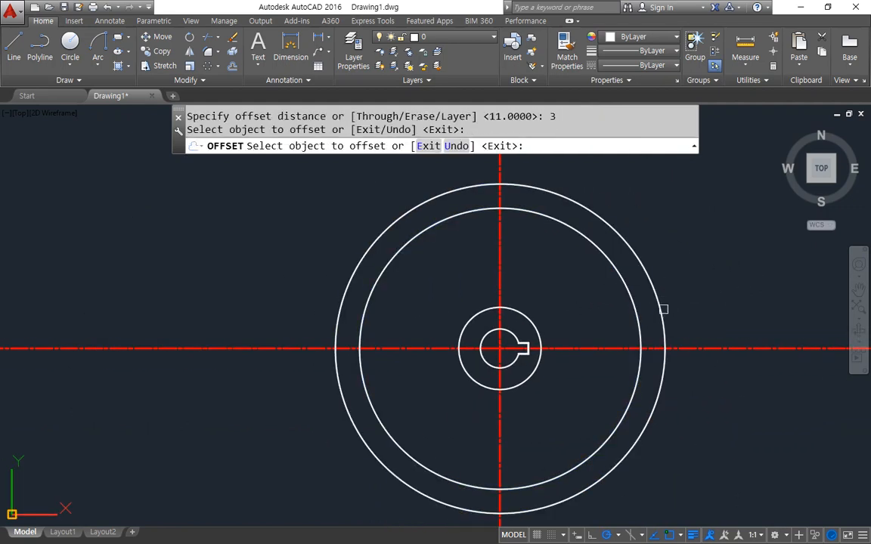
{"action": "left_click", "coordinate": [662, 309]}
{"action": "left_click", "coordinate": [713, 291]}
{"action": "key", "text": "Return"}
Trim the four ends of the centerlines that extend beyond the outermost circle
{"action": "type", "text": "tr"}
{"action": "key", "text": "Return"}
{"action": "key", "text": "Return"}
{"action": "left_click", "coordinate": [746, 412]}
{"action": "left_click", "coordinate": [708, 313]}
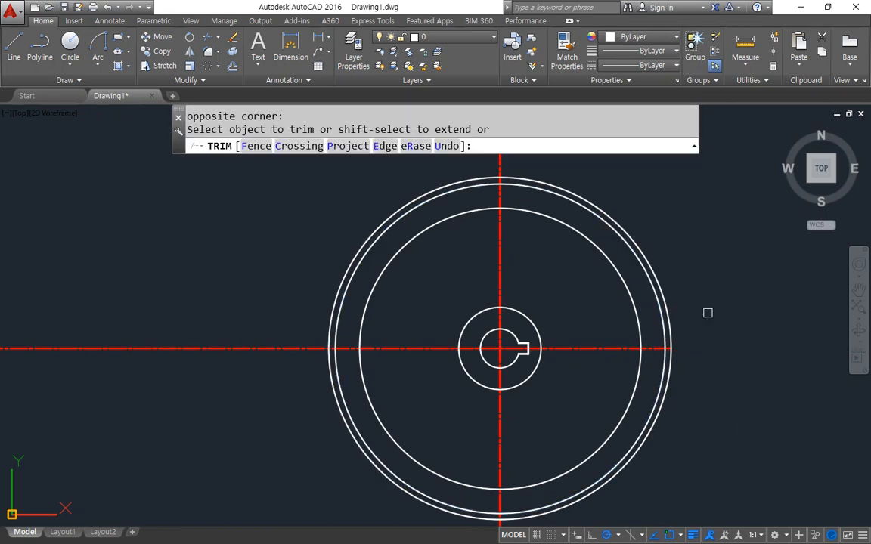
{"action": "scroll", "coordinate": [708, 313], "scroll_direction": "down", "scroll_amount": 2}
{"action": "left_click", "coordinate": [622, 447]}
{"action": "left_click", "coordinate": [632, 443]}
{"action": "left_click", "coordinate": [463, 375]}
{"action": "left_click", "coordinate": [429, 308]}
{"action": "left_click", "coordinate": [560, 225]}
{"action": "left_click", "coordinate": [708, 197]}
{"action": "scroll", "coordinate": [712, 276], "scroll_direction": "up", "scroll_amount": 4}
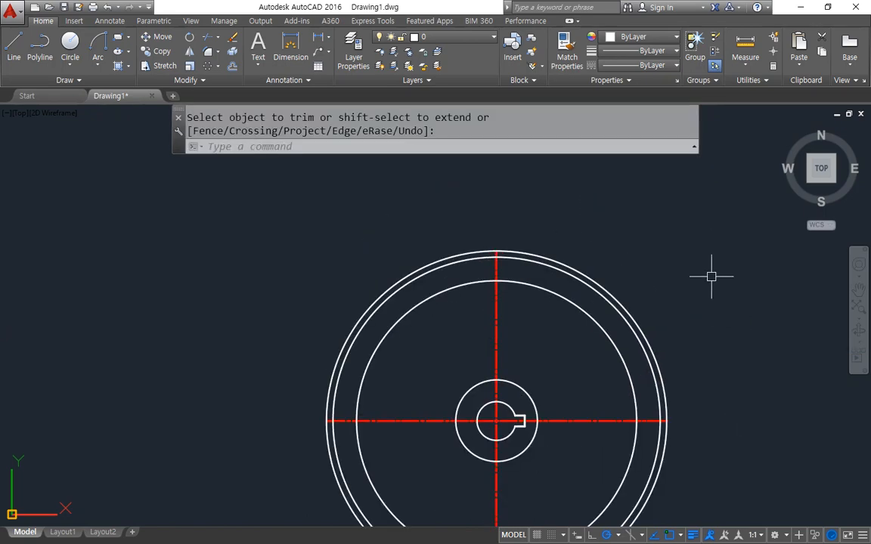
{"action": "key", "text": "Return"}
Erase the outermost boundary circle around the rim
{"action": "left_click", "coordinate": [644, 311]}
{"action": "type", "text": "e"}
{"action": "key", "text": "Return"}
{"action": "scroll", "coordinate": [505, 311], "scroll_direction": "up", "scroll_amount": 4}
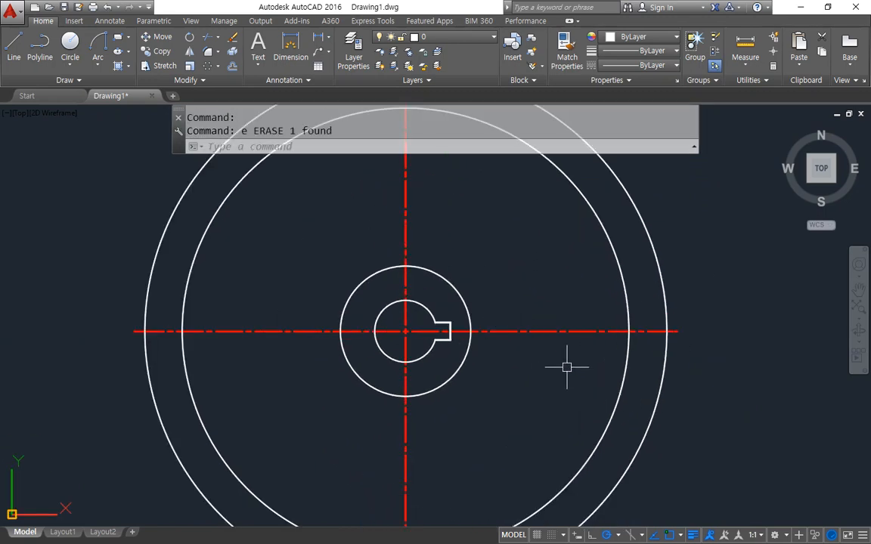
{"action": "mouse_move", "coordinate": [428, 337]}
{"action": "left_mouse_down"}
{"action": "mouse_move", "coordinate": [469, 286]}
{"action": "mouse_move", "coordinate": [480, 371]}
{"action": "left_mouse_up"}
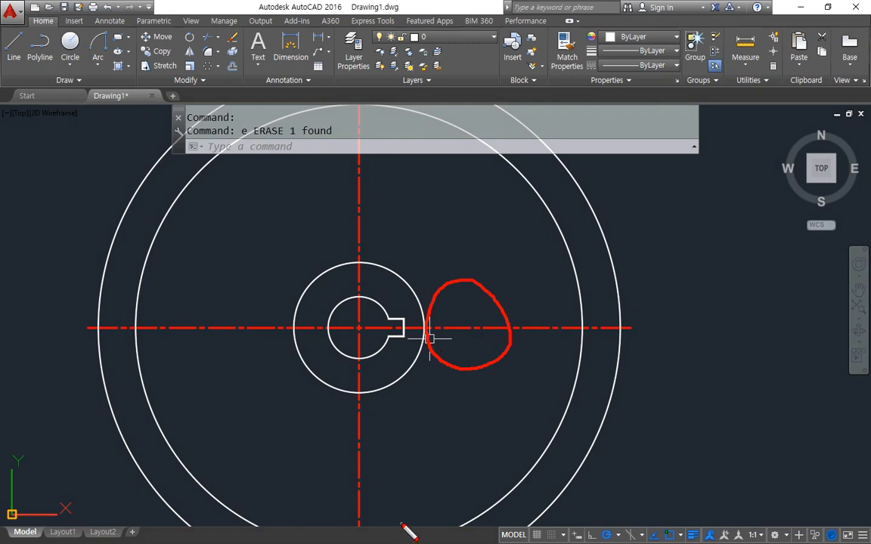
{"action": "key", "text": "Escape"}
{"action": "scroll", "coordinate": [446, 344], "scroll_direction": "up", "scroll_amount": 2}
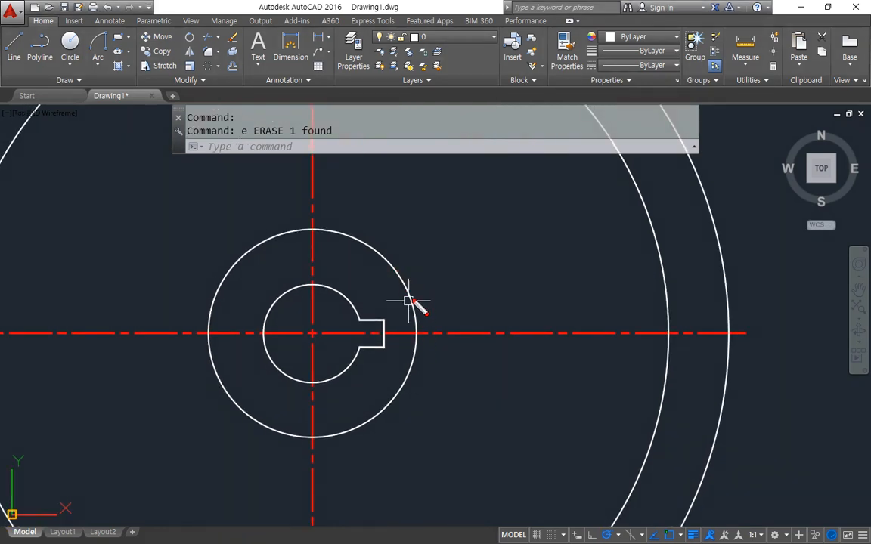
{"action": "left_click_drag", "start_coordinate": [403, 287], "coordinate": [413, 368]}
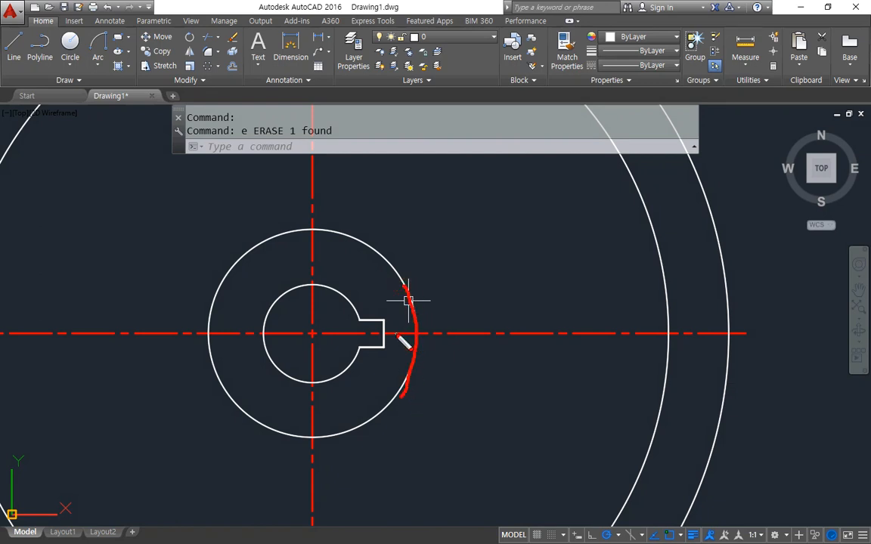
{"action": "left_click_drag", "start_coordinate": [425, 295], "coordinate": [422, 455]}
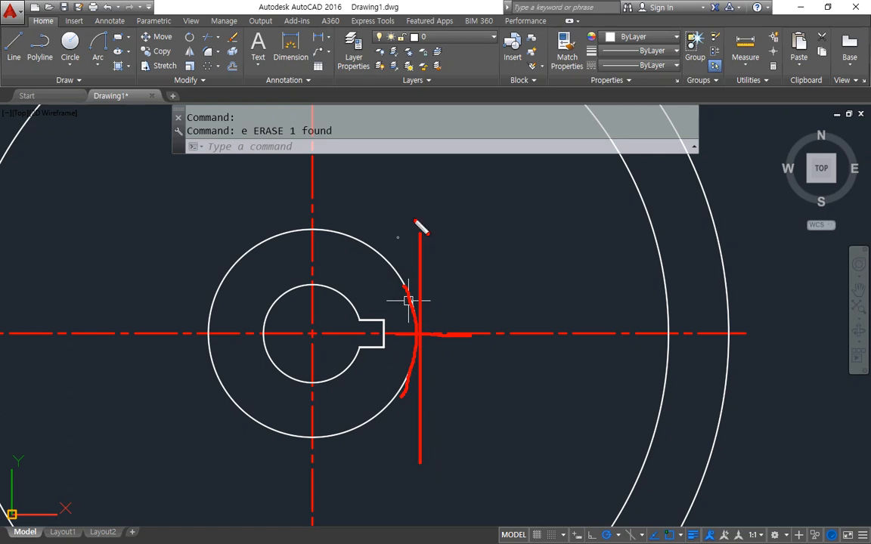
{"action": "key", "text": "Escape"}
Offset the radius 19 hub circle outward by 10
{"action": "type", "text": "o"}
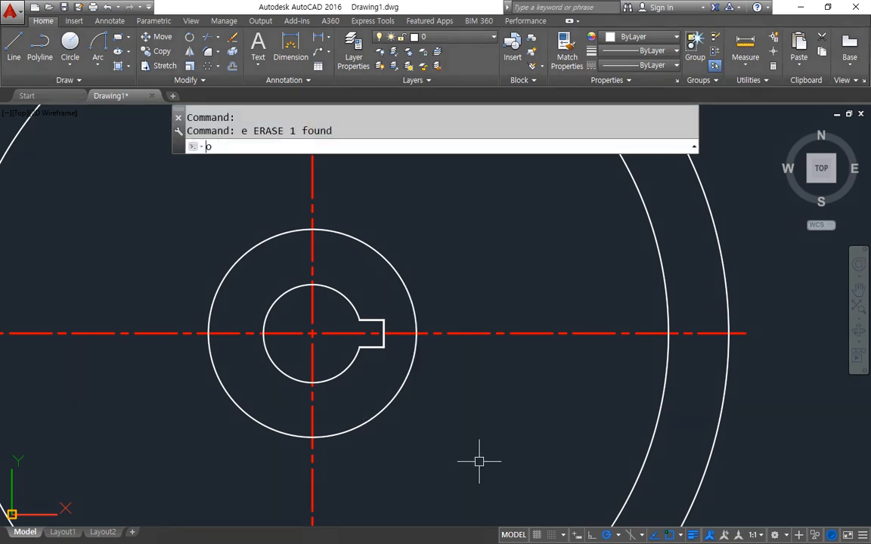
{"action": "key", "text": "Return"}
{"action": "type", "text": "10"}
{"action": "key", "text": "Return"}
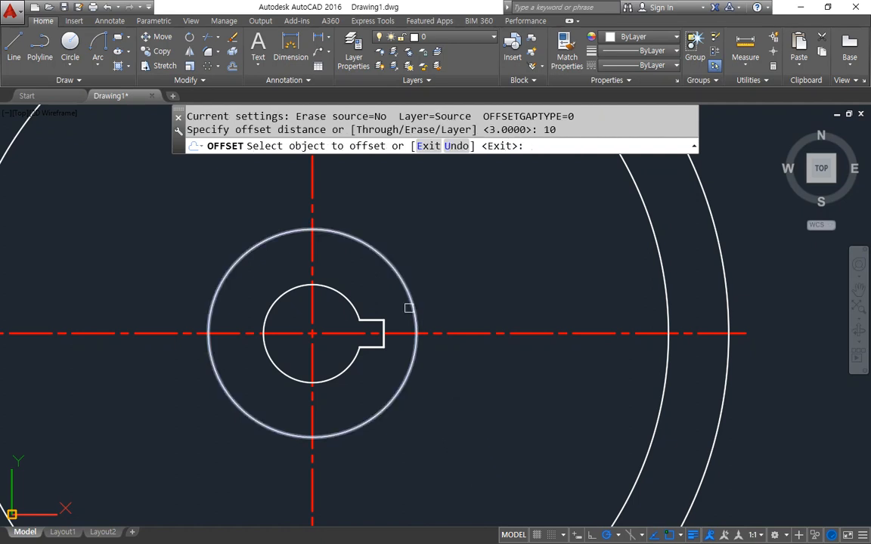
{"action": "left_click", "coordinate": [412, 306]}
{"action": "left_click", "coordinate": [497, 257]}
{"action": "key", "text": "Return"}
Draw a circle of radius 10 centered where the offset circle crosses the horizontal centerline on the keyway side
{"action": "type", "text": "c"}
{"action": "key", "text": "Return"}
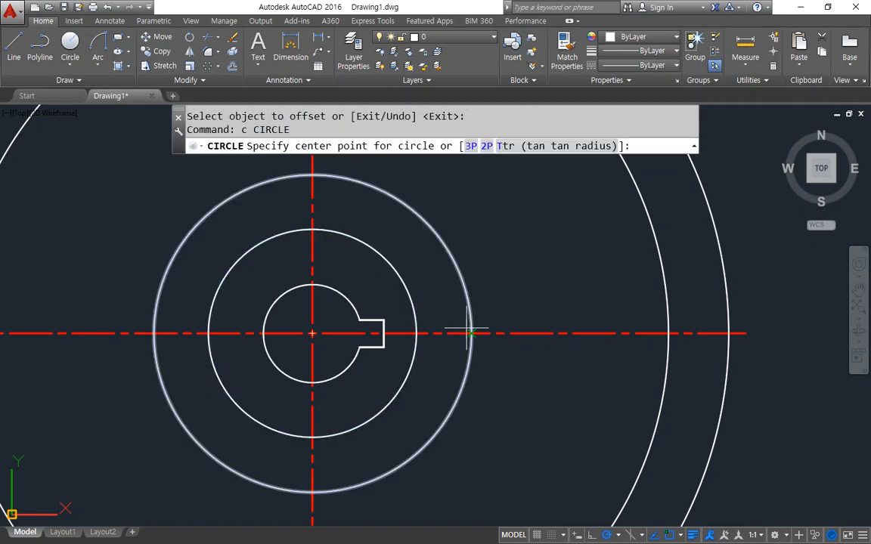
{"action": "left_click", "coordinate": [471, 334]}
{"action": "type", "text": "1"}
{"action": "type", "text": "0"}
{"action": "key", "text": "Return"}
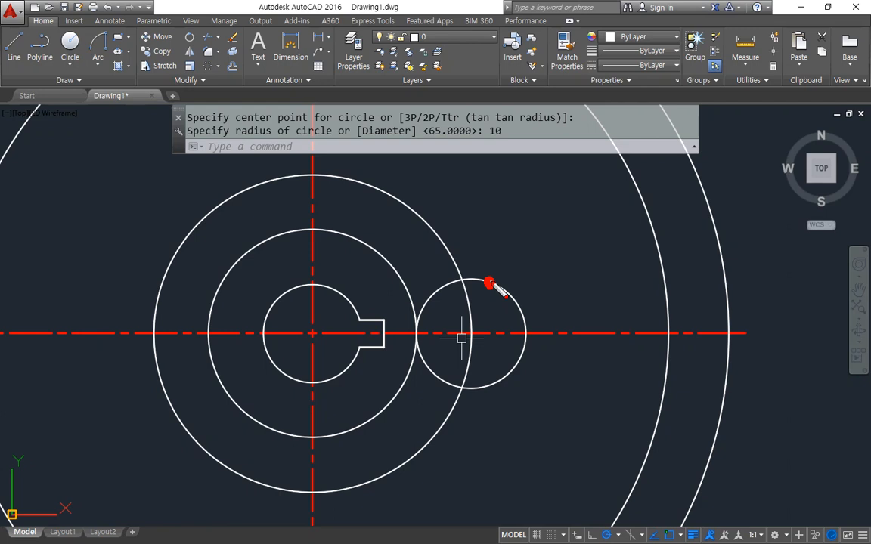
{"action": "mouse_move", "coordinate": [399, 269]}
{"action": "left_mouse_down"}
{"action": "mouse_move", "coordinate": [412, 341]}
{"action": "mouse_move", "coordinate": [378, 426]}
{"action": "left_mouse_up"}
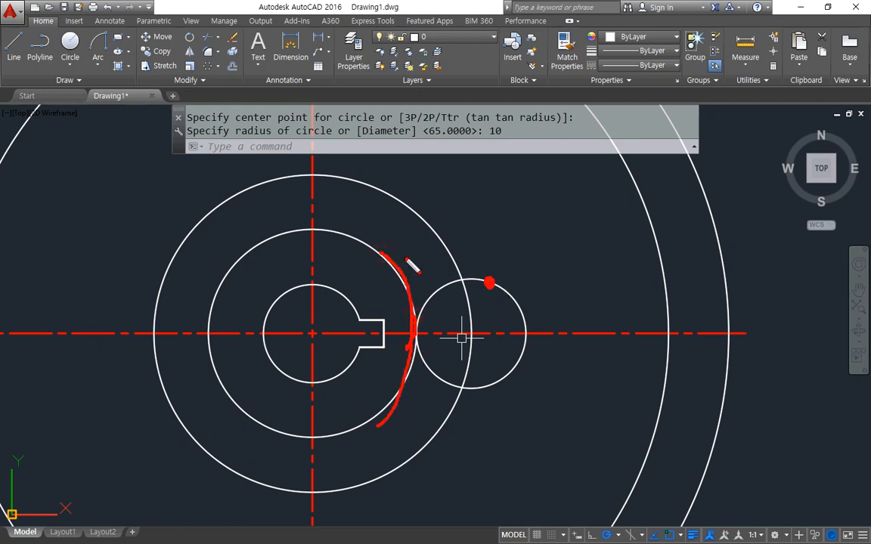
{"action": "mouse_move", "coordinate": [420, 264]}
{"action": "left_mouse_down"}
{"action": "mouse_move", "coordinate": [433, 242]}
{"action": "mouse_move", "coordinate": [460, 303]}
{"action": "mouse_move", "coordinate": [440, 426]}
{"action": "left_mouse_up"}
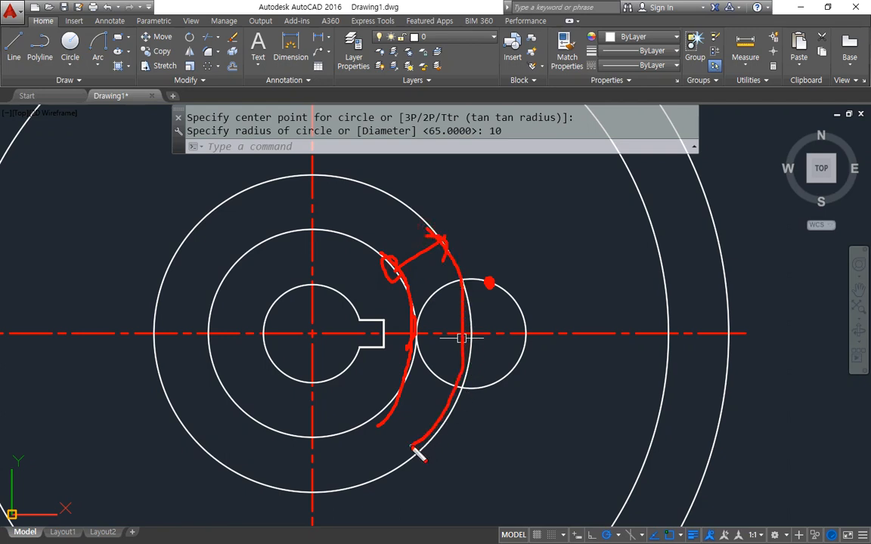
{"action": "left_click_drag", "start_coordinate": [386, 333], "coordinate": [609, 334]}
{"action": "mouse_move", "coordinate": [446, 241]}
{"action": "left_mouse_down"}
{"action": "mouse_move", "coordinate": [470, 382]}
{"action": "mouse_move", "coordinate": [453, 431]}
{"action": "left_mouse_up"}
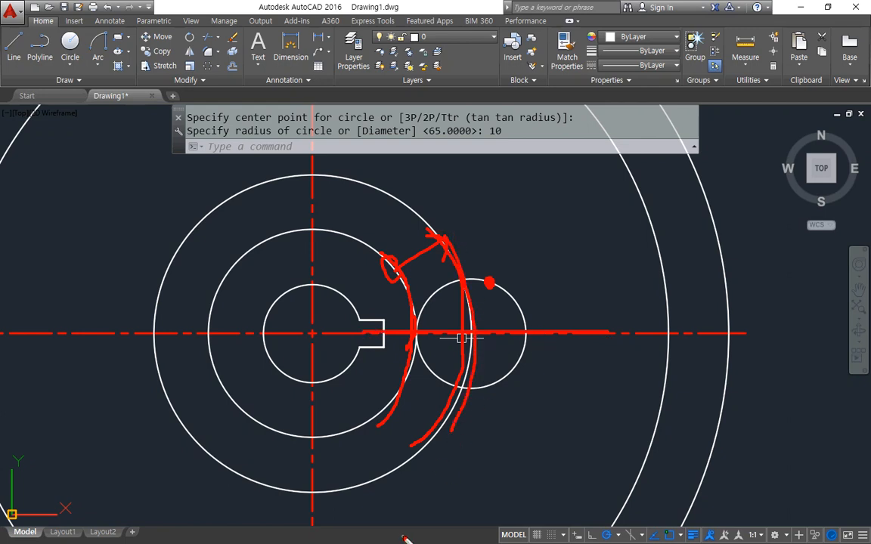
{"action": "key", "text": "Escape"}
Erase the helper circle offset around the hub that passes through the small circle's center
{"action": "left_click", "coordinate": [437, 431]}
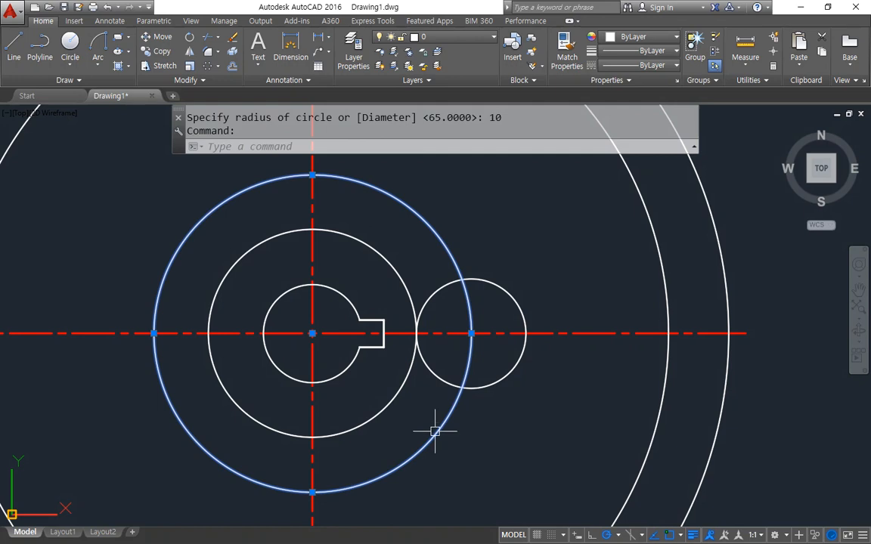
{"action": "type", "text": "e"}
{"action": "key", "text": "Return"}
Draw a radius 30 circle tangent to the top of the radius 10 circle and to the inner rim circle
{"action": "middle_click_drag", "start_coordinate": [484, 443], "coordinate": [476, 395]}
{"action": "type", "text": "c"}
{"action": "key", "text": "Return"}
{"action": "type", "text": "t"}
{"action": "key", "text": "Return"}
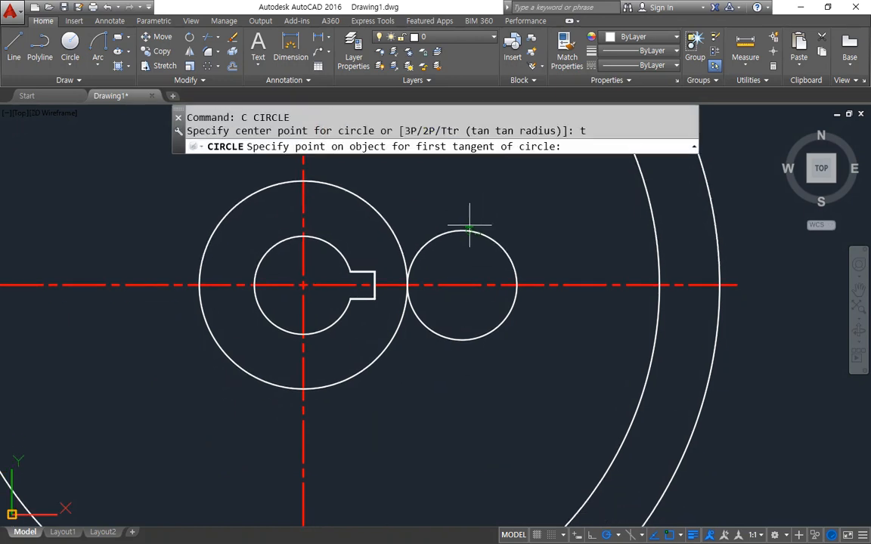
{"action": "left_click", "coordinate": [469, 225]}
{"action": "left_click", "coordinate": [622, 452]}
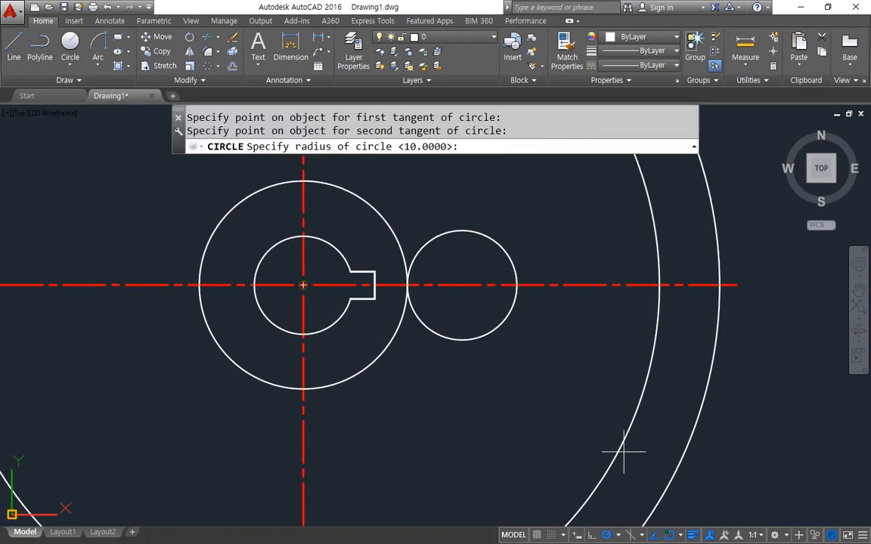
{"action": "key", "text": "Return"}
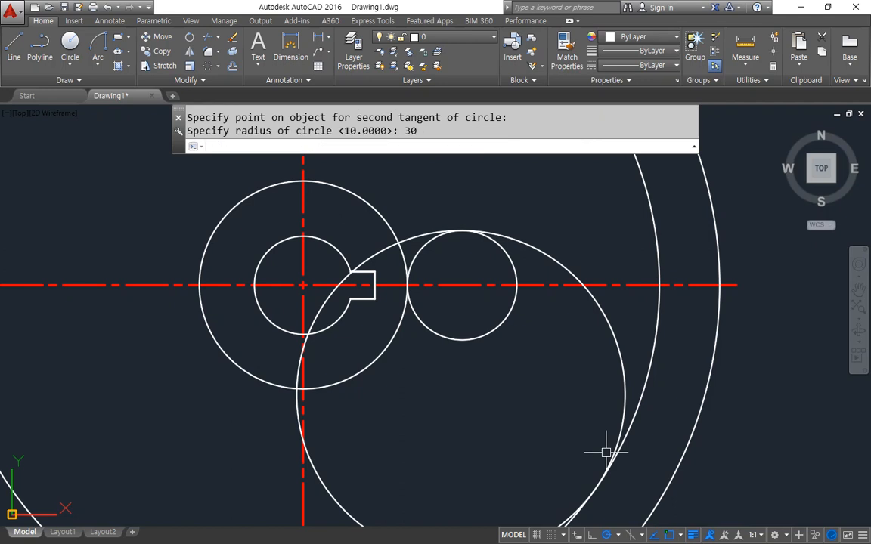
{"action": "middle_click_drag", "start_coordinate": [570, 436], "coordinate": [557, 392]}
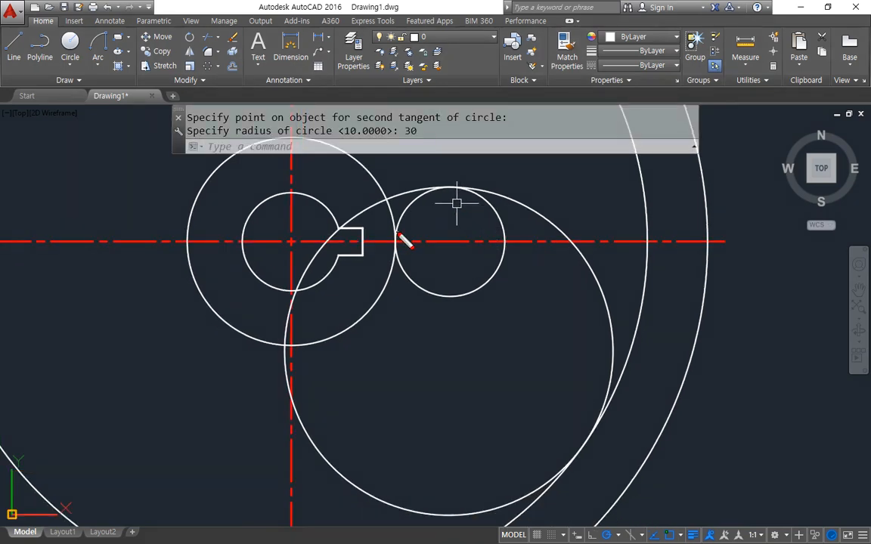
{"action": "mouse_move", "coordinate": [392, 239]}
{"action": "left_mouse_down"}
{"action": "mouse_move", "coordinate": [508, 194]}
{"action": "mouse_move", "coordinate": [614, 332]}
{"action": "mouse_move", "coordinate": [624, 403]}
{"action": "left_mouse_up"}
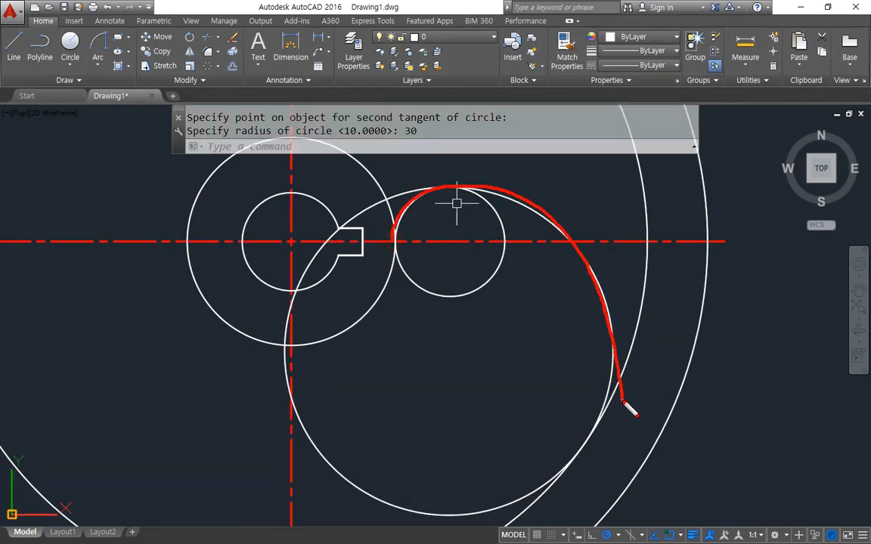
{"action": "key", "text": "Escape"}
Trim the small circle's upper-right arc and the radius 30 circle's piece between the hub and the small circle's top
{"action": "type", "text": "tr"}
{"action": "key", "text": "Return"}
{"action": "key", "text": "Return"}
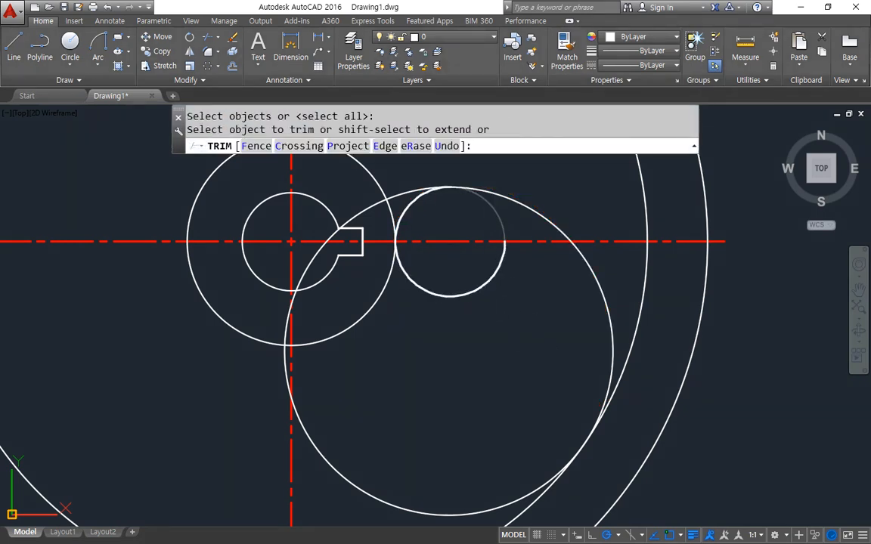
{"action": "left_click", "coordinate": [403, 218]}
{"action": "left_click", "coordinate": [399, 193]}
{"action": "key", "text": "Return"}
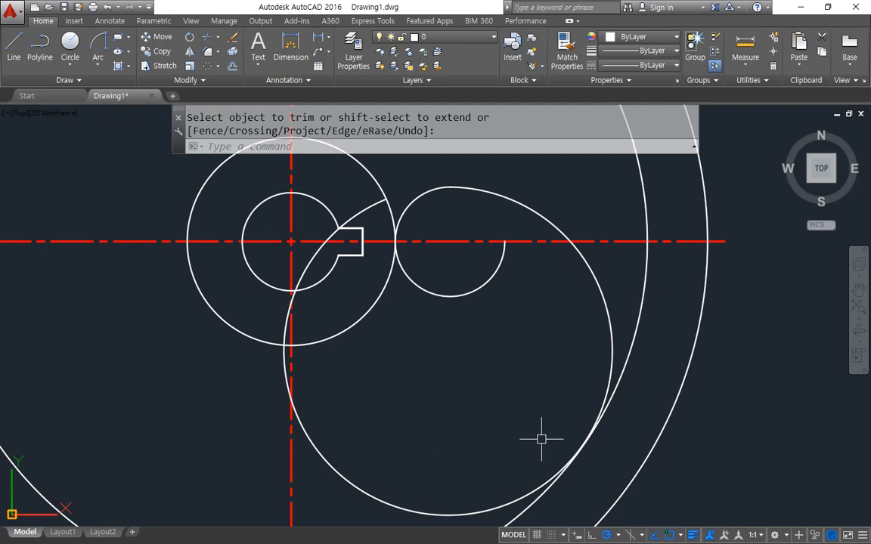
Fillet the hub circle and the radius 10 arc with radius 0 to remove the arc's lower portion
{"action": "type", "text": "f"}
{"action": "key", "text": "Return"}
{"action": "left_click", "coordinate": [391, 224]}
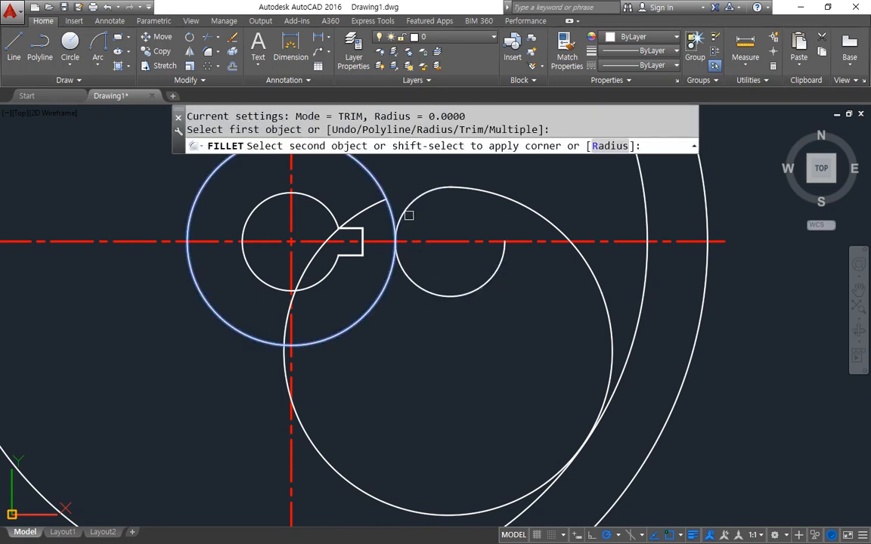
{"action": "left_click", "coordinate": [409, 209]}
Fillet the radius 30 arc into the inner rim circle with radius 0, removing the arc's excess portion
{"action": "key", "text": "Return"}
{"action": "left_click", "coordinate": [593, 270]}
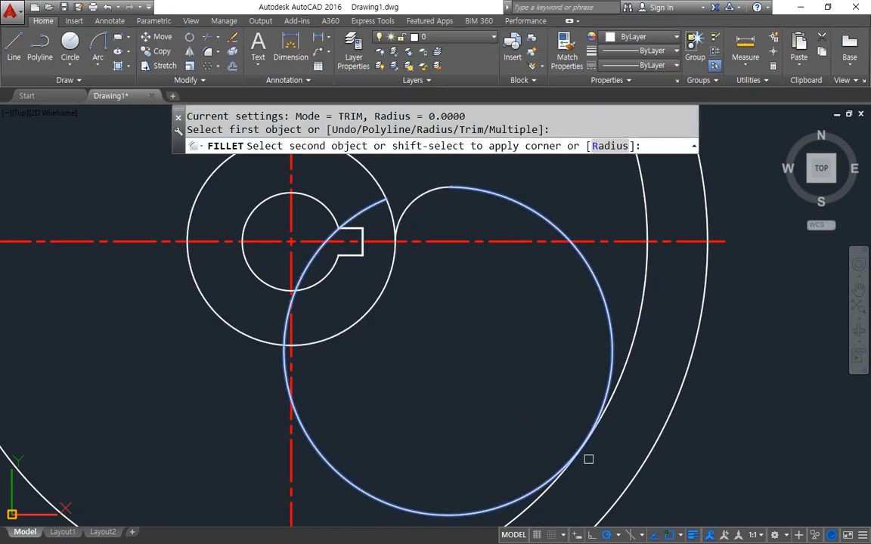
{"action": "left_click", "coordinate": [552, 492]}
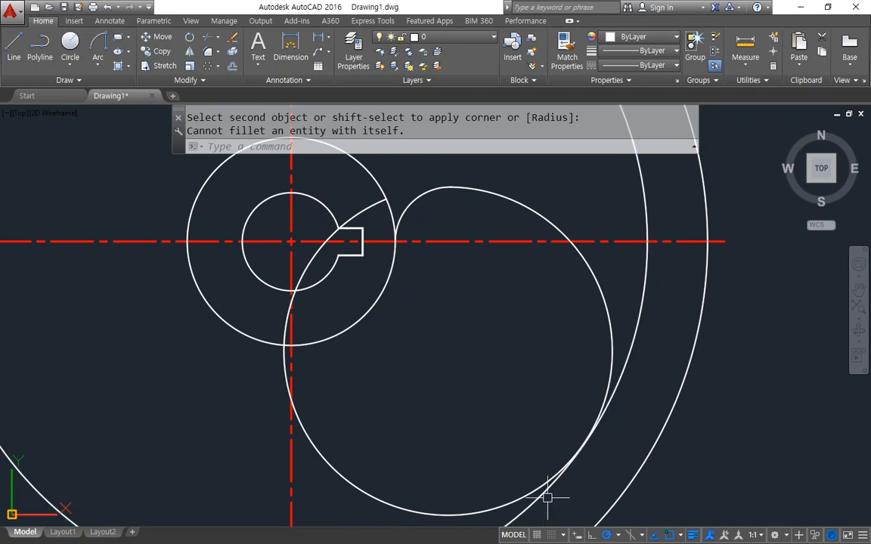
{"action": "type", "text": "f"}
{"action": "key", "text": "Return"}
{"action": "left_click", "coordinate": [594, 277]}
{"action": "left_click", "coordinate": [635, 297]}
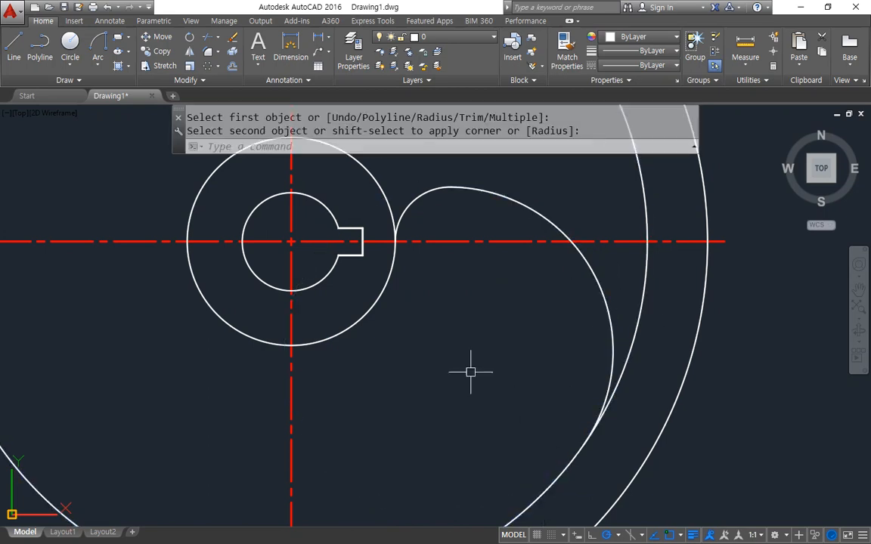
{"action": "scroll", "coordinate": [453, 408], "scroll_direction": "down", "scroll_amount": 2}
{"action": "middle_click_drag", "start_coordinate": [382, 405], "coordinate": [381, 293]}
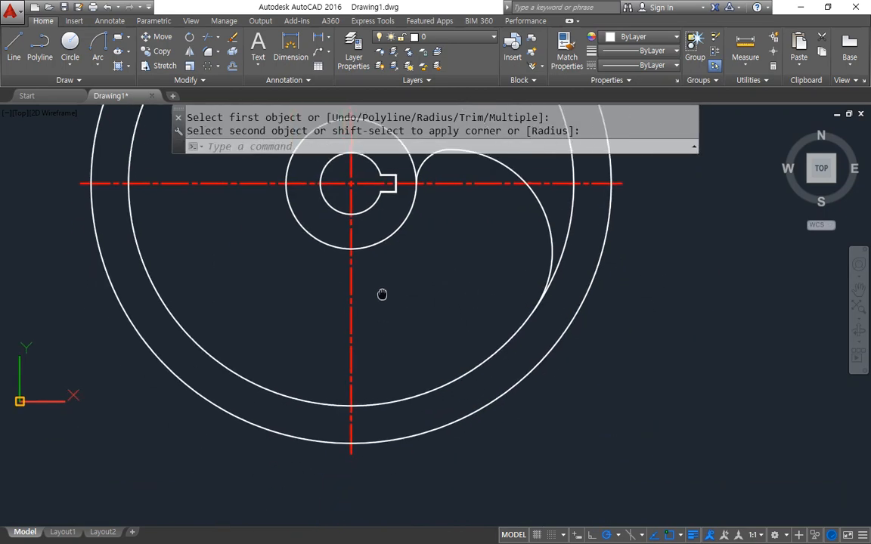
{"action": "middle_click_drag", "start_coordinate": [252, 264], "coordinate": [285, 331]}
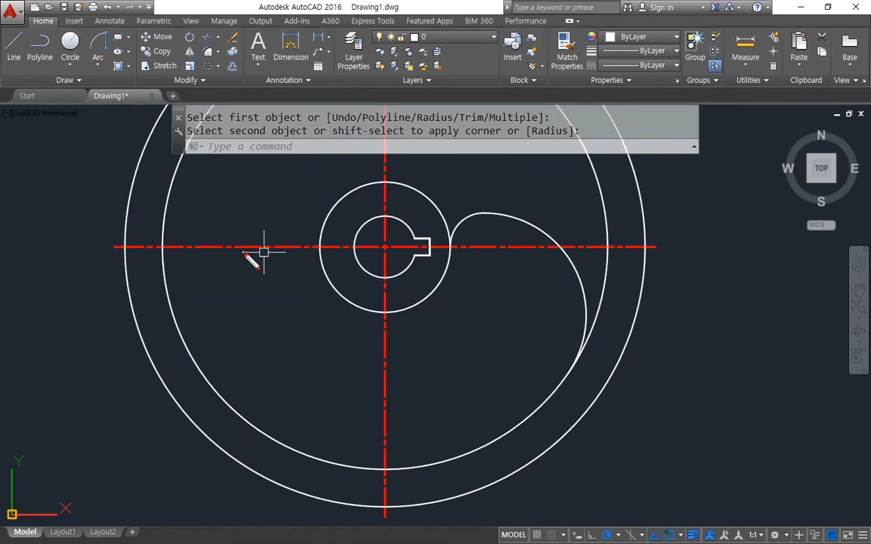
{"action": "mouse_move", "coordinate": [246, 253]}
{"action": "left_mouse_down"}
{"action": "mouse_move", "coordinate": [250, 239]}
{"action": "mouse_move", "coordinate": [256, 303]}
{"action": "left_mouse_up"}
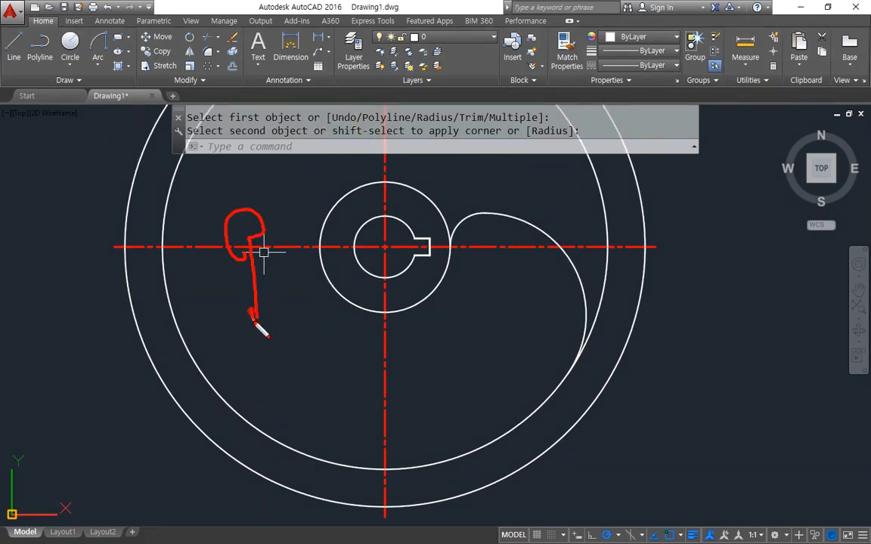
{"action": "mouse_move", "coordinate": [382, 372]}
{"action": "left_mouse_down"}
{"action": "mouse_move", "coordinate": [319, 364]}
{"action": "mouse_move", "coordinate": [327, 346]}
{"action": "left_mouse_up"}
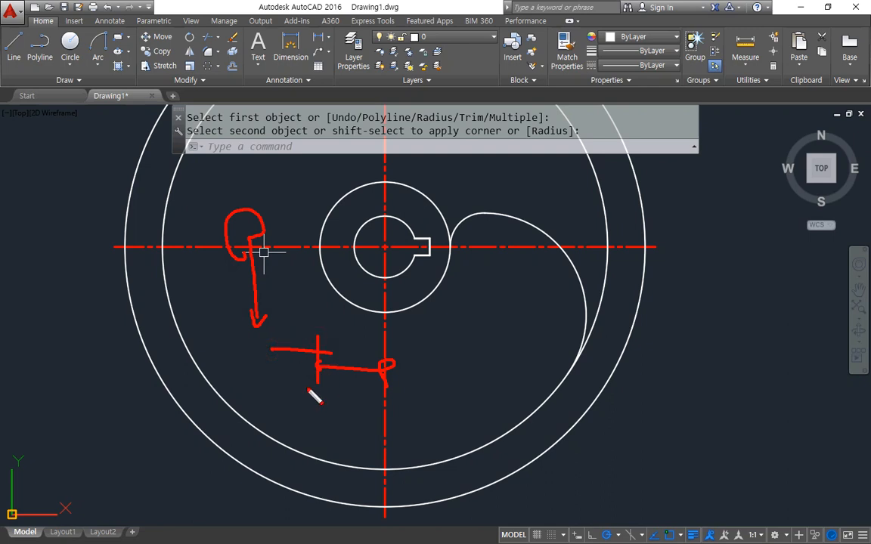
{"action": "key", "text": "Escape"}
Offset the wheel's horizontal centerline 30 downward
{"action": "type", "text": "o"}
{"action": "key", "text": "Return"}
{"action": "type", "text": "30"}
{"action": "key", "text": "Return"}
{"action": "left_click", "coordinate": [282, 247]}
{"action": "left_click", "coordinate": [282, 318]}
{"action": "key", "text": "Return"}
Offset the wheel's vertical centerline 20 to the side opposite the keyway
{"action": "type", "text": "o"}
{"action": "key", "text": "Return"}
{"action": "type", "text": "20"}
{"action": "key", "text": "Return"}
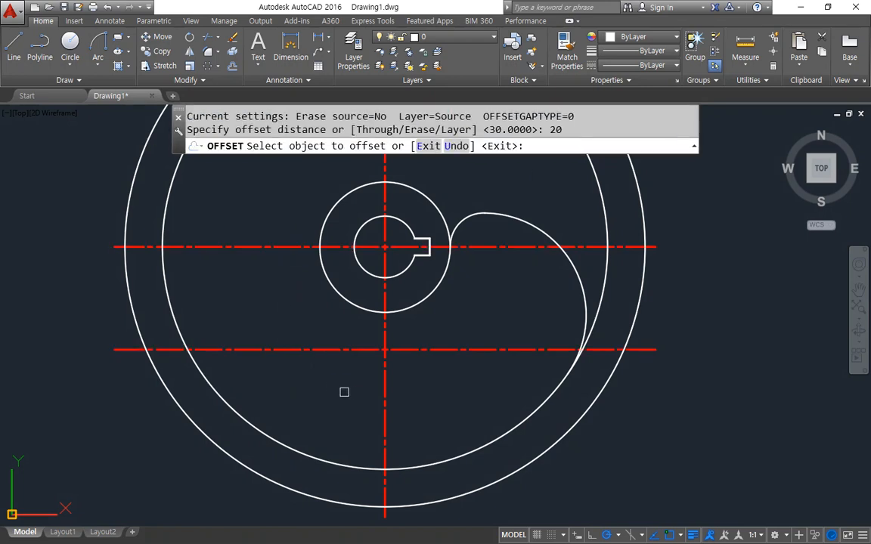
{"action": "left_click", "coordinate": [383, 387]}
{"action": "left_click", "coordinate": [325, 385]}
{"action": "key", "text": "Return"}
Draw a circle of radius 40 centered where the two offset centerlines cross
{"action": "type", "text": "c"}
{"action": "key", "text": "Return"}
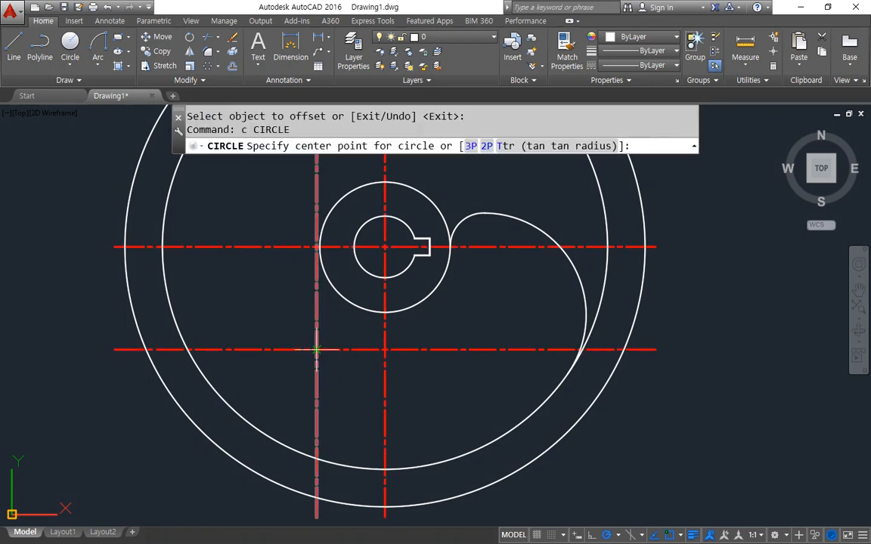
{"action": "left_click", "coordinate": [317, 350]}
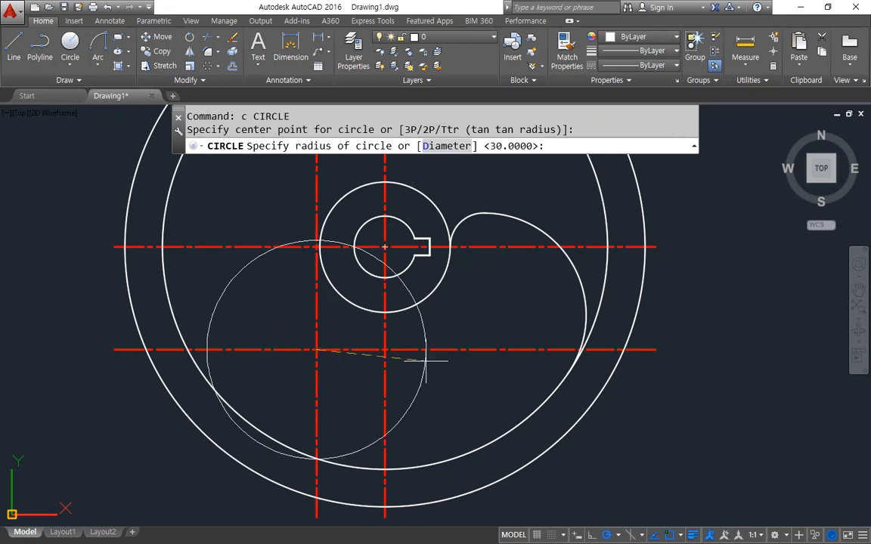
{"action": "type", "text": "40"}
{"action": "key", "text": "Return"}
Erase the two offset centerlines that cross at the radius 40 circle's center
{"action": "left_click", "coordinate": [347, 370]}
{"action": "left_click", "coordinate": [287, 335]}
{"action": "type", "text": "e"}
{"action": "key", "text": "Return"}
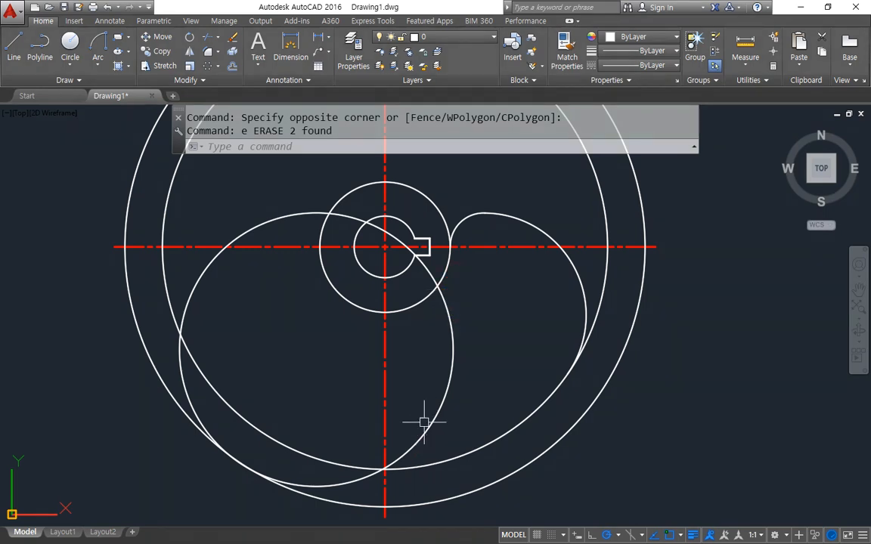
Trim the radius 40 circle's piece between the keyway corner and the hub's outer circle
{"action": "type", "text": "tr"}
{"action": "key", "text": "Return"}
{"action": "left_click", "coordinate": [425, 271]}
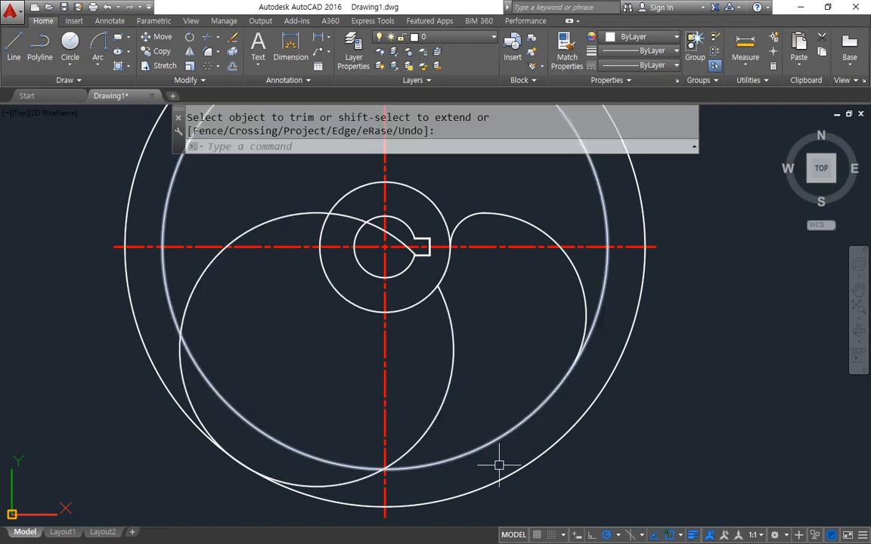
{"action": "key", "text": "Escape"}
Fillet the hub's outer circle and the radius 40 arc with radius 19 below the keyway
{"action": "type", "text": "f"}
{"action": "key", "text": "Return"}
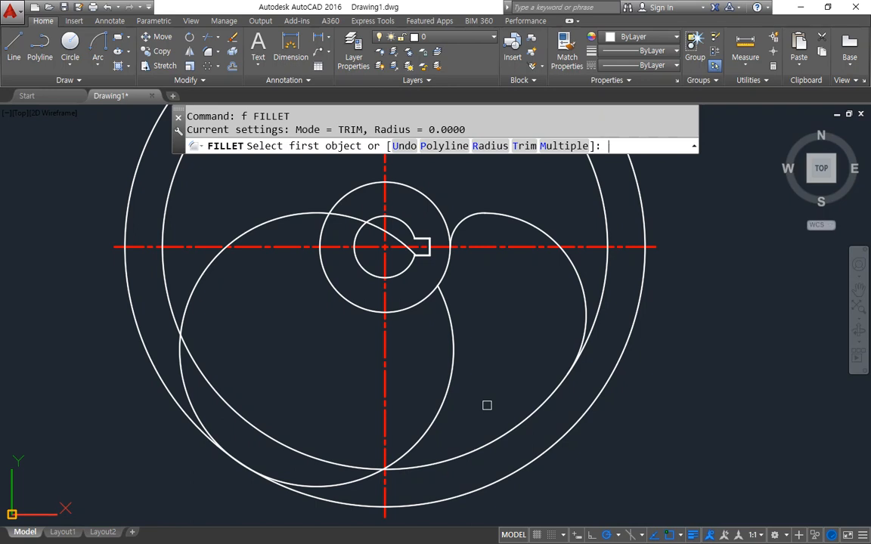
{"action": "type", "text": "r"}
{"action": "key", "text": "Return"}
{"action": "key", "text": "Return"}
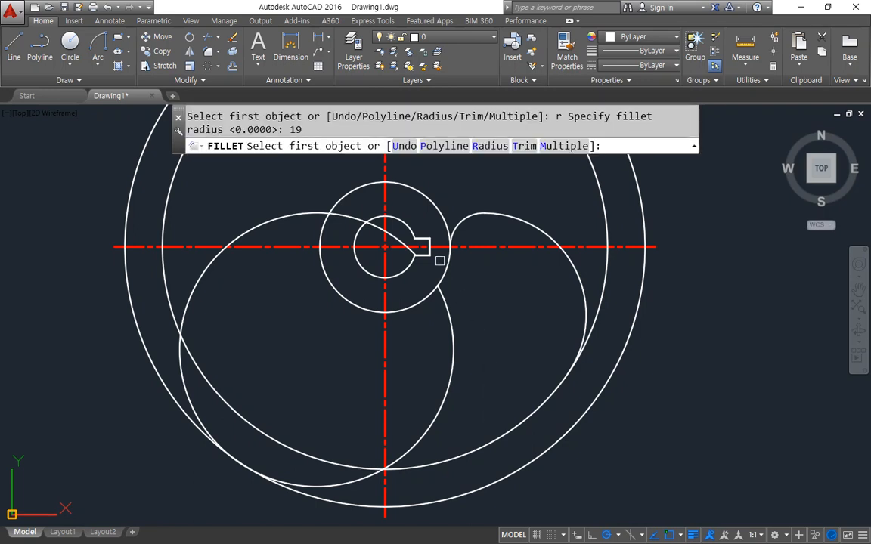
{"action": "left_click", "coordinate": [449, 267]}
{"action": "key", "text": "Escape"}
Fillet the lower end of the radius 40 arc to the inner rim circle with radius 5
{"action": "type", "text": "f"}
{"action": "key", "text": "Return"}
{"action": "type", "text": "r"}
{"action": "key", "text": "Return"}
{"action": "type", "text": "5"}
{"action": "key", "text": "Return"}
{"action": "left_click", "coordinate": [445, 408]}
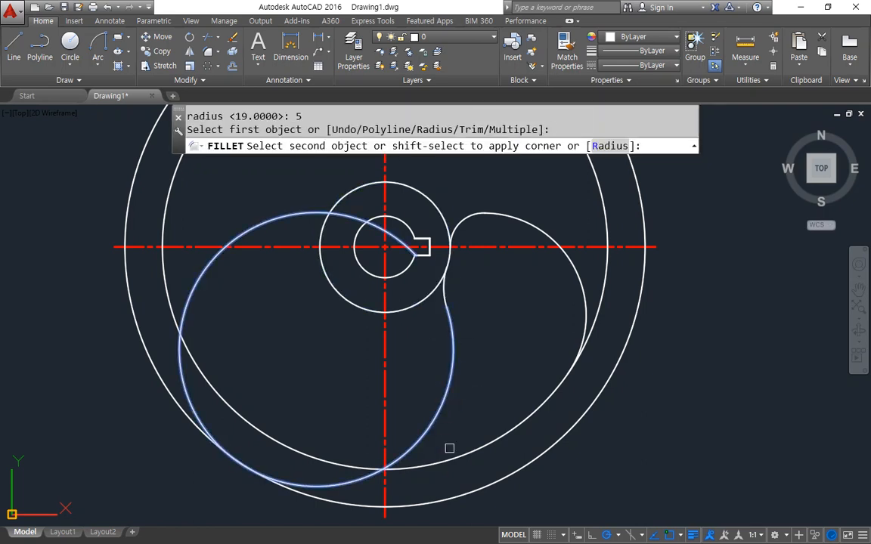
{"action": "left_click", "coordinate": [455, 456]}
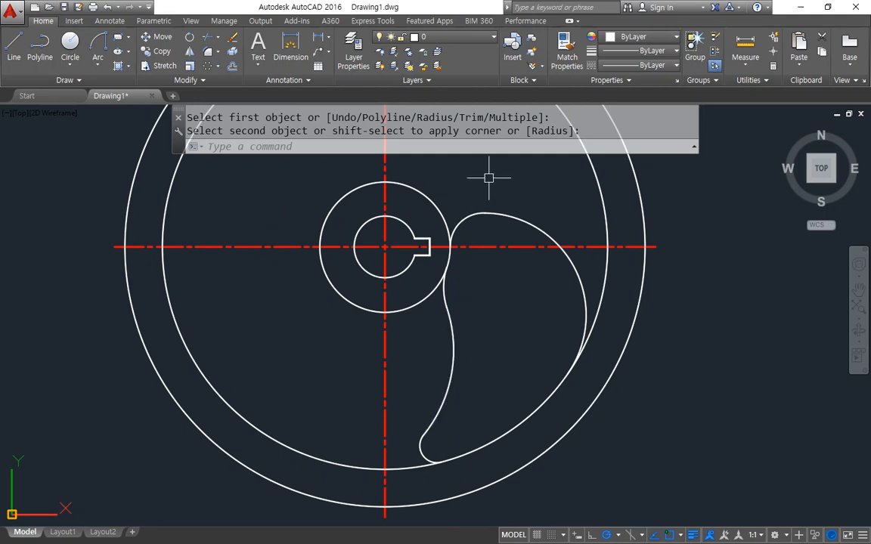
Polar-array the five arcs of the spoke opening about the wheel's center with 4 items
{"action": "type", "text": "ar"}
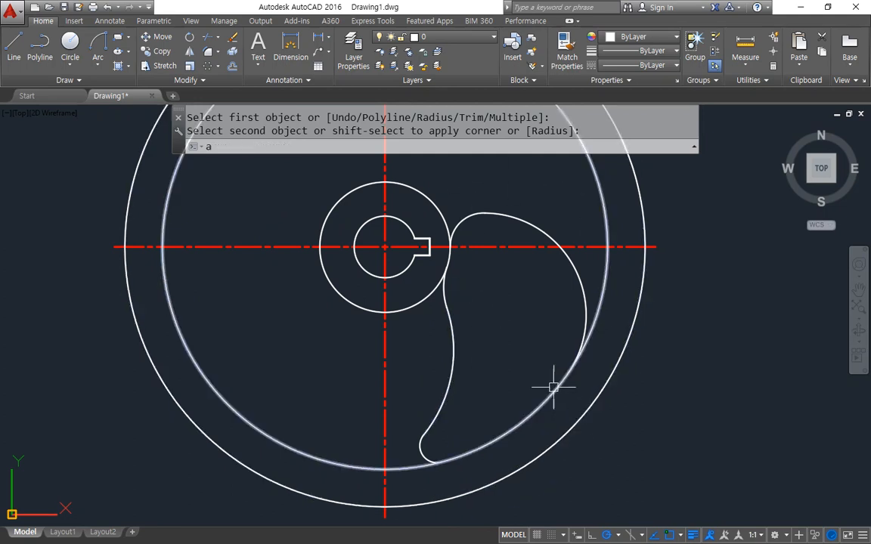
{"action": "key", "text": "Return"}
{"action": "left_click", "coordinate": [515, 196]}
{"action": "left_click", "coordinate": [473, 253]}
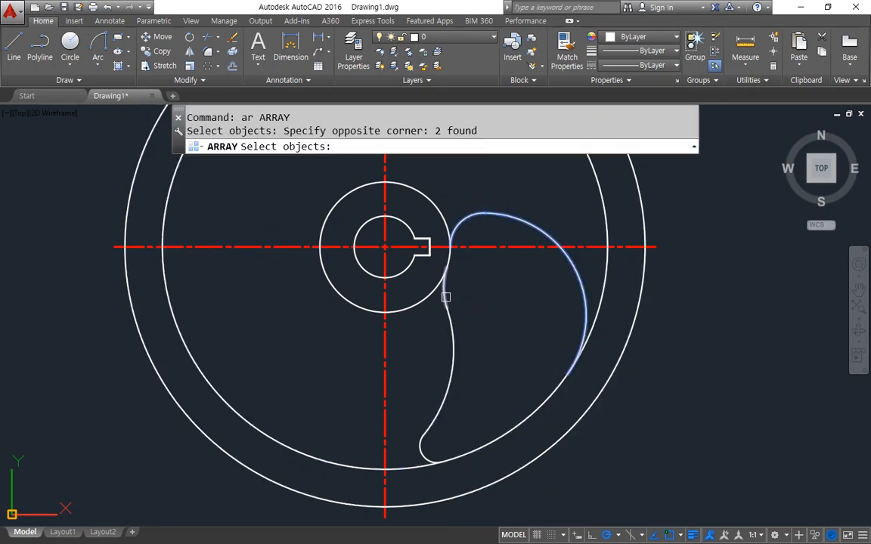
{"action": "left_click", "coordinate": [446, 297]}
{"action": "left_click", "coordinate": [416, 428]}
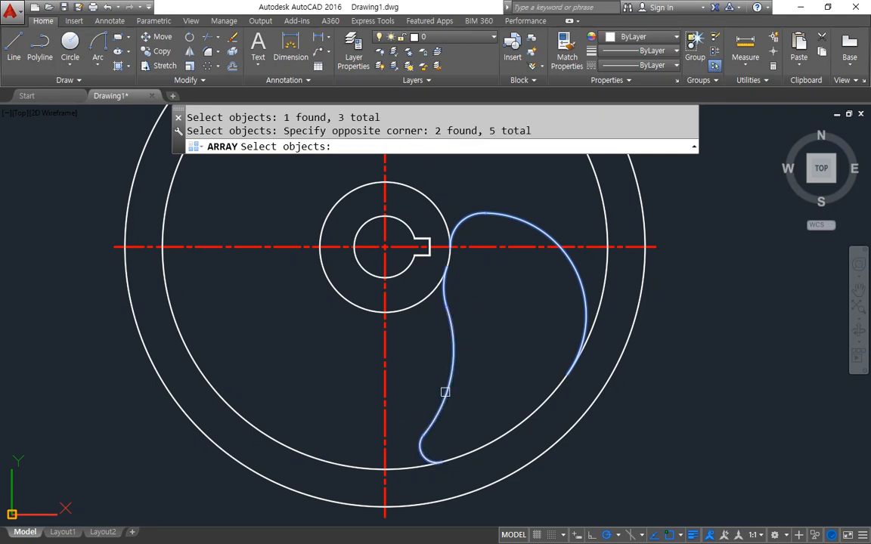
{"action": "scroll", "coordinate": [446, 390], "scroll_direction": "down", "scroll_amount": 4}
{"action": "key", "text": "Return"}
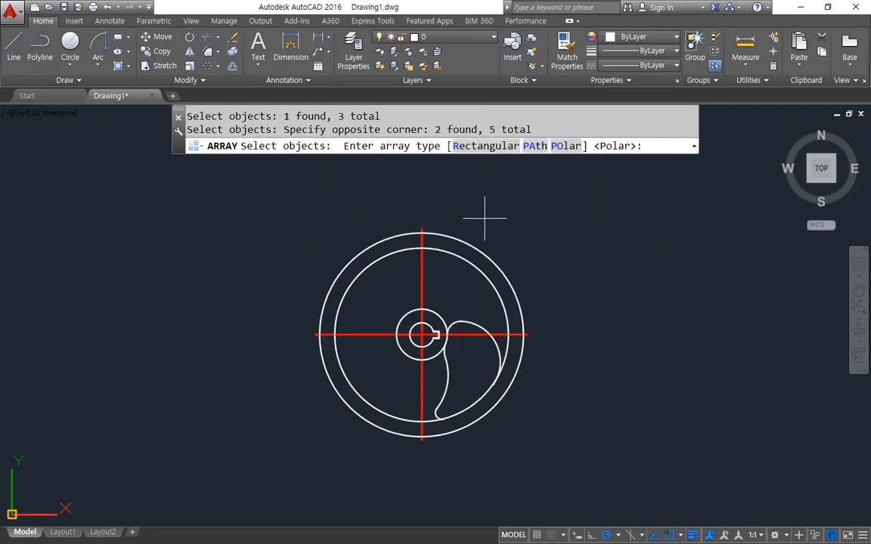
{"action": "left_click", "coordinate": [566, 145]}
{"action": "left_click", "coordinate": [422, 335]}
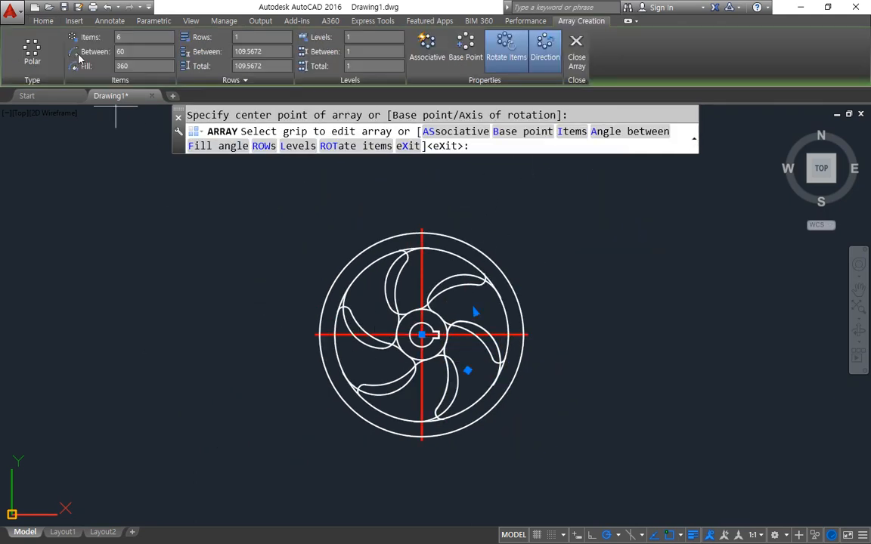
{"action": "type", "text": "4"}
{"action": "key", "text": "Return"}
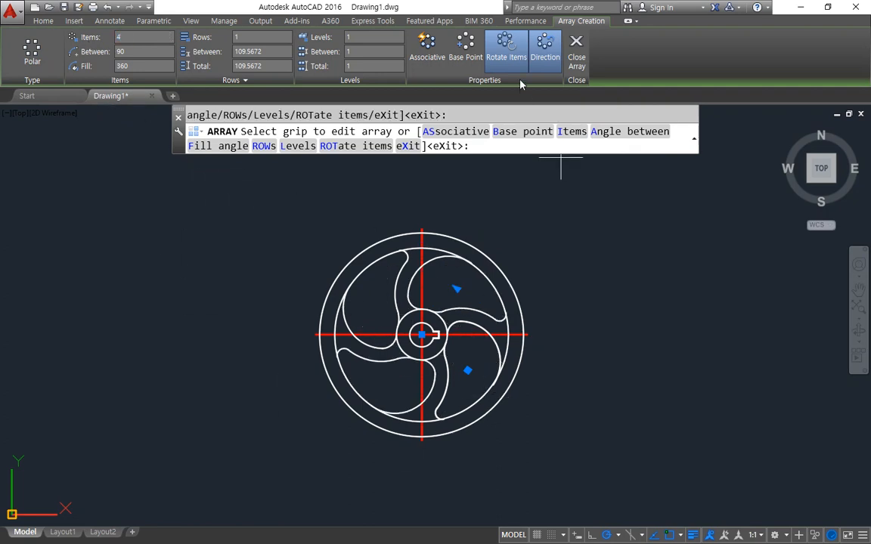
{"action": "left_click", "coordinate": [574, 44]}
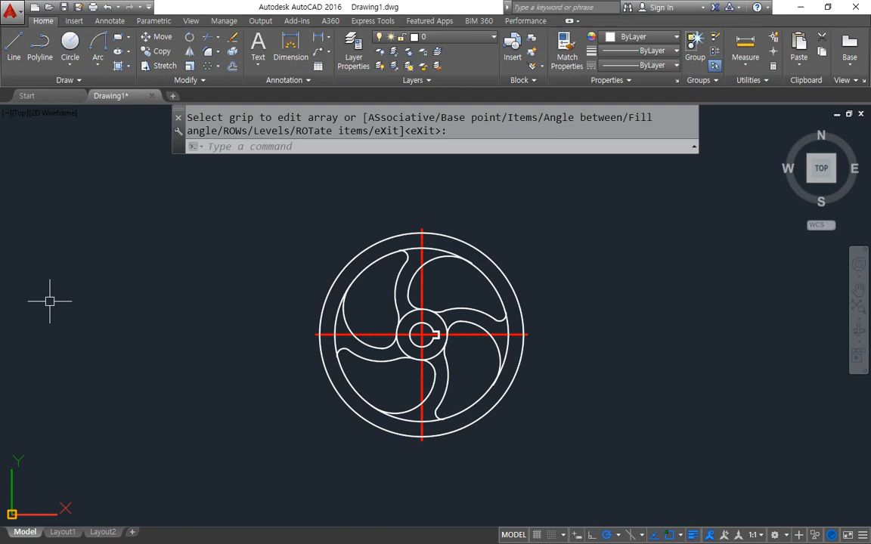
Erase the entire finished wheel to clear the drawing area
{"action": "left_click", "coordinate": [579, 419]}
{"action": "left_click", "coordinate": [552, 478]}
{"action": "left_click", "coordinate": [607, 498]}
{"action": "left_click", "coordinate": [218, 181]}
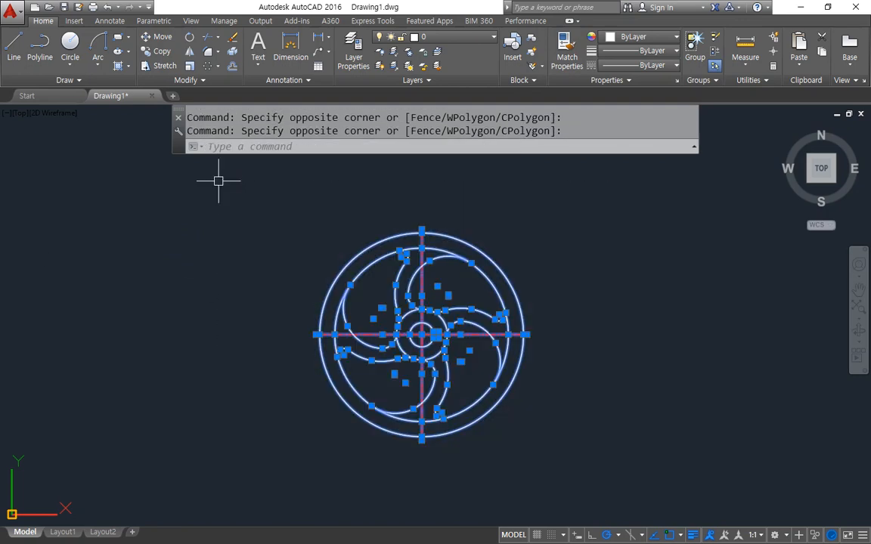
{"action": "type", "text": "e"}
{"action": "key", "text": "Return"}
Draw three rays from one common point: horizontally to the left, up-right at 60°, and mirrored down-right
{"action": "type", "text": "ra"}
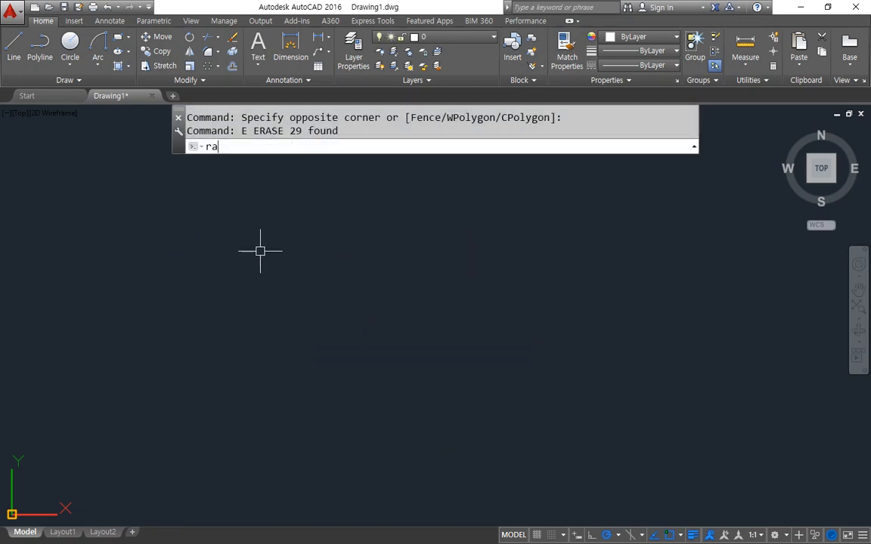
{"action": "type", "text": "y"}
{"action": "key", "text": "Return"}
{"action": "left_click", "coordinate": [406, 306]}
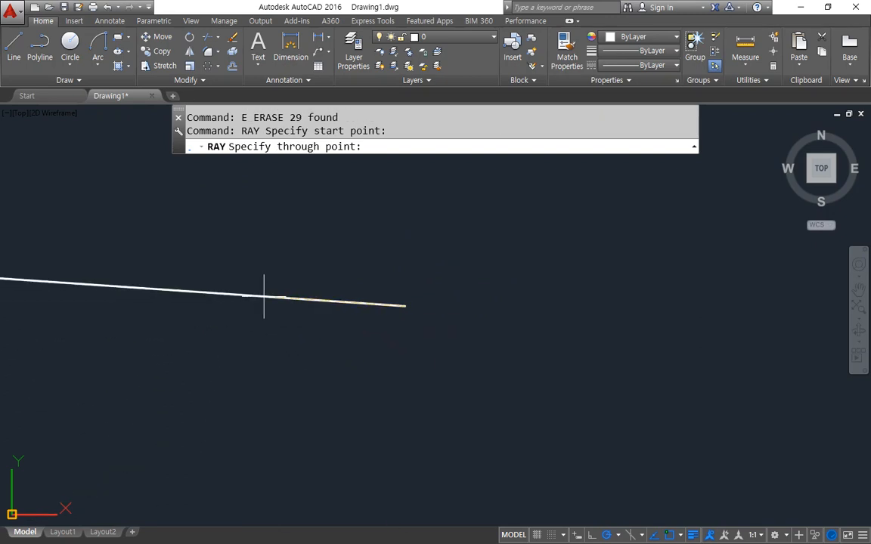
{"action": "left_click", "coordinate": [263, 306]}
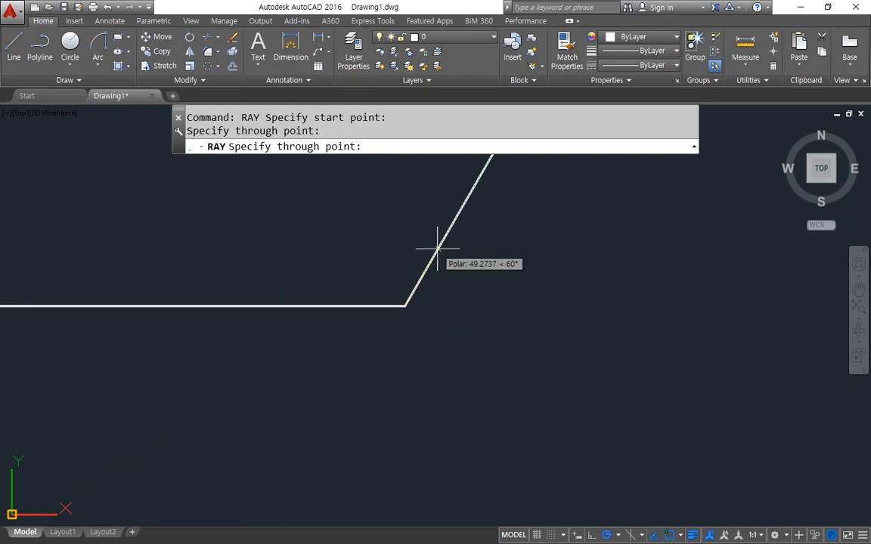
{"action": "left_click", "coordinate": [442, 248]}
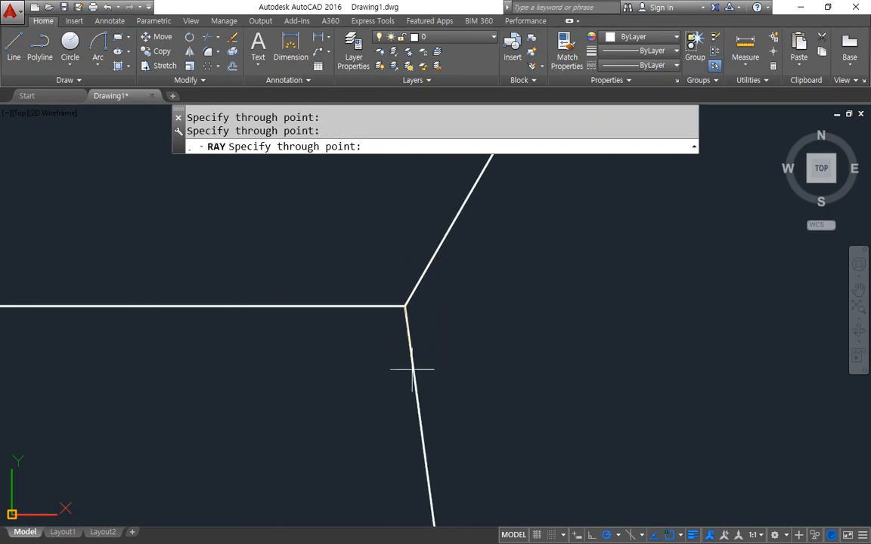
{"action": "left_click", "coordinate": [443, 356]}
{"action": "key", "text": "Return"}
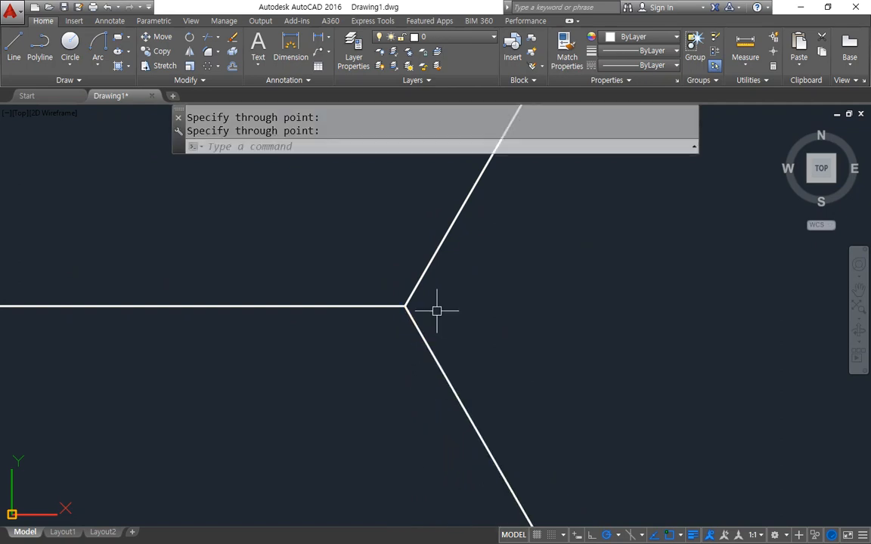
Move the three rays to the red centerline layer
{"action": "left_click", "coordinate": [444, 297]}
{"action": "left_click", "coordinate": [375, 325]}
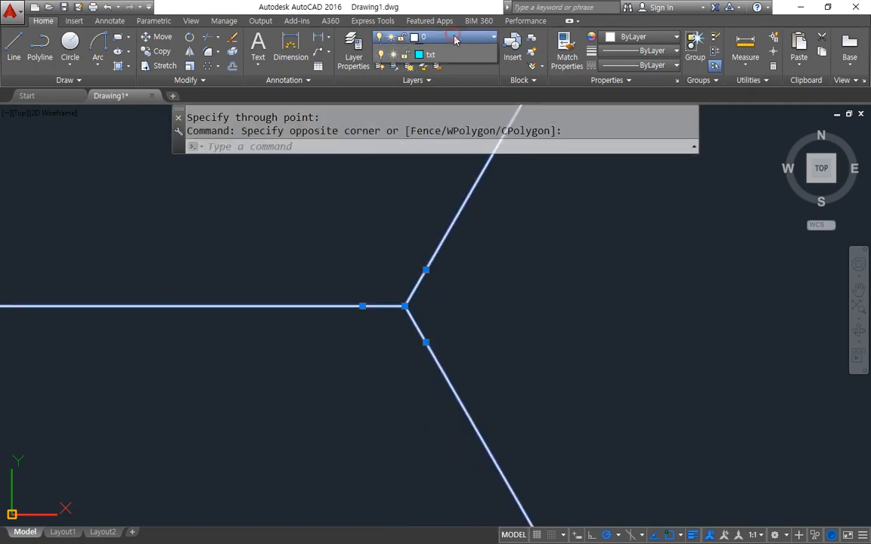
{"action": "left_click", "coordinate": [431, 36]}
{"action": "left_click", "coordinate": [398, 62]}
{"action": "key", "text": "Escape"}
{"action": "key", "text": "Escape"}
Draw a circle of diameter 30 centered on the rays' common point
{"action": "type", "text": "c"}
{"action": "key", "text": "Return"}
{"action": "left_click", "coordinate": [405, 306]}
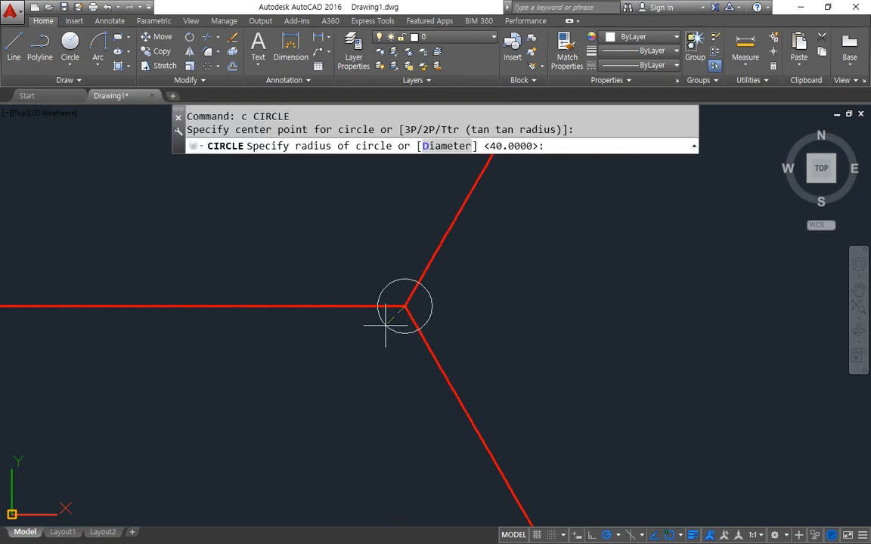
{"action": "type", "text": "d"}
{"action": "key", "text": "Return"}
{"action": "type", "text": "30"}
{"action": "key", "text": "Return"}
Draw a concentric circle of radius 20 around the diameter 30 circle
{"action": "type", "text": "c"}
{"action": "key", "text": "Return"}
{"action": "left_click", "coordinate": [404, 306]}
{"action": "type", "text": "20"}
{"action": "key", "text": "Return"}
Draw a circle of radius 80 centered on the rays' common point
{"action": "type", "text": "c"}
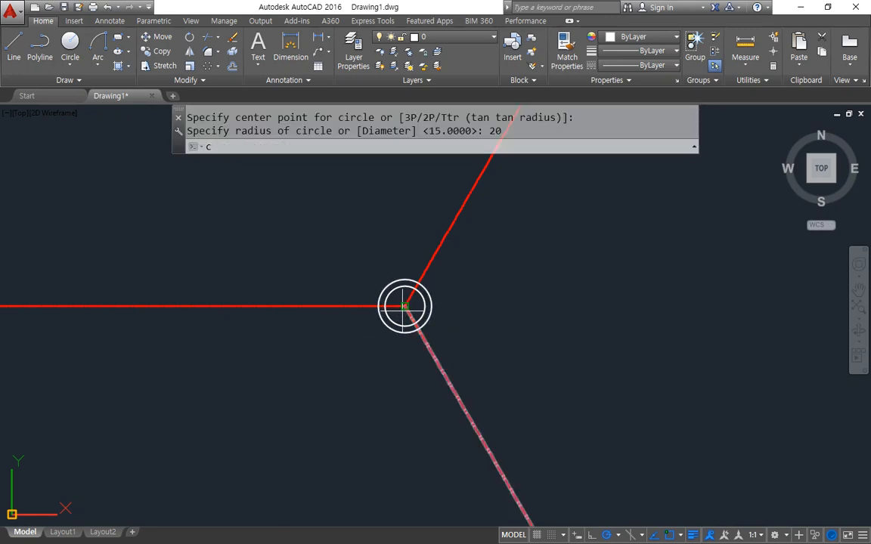
{"action": "key", "text": "Return"}
{"action": "left_click", "coordinate": [404, 307]}
{"action": "type", "text": "8"}
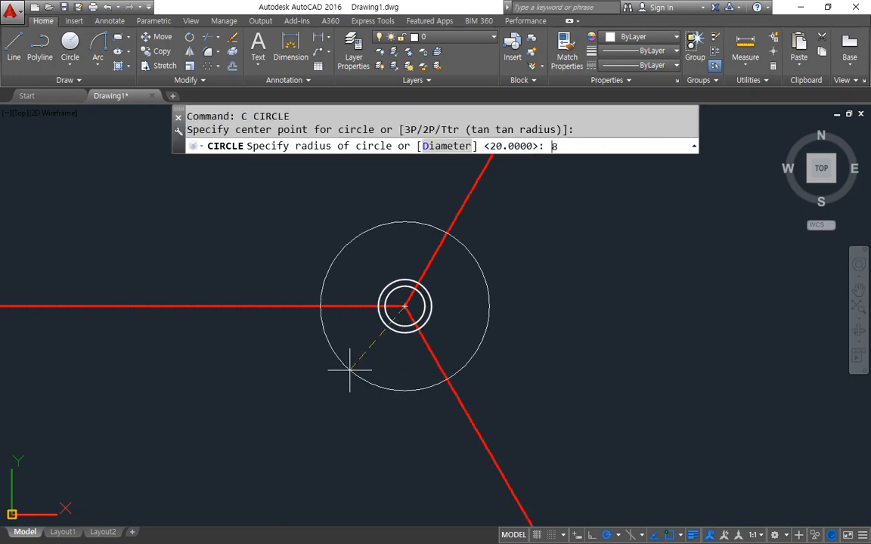
{"action": "type", "text": "0"}
{"action": "key", "text": "Return"}
Match the radius 80 circle's properties to the red centerline ray
{"action": "type", "text": "ma"}
{"action": "key", "text": "Return"}
{"action": "left_click", "coordinate": [436, 361]}
{"action": "left_click", "coordinate": [409, 412]}
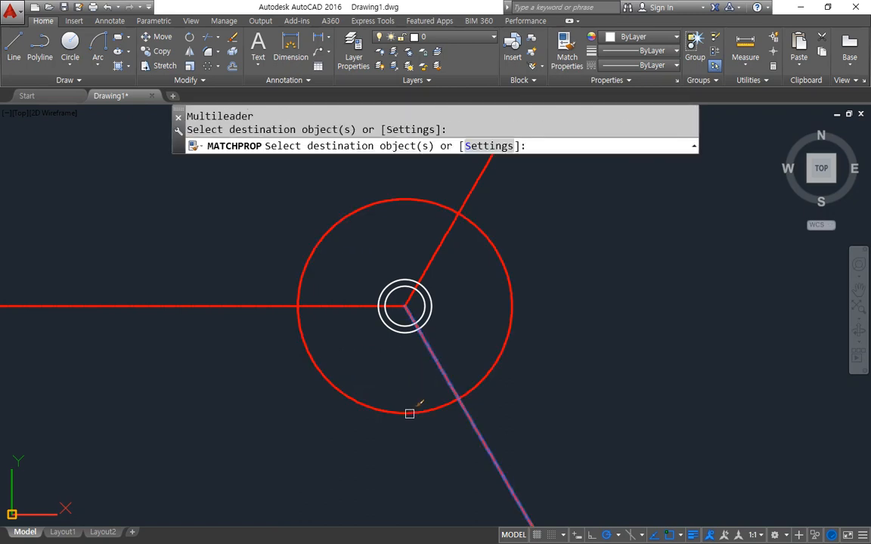
Draw a circle of diameter 10 where the horizontal ray crosses the radius 80 centerline circle
{"action": "key", "text": "Return"}
{"action": "scroll", "coordinate": [323, 330], "scroll_direction": "up", "scroll_amount": 5}
{"action": "scroll", "coordinate": [227, 284], "scroll_direction": "up", "scroll_amount": 2}
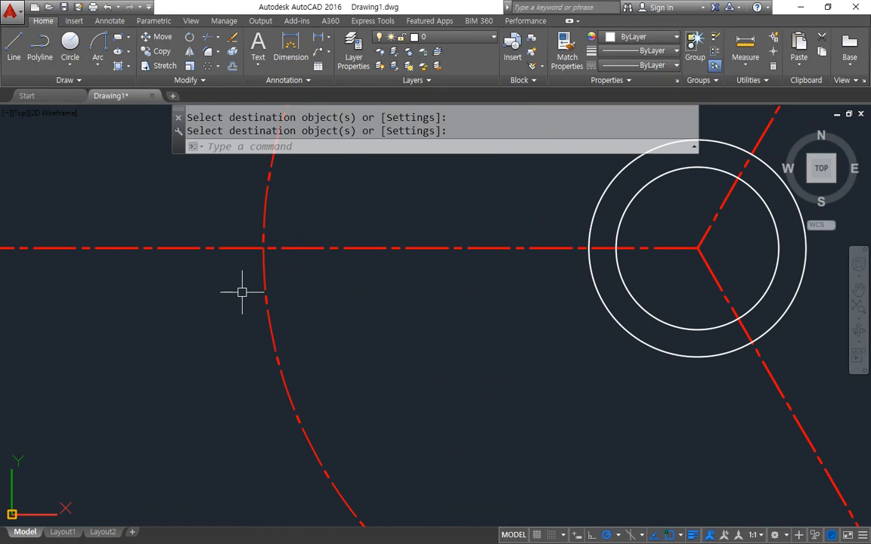
{"action": "type", "text": "c"}
{"action": "key", "text": "Return"}
{"action": "left_click", "coordinate": [263, 248]}
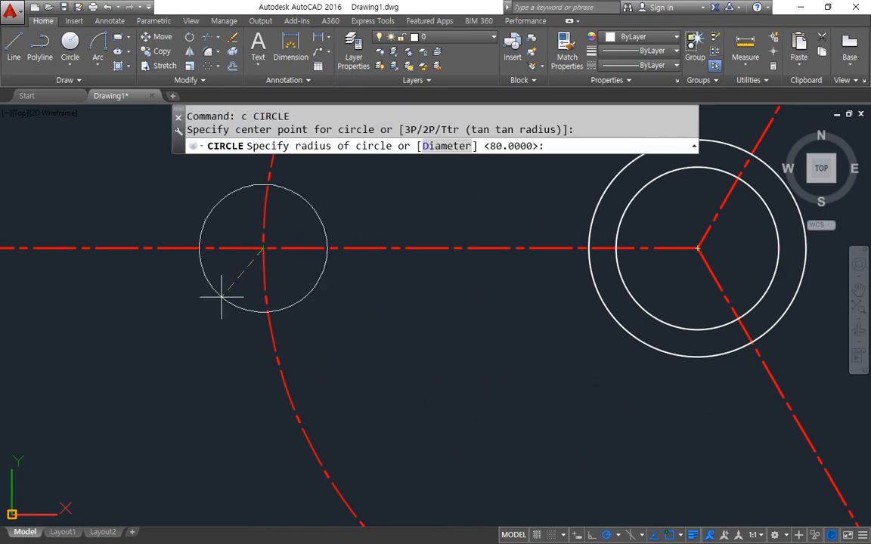
{"action": "type", "text": "d"}
{"action": "key", "text": "Return"}
{"action": "type", "text": "10"}
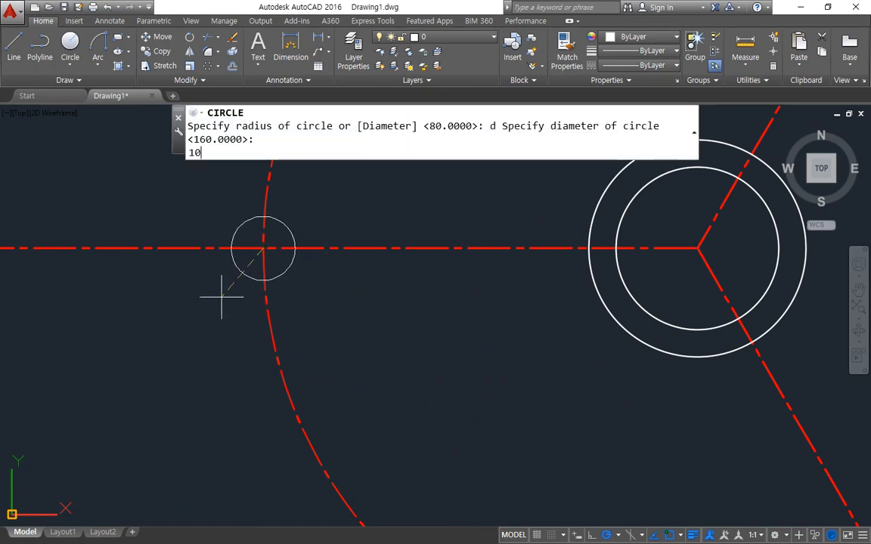
{"action": "key", "text": "Return"}
Draw a concentric circle of radius 10 around the diameter 10 circle
{"action": "type", "text": "c"}
{"action": "key", "text": "Return"}
{"action": "left_click", "coordinate": [263, 248]}
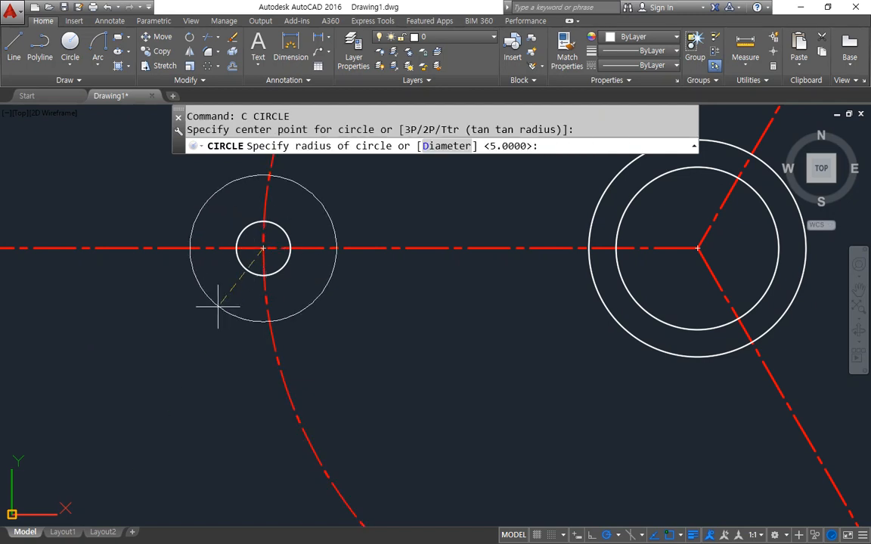
{"action": "type", "text": "10"}
{"action": "key", "text": "Return"}
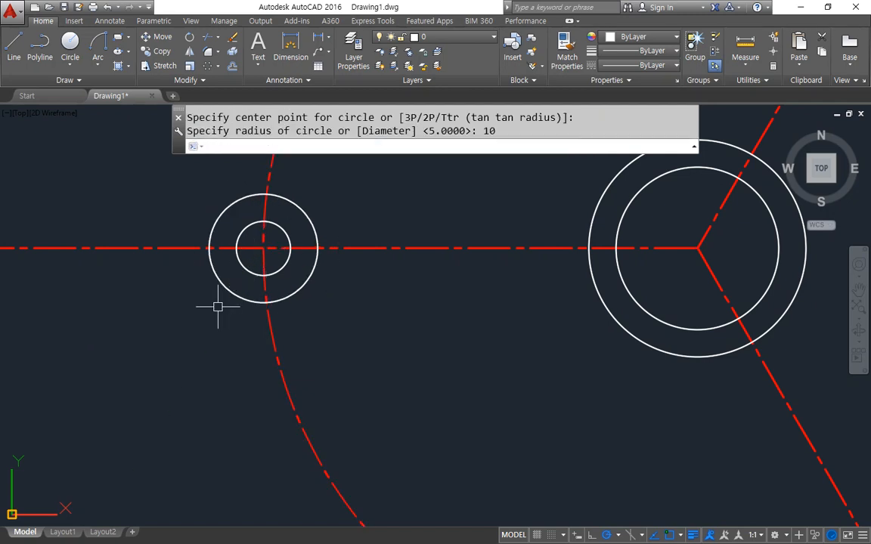
Offset the radius 10 circle outward by 3
{"action": "type", "text": "o"}
{"action": "key", "text": "Return"}
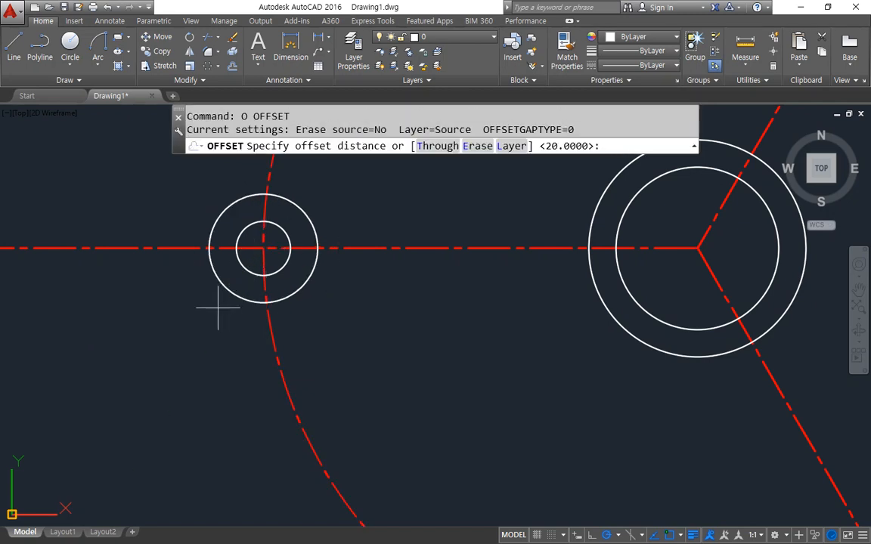
{"action": "type", "text": "3"}
{"action": "key", "text": "Return"}
{"action": "left_click", "coordinate": [279, 293]}
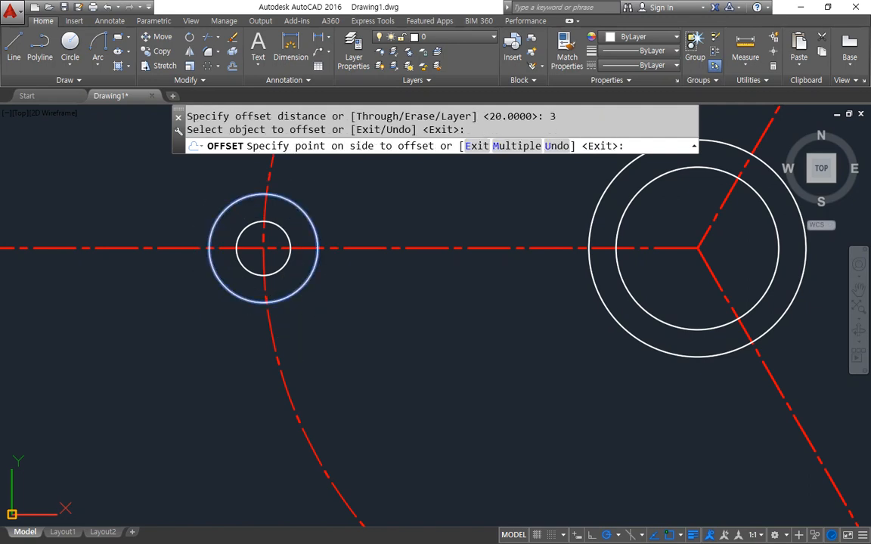
{"action": "left_click", "coordinate": [302, 340]}
{"action": "key", "text": "Return"}
Trim the centerline circle outside the offset circle on both sides of the horizontal ray, leaving a short center mark
{"action": "scroll", "coordinate": [341, 346], "scroll_direction": "down", "scroll_amount": 3}
{"action": "middle_click_drag", "start_coordinate": [405, 337], "coordinate": [394, 349]}
{"action": "type", "text": "tr"}
{"action": "key", "text": "Return"}
{"action": "key", "text": "Return"}
{"action": "left_click", "coordinate": [316, 254]}
{"action": "left_click", "coordinate": [326, 416]}
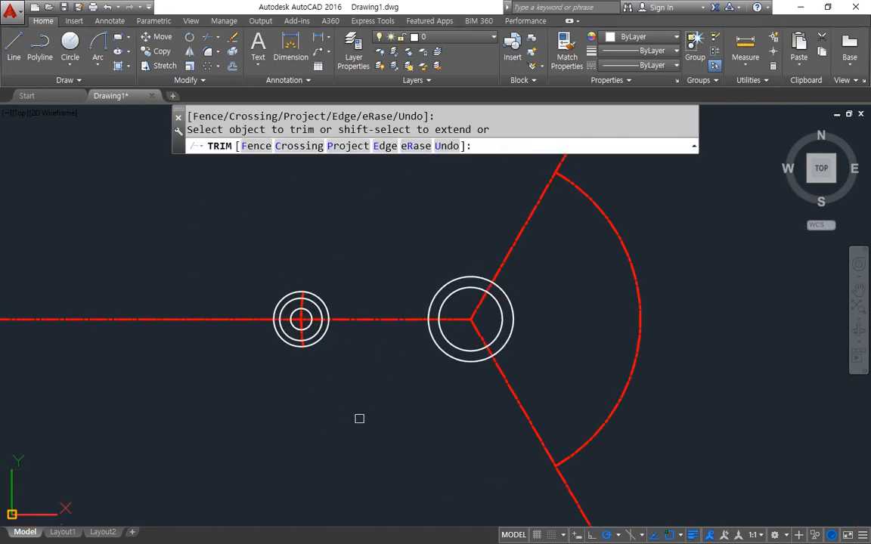
{"action": "key", "text": "Return"}
Erase the leftover centerline arc between the two slanted rays and the outer offset circle around the small hole
{"action": "left_click", "coordinate": [607, 426]}
{"action": "type", "text": "e"}
{"action": "key", "text": "Return"}
{"action": "left_click", "coordinate": [315, 344]}
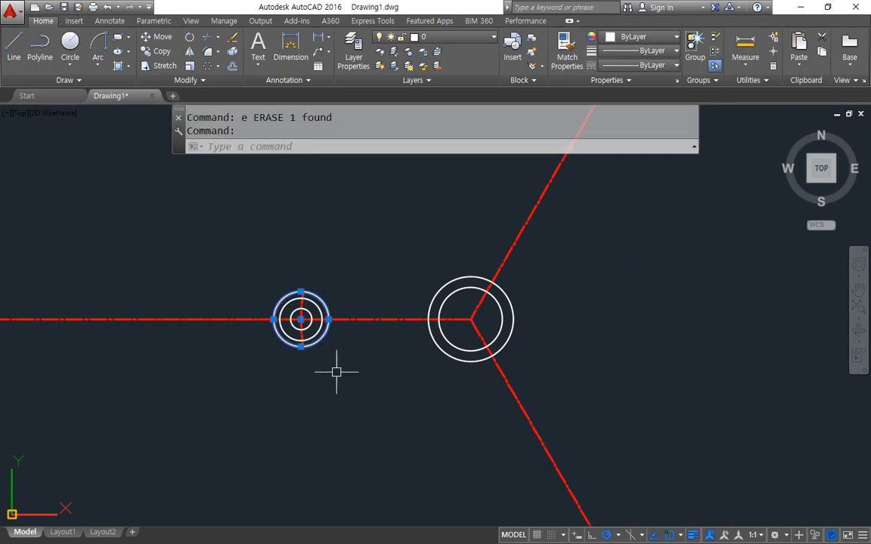
{"action": "type", "text": "e"}
{"action": "key", "text": "Return"}
Draw a line tangent to the upper sides of the diameter 10 circle and the radius 20 circle
{"action": "scroll", "coordinate": [350, 340], "scroll_direction": "up", "scroll_amount": 3}
{"action": "middle_click_drag", "start_coordinate": [350, 340], "coordinate": [341, 355]}
{"action": "key", "text": "ctrl+shift+d"}
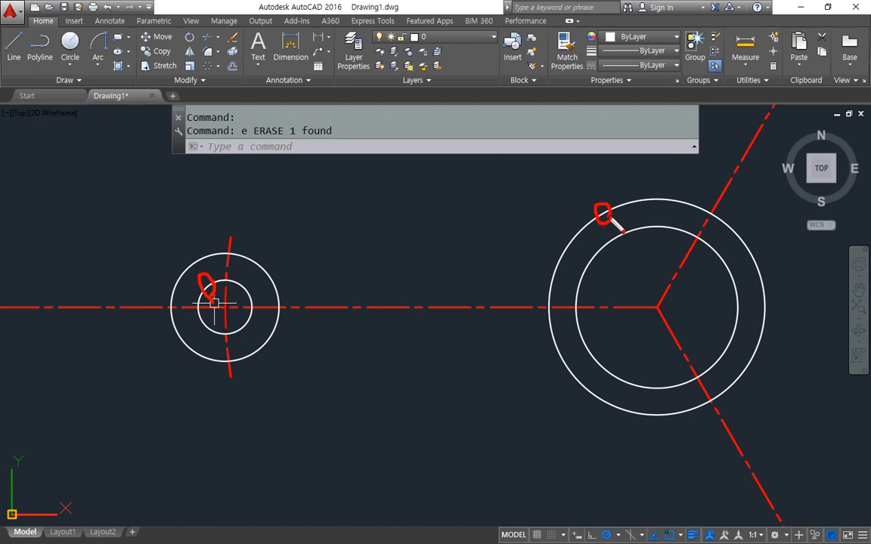
{"action": "key", "text": "Escape"}
{"action": "type", "text": "l"}
{"action": "key", "text": "Return"}
{"action": "type", "text": "tan"}
{"action": "key", "text": "Return"}
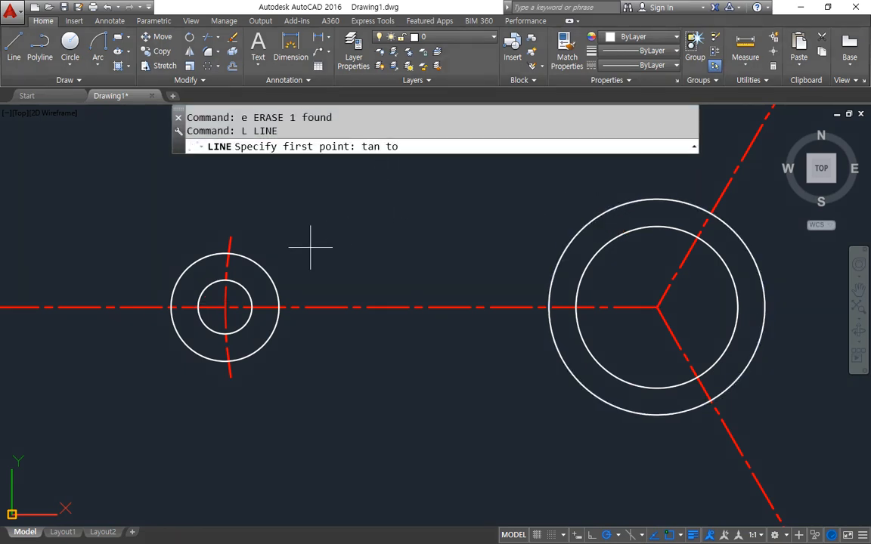
{"action": "left_click", "coordinate": [202, 288]}
{"action": "type", "text": "tan"}
{"action": "key", "text": "Return"}
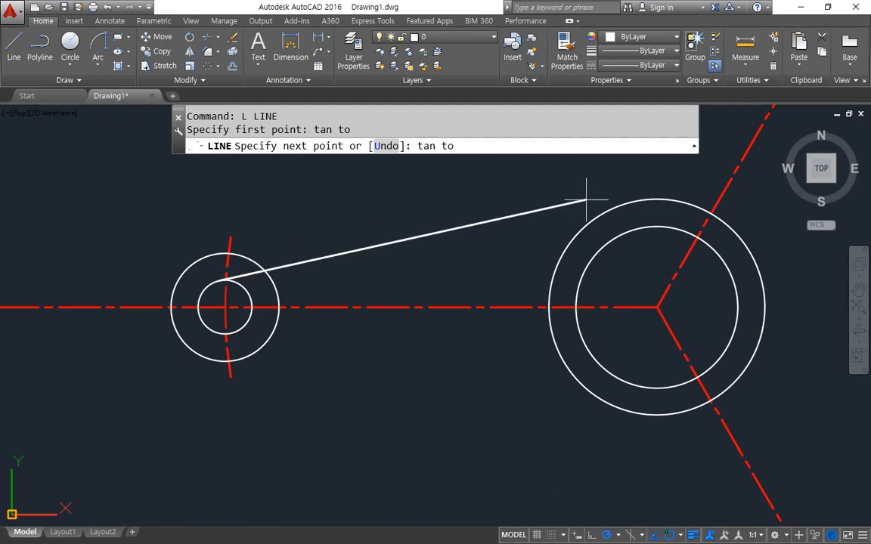
{"action": "left_click", "coordinate": [583, 228]}
{"action": "key", "text": "Return"}
Draw a line tangent to the lower sides of the diameter 10 circle and the radius 20 circle
{"action": "key", "text": "Return"}
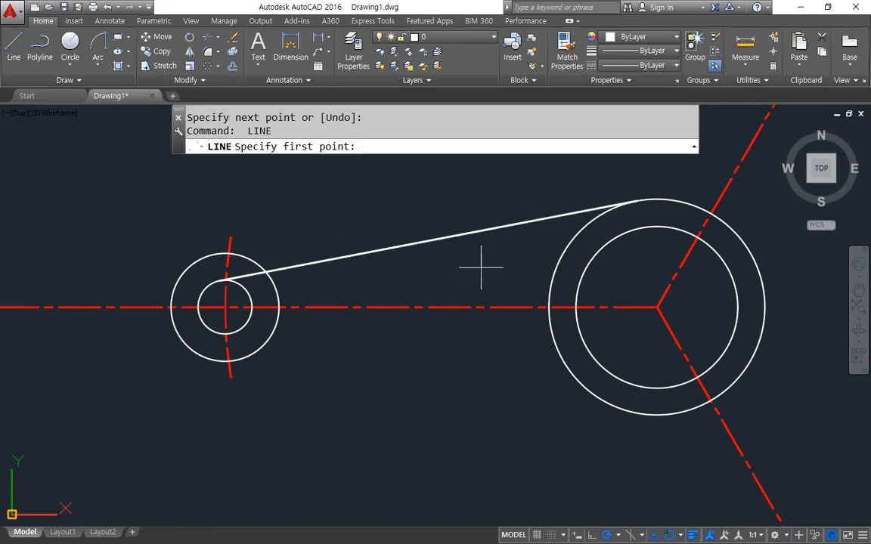
{"action": "left_click", "coordinate": [204, 327]}
{"action": "type", "text": "tan"}
{"action": "key", "text": "Return"}
{"action": "left_click", "coordinate": [574, 384]}
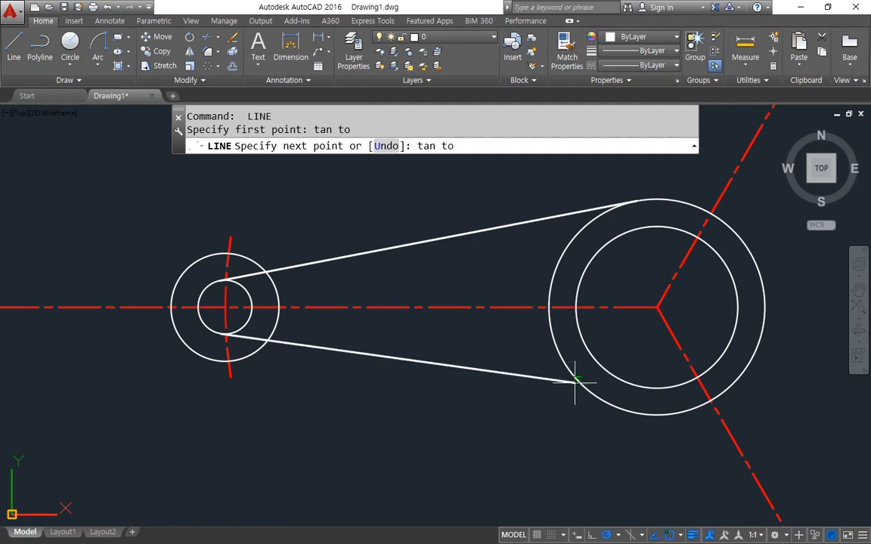
{"action": "key", "text": "Return"}
Offset the upper and lower tangent lines outward by 5
{"action": "type", "text": "o"}
{"action": "key", "text": "Return"}
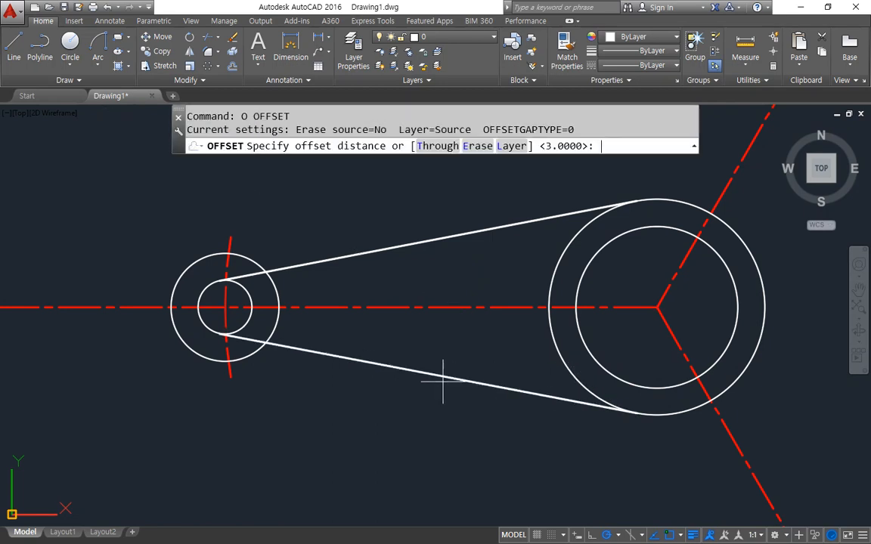
{"action": "type", "text": "5"}
{"action": "key", "text": "Return"}
{"action": "left_click", "coordinate": [301, 261]}
{"action": "left_click", "coordinate": [298, 241]}
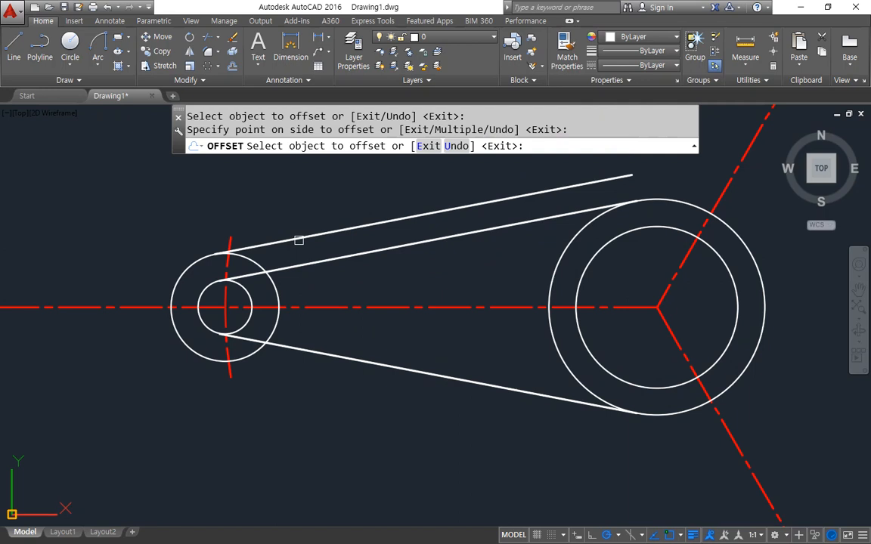
{"action": "left_click", "coordinate": [314, 351]}
{"action": "left_click", "coordinate": [278, 415]}
{"action": "key", "text": "Return"}
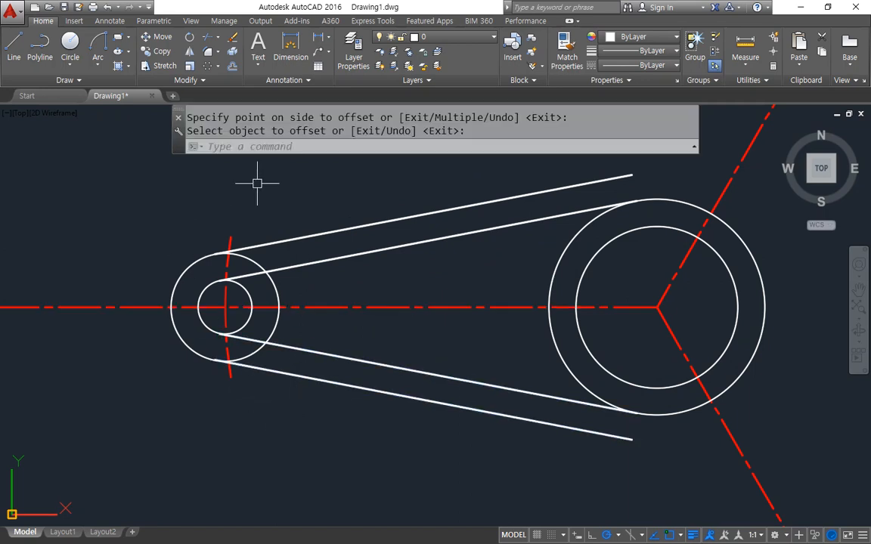
Fillet both inner tangent lines to the radius 10 circle with radius 2
{"action": "type", "text": "f"}
{"action": "key", "text": "Return"}
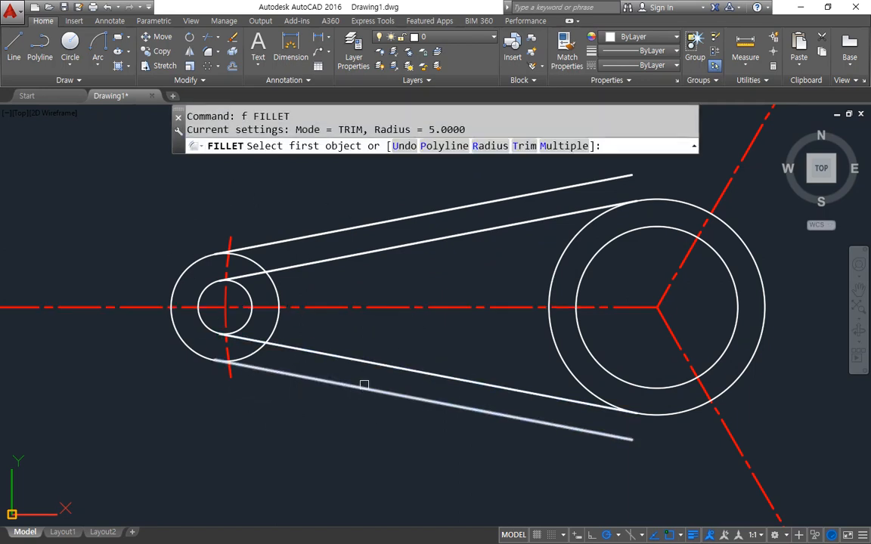
{"action": "type", "text": "r"}
{"action": "key", "text": "Return"}
{"action": "key", "text": "Return"}
{"action": "left_click", "coordinate": [293, 261]}
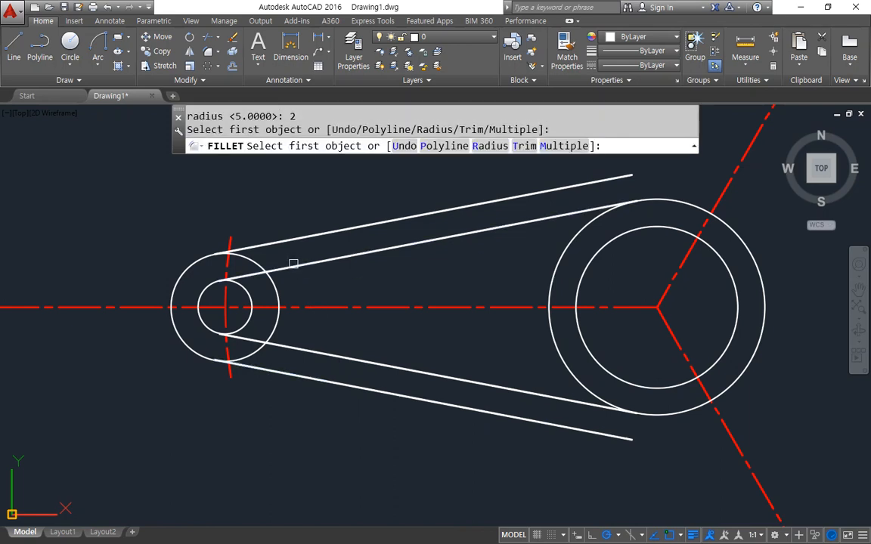
{"action": "left_click", "coordinate": [277, 288]}
{"action": "left_click", "coordinate": [293, 266]}
{"action": "key", "text": "Return"}
{"action": "left_click", "coordinate": [278, 327]}
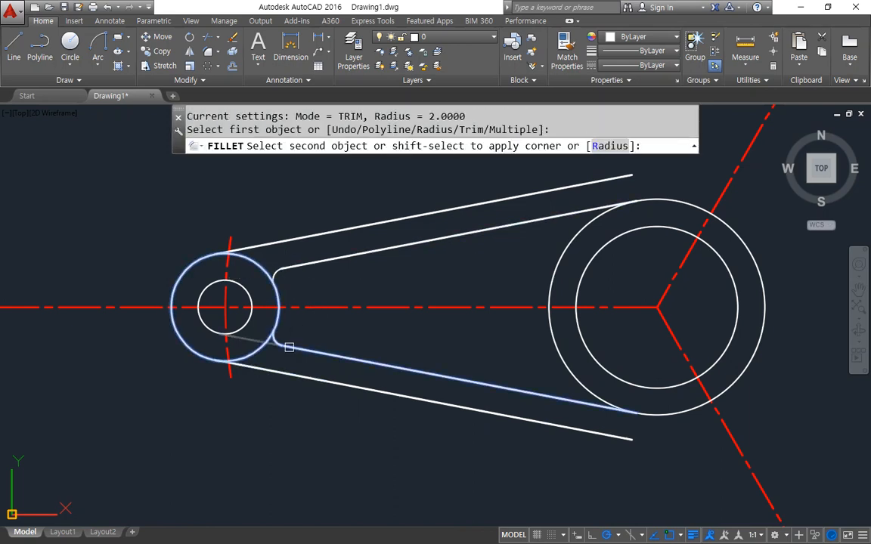
{"action": "left_click", "coordinate": [289, 348]}
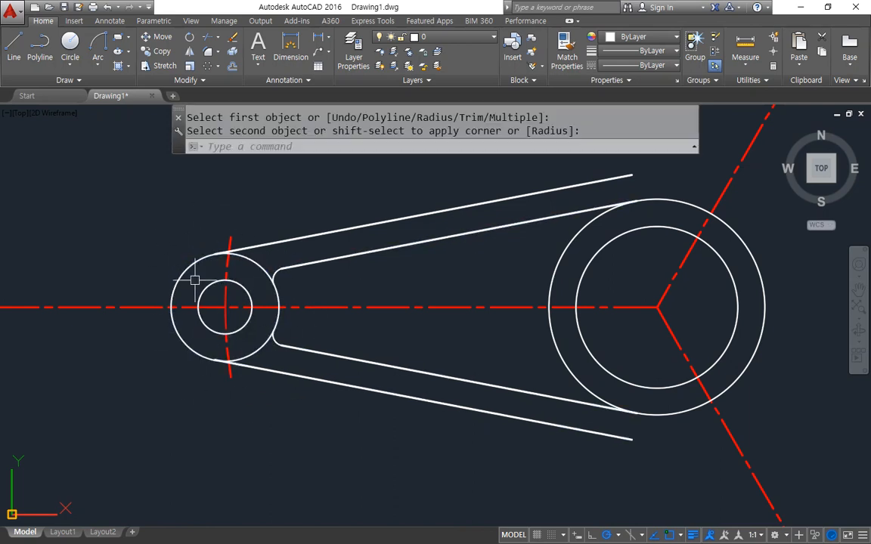
{"action": "scroll", "coordinate": [191, 306], "scroll_direction": "up", "scroll_amount": 8}
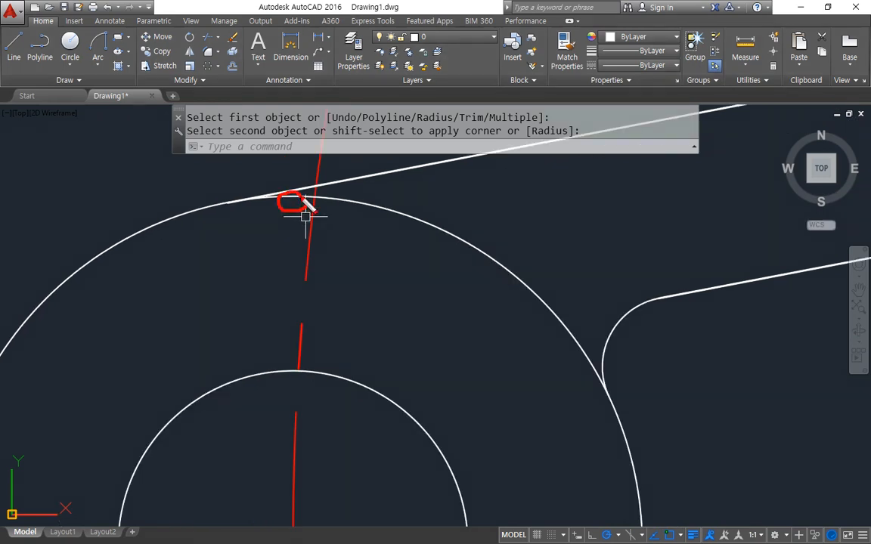
{"action": "scroll", "coordinate": [292, 227], "scroll_direction": "down", "scroll_amount": 6}
{"action": "type", "text": "t"}
{"action": "key", "text": "Return"}
{"action": "key", "text": "Return"}
{"action": "left_click", "coordinate": [365, 250]}
{"action": "key", "text": "Escape"}
{"action": "key", "text": "ctrl+z"}
Trim the radius 10 circle between the outer lines and the radius 2 fillets, using those lines and arcs as cutting edges
{"action": "type", "text": "tr"}
{"action": "key", "text": "Return"}
{"action": "left_click", "coordinate": [340, 212]}
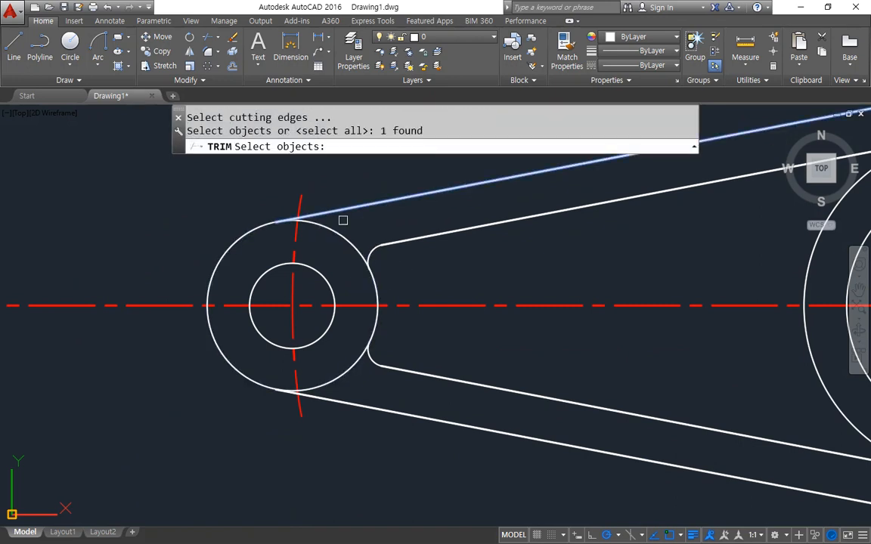
{"action": "left_click", "coordinate": [369, 253]}
{"action": "left_click", "coordinate": [369, 357]}
{"action": "left_click", "coordinate": [357, 403]}
{"action": "key", "text": "Return"}
{"action": "left_click", "coordinate": [338, 378]}
{"action": "left_click", "coordinate": [345, 247]}
{"action": "key", "text": "Return"}
{"action": "scroll", "coordinate": [282, 370], "scroll_direction": "down", "scroll_amount": 3}
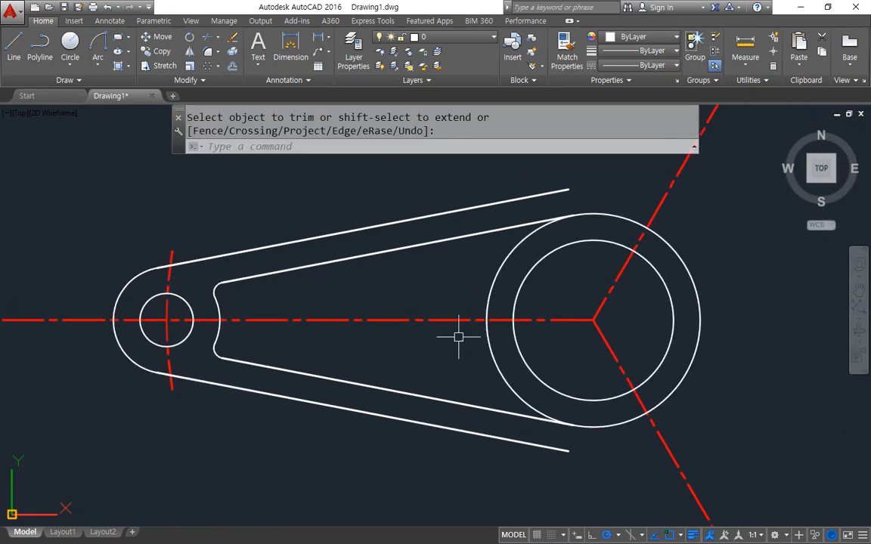
{"action": "type", "text": "f"}
{"action": "key", "text": "Return"}
{"action": "left_click", "coordinate": [496, 230]}
{"action": "key", "text": "Escape"}
Fillet both inner tangent lines to the radius 20 circle with radius 4
{"action": "type", "text": "f"}
{"action": "key", "text": "Return"}
{"action": "type", "text": "r"}
{"action": "key", "text": "Return"}
{"action": "type", "text": "4"}
{"action": "key", "text": "Return"}
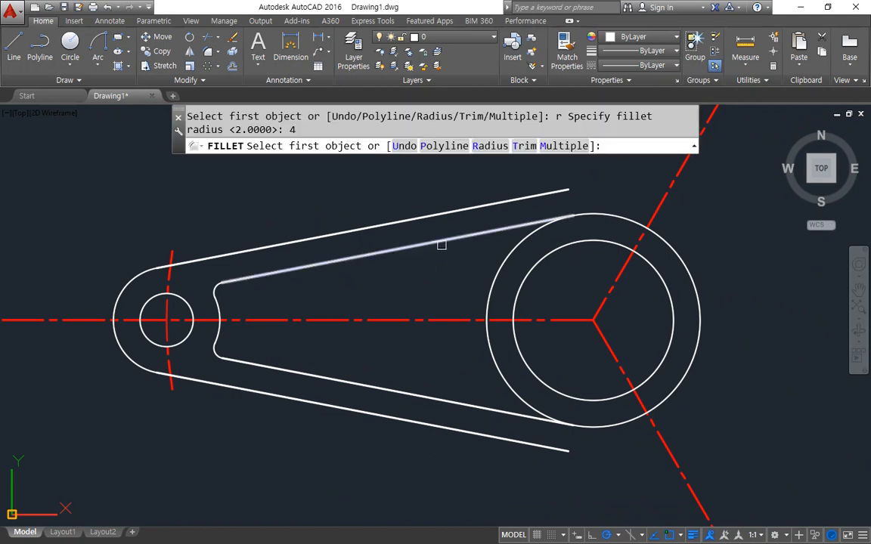
{"action": "left_click", "coordinate": [442, 242]}
{"action": "left_click", "coordinate": [499, 272]}
{"action": "key", "text": "Return"}
{"action": "left_click", "coordinate": [480, 407]}
{"action": "left_click", "coordinate": [480, 407]}
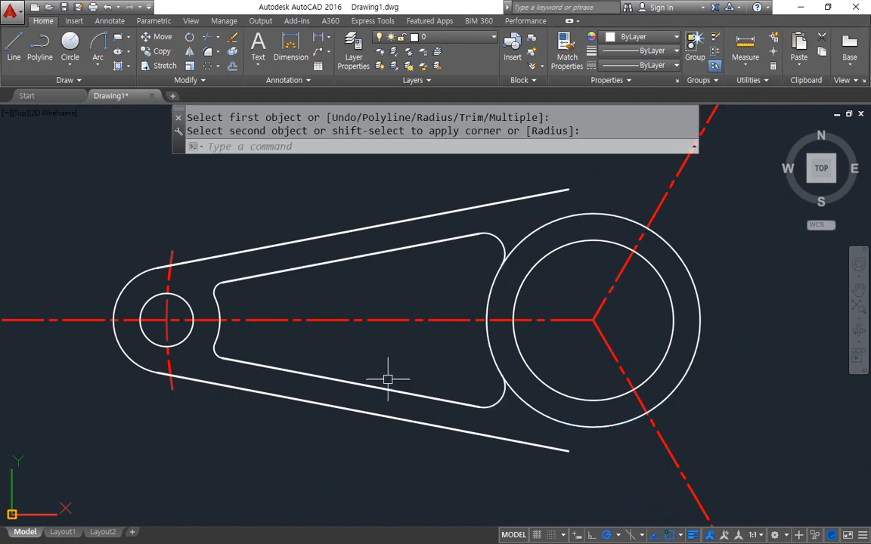
Create a polar array of the complete arm with 3 items over 360° around the rays' common point
{"action": "scroll", "coordinate": [381, 372], "scroll_direction": "down", "scroll_amount": 2}
{"action": "type", "text": "ar"}
{"action": "key", "text": "Return"}
{"action": "left_click", "coordinate": [133, 153]}
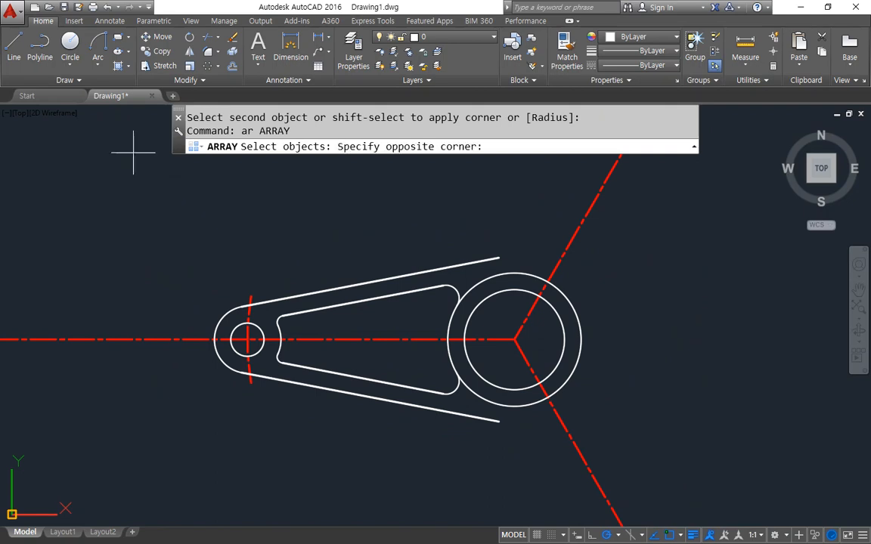
{"action": "left_click", "coordinate": [503, 480]}
{"action": "key", "text": "Return"}
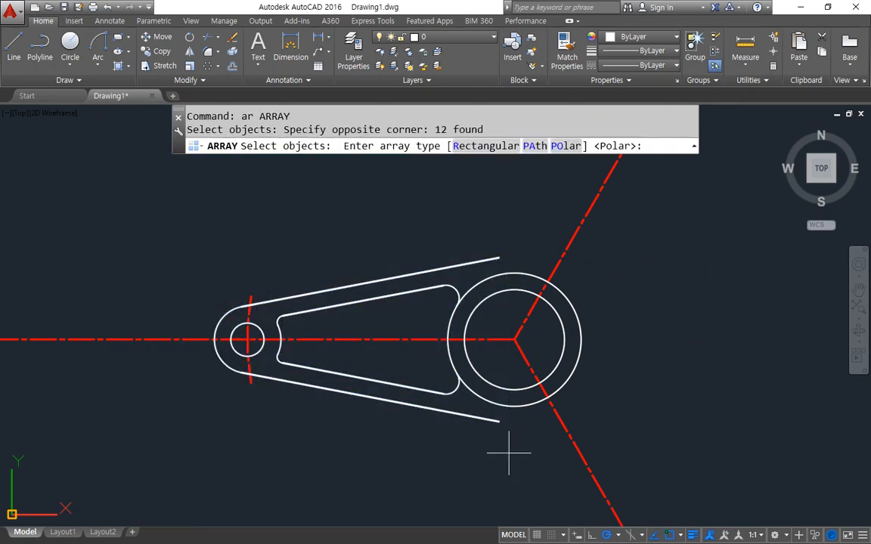
{"action": "left_click", "coordinate": [565, 147]}
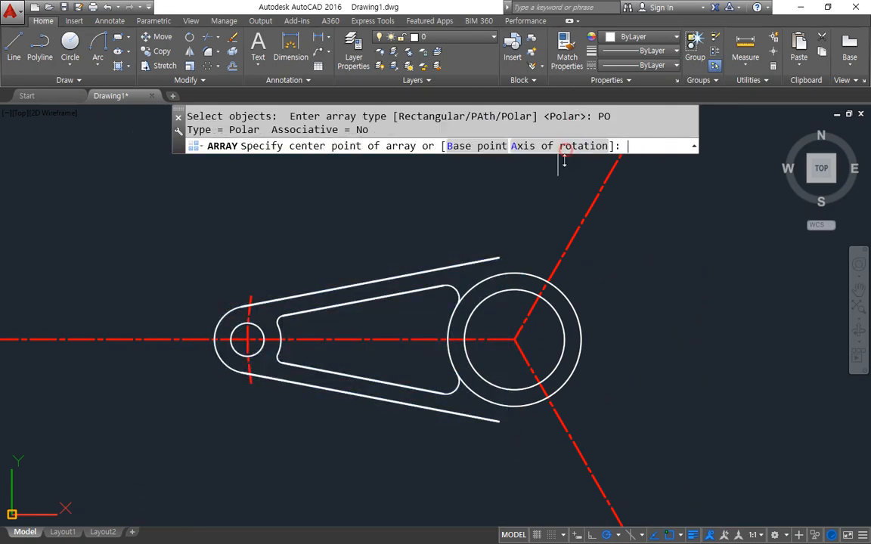
{"action": "left_click", "coordinate": [517, 340]}
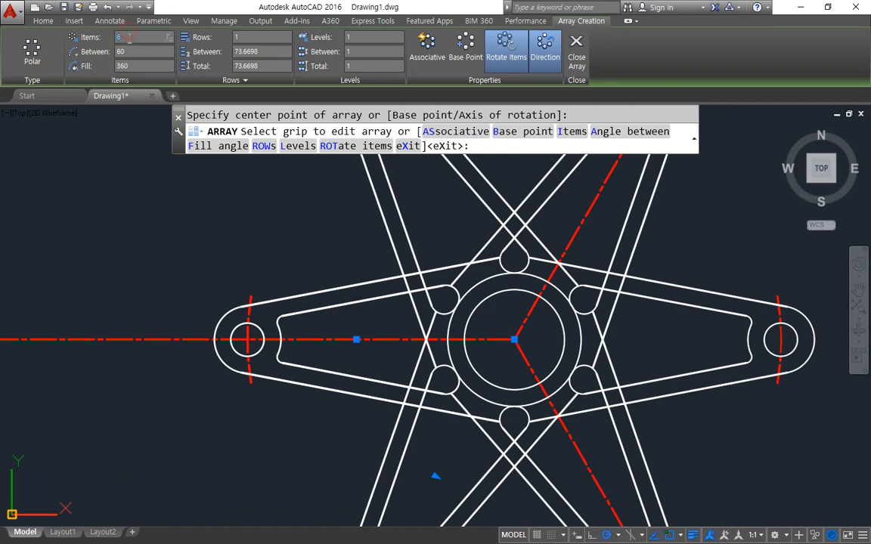
{"action": "key", "text": "Return"}
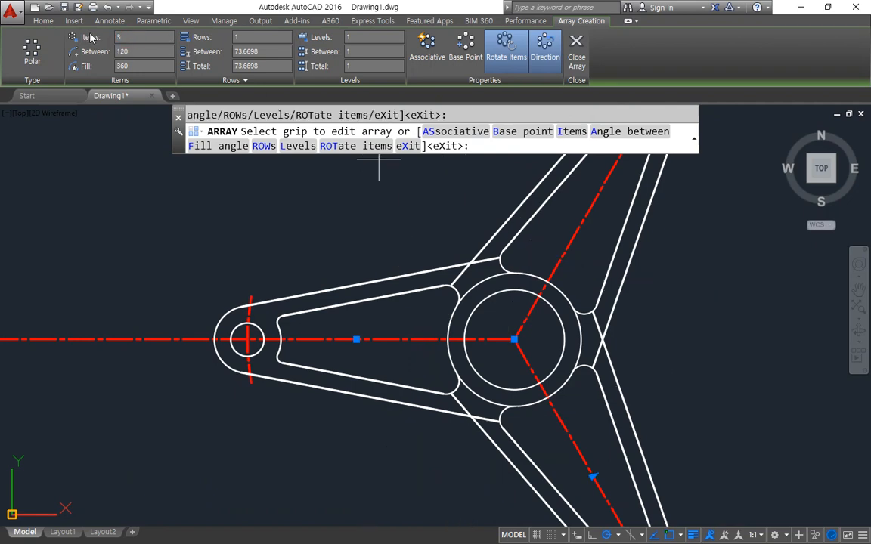
{"action": "key", "text": "Return"}
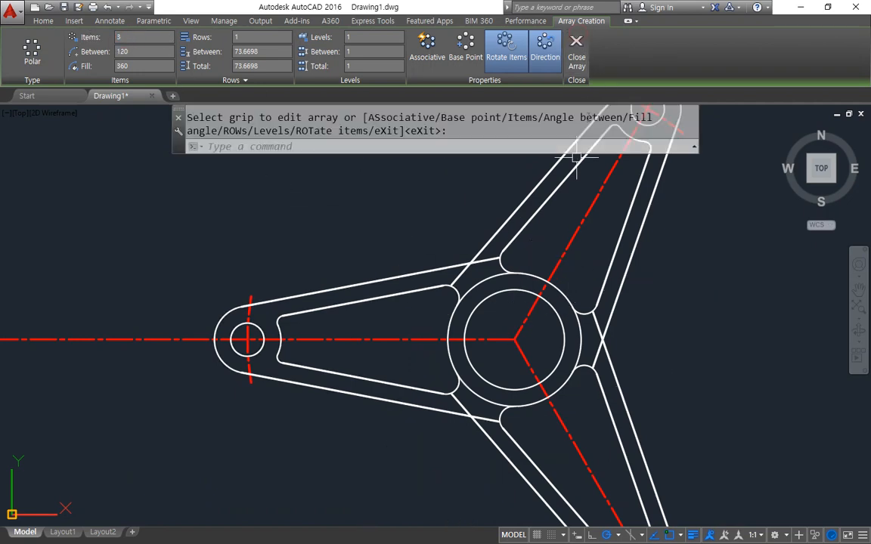
Fillet the crossing outer lines between the horizontal arm and the upper slanted arm with radius 30
{"action": "type", "text": "f"}
{"action": "key", "text": "Return"}
{"action": "type", "text": "r"}
{"action": "key", "text": "Return"}
{"action": "type", "text": "3"}
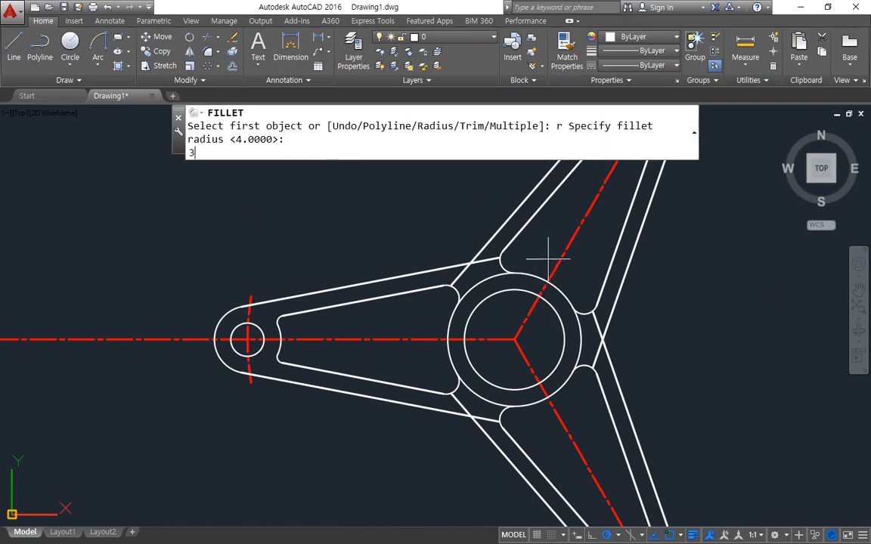
{"action": "type", "text": "0"}
{"action": "key", "text": "Return"}
{"action": "left_click", "coordinate": [447, 261]}
{"action": "left_click", "coordinate": [484, 246]}
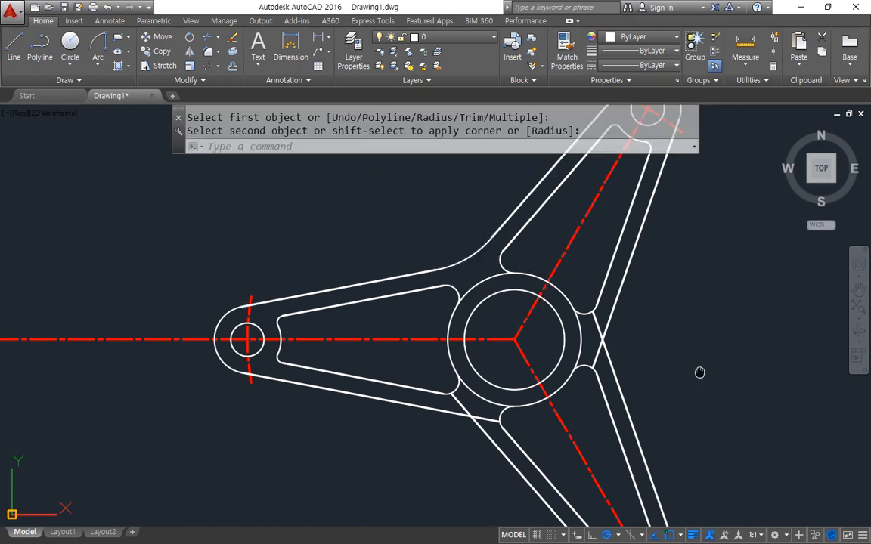
Fillet the crossing outer lines at the two remaining arm junctions with the same radius 30
{"action": "middle_click_drag", "start_coordinate": [699, 371], "coordinate": [607, 300]}
{"action": "key", "text": "Return"}
{"action": "left_click", "coordinate": [519, 239]}
{"action": "left_click", "coordinate": [515, 297]}
{"action": "key", "text": "Return"}
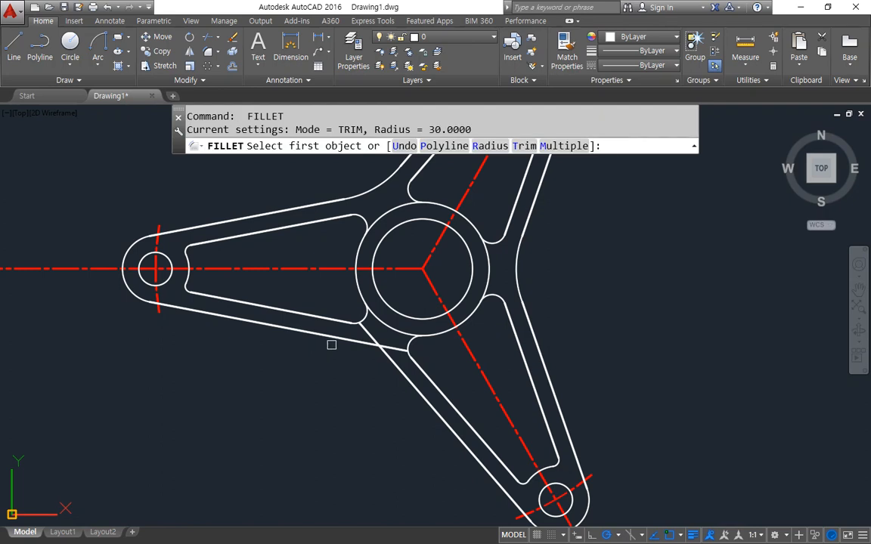
{"action": "left_click", "coordinate": [329, 330]}
{"action": "left_click", "coordinate": [405, 378]}
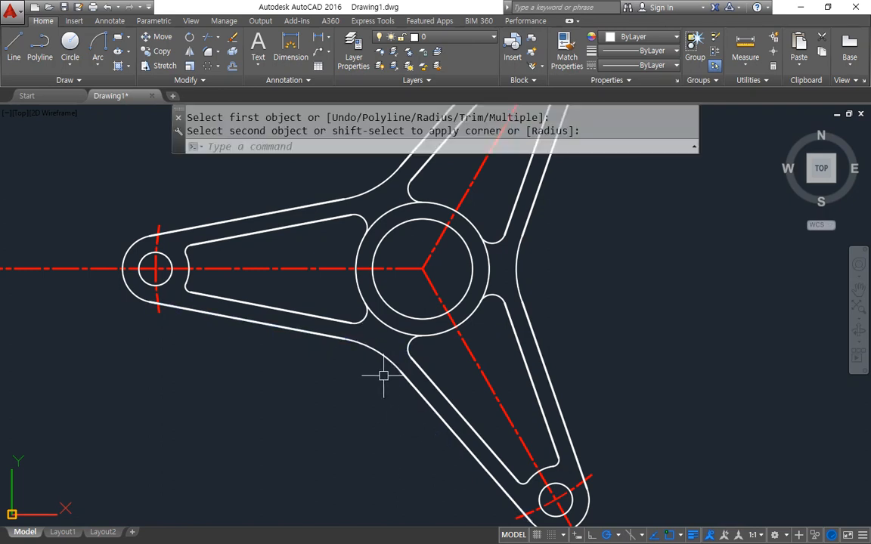
Trim away the three radius 20 circle arcs between adjacent arm pockets
{"action": "type", "text": "tr"}
{"action": "key", "text": "Return"}
{"action": "key", "text": "Return"}
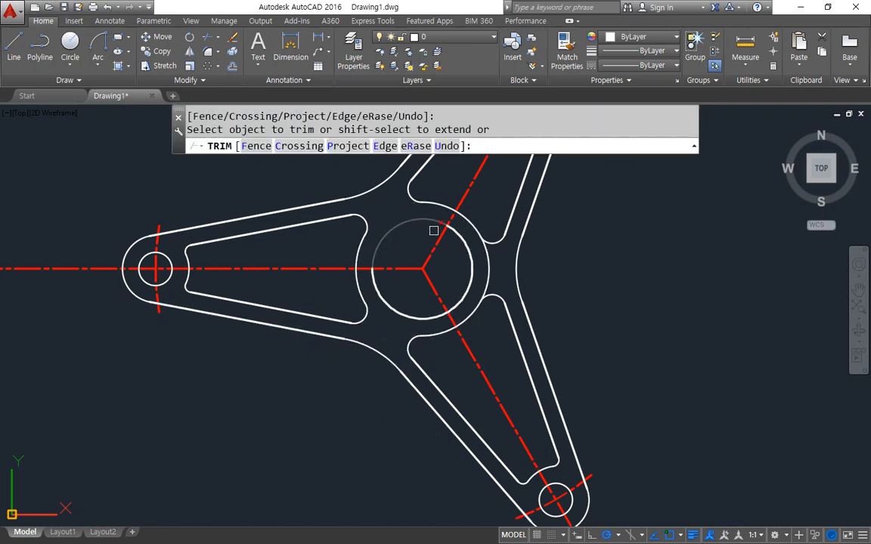
{"action": "left_click", "coordinate": [486, 259]}
{"action": "key", "text": "Return"}
{"action": "scroll", "coordinate": [529, 330], "scroll_direction": "down", "scroll_amount": 2}
{"action": "middle_click_drag", "start_coordinate": [544, 348], "coordinate": [475, 379]}
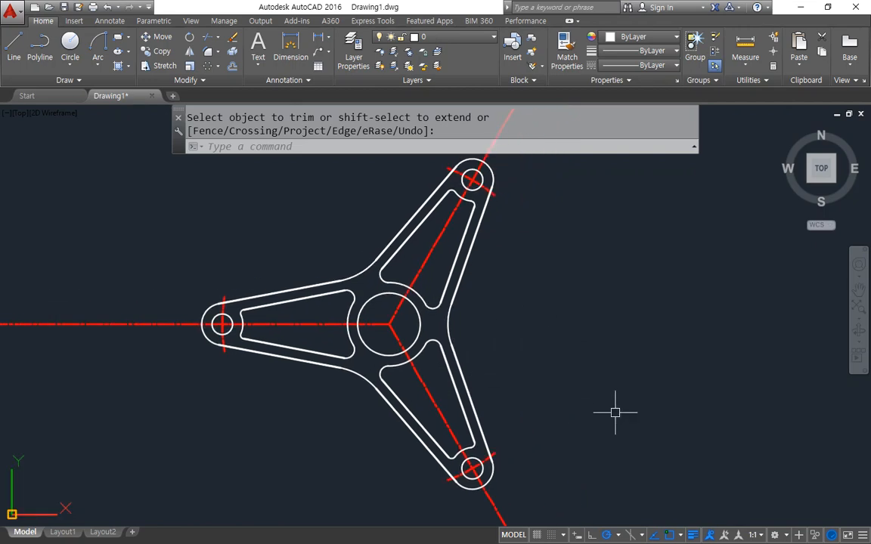